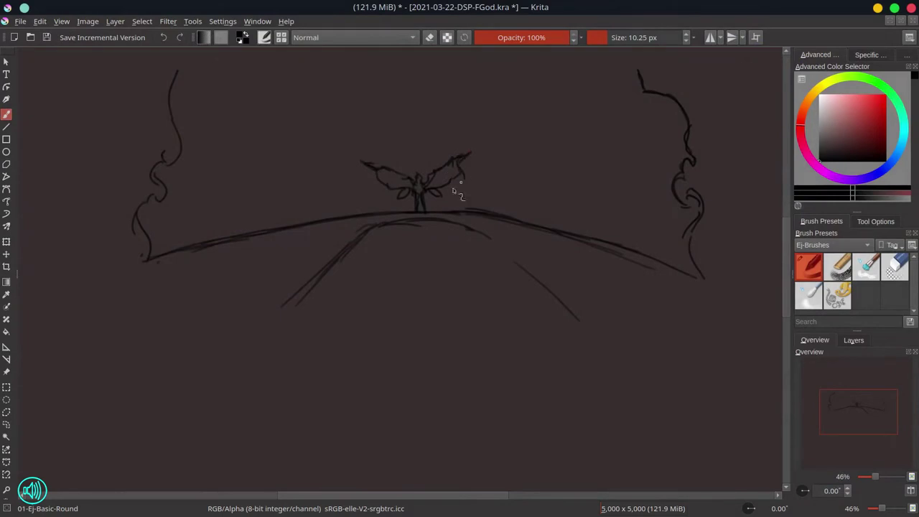
# Save the painting and enlarge the line sketch by scaling its top-left and bottom-right corners.
pyautogui.hotkey('ctrl', 's')
pyautogui.scroll(-4, 474, 343)
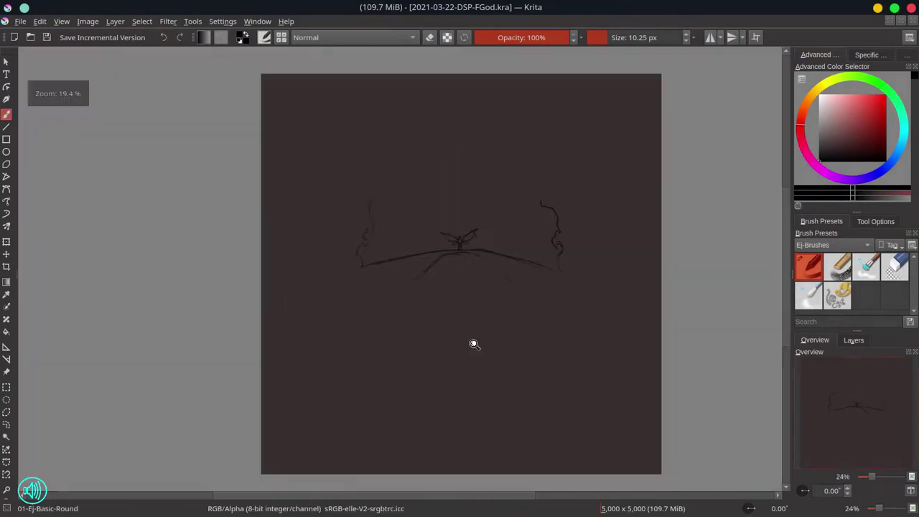
pyautogui.click(910, 490)
pyautogui.hotkey('ctrl', 't')
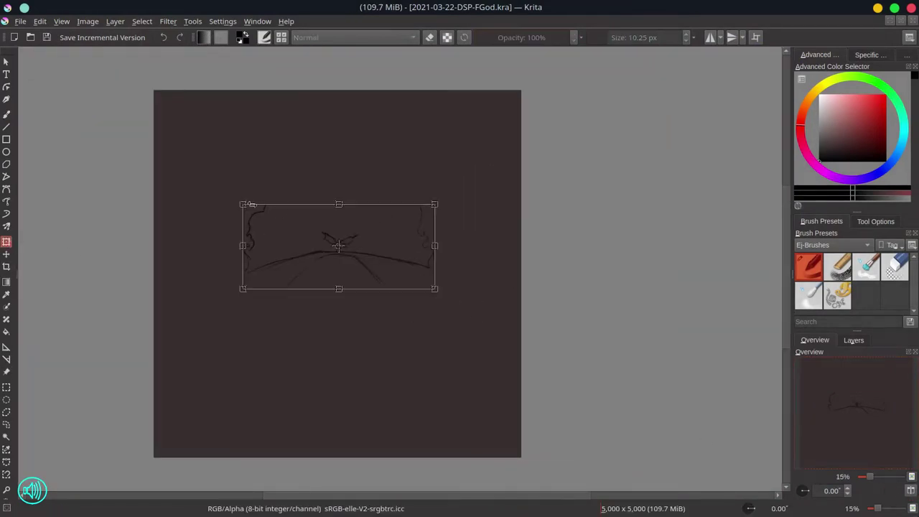
pyautogui.moveTo(246, 201); pyautogui.dragTo(164, 185)
pyautogui.moveTo(435, 283); pyautogui.dragTo(505, 334)
pyautogui.press('Return')
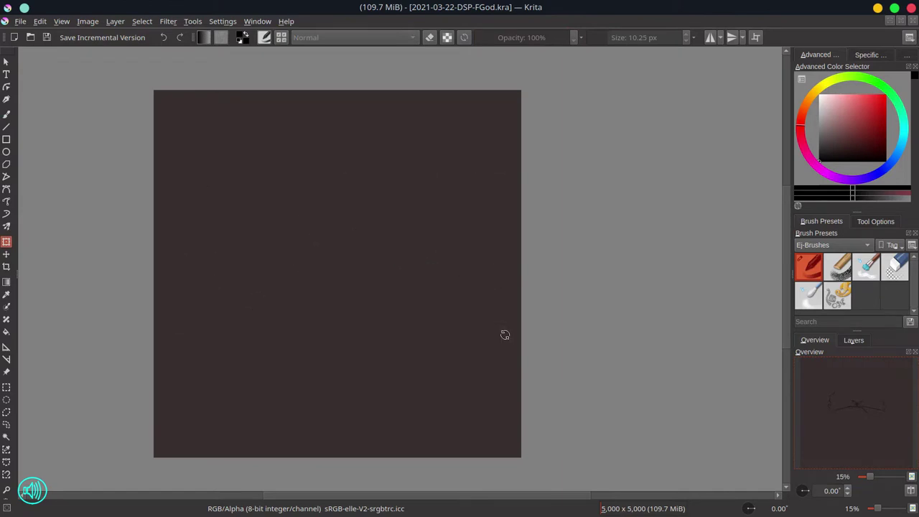
# Crop the canvas to a full-width 5000 × 2349 strip framing the sketch and hill.
pyautogui.press('c')
pyautogui.moveTo(153, 172)
pyautogui.mouseDown()
pyautogui.moveTo(229, 198)
pyautogui.moveTo(521, 345)
pyautogui.mouseUp()
pyautogui.moveTo(338, 175); pyautogui.dragTo(337, 167)
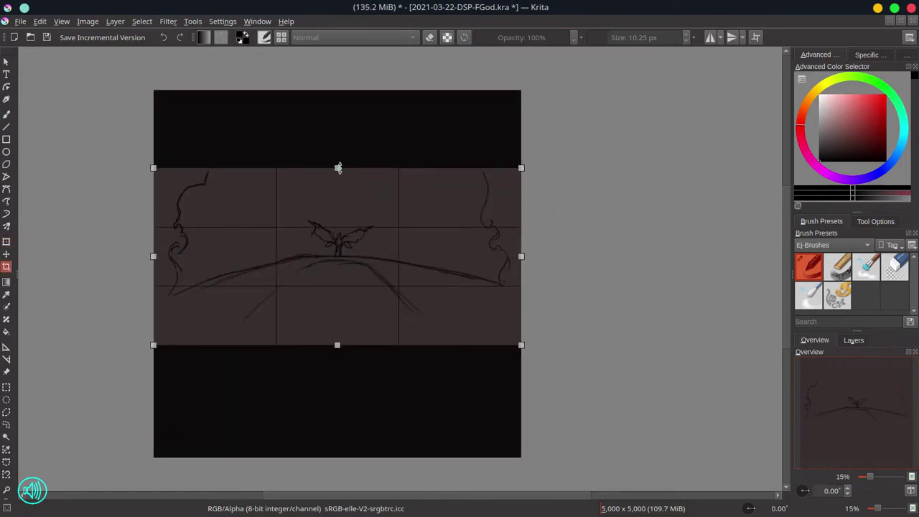
pyautogui.moveTo(337, 344)
pyautogui.mouseDown()
pyautogui.moveTo(336, 363)
pyautogui.moveTo(336, 333)
pyautogui.moveTo(338, 341)
pyautogui.mouseUp()
pyautogui.press('Return')
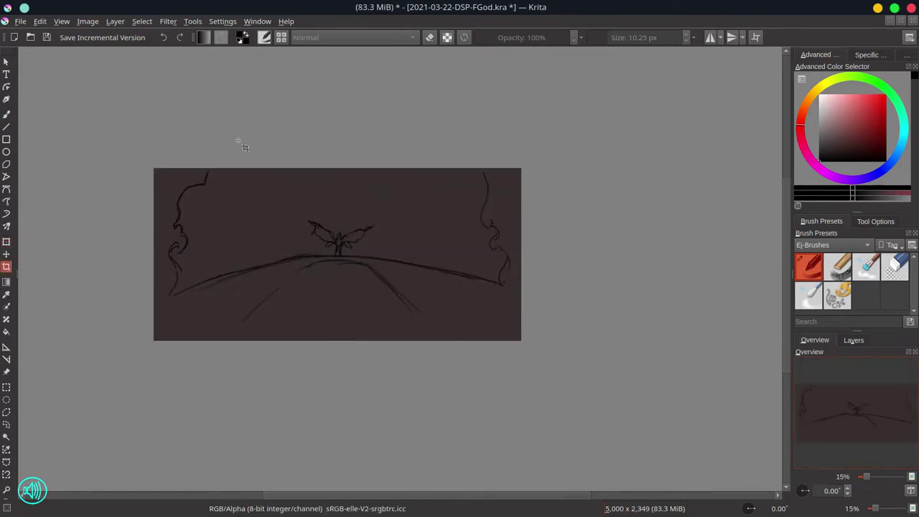
pyautogui.press('b')
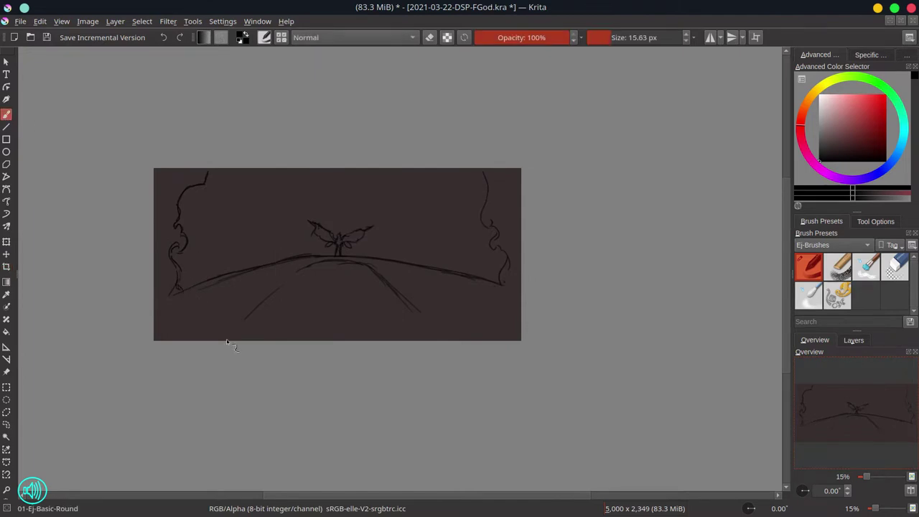
# Duplicate the sketch layer and hide the copy.
pyautogui.click(854, 340)
pyautogui.rightClick(844, 389)
pyautogui.click(784, 189)
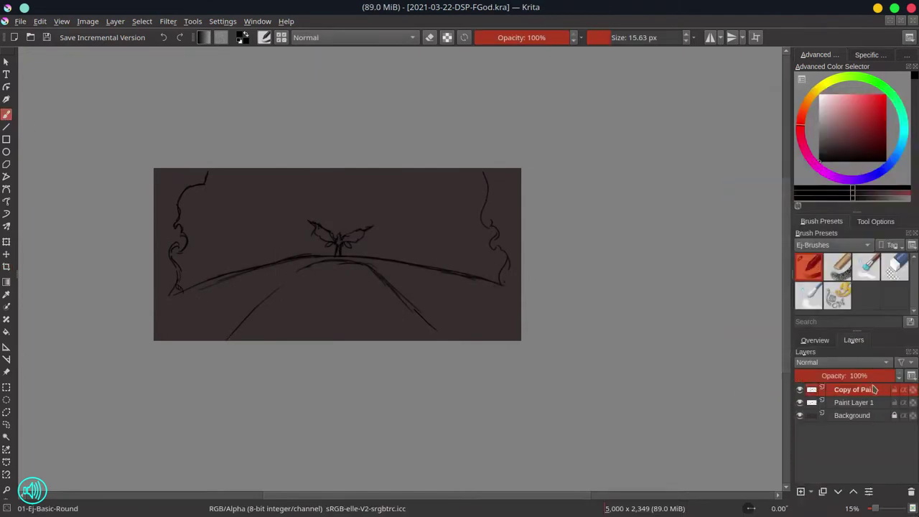
pyautogui.rightClick(844, 389)
pyautogui.click(784, 218)
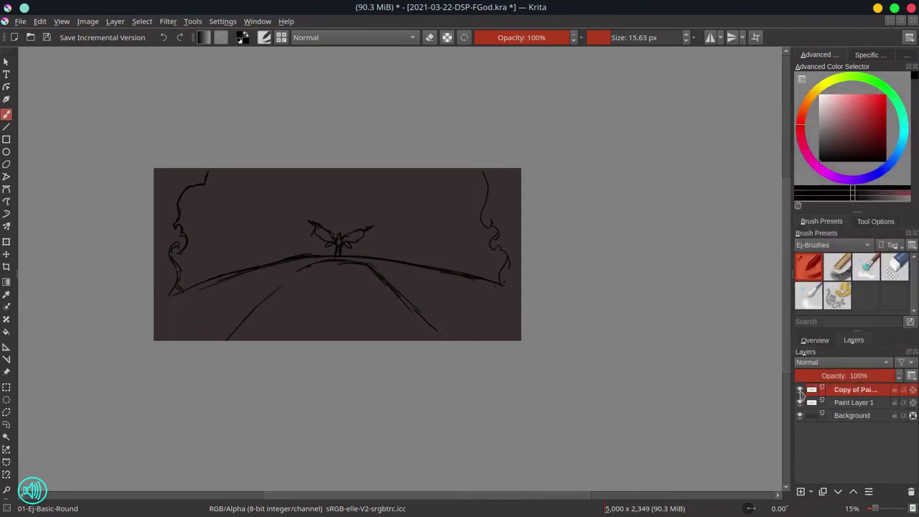
pyautogui.click(909, 56)
# Load the 0_CPC-8-Brown-02 palette.
pyautogui.click(819, 206)
pyautogui.scroll(-5, 840, 280)
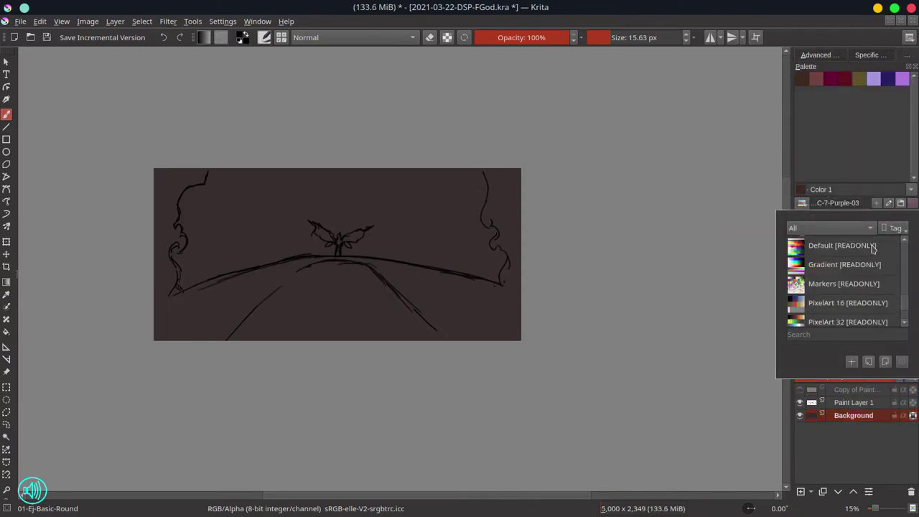
pyautogui.scroll(3, 840, 280)
pyautogui.click(839, 244)
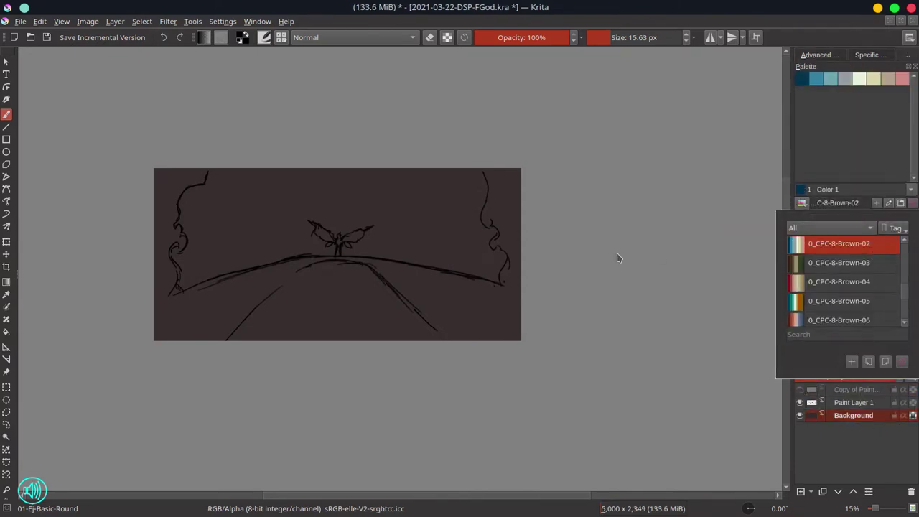
# With the 06-Ej-Shapes-Mecha brush, paint dark blue texture along the edges and horizon.
pyautogui.press('Escape')
pyautogui.click(837, 295)
pyautogui.click(801, 79)
pyautogui.moveTo(156, 195)
pyautogui.mouseDown()
pyautogui.moveTo(158, 256)
pyautogui.moveTo(218, 312)
pyautogui.moveTo(347, 269)
pyautogui.moveTo(244, 328)
pyautogui.moveTo(358, 273)
pyautogui.mouseUp()
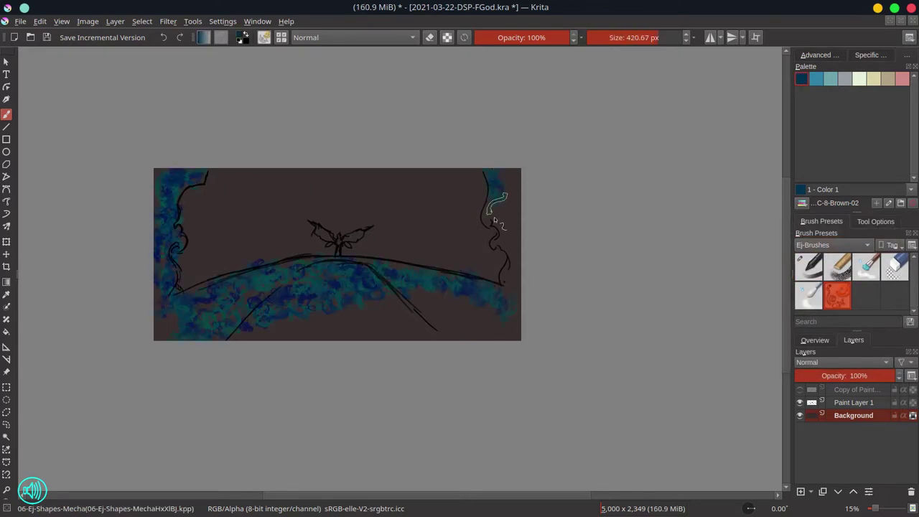
pyautogui.moveTo(494, 219)
pyautogui.mouseDown()
pyautogui.moveTo(498, 343)
pyautogui.moveTo(323, 302)
pyautogui.moveTo(165, 316)
pyautogui.moveTo(424, 276)
pyautogui.moveTo(194, 309)
pyautogui.moveTo(176, 276)
pyautogui.moveTo(172, 176)
pyautogui.mouseUp()
# Darken the lower-right of the canvas with teal in Multiply blend mode.
pyautogui.click(830, 79)
pyautogui.click(344, 37)
pyautogui.click(337, 64)
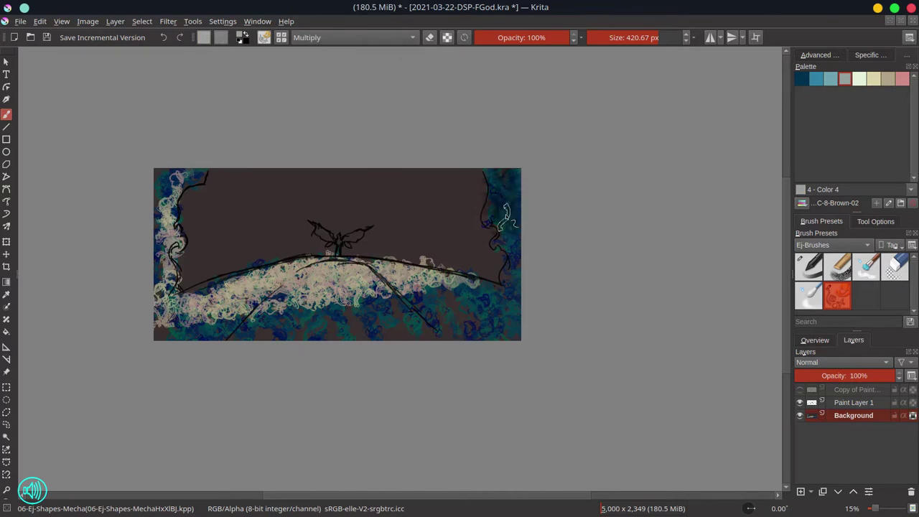
pyautogui.moveTo(514, 290)
pyautogui.mouseDown()
pyautogui.moveTo(330, 330)
pyautogui.moveTo(452, 287)
pyautogui.moveTo(258, 280)
pyautogui.mouseUp()
# Back in Normal mode, paint a pale band and cream strokes along the horizon.
pyautogui.click(873, 79)
pyautogui.click(345, 37)
pyautogui.click(338, 10)
pyautogui.click(815, 340)
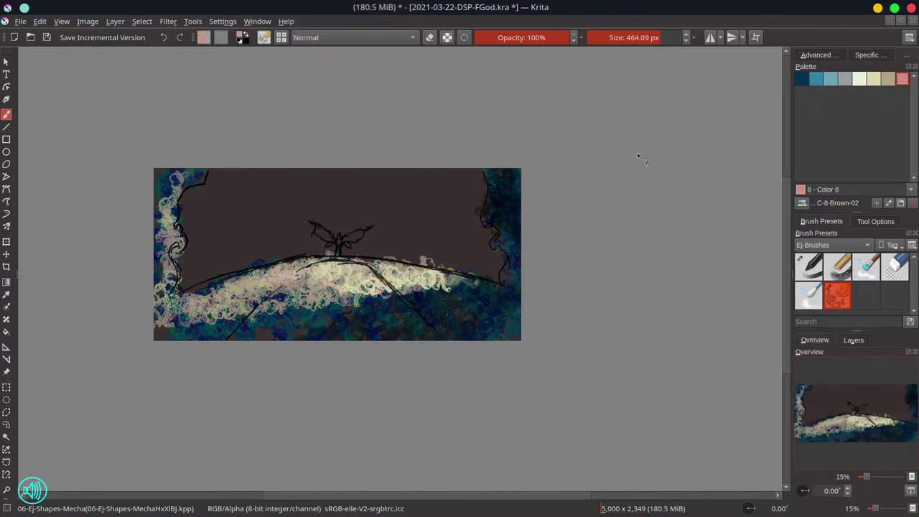
pyautogui.moveTo(201, 237)
pyautogui.mouseDown()
pyautogui.moveTo(287, 215)
pyautogui.moveTo(345, 244)
pyautogui.moveTo(441, 214)
pyautogui.moveTo(503, 273)
pyautogui.mouseUp()
pyautogui.click(859, 79)
pyautogui.moveTo(187, 266)
pyautogui.mouseDown()
pyautogui.moveTo(315, 248)
pyautogui.moveTo(187, 247)
pyautogui.moveTo(387, 255)
pyautogui.moveTo(495, 276)
pyautogui.moveTo(216, 241)
pyautogui.moveTo(287, 259)
pyautogui.mouseUp()
# Scribble teal and blue across the upper sky.
pyautogui.click(830, 79)
pyautogui.moveTo(179, 230)
pyautogui.mouseDown()
pyautogui.moveTo(302, 214)
pyautogui.moveTo(388, 179)
pyautogui.moveTo(474, 187)
pyautogui.moveTo(452, 190)
pyautogui.mouseUp()
pyautogui.moveTo(280, 176); pyautogui.dragTo(271, 184)
pyautogui.click(815, 78)
pyautogui.moveTo(191, 180)
pyautogui.mouseDown()
pyautogui.moveTo(241, 201)
pyautogui.moveTo(473, 204)
pyautogui.mouseUp()
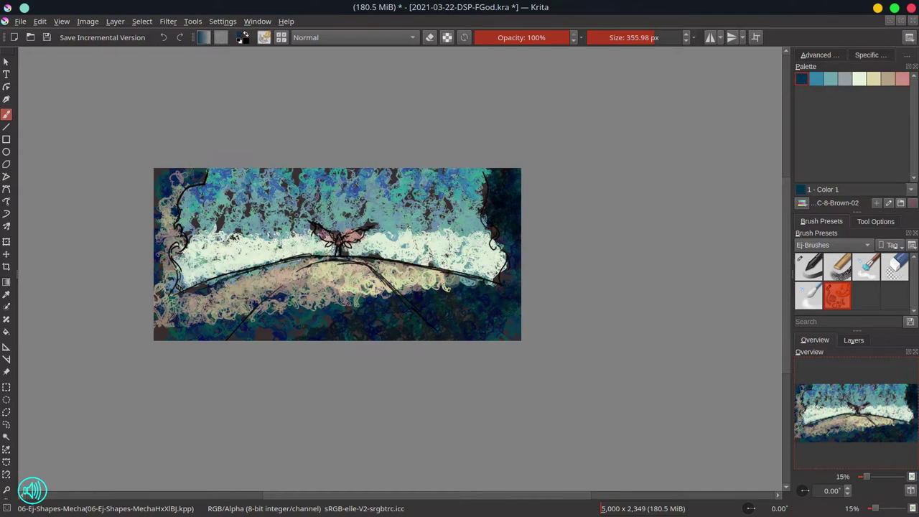
# Paint Color Dodge highlights with a larger brush, replacing undone pink strokes with an orange horizon glow.
pyautogui.click(352, 37)
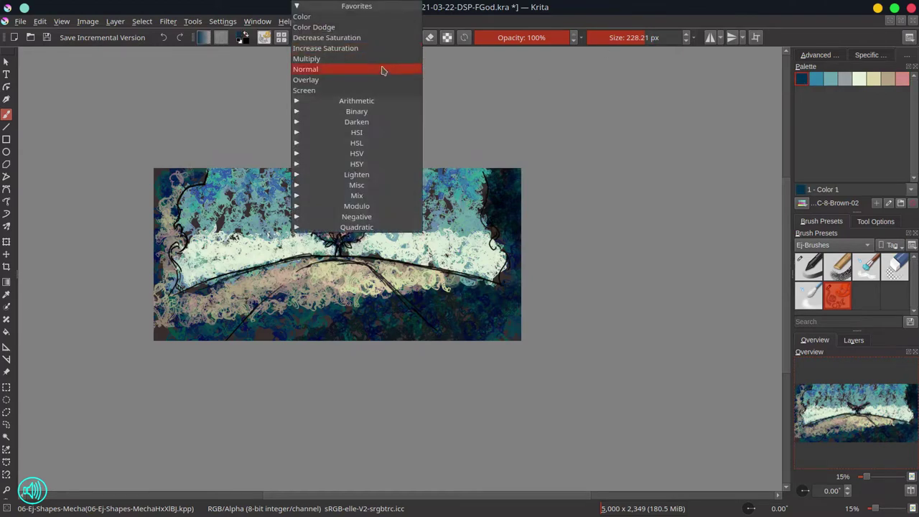
pyautogui.click(331, 26)
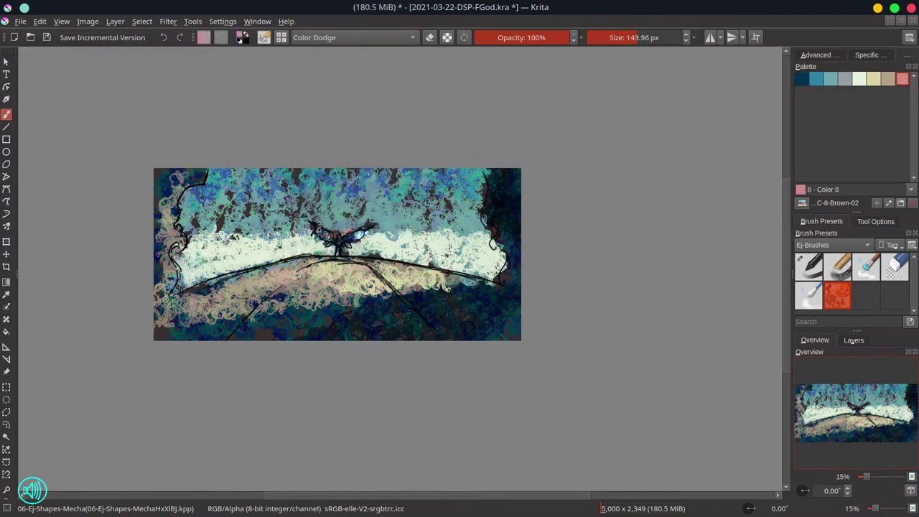
pyautogui.press(']')
pyautogui.press(']')
pyautogui.press(']')
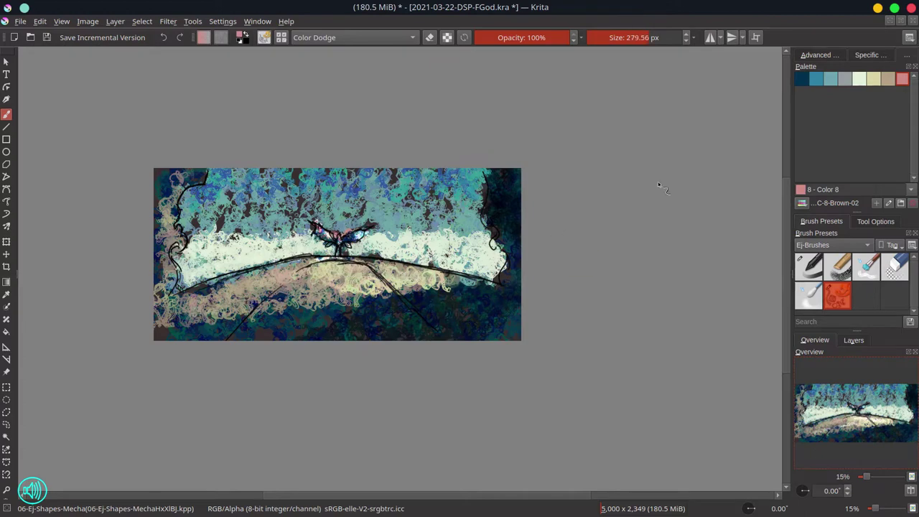
pyautogui.press(']')
pyautogui.click(820, 55)
pyautogui.click(867, 117)
pyautogui.moveTo(445, 258)
pyautogui.mouseDown()
pyautogui.moveTo(301, 295)
pyautogui.moveTo(201, 287)
pyautogui.moveTo(200, 307)
pyautogui.mouseUp()
pyautogui.hotkey('ctrl', 'z')
pyautogui.click(811, 94)
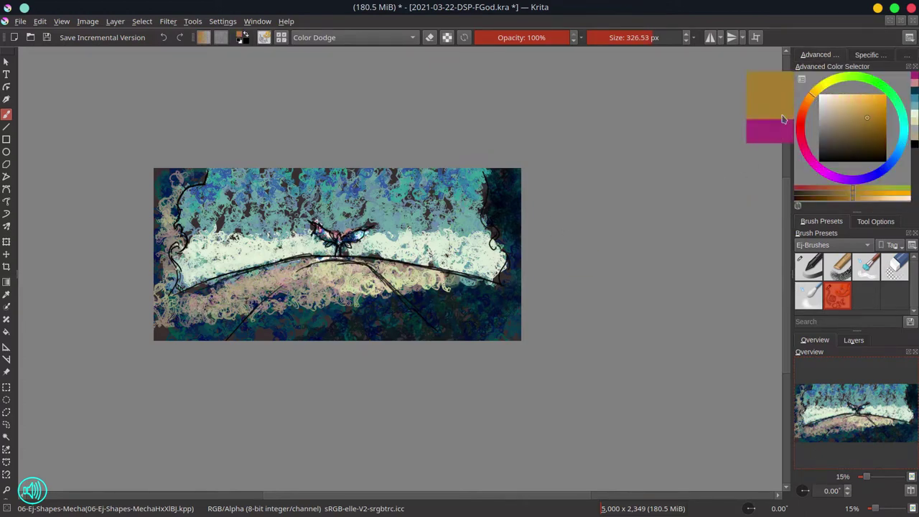
pyautogui.moveTo(448, 262)
pyautogui.mouseDown()
pyautogui.moveTo(368, 267)
pyautogui.moveTo(287, 279)
pyautogui.moveTo(180, 243)
pyautogui.mouseUp()
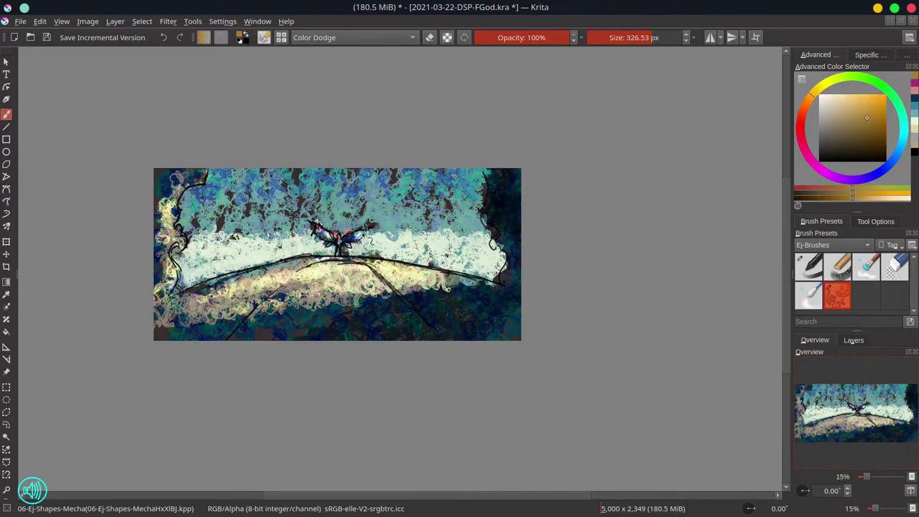
# Save the painting and merge Paint Layer 1 down into the Background.
pyautogui.hotkey('ctrl', 's')
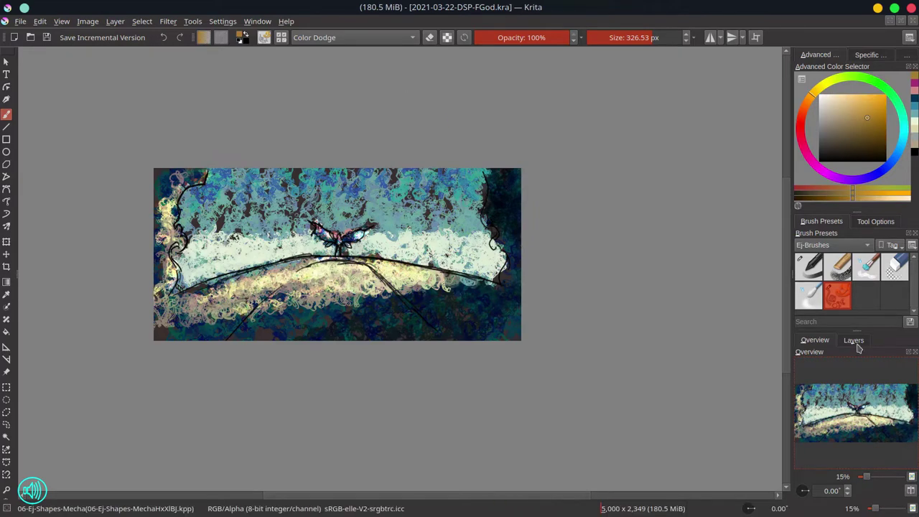
pyautogui.click(854, 340)
pyautogui.rightClick(840, 402)
pyautogui.click(862, 297)
# Blend the sky, pale band and hill with the 03-Ej-Blender-Textured-Soft brush.
pyautogui.click(815, 339)
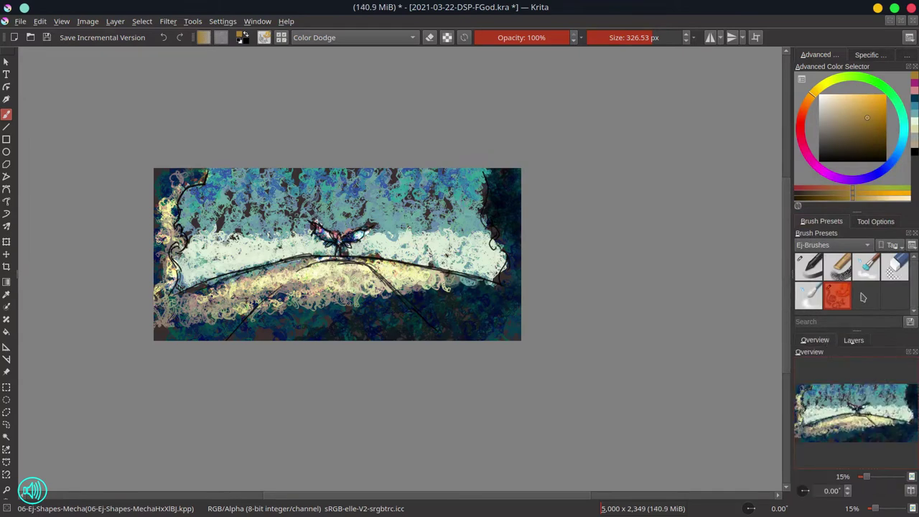
pyautogui.click(867, 267)
pyautogui.moveTo(185, 207)
pyautogui.mouseDown()
pyautogui.moveTo(248, 188)
pyautogui.moveTo(373, 176)
pyautogui.moveTo(430, 190)
pyautogui.moveTo(316, 216)
pyautogui.moveTo(219, 208)
pyautogui.mouseUp()
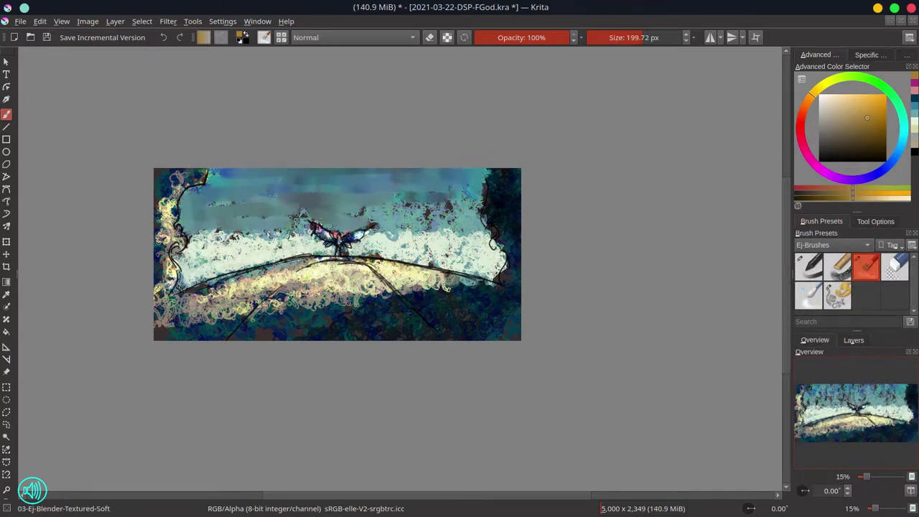
pyautogui.moveTo(375, 231)
pyautogui.mouseDown()
pyautogui.moveTo(462, 224)
pyautogui.moveTo(478, 191)
pyautogui.mouseUp()
pyautogui.moveTo(201, 203)
pyautogui.mouseDown()
pyautogui.moveTo(219, 237)
pyautogui.moveTo(261, 247)
pyautogui.moveTo(177, 260)
pyautogui.moveTo(295, 254)
pyautogui.moveTo(220, 232)
pyautogui.moveTo(459, 242)
pyautogui.moveTo(446, 234)
pyautogui.moveTo(422, 257)
pyautogui.mouseUp()
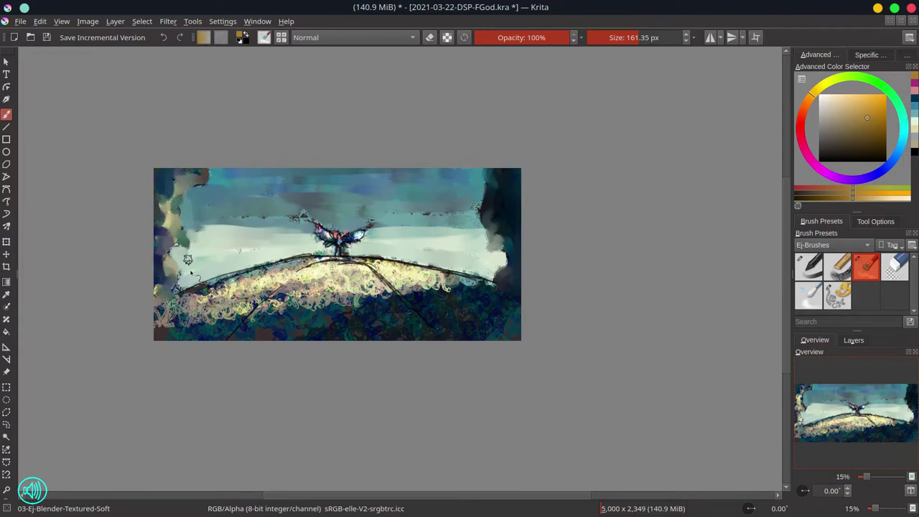
pyautogui.moveTo(187, 260)
pyautogui.mouseDown()
pyautogui.moveTo(233, 282)
pyautogui.moveTo(349, 269)
pyautogui.moveTo(410, 277)
pyautogui.moveTo(307, 252)
pyautogui.moveTo(397, 255)
pyautogui.moveTo(424, 273)
pyautogui.moveTo(150, 318)
pyautogui.moveTo(221, 289)
pyautogui.moveTo(405, 273)
pyautogui.moveTo(384, 293)
pyautogui.moveTo(188, 334)
pyautogui.moveTo(273, 334)
pyautogui.moveTo(474, 295)
pyautogui.moveTo(361, 354)
pyautogui.moveTo(445, 334)
pyautogui.mouseUp()
# Enlarge the brush, save the painting, and mirror the view to check composition.
pyautogui.press(']')
pyautogui.press(']')
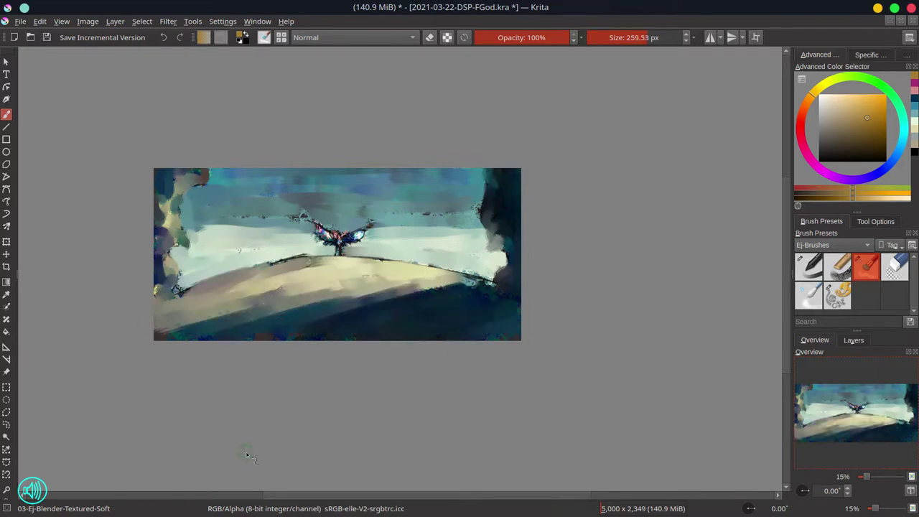
pyautogui.hotkey('ctrl', 's')
pyautogui.press('m')
pyautogui.click(837, 267)
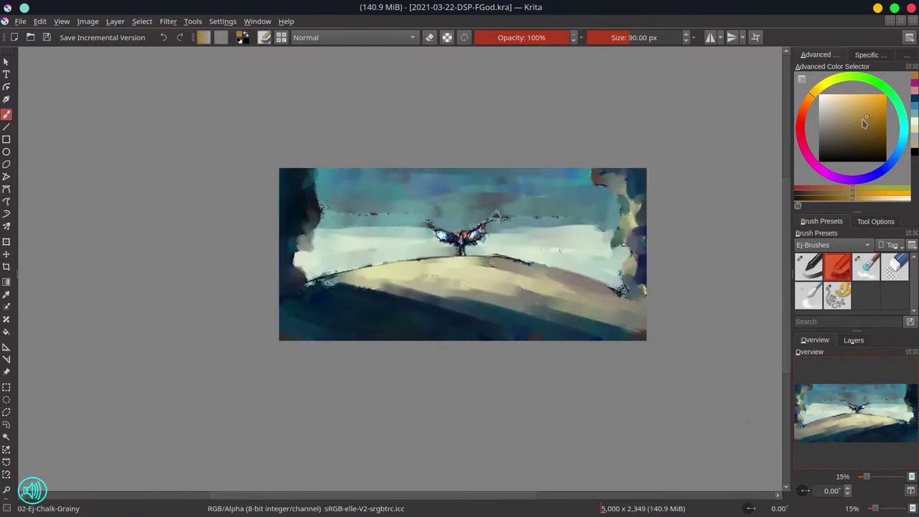
# Pick a darker orange in Color Dodge mode and save the painting.
pyautogui.click(845, 129)
pyautogui.click(351, 37)
pyautogui.click(344, 35)
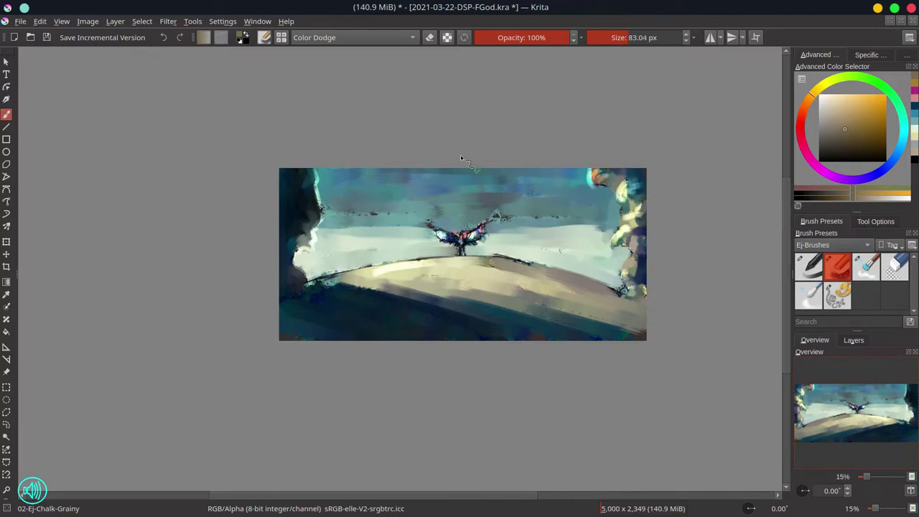
pyautogui.hotkey('ctrl', 's')
pyautogui.click(863, 267)
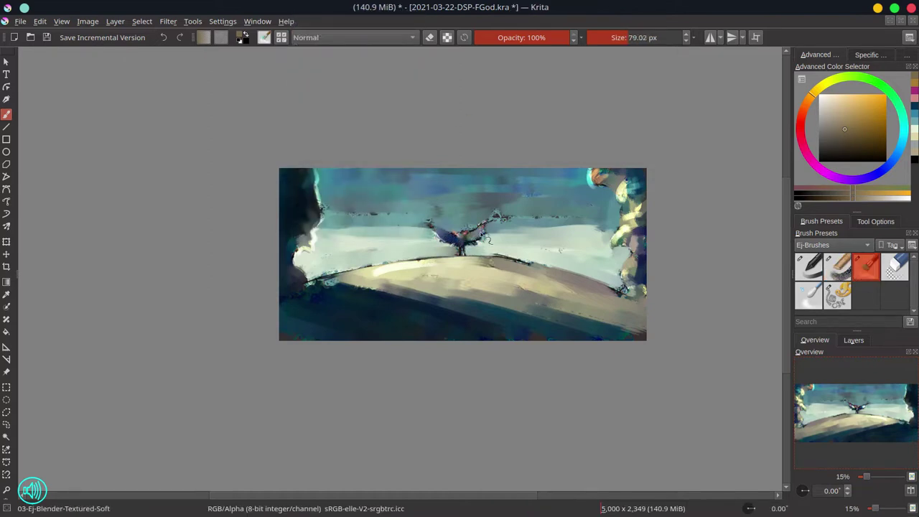
pyautogui.hotkey('ctrl', 's')
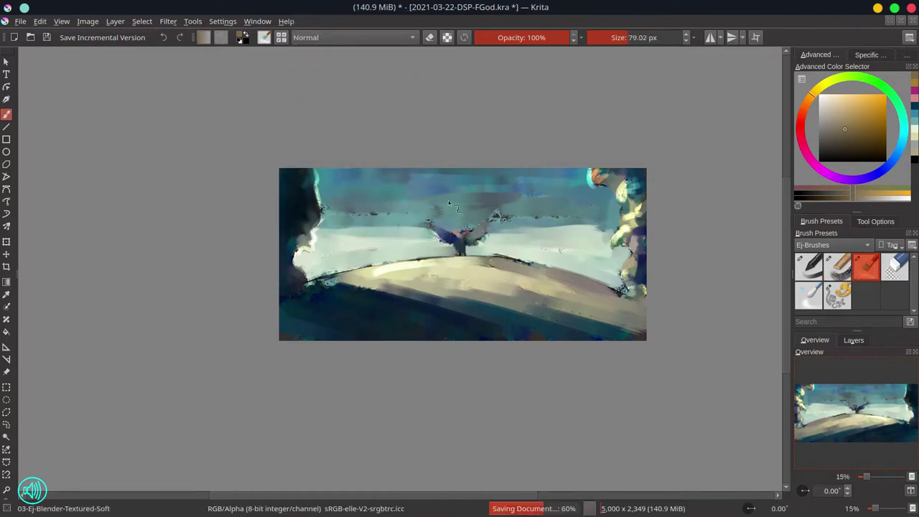
pyautogui.press('/')
# Sample pale greens from the canvas and brighten the sky just above the horizon.
pyautogui.keyDown('ctrl'); pyautogui.click(309, 274); pyautogui.keyUp('ctrl')
pyautogui.moveTo(309, 274); pyautogui.dragTo(373, 267)
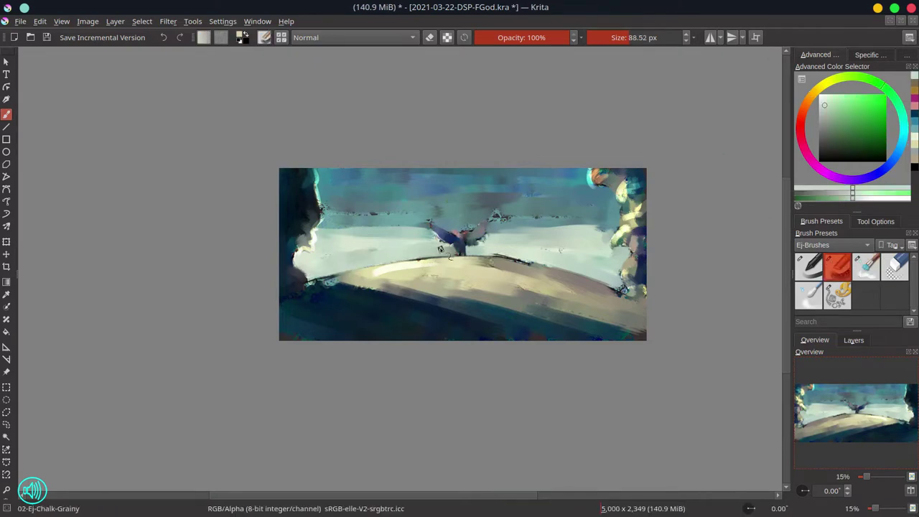
pyautogui.keyDown('ctrl'); pyautogui.click(413, 265); pyautogui.keyUp('ctrl')
pyautogui.keyDown('ctrl'); pyautogui.click(433, 240); pyautogui.keyUp('ctrl')
pyautogui.press(']')
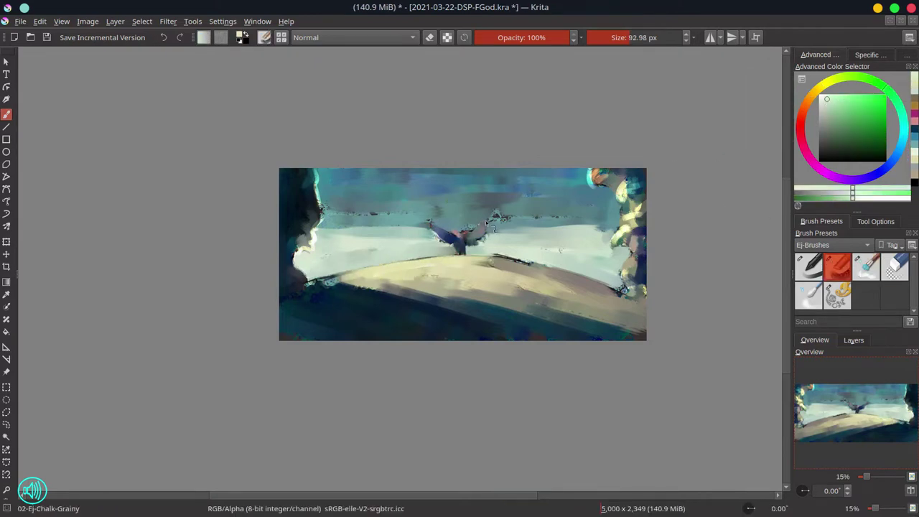
pyautogui.keyDown('ctrl'); pyautogui.click(327, 272); pyautogui.keyUp('ctrl')
pyautogui.press(']')
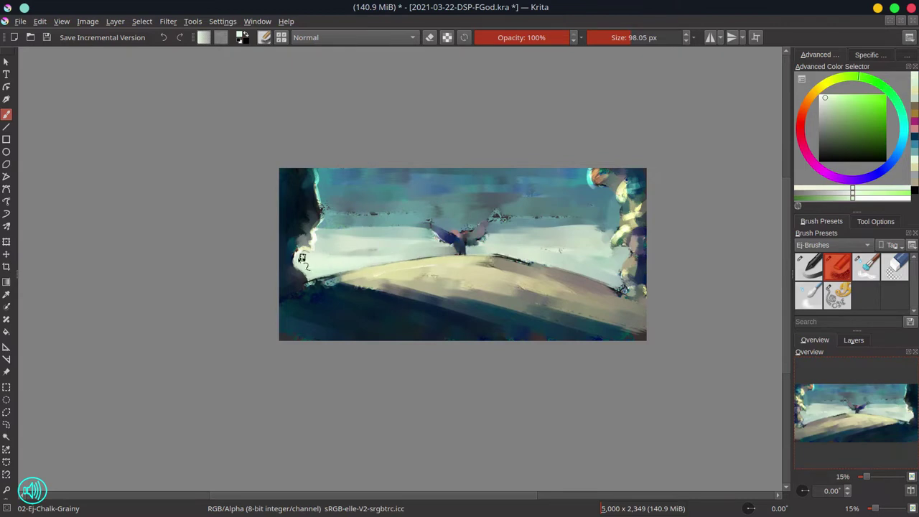
pyautogui.moveTo(302, 259); pyautogui.dragTo(320, 274)
pyautogui.moveTo(473, 250); pyautogui.dragTo(563, 257)
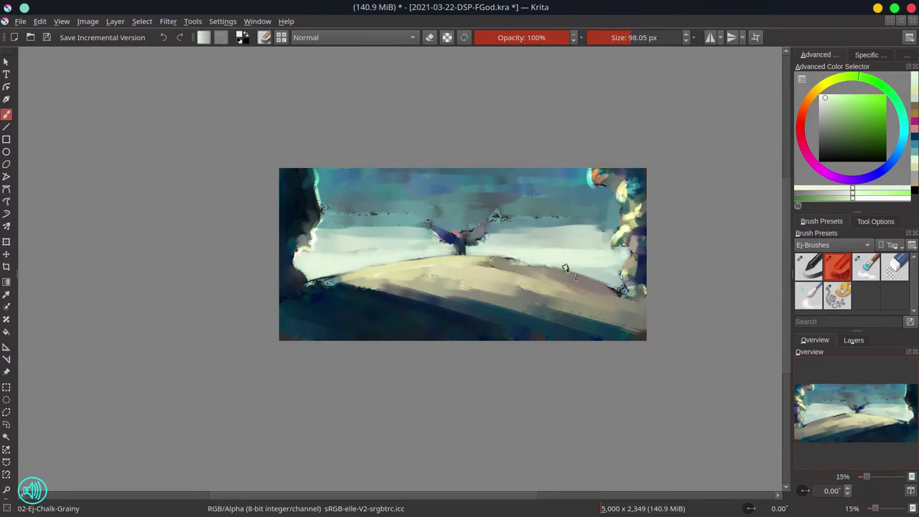
# Sample tan from the ground and stroke a darker line along the horizon with a smaller brush.
pyautogui.keyDown('ctrl'); pyautogui.click(451, 292); pyautogui.keyUp('ctrl')
pyautogui.press('[')
pyautogui.press('[')
pyautogui.moveTo(460, 259); pyautogui.dragTo(565, 275)
pyautogui.keyDown('ctrl'); pyautogui.click(452, 294); pyautogui.keyUp('ctrl')
# Paint a dark blue stroke along the horizon and touch it up.
pyautogui.press('[')
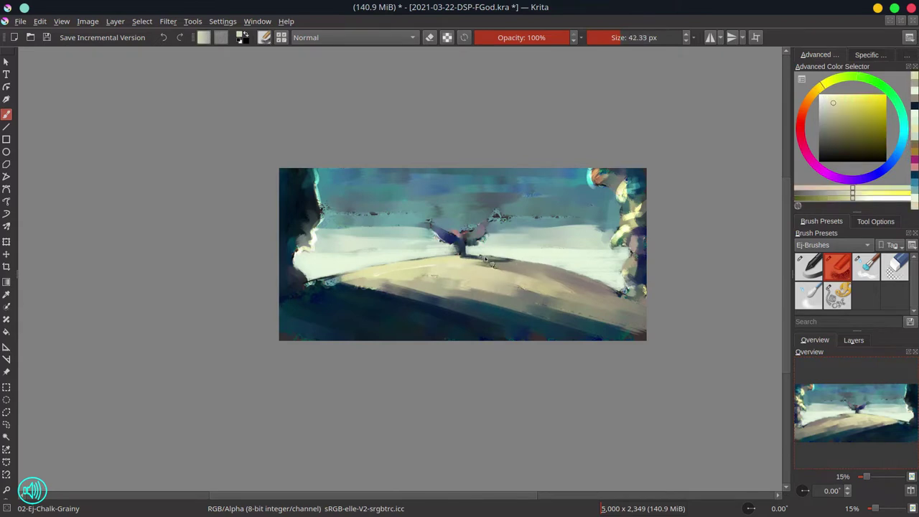
pyautogui.keyDown('ctrl'); pyautogui.click(465, 260); pyautogui.keyUp('ctrl')
pyautogui.moveTo(470, 264)
pyautogui.mouseDown()
pyautogui.moveTo(494, 276)
pyautogui.moveTo(465, 274)
pyautogui.mouseUp()
pyautogui.keyDown('ctrl'); pyautogui.click(503, 272); pyautogui.keyUp('ctrl')
pyautogui.keyDown('ctrl'); pyautogui.click(460, 274); pyautogui.keyUp('ctrl')
# Sample tan and pale green tones, then paint pale tan over the dark lower-right ground.
pyautogui.keyDown('ctrl'); pyautogui.click(470, 288); pyautogui.keyUp('ctrl')
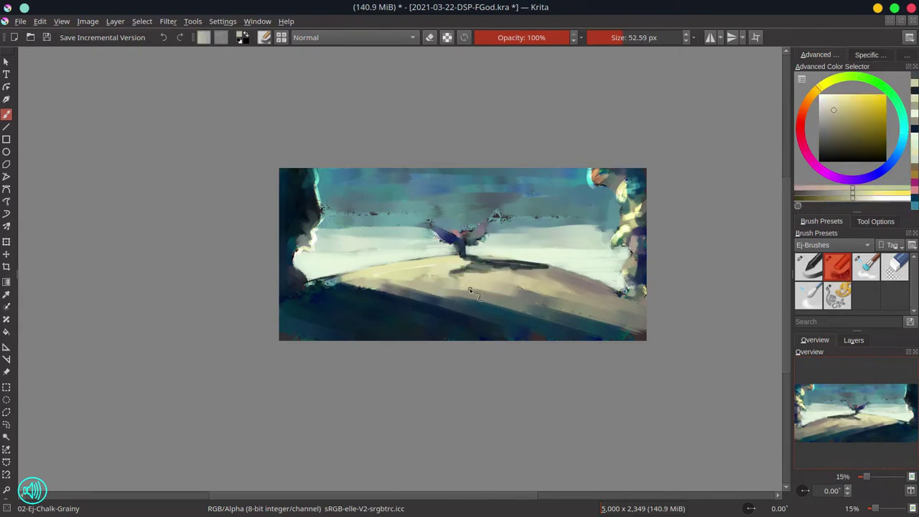
pyautogui.press(']')
pyautogui.keyDown('ctrl'); pyautogui.click(491, 265); pyautogui.keyUp('ctrl')
pyautogui.keyDown('ctrl'); pyautogui.click(618, 291); pyautogui.keyUp('ctrl')
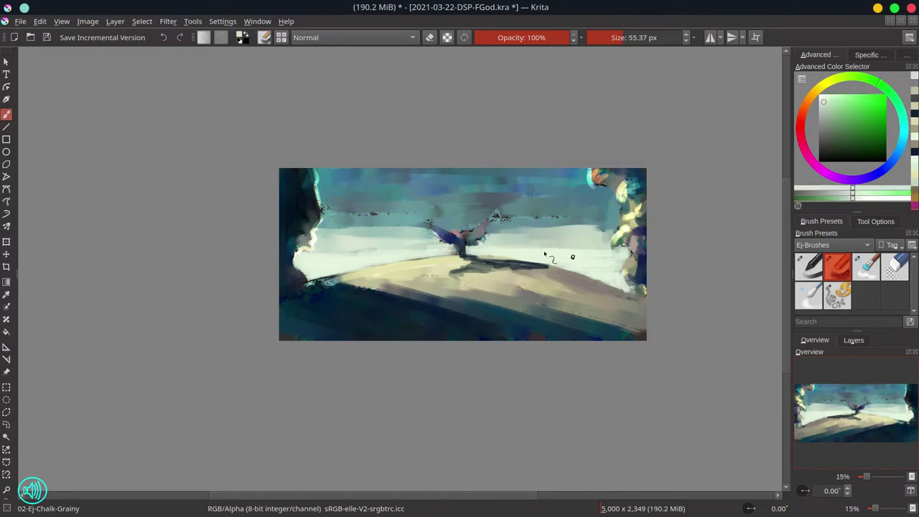
pyautogui.keyDown('ctrl'); pyautogui.click(337, 285); pyautogui.keyUp('ctrl')
pyautogui.keyDown('ctrl'); pyautogui.click(341, 285); pyautogui.keyUp('ctrl')
pyautogui.press(']')
pyautogui.press(']')
pyautogui.moveTo(452, 295)
pyautogui.mouseDown()
pyautogui.moveTo(600, 312)
pyautogui.moveTo(570, 302)
pyautogui.mouseUp()
# Paint pale tan across the middle ground, grey-teal over the lower ground, and tan on the right.
pyautogui.keyDown('ctrl'); pyautogui.click(390, 275); pyautogui.keyUp('ctrl')
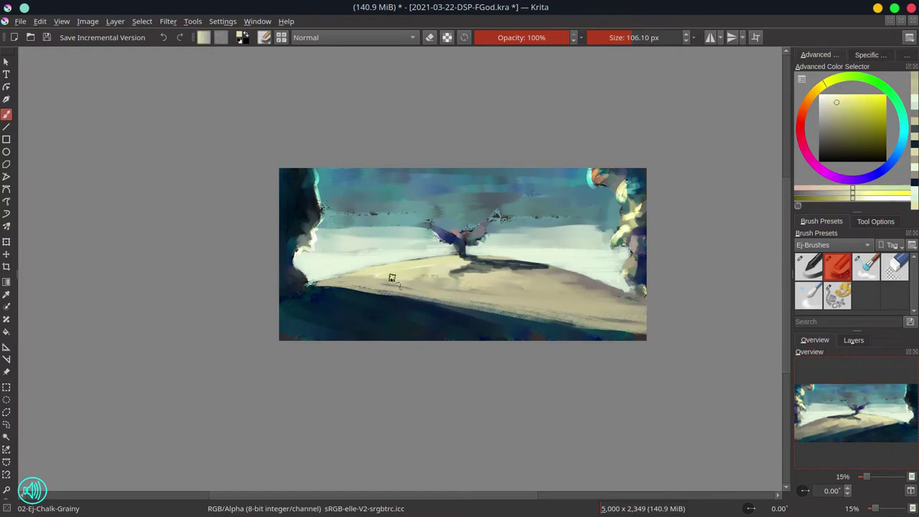
pyautogui.moveTo(390, 275); pyautogui.dragTo(615, 311)
pyautogui.keyDown('ctrl'); pyautogui.click(603, 324); pyautogui.keyUp('ctrl')
pyautogui.keyDown('ctrl'); pyautogui.click(440, 310); pyautogui.keyUp('ctrl')
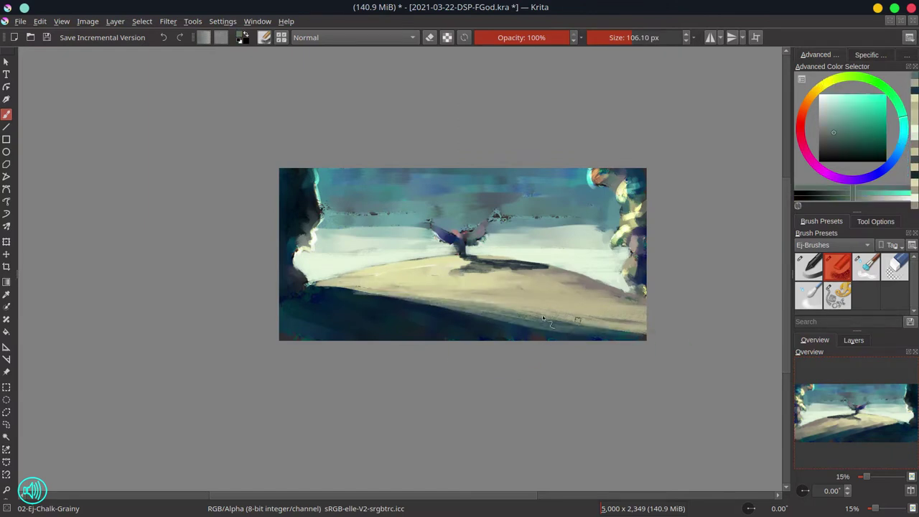
pyautogui.keyDown('ctrl'); pyautogui.click(422, 307); pyautogui.keyUp('ctrl')
pyautogui.moveTo(421, 307); pyautogui.dragTo(646, 337)
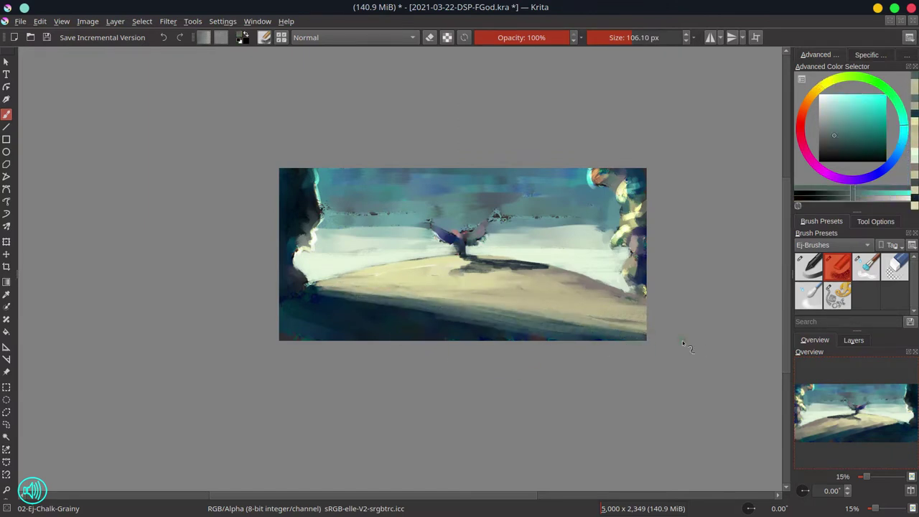
pyautogui.keyDown('ctrl'); pyautogui.click(593, 300); pyautogui.keyUp('ctrl')
pyautogui.moveTo(593, 299); pyautogui.dragTo(639, 291)
# With a smaller brush, lay pale cyan strokes along the horizon band.
pyautogui.keyDown('ctrl'); pyautogui.click(297, 263); pyautogui.keyUp('ctrl')
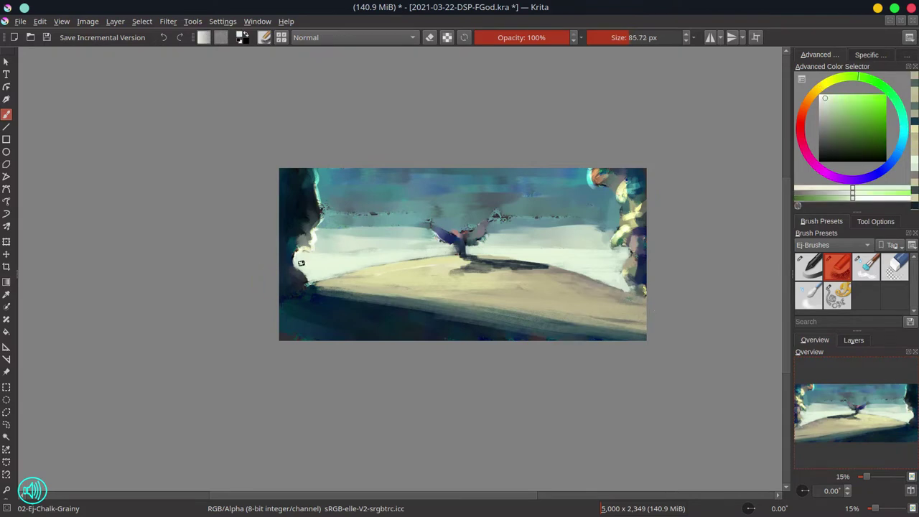
pyautogui.press('[')
pyautogui.keyDown('ctrl'); pyautogui.click(332, 250); pyautogui.keyUp('ctrl')
pyautogui.moveTo(327, 237); pyautogui.dragTo(420, 219)
pyautogui.keyDown('ctrl'); pyautogui.click(589, 209); pyautogui.keyUp('ctrl')
pyautogui.moveTo(589, 209)
pyautogui.mouseDown()
pyautogui.moveTo(457, 216)
pyautogui.moveTo(517, 217)
pyautogui.mouseUp()
# Paint pale sky strokes around the winged figure and dark blue strokes on its wings.
pyautogui.keyDown('ctrl'); pyautogui.click(446, 233); pyautogui.keyUp('ctrl')
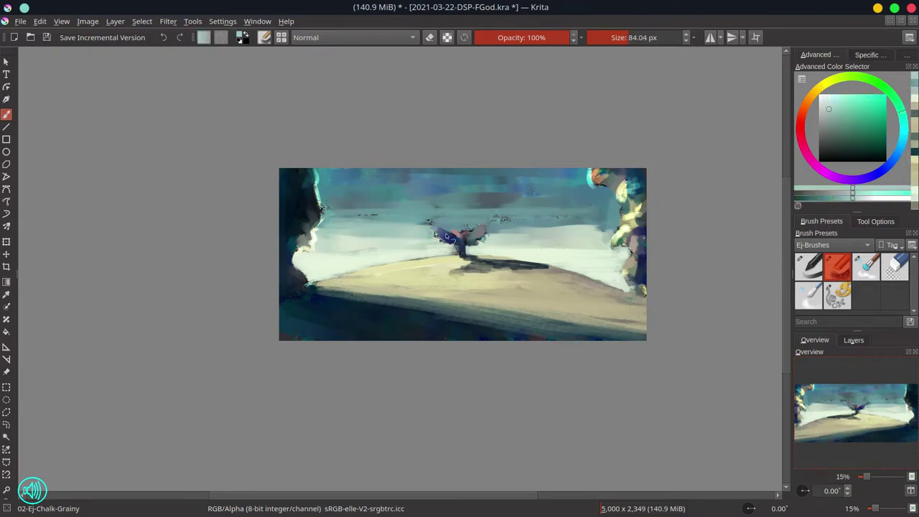
pyautogui.moveTo(445, 234); pyautogui.dragTo(565, 230)
pyautogui.keyDown('ctrl'); pyautogui.click(463, 240); pyautogui.keyUp('ctrl')
pyautogui.moveTo(494, 226); pyautogui.dragTo(469, 250)
pyautogui.moveTo(431, 227); pyautogui.dragTo(484, 251)
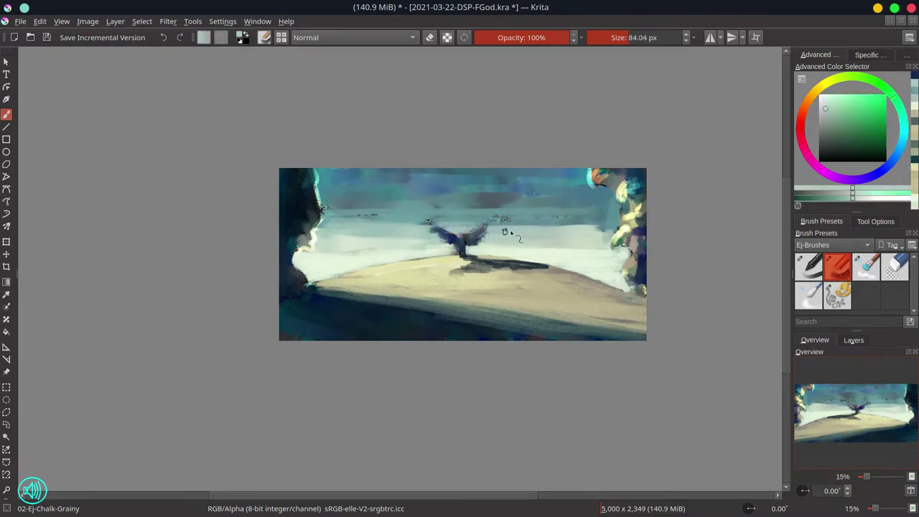
pyautogui.keyDown('ctrl'); pyautogui.click(495, 235); pyautogui.keyUp('ctrl')
pyautogui.keyDown('ctrl'); pyautogui.click(379, 222); pyautogui.keyUp('ctrl')
pyautogui.moveTo(501, 219)
pyautogui.mouseDown()
pyautogui.moveTo(379, 223)
pyautogui.moveTo(574, 208)
pyautogui.mouseUp()
# With a larger brush, paint pale strokes across the horizon band and teal over the top sky band.
pyautogui.press(']')
pyautogui.keyDown('ctrl'); pyautogui.click(439, 219); pyautogui.keyUp('ctrl')
pyautogui.moveTo(439, 219); pyautogui.dragTo(599, 219)
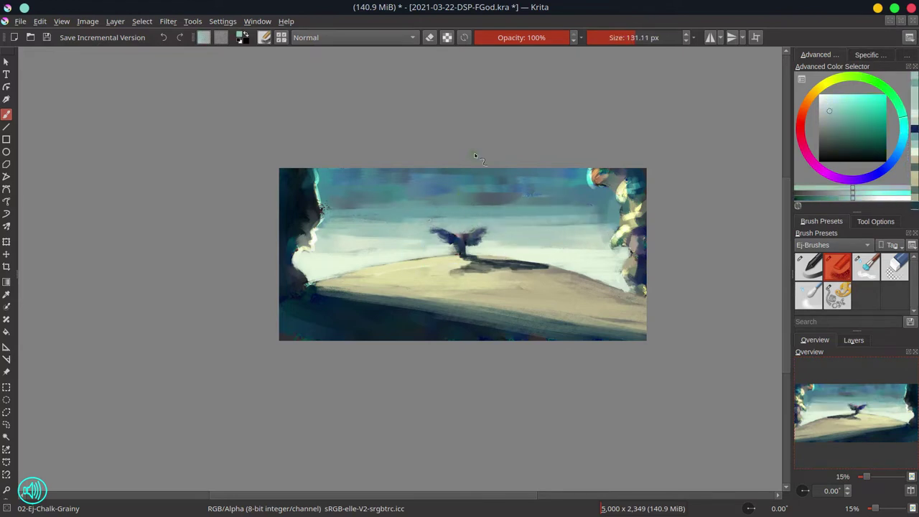
pyautogui.press(']')
pyautogui.keyDown('ctrl'); pyautogui.click(333, 207); pyautogui.keyUp('ctrl')
pyautogui.press(']')
pyautogui.keyDown('ctrl'); pyautogui.click(430, 184); pyautogui.keyUp('ctrl')
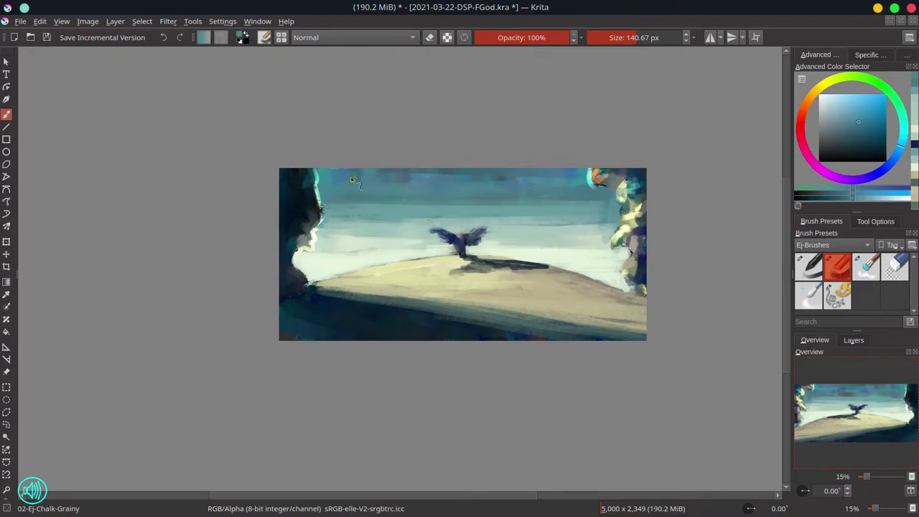
pyautogui.moveTo(430, 184); pyautogui.dragTo(496, 173)
pyautogui.moveTo(324, 178); pyautogui.dragTo(580, 182)
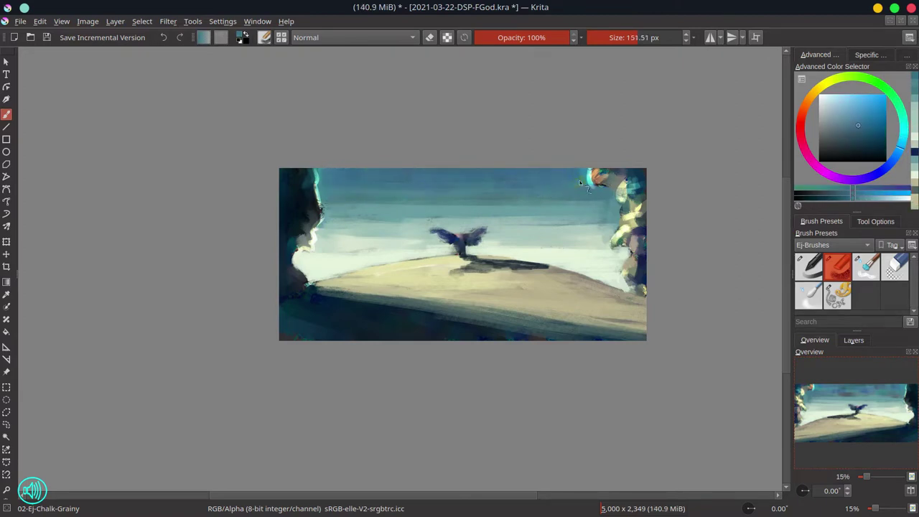
# Sample dark teal and blue-purple tones and paint dark strokes on the right-hand figure.
pyautogui.keyDown('ctrl'); pyautogui.click(323, 190); pyautogui.keyUp('ctrl')
pyautogui.press('[')
pyautogui.press('[')
pyautogui.press('[')
pyautogui.press('[')
pyautogui.press('[')
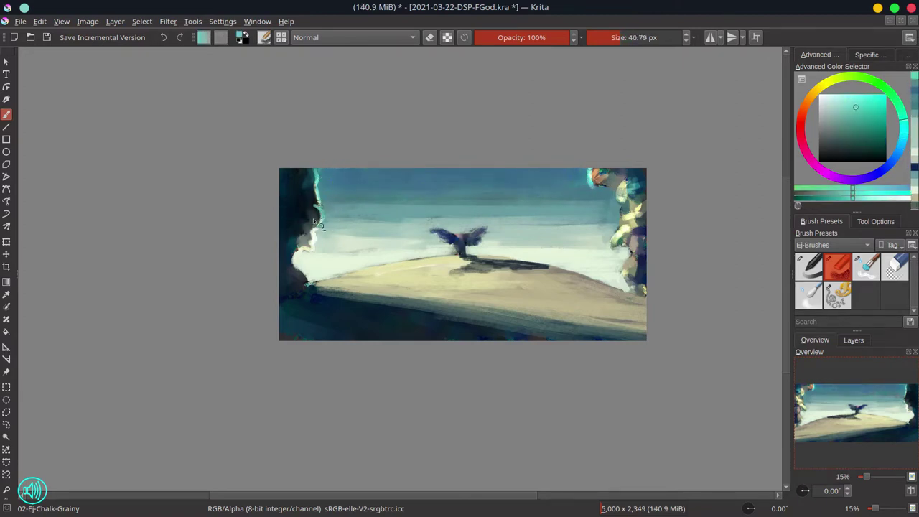
pyautogui.keyDown('ctrl'); pyautogui.click(309, 244); pyautogui.keyUp('ctrl')
pyautogui.press(']')
pyautogui.keyDown('ctrl'); pyautogui.click(302, 173); pyautogui.keyUp('ctrl')
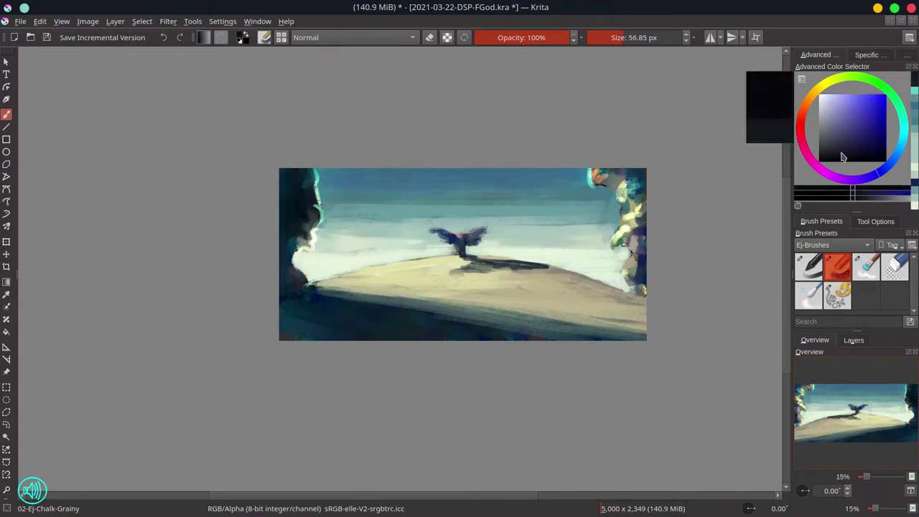
pyautogui.press(']')
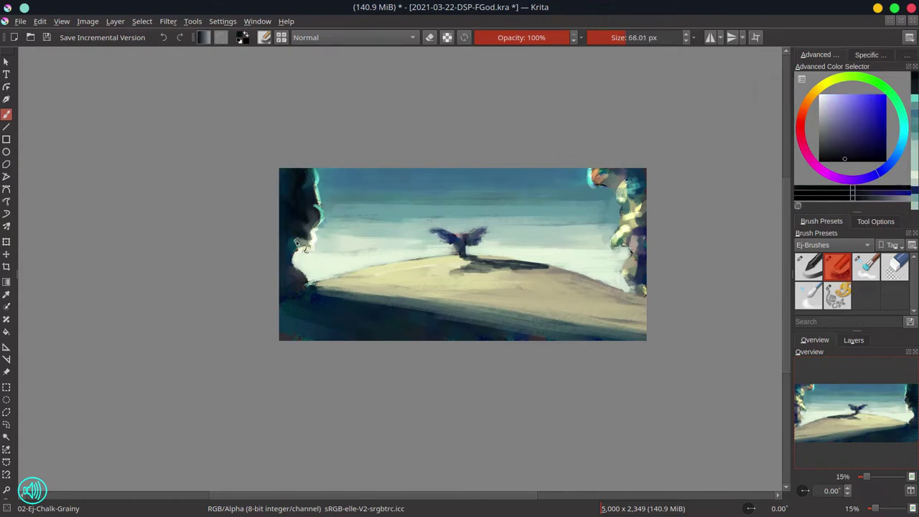
pyautogui.keyDown('ctrl'); pyautogui.click(280, 283); pyautogui.keyUp('ctrl')
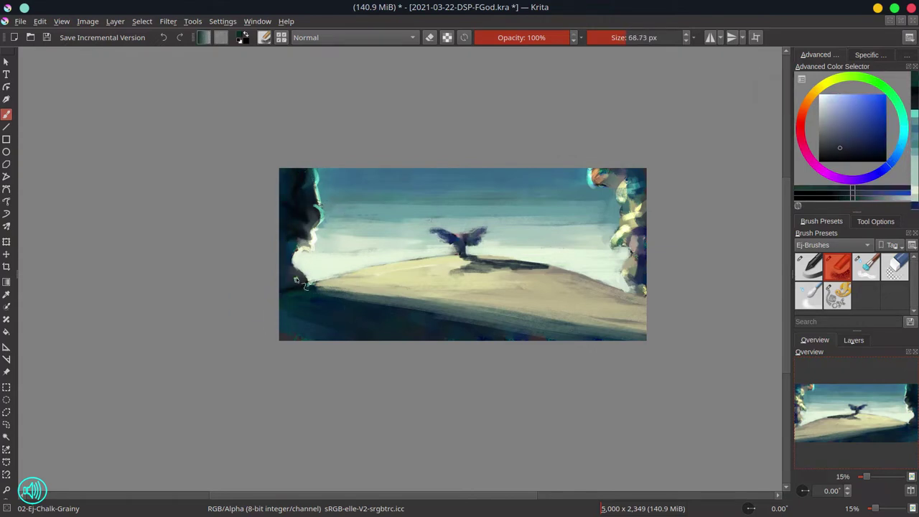
pyautogui.moveTo(626, 221); pyautogui.dragTo(622, 244)
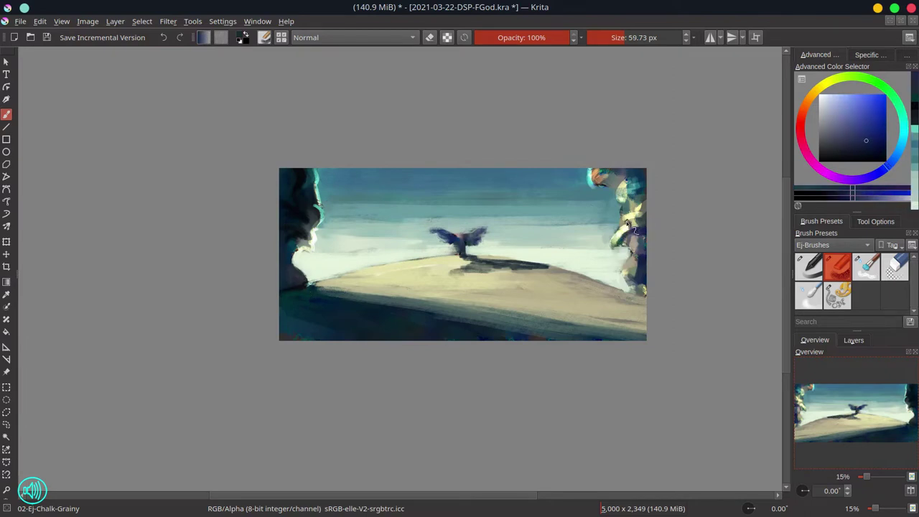
# With a smaller brush, paint a light green patch on the right-hand figure.
pyautogui.keyDown('ctrl'); pyautogui.click(617, 238); pyautogui.keyUp('ctrl')
pyautogui.press('[')
pyautogui.keyDown('ctrl'); pyautogui.click(624, 213); pyautogui.keyUp('ctrl')
pyautogui.keyDown('ctrl'); pyautogui.click(641, 192); pyautogui.keyUp('ctrl')
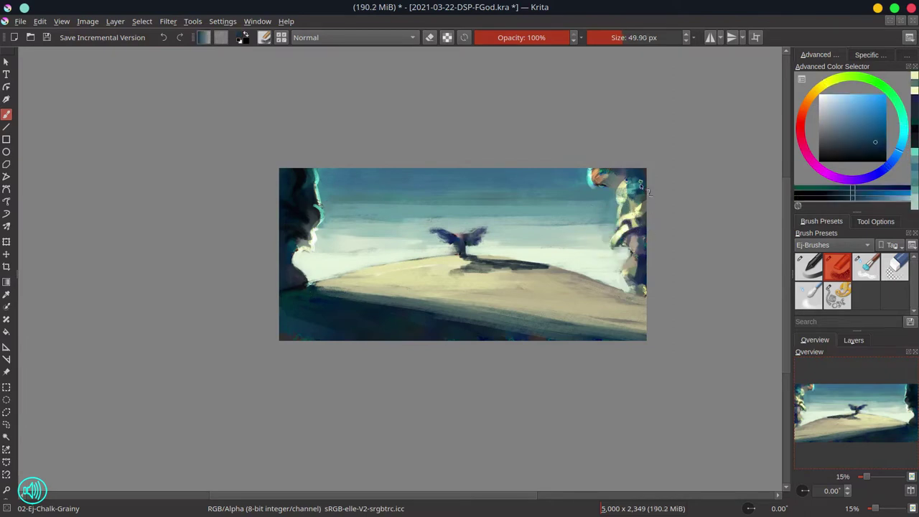
pyautogui.press('[')
pyautogui.keyDown('ctrl'); pyautogui.click(631, 241); pyautogui.keyUp('ctrl')
pyautogui.moveTo(610, 273); pyautogui.dragTo(624, 251)
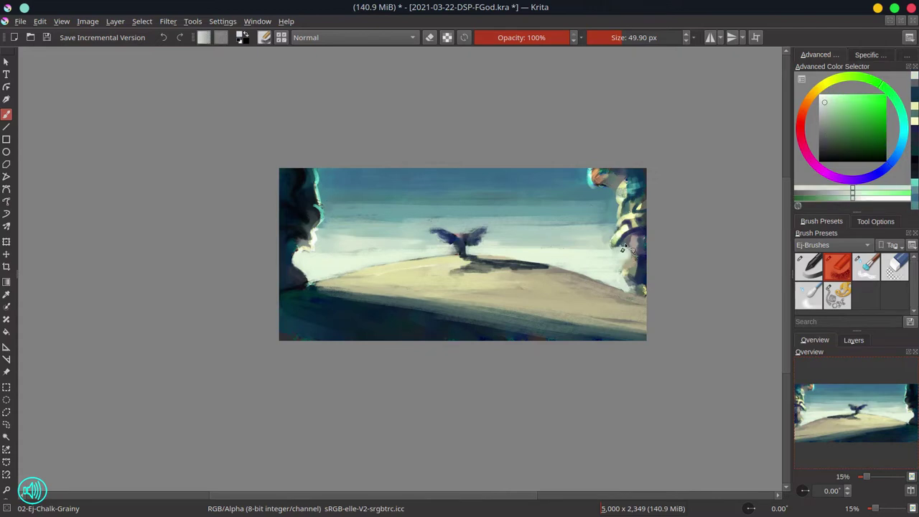
# Sample light and dark tones and add light strokes along the right figure's edge.
pyautogui.keyDown('ctrl'); pyautogui.click(639, 237); pyautogui.keyUp('ctrl')
pyautogui.keyDown('ctrl'); pyautogui.click(640, 239); pyautogui.keyUp('ctrl')
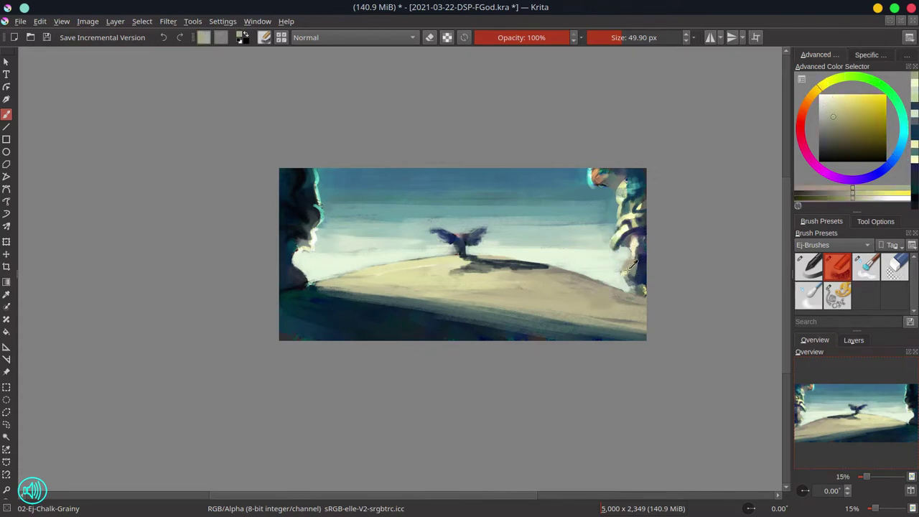
pyautogui.keyDown('ctrl'); pyautogui.click(632, 266); pyautogui.keyUp('ctrl')
pyautogui.keyDown('ctrl'); pyautogui.click(638, 285); pyautogui.keyUp('ctrl')
pyautogui.keyDown('ctrl'); pyautogui.click(639, 285); pyautogui.keyUp('ctrl')
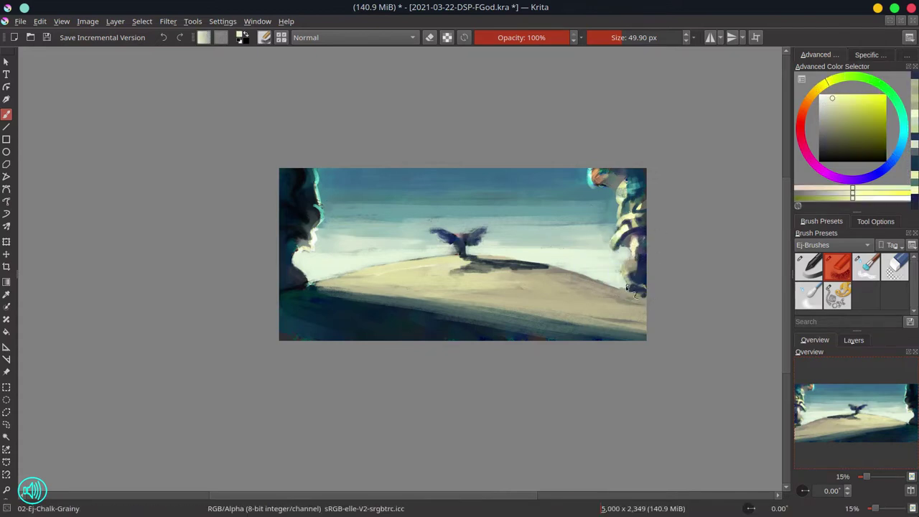
pyautogui.moveTo(622, 293); pyautogui.dragTo(635, 285)
# Sample tan-orange and sand tones, then save the painting.
pyautogui.keyDown('ctrl'); pyautogui.click(646, 183); pyautogui.keyUp('ctrl')
pyautogui.keyDown('ctrl'); pyautogui.click(599, 174); pyautogui.keyUp('ctrl')
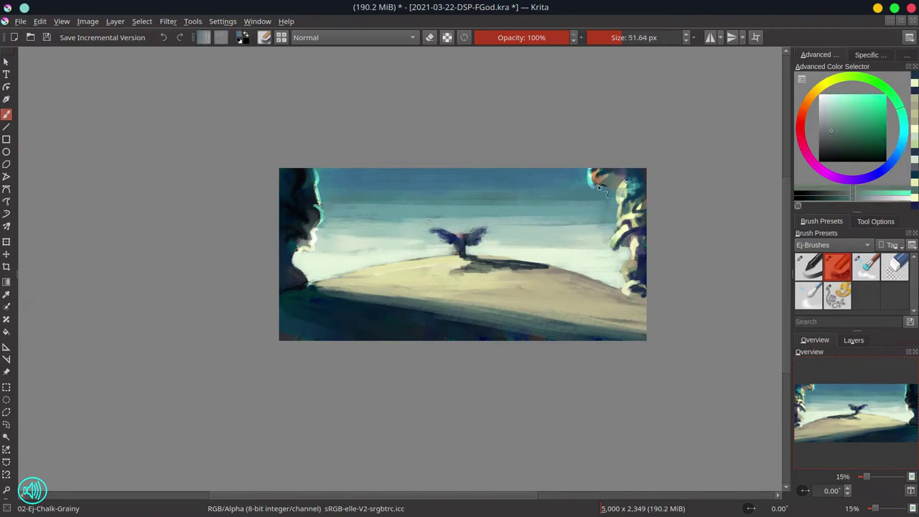
pyautogui.keyDown('ctrl'); pyautogui.click(639, 287); pyautogui.keyUp('ctrl')
pyautogui.keyDown('ctrl'); pyautogui.click(351, 276); pyautogui.keyUp('ctrl')
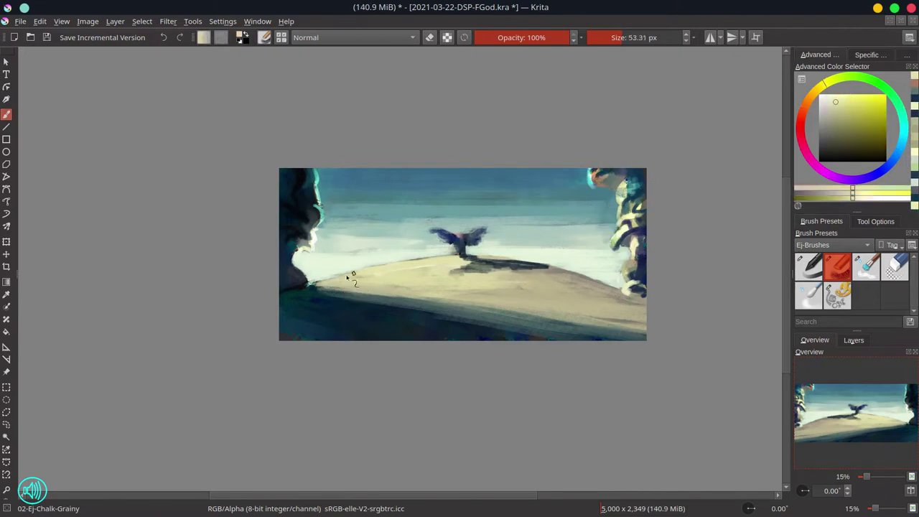
pyautogui.keyDown('ctrl'); pyautogui.click(495, 260); pyautogui.keyUp('ctrl')
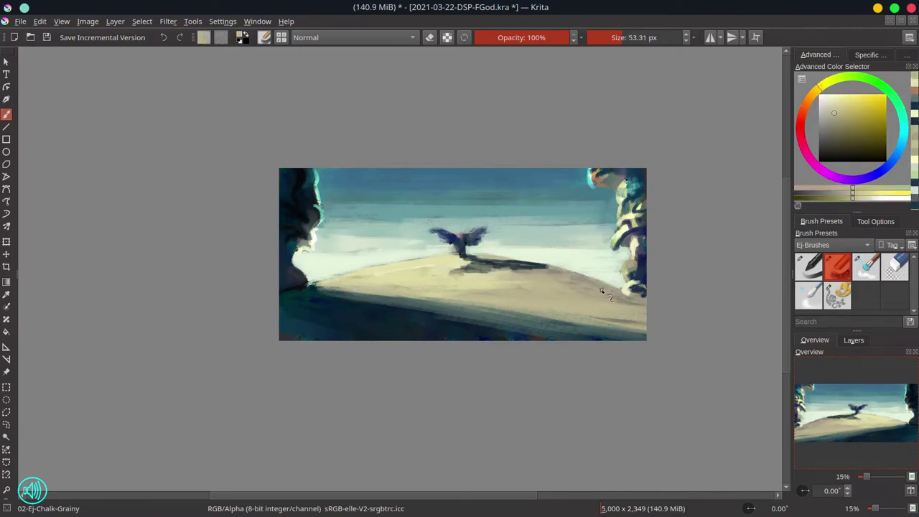
pyautogui.hotkey('ctrl', 's')
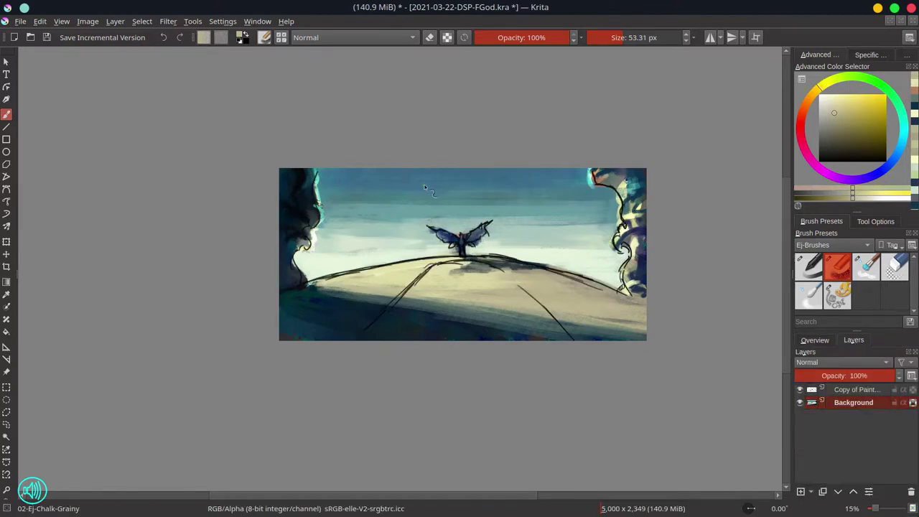
pyautogui.press('+')
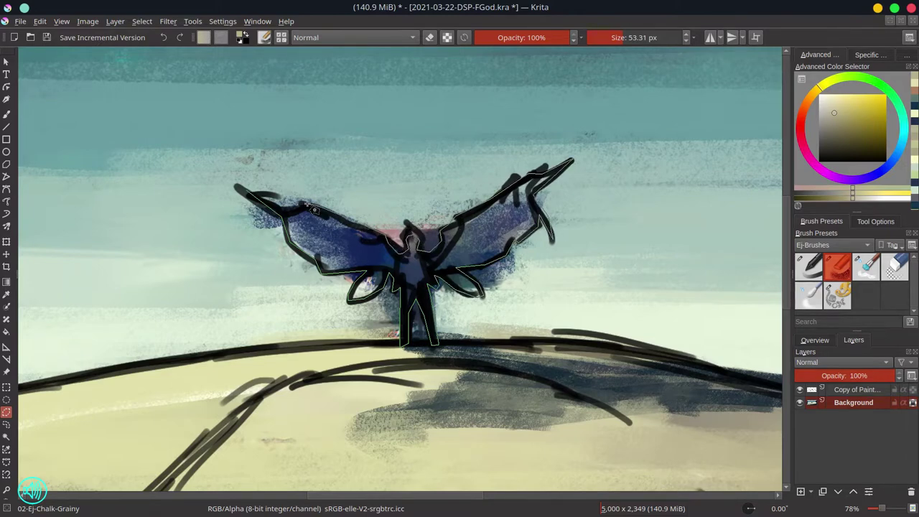
# Select the winged figure's outline, hide the black sketch layer, and save a numbered version.
pyautogui.moveTo(258, 195); pyautogui.dragTo(248, 190)
pyautogui.click(799, 389)
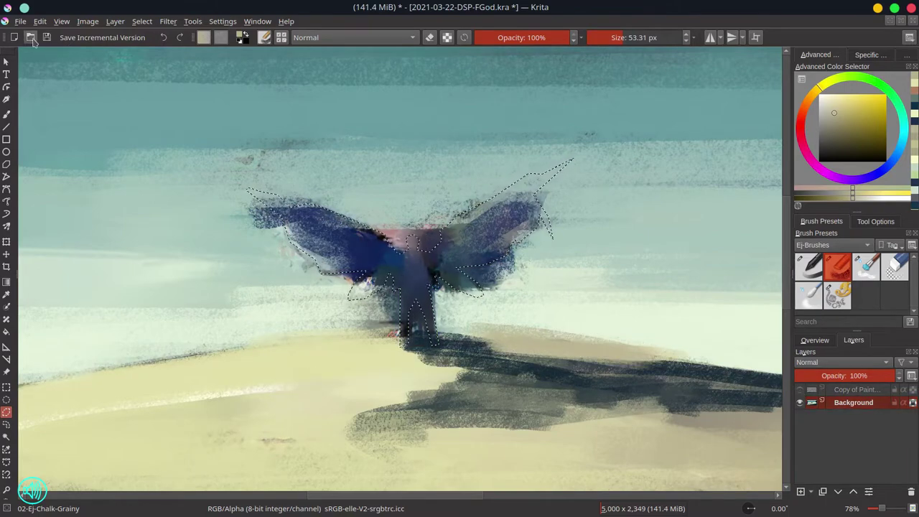
pyautogui.click(94, 34)
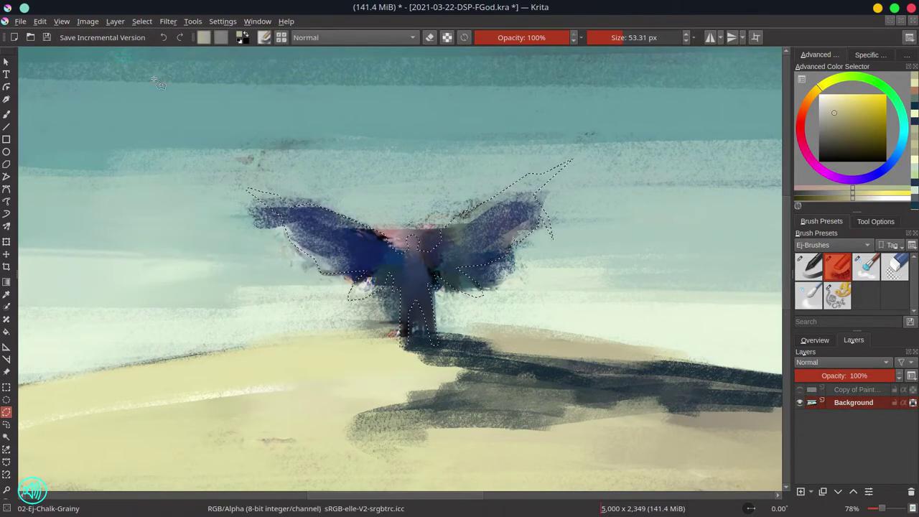
# Paint pale teal over the right wing's edge, then shrink the brush to about 26 px.
pyautogui.keyDown('ctrl'); pyautogui.click(260, 246); pyautogui.keyUp('ctrl')
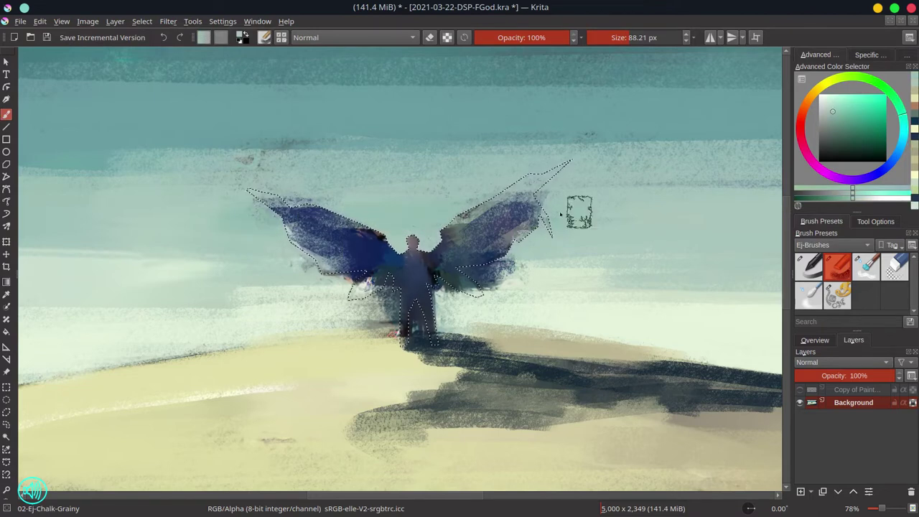
pyautogui.moveTo(646, 199); pyautogui.dragTo(495, 216)
pyautogui.keyDown('ctrl'); pyautogui.click(395, 352); pyautogui.keyUp('ctrl')
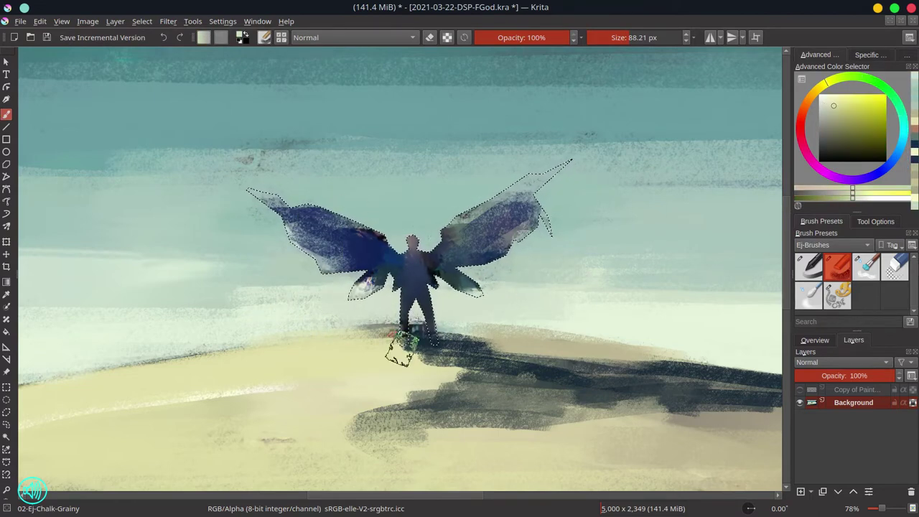
pyautogui.press('[')
pyautogui.press('[')
pyautogui.press('[')
pyautogui.keyDown('ctrl'); pyautogui.click(366, 260); pyautogui.keyUp('ctrl')
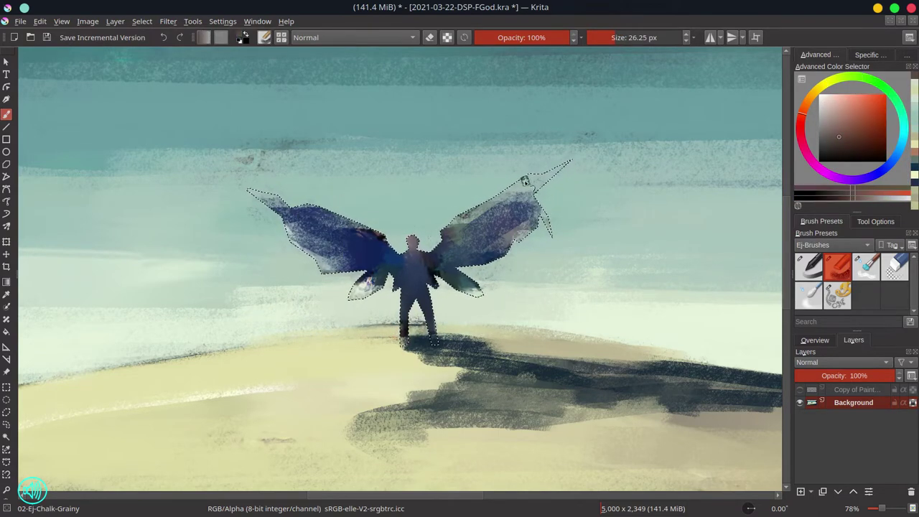
pyautogui.click(827, 342)
pyautogui.click(352, 37)
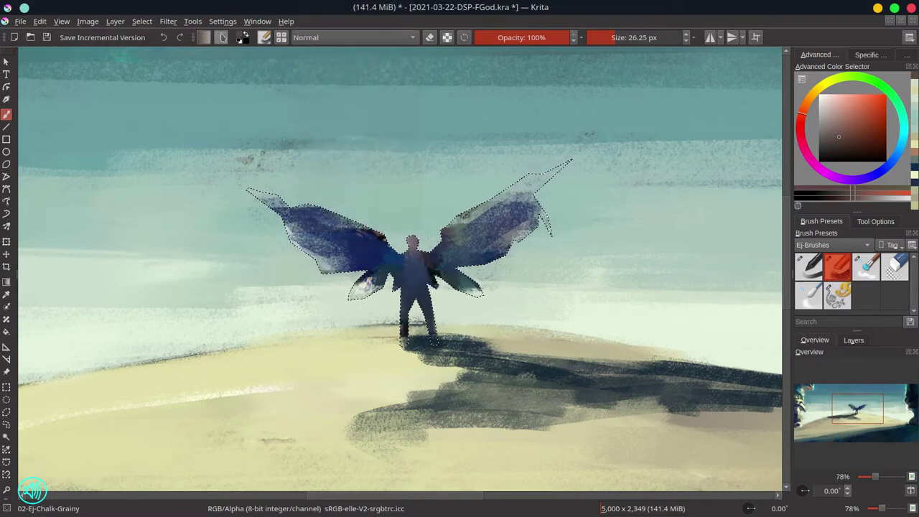
# Sample the wing's dark blue, then dab a yellow Color Dodge glow on the left wing tip.
pyautogui.keyDown('ctrl'); pyautogui.click(331, 244); pyautogui.keyUp('ctrl')
pyautogui.press(']')
pyautogui.press(']')
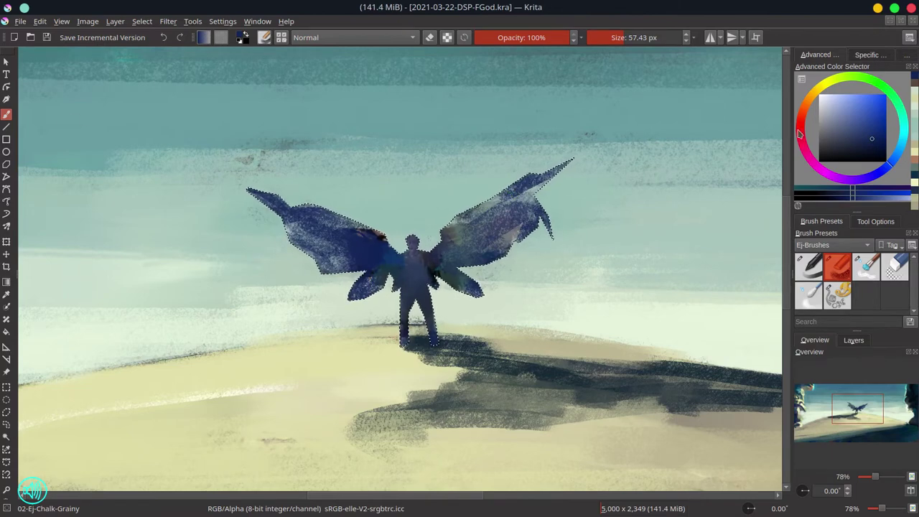
pyautogui.click(243, 38)
pyautogui.click(325, 38)
pyautogui.click(314, 27)
pyautogui.press('[')
pyautogui.click(250, 194)
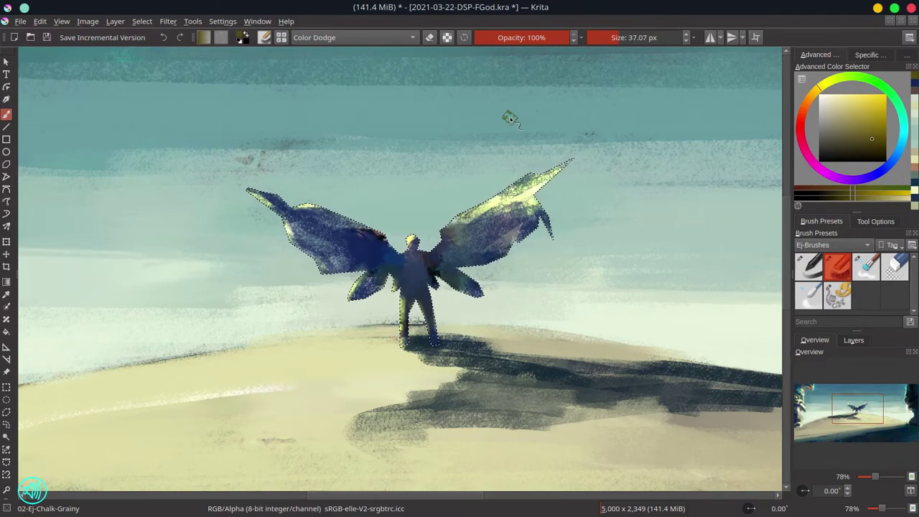
# Deselect the selection around the winged figure.
pyautogui.click(141, 21)
pyautogui.click(147, 50)
pyautogui.scroll(-5, 571, 310)
pyautogui.scroll(5, 571, 310)
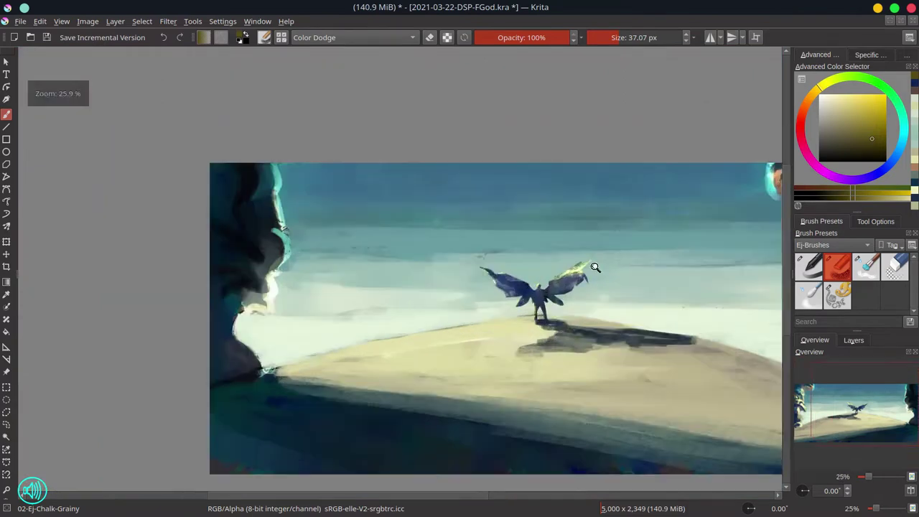
# With Normal blending and a 10 px brush, brighten the right wing's top edge in pale yellow, then save.
pyautogui.click(352, 37)
pyautogui.click(320, 45)
pyautogui.keyDown('ctrl'); pyautogui.click(573, 263); pyautogui.keyUp('ctrl')
pyautogui.press('[')
pyautogui.press('[')
pyautogui.press('[')
pyautogui.press('[')
pyautogui.press(']')
pyautogui.moveTo(569, 258); pyautogui.dragTo(616, 227)
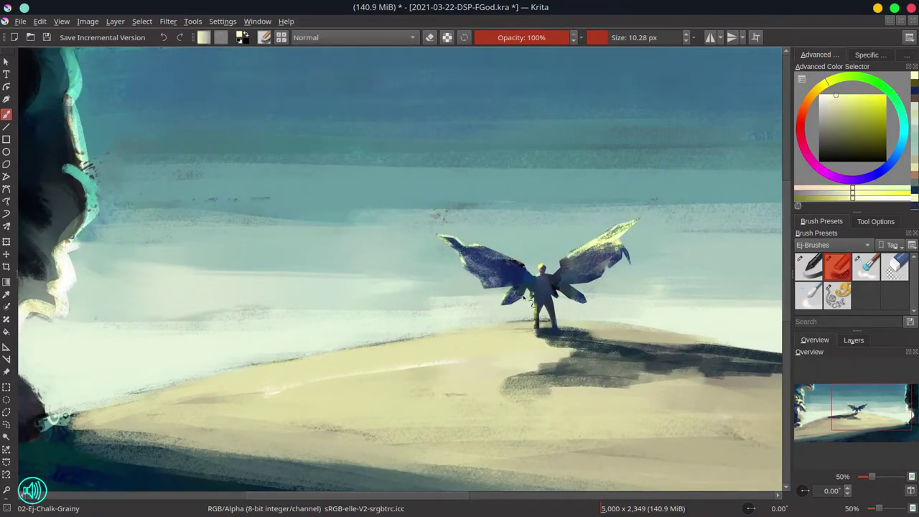
pyautogui.scroll(-5, 568, 390)
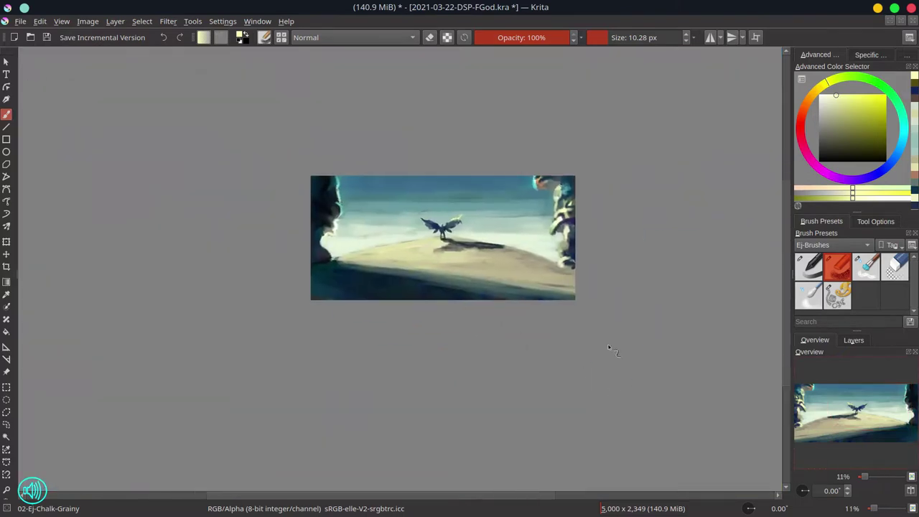
pyautogui.hotkey('ctrl', 's')
# Mirror the canvas view to check the composition, sample dark and teal colours, then flip back.
pyautogui.press('m')
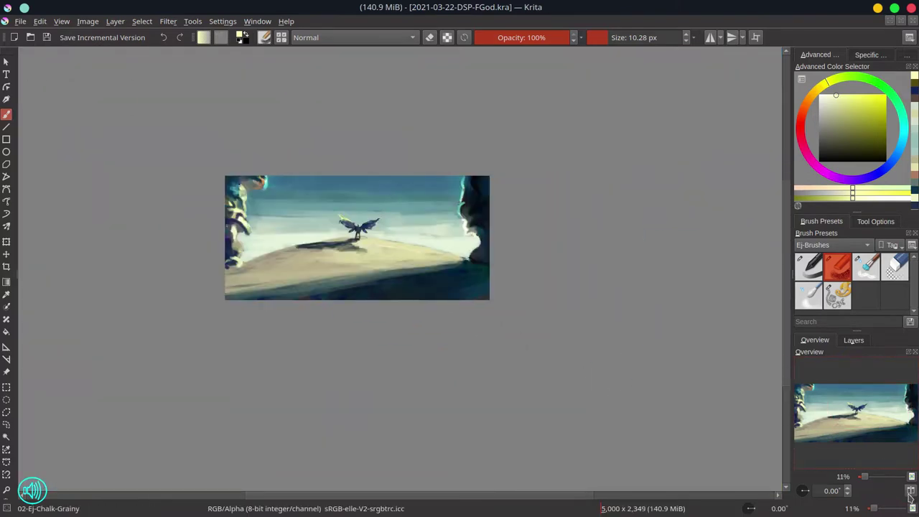
pyautogui.keyDown('ctrl'); pyautogui.click(360, 341); pyautogui.keyUp('ctrl')
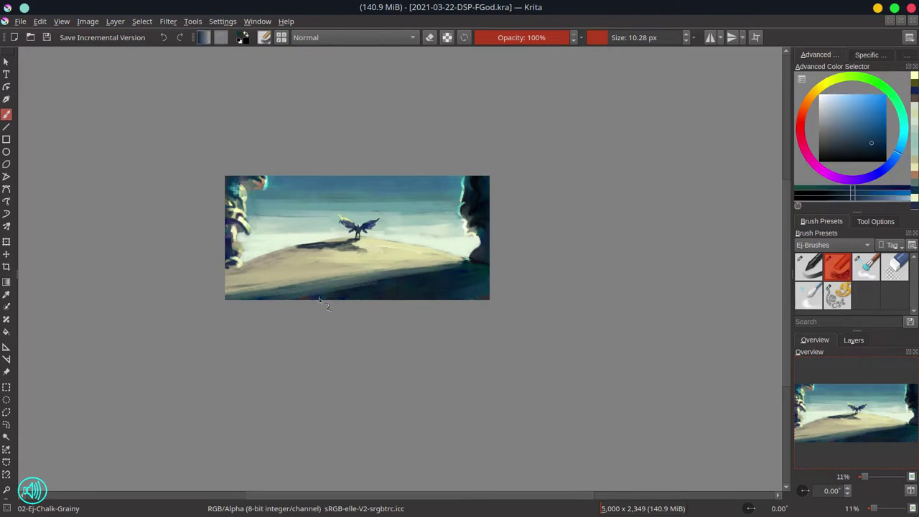
pyautogui.press(']')
pyautogui.press(']')
pyautogui.press(']')
pyautogui.scroll(2, 544, 208)
pyautogui.keyDown('ctrl'); pyautogui.click(401, 211); pyautogui.keyUp('ctrl')
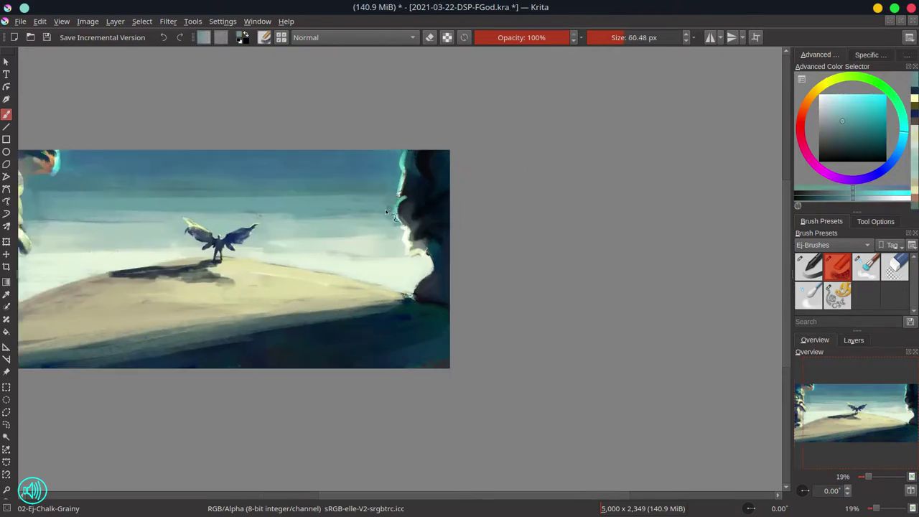
pyautogui.press(']')
pyautogui.scroll(-2, 560, 140)
pyautogui.press('m')
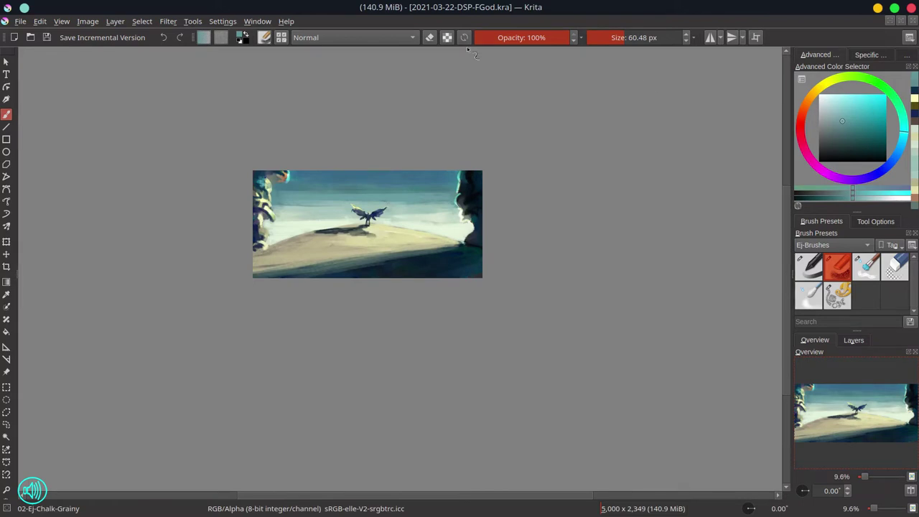
# Set the brush to Color blending, hide the copied line-art layer, and save.
pyautogui.click(351, 38)
pyautogui.click(359, 16)
pyautogui.click(854, 340)
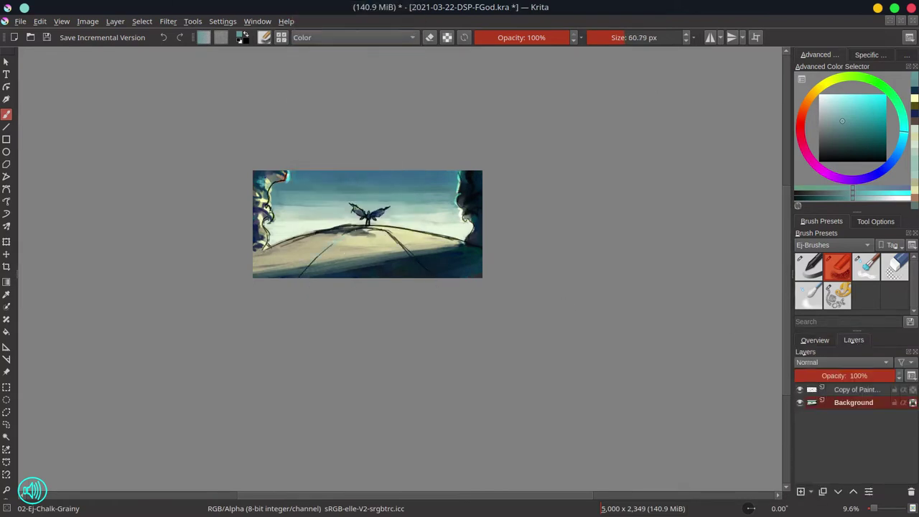
pyautogui.click(800, 390)
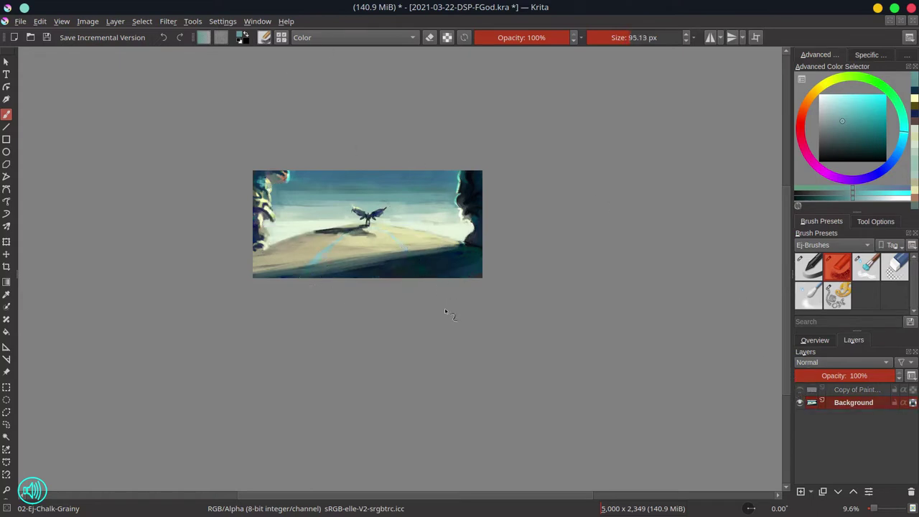
pyautogui.hotkey('ctrl', 's')
pyautogui.click(816, 342)
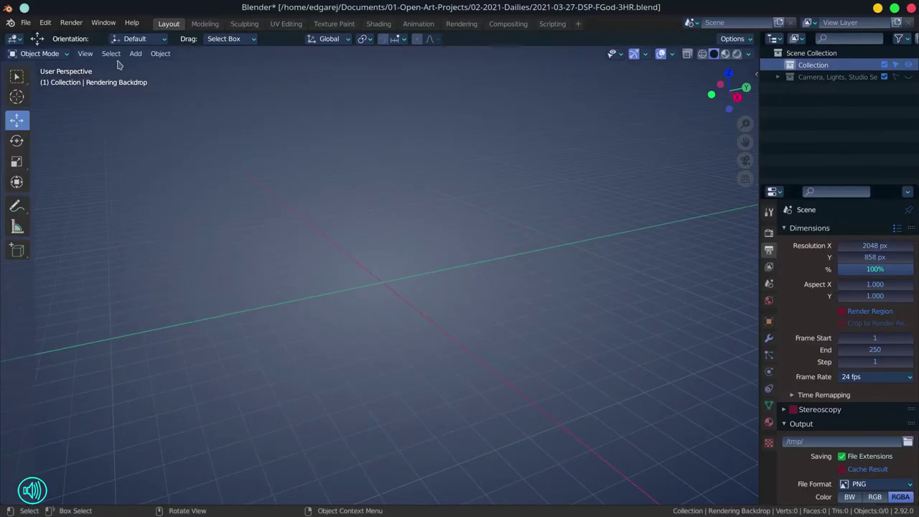
# Add a cube and scale it into a tall thin pillar.
pyautogui.click(135, 53)
pyautogui.moveTo(151, 67)
pyautogui.click(247, 80)
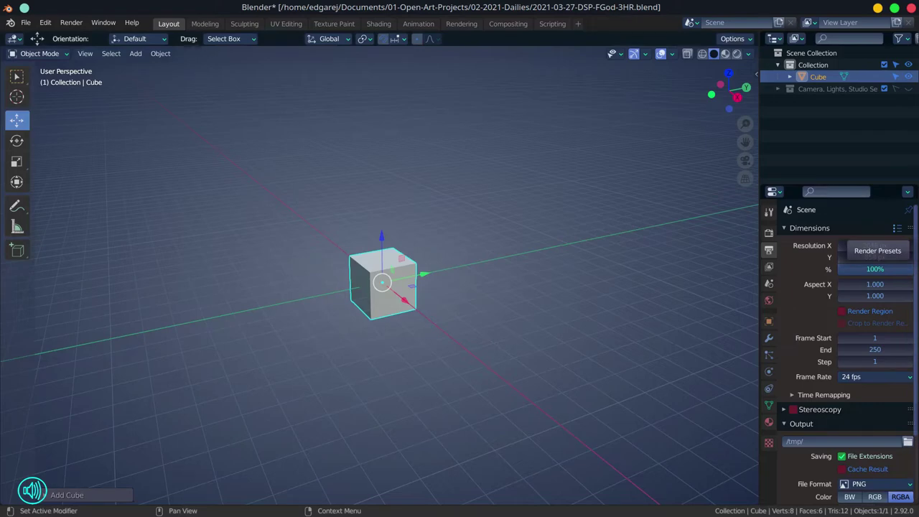
pyautogui.press('s')
pyautogui.press('g')
pyautogui.click(364, 318)
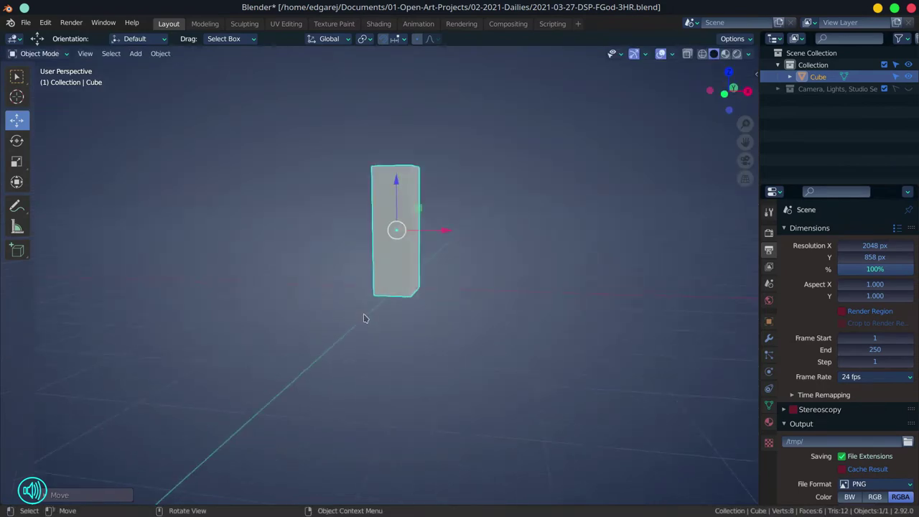
pyautogui.click(16, 160)
# Add a second cube and flatten and narrow it into a seat block beside the pillar.
pyautogui.click(135, 53)
pyautogui.moveTo(152, 68)
pyautogui.click(244, 77)
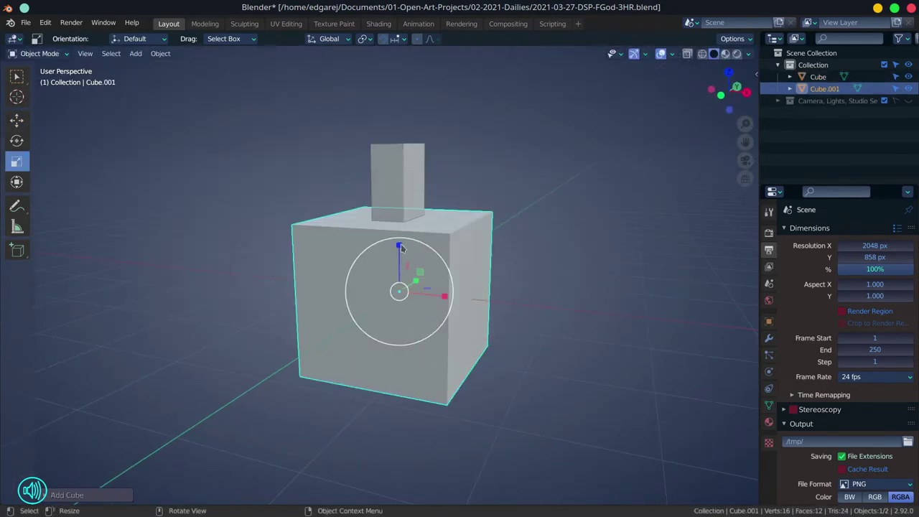
pyautogui.moveTo(399, 246); pyautogui.dragTo(468, 324)
pyautogui.press('KP_1')
pyautogui.press('g')
pyautogui.click(365, 250)
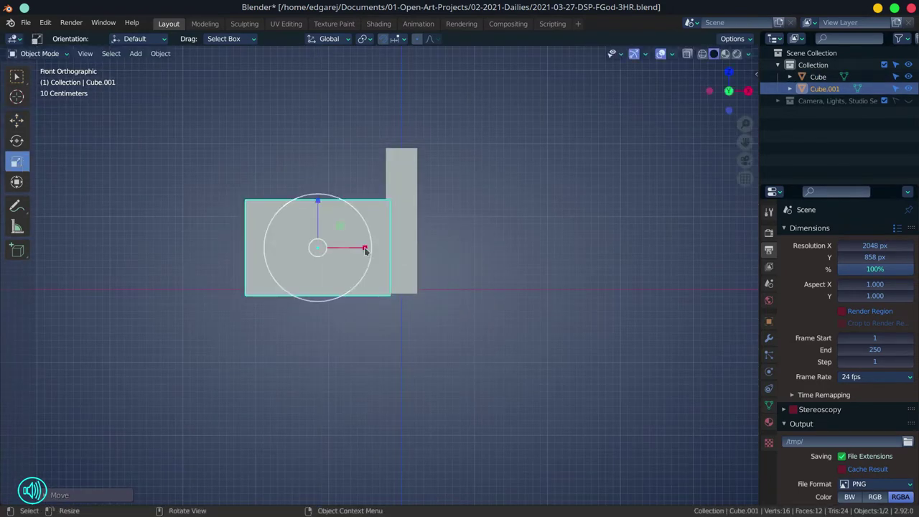
pyautogui.moveTo(318, 200); pyautogui.dragTo(317, 220)
pyautogui.moveTo(364, 264); pyautogui.dragTo(344, 264)
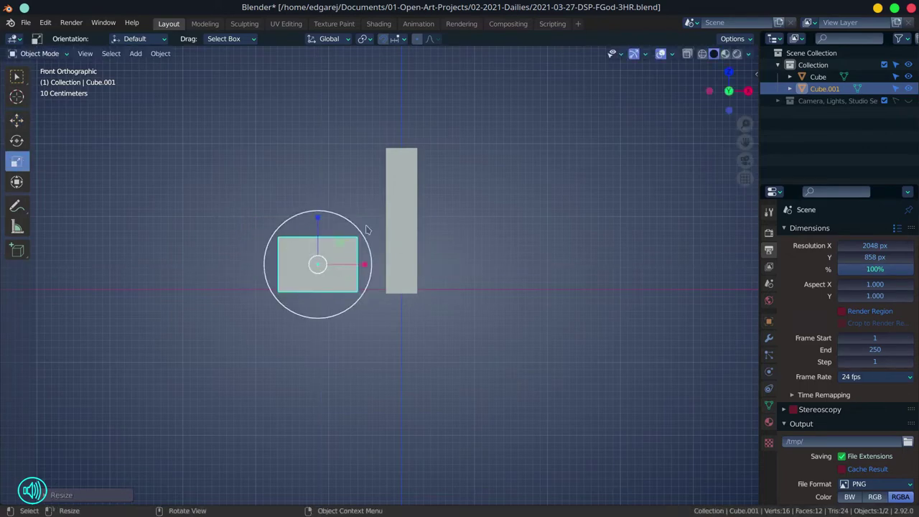
pyautogui.moveTo(366, 229); pyautogui.dragTo(301, 259)
# Draw a tall chair-back block on the seat with the Add Cube tool.
pyautogui.click(17, 249)
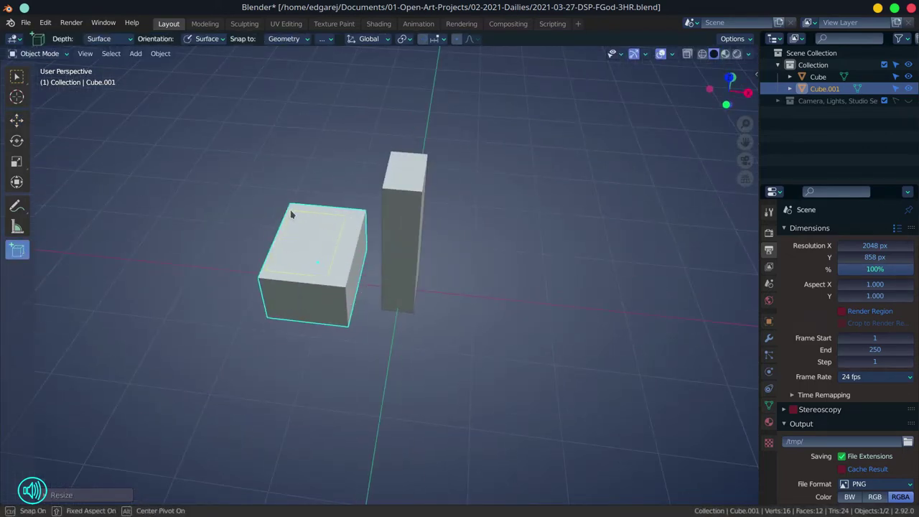
pyautogui.moveTo(290, 209); pyautogui.dragTo(327, 271)
pyautogui.click(312, 249)
pyautogui.press('Tab')
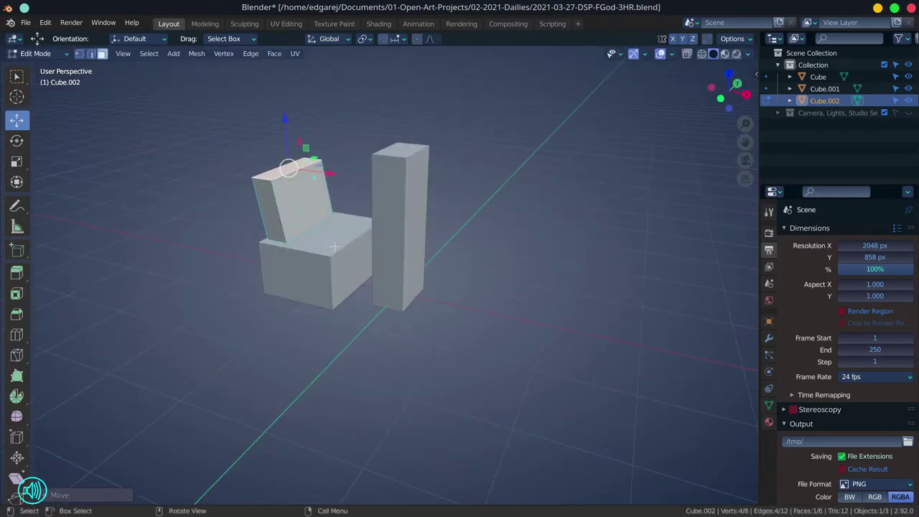
pyautogui.press('Tab')
# Lower the seat block's top face in Edit Mode.
pyautogui.click(341, 247)
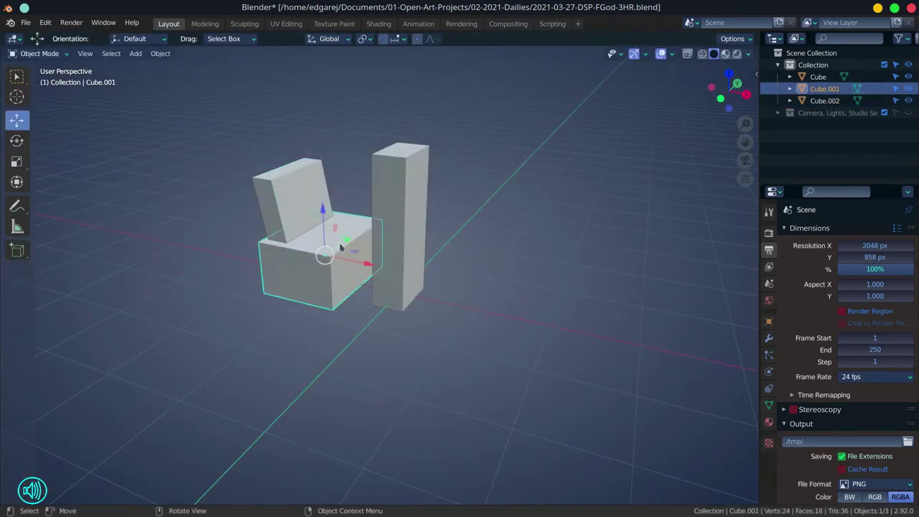
pyautogui.press('Tab')
pyautogui.click(17, 161)
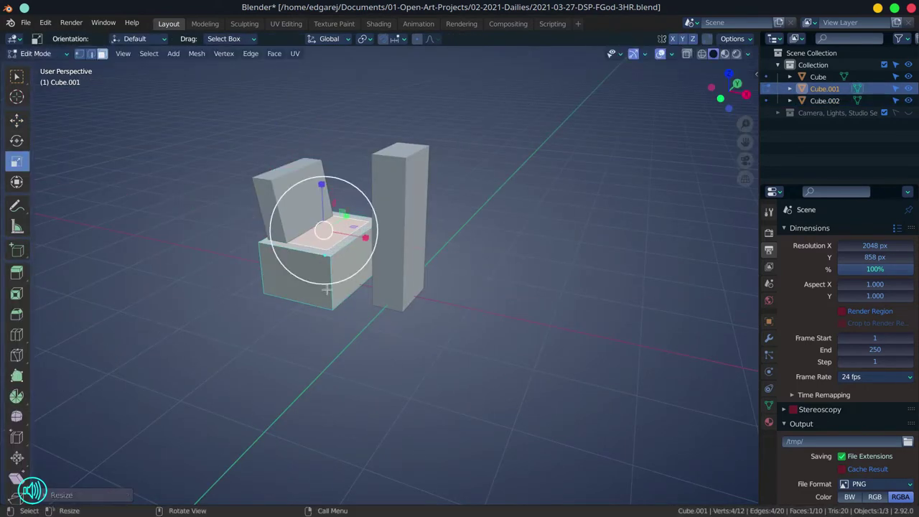
pyautogui.click(16, 120)
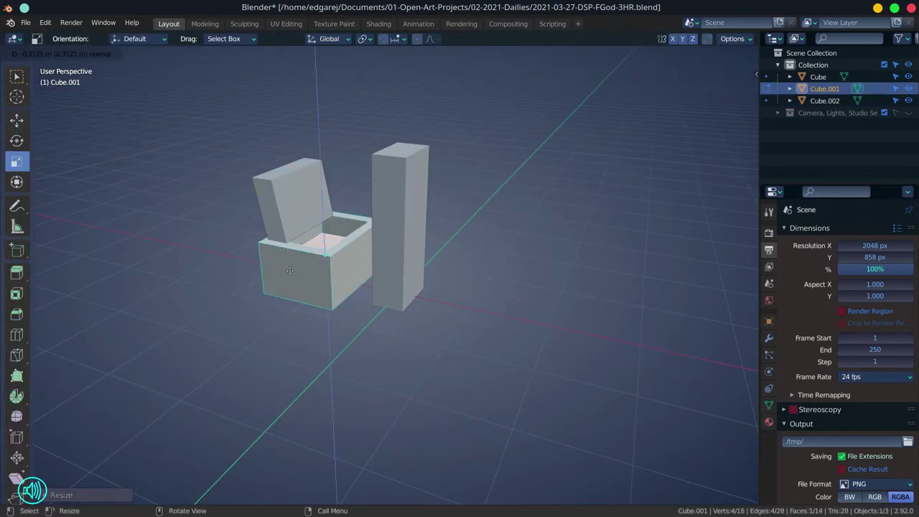
pyautogui.moveTo(316, 194); pyautogui.dragTo(318, 198)
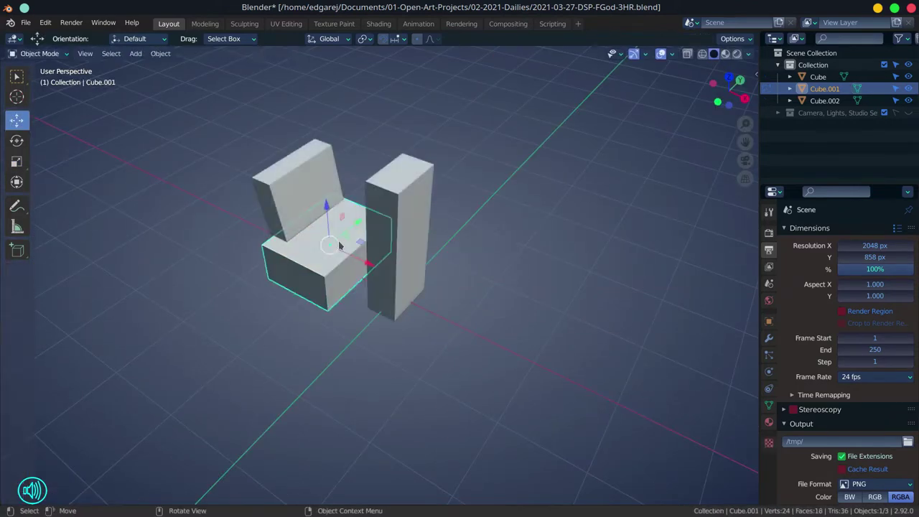
pyautogui.press('Tab')
pyautogui.click(17, 161)
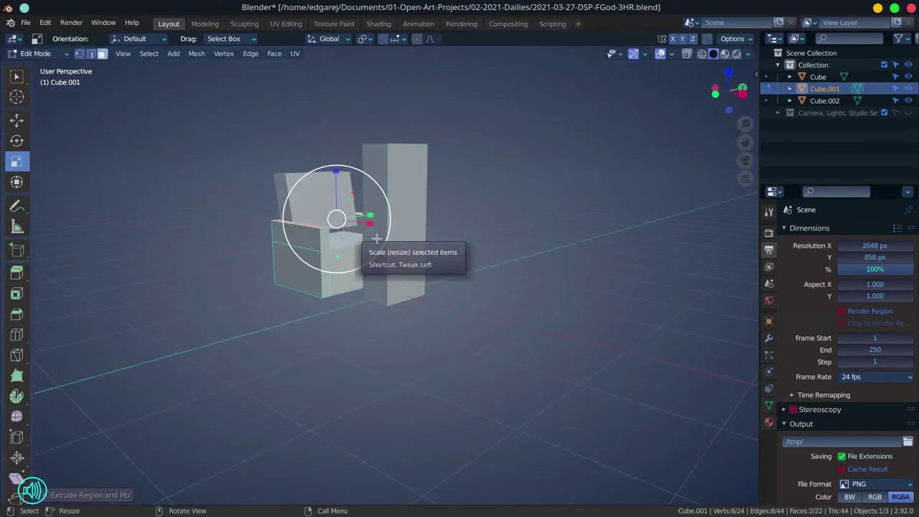
pyautogui.press('Tab')
# Join the chair back into the seat with Ctrl+J and touch up the pillar's top face.
pyautogui.keyDown('shift'); pyautogui.click(316, 190); pyautogui.keyUp('shift')
pyautogui.hotkey('ctrl', 'j')
pyautogui.click(400, 225)
pyautogui.press('Tab')
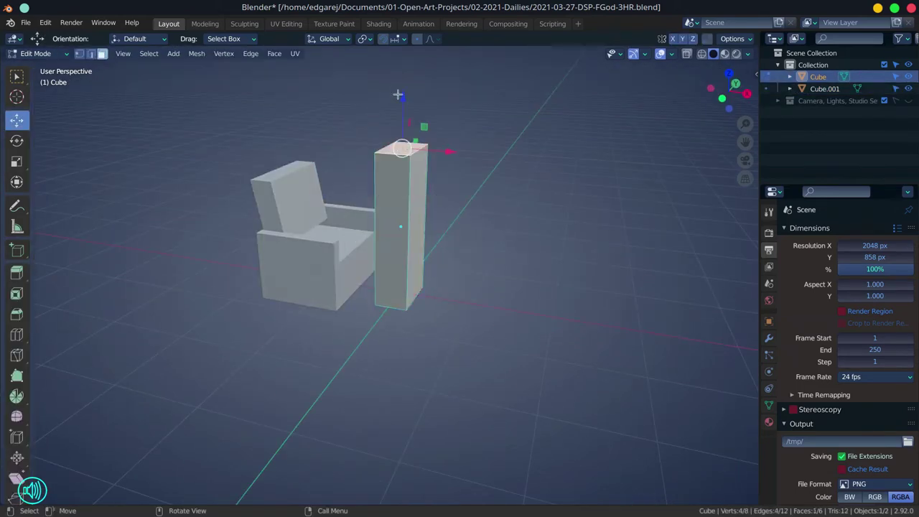
pyautogui.scroll(-5, 381, 165)
pyautogui.press('Tab')
# Switch to orthographic view and split the viewport into two views.
pyautogui.press('KP_5')
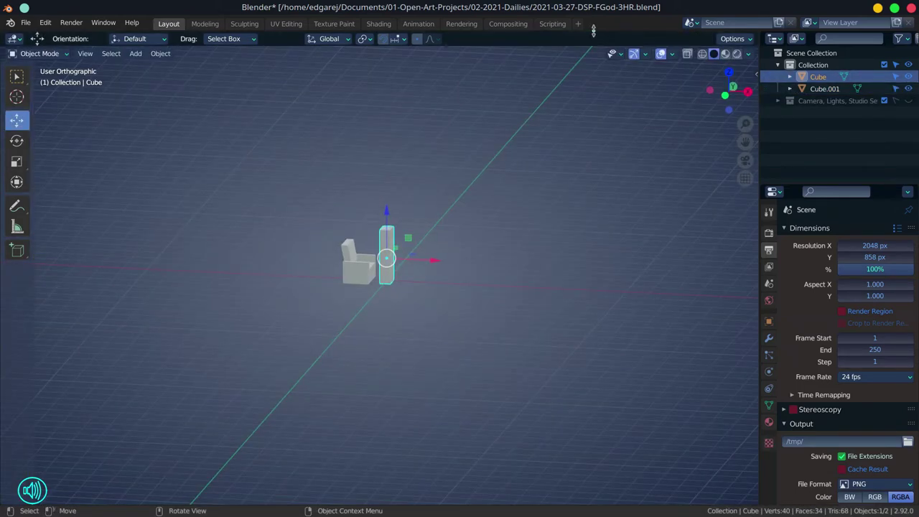
pyautogui.rightClick(543, 47)
pyautogui.click(543, 46)
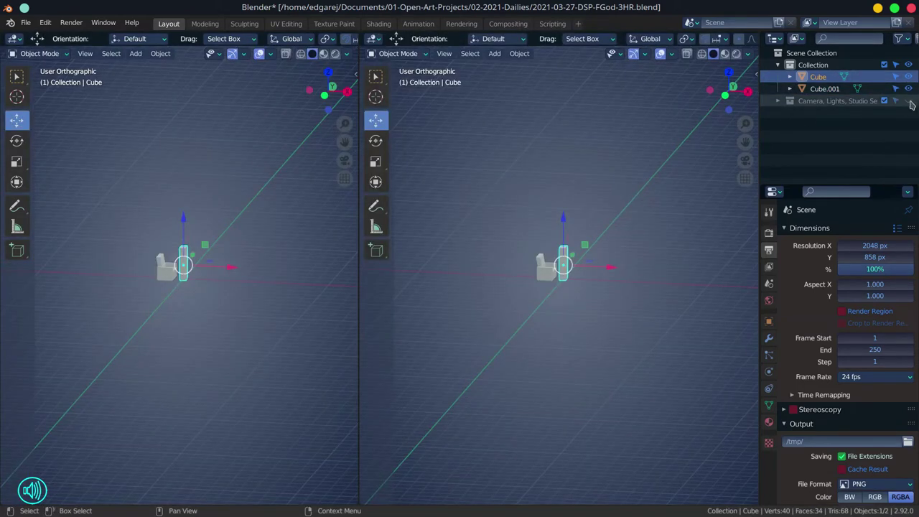
# Delete the studio backdrop and view through the scene camera with Lock Camera to View enabled.
pyautogui.press('x')
pyautogui.click(472, 304)
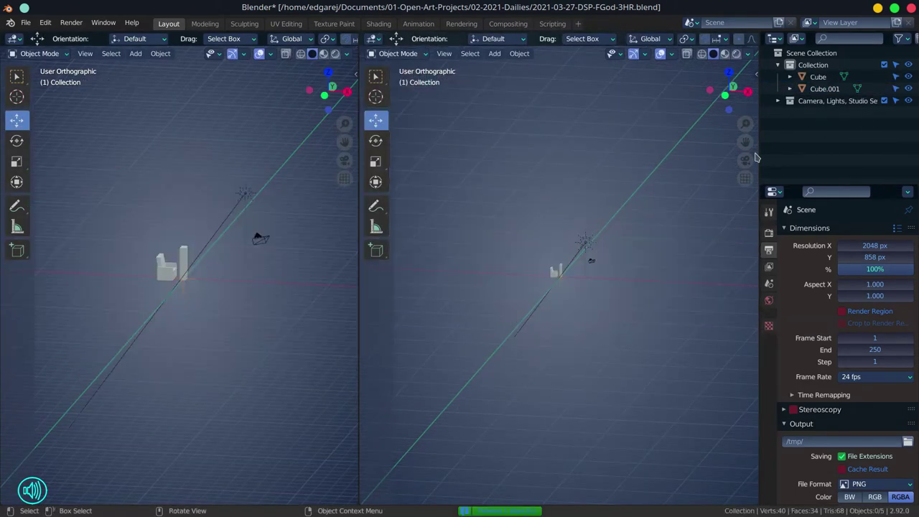
pyautogui.press('KP_0')
pyautogui.click(650, 323)
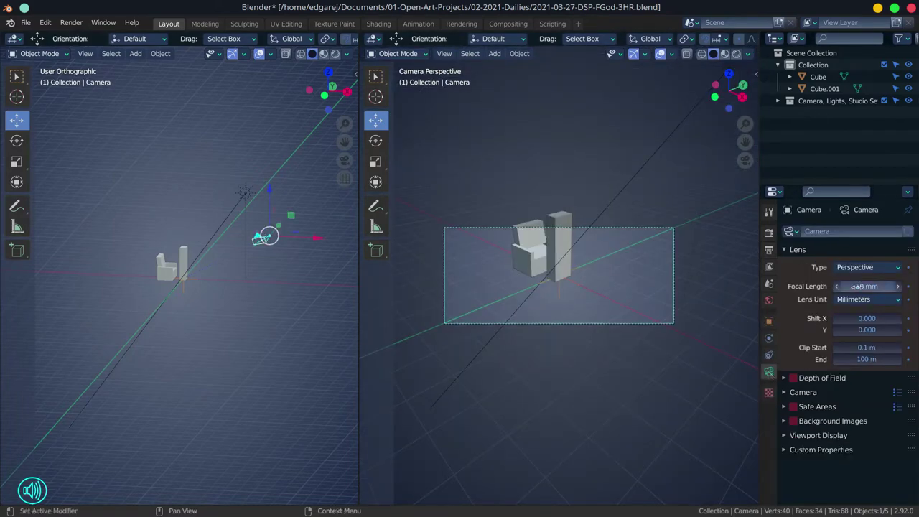
pyautogui.press('Home')
pyautogui.press('n')
pyautogui.click(754, 133)
pyautogui.click(694, 216)
pyautogui.press('n')
pyautogui.scroll(4, 589, 291)
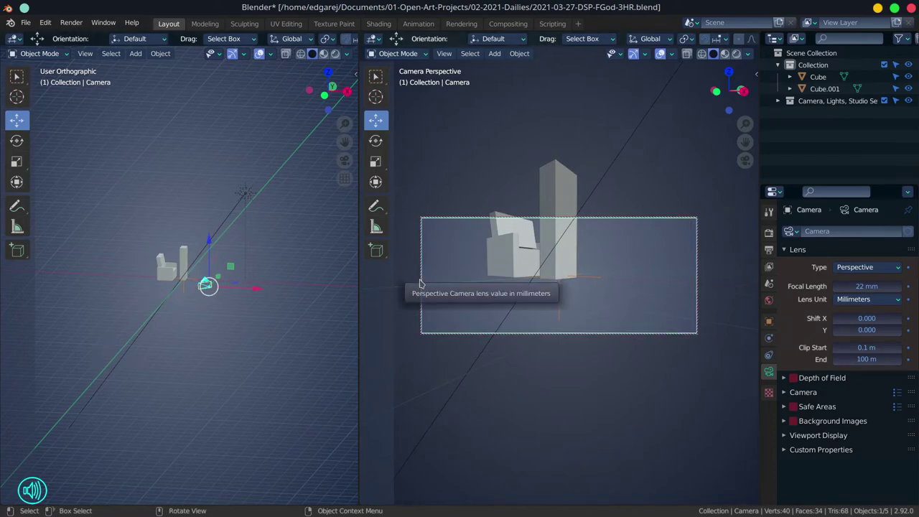
pyautogui.scroll(-3, 550, 304)
pyautogui.scroll(3, 550, 304)
# Move the chair-shaped Cube.001 further left in top view.
pyautogui.click(179, 260)
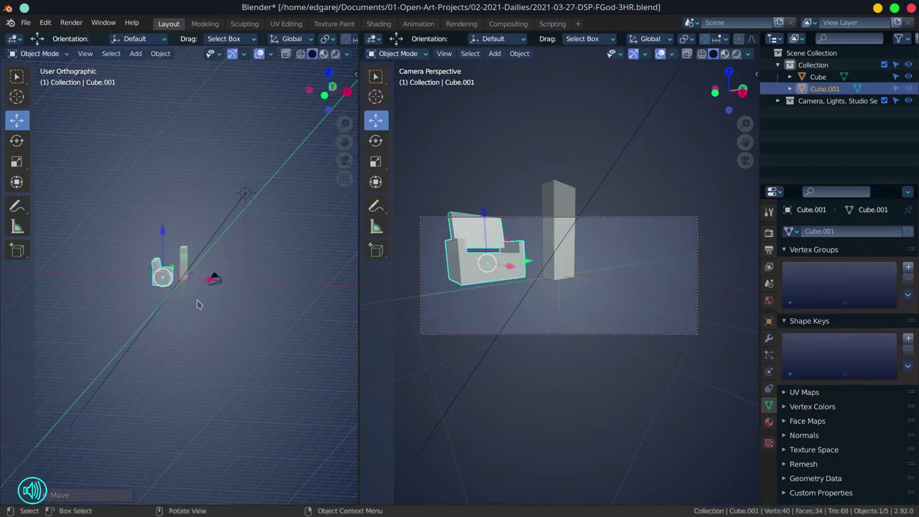
pyautogui.moveTo(199, 305); pyautogui.dragTo(183, 265)
pyautogui.click(153, 269)
pyautogui.press('KP_7')
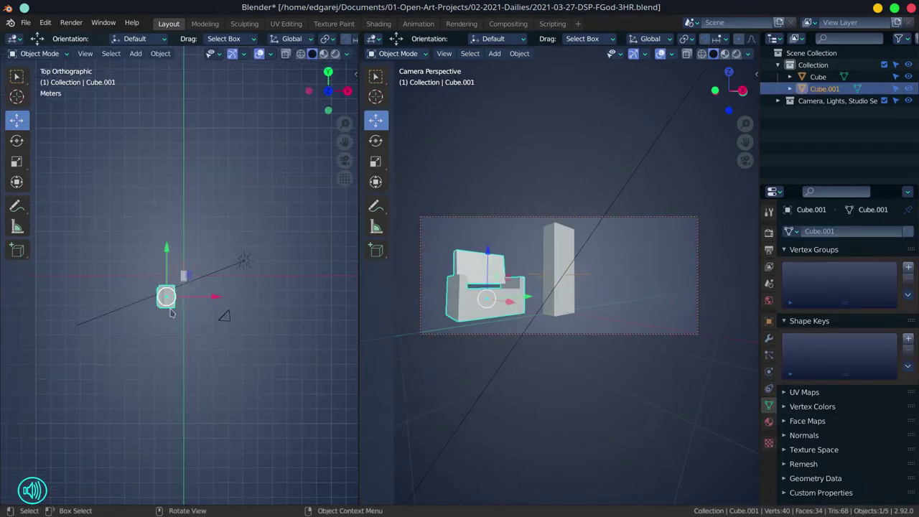
pyautogui.press('g')
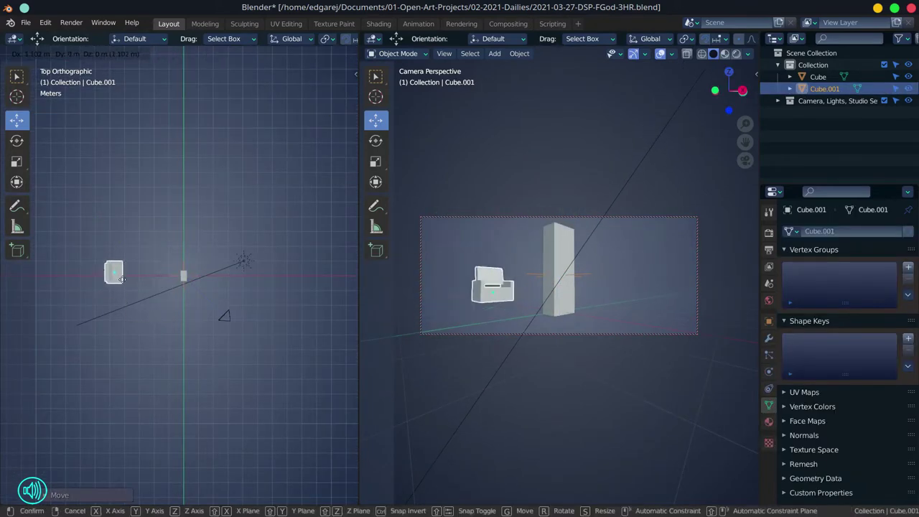
pyautogui.click(110, 284)
# Move the tall Cube back behind the chair.
pyautogui.click(184, 276)
pyautogui.press('g')
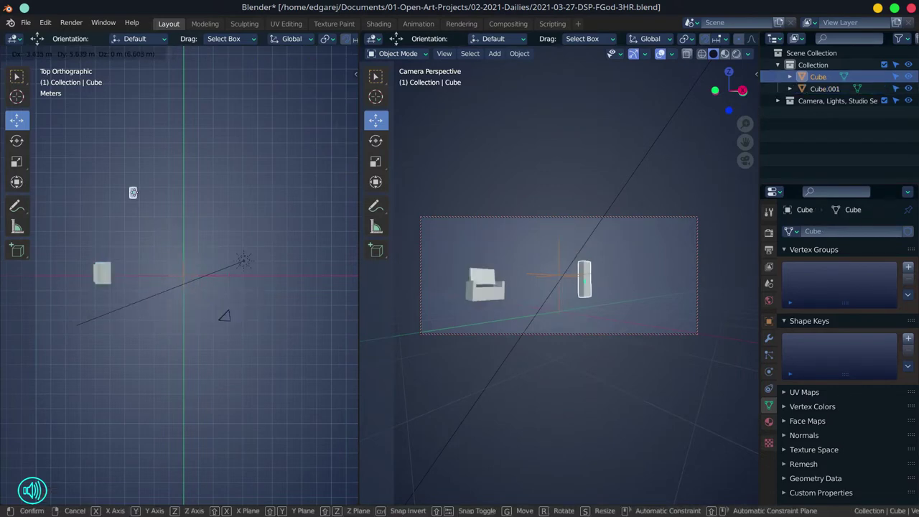
pyautogui.scroll(-8, 179, 280)
pyautogui.click(173, 282)
pyautogui.moveTo(174, 283); pyautogui.dragTo(240, 295)
pyautogui.press('g')
pyautogui.press('y')
pyautogui.click(199, 140)
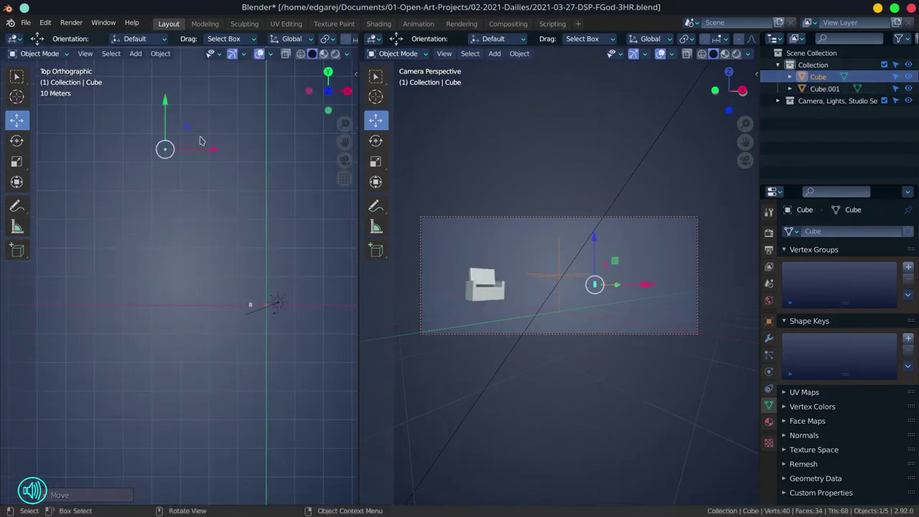
pyautogui.press('g')
pyautogui.click(152, 169)
# Push the tall Cube much farther along the Y axis.
pyautogui.scroll(1, 153, 168)
pyautogui.press('g')
pyautogui.press('y')
pyautogui.click(675, 184)
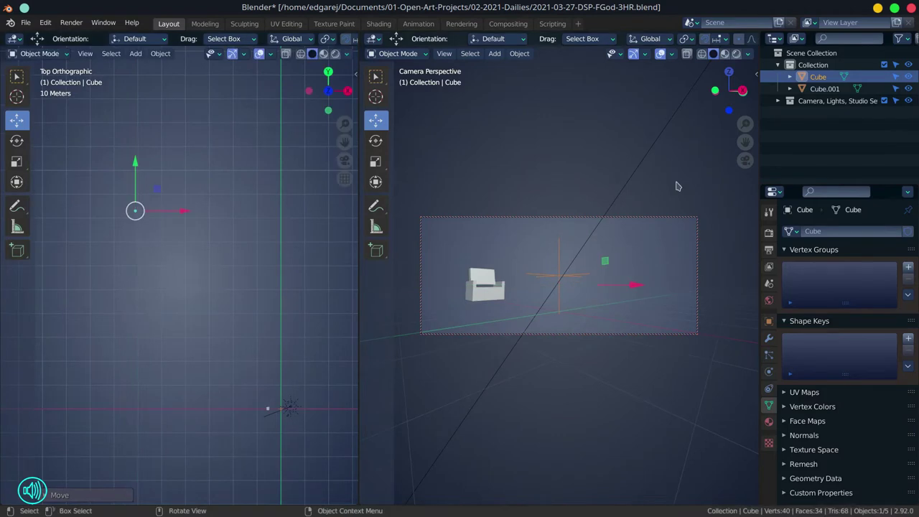
pyautogui.press('n')
pyautogui.click(751, 126)
pyautogui.press('n')
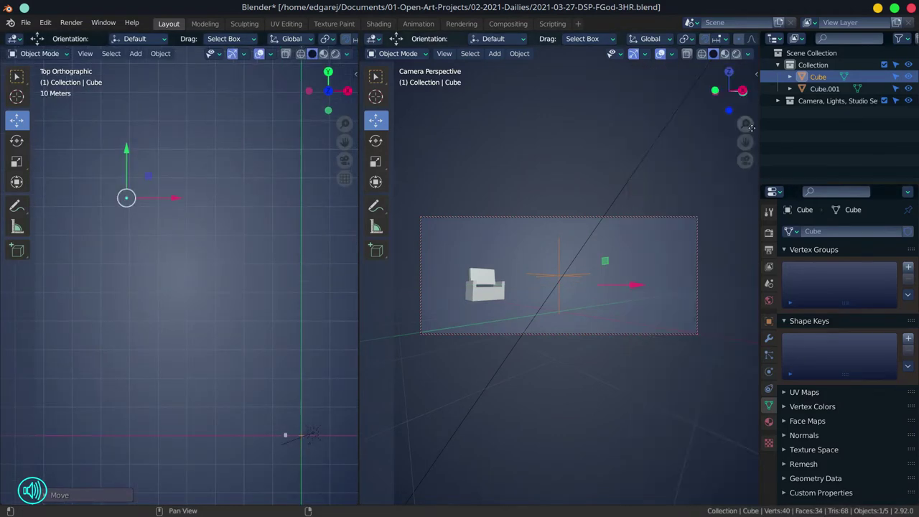
pyautogui.press('g')
pyautogui.press('y')
pyautogui.click(145, 156)
# Adjust the camera's clip end distance and move the tall Cube further away.
pyautogui.click(309, 442)
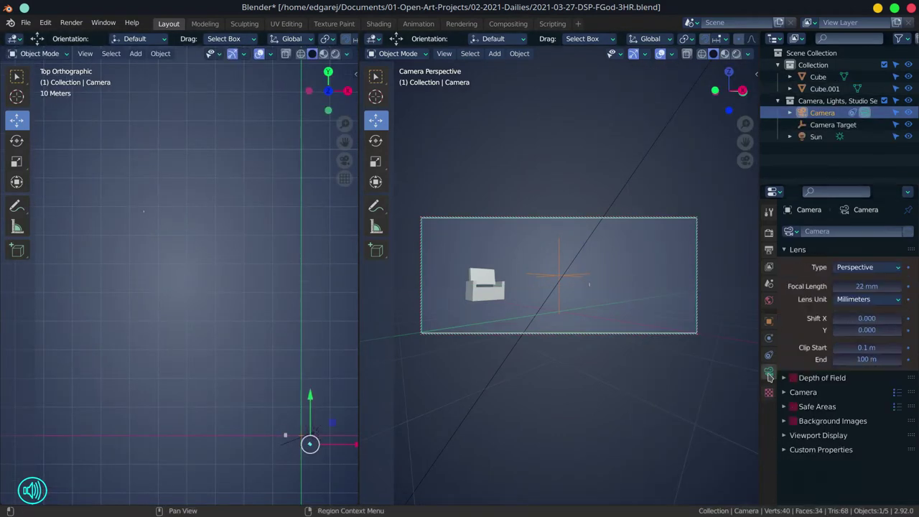
pyautogui.click(860, 358)
pyautogui.click(144, 211)
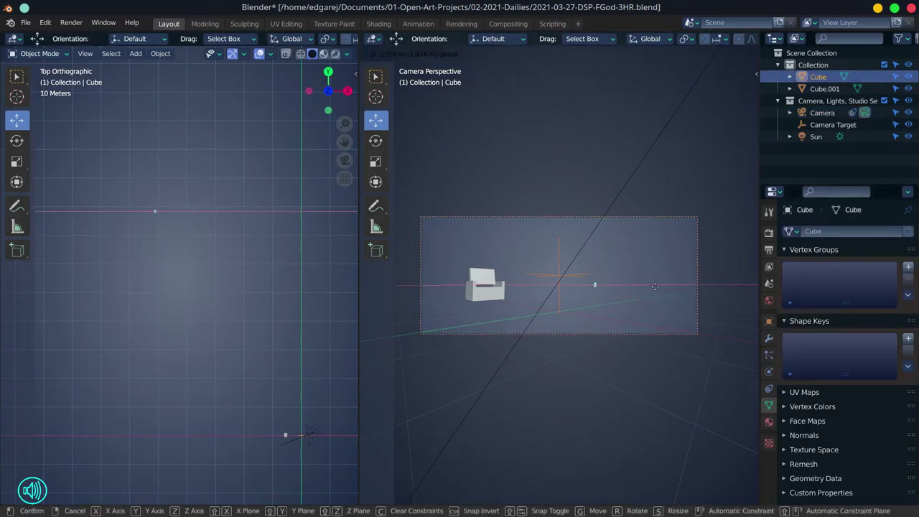
pyautogui.moveTo(197, 172); pyautogui.dragTo(235, 288)
pyautogui.press('g')
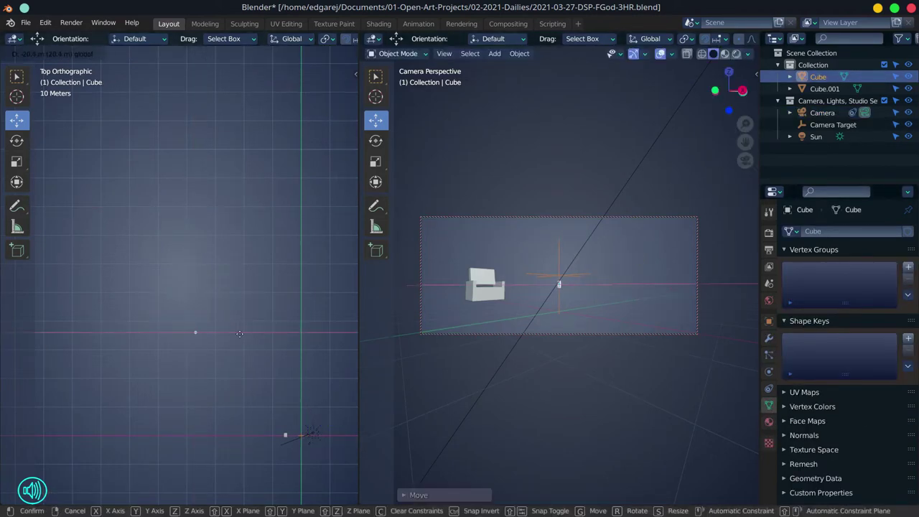
pyautogui.click(217, 238)
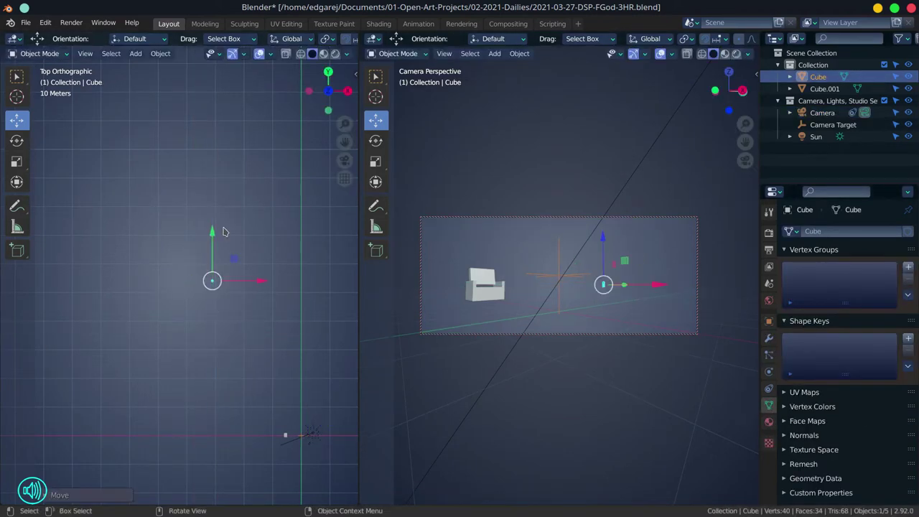
# Widen the top view pane and deselect all objects.
pyautogui.click(285, 435)
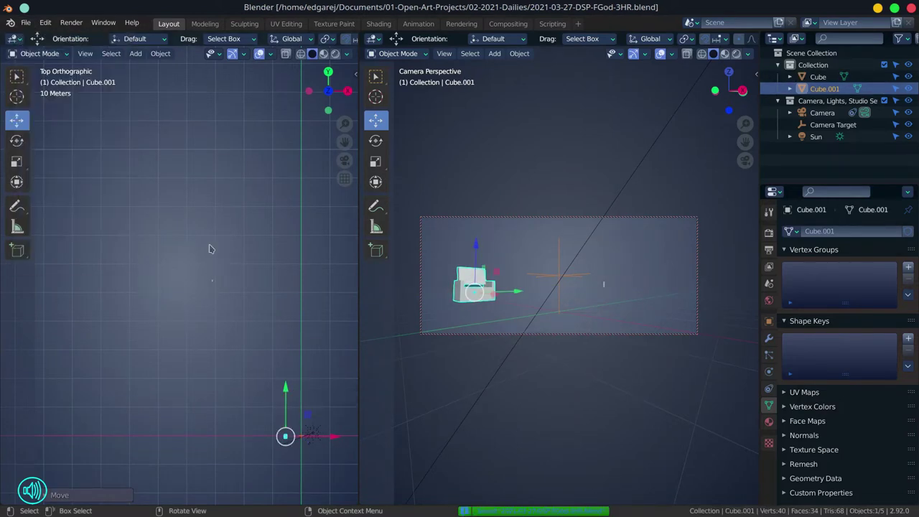
pyautogui.moveTo(359, 251); pyautogui.dragTo(448, 252)
pyautogui.click(632, 383)
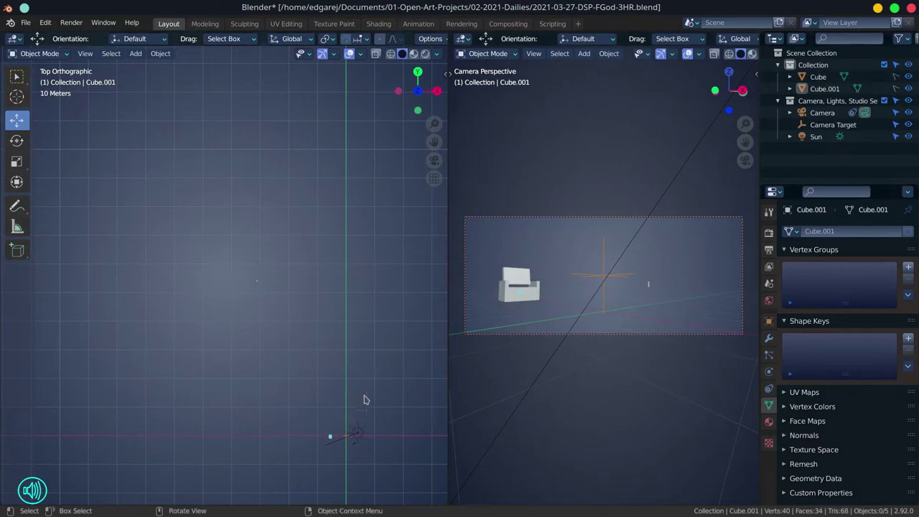
pyautogui.click(25, 23)
# Save the blend file and add a plane scaled up as the ground.
pyautogui.click(41, 100)
pyautogui.click(135, 54)
pyautogui.moveTo(136, 67)
pyautogui.click(247, 68)
pyautogui.press('s')
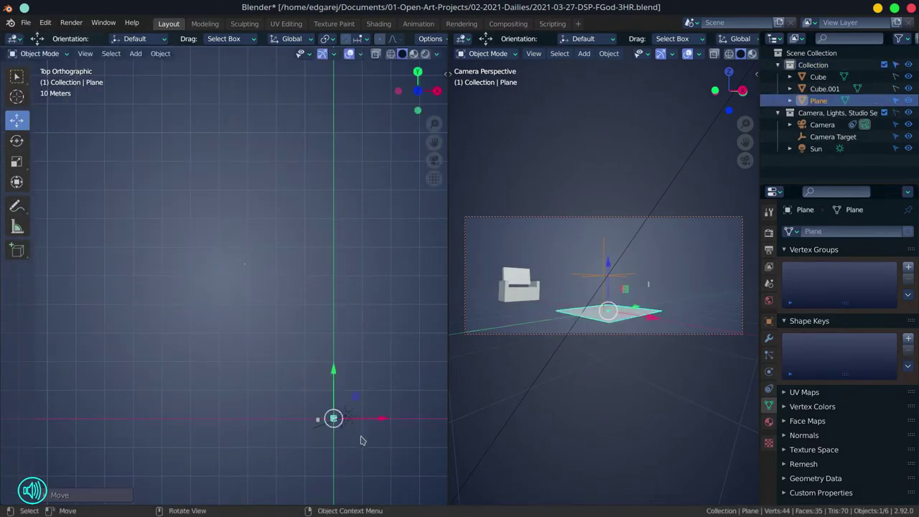
pyautogui.click(279, 410)
# Extrude the plane's top edge straight up, then out to the left.
pyautogui.press('Tab')
pyautogui.press('e')
pyautogui.click(334, 420)
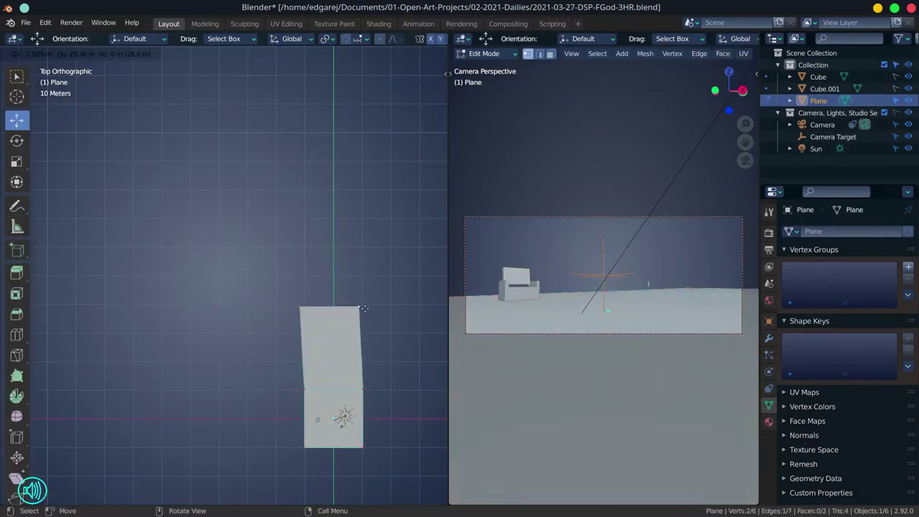
pyautogui.press('KP_3')
pyautogui.press('KP_7')
pyautogui.press('e')
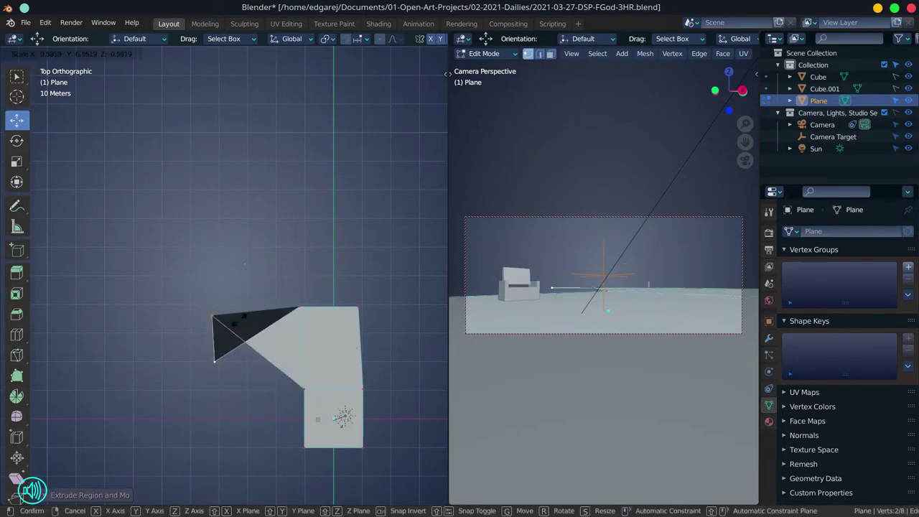
pyautogui.click(237, 359)
# Add a loop cut across the floor and extrude the top-left edge upward.
pyautogui.hotkey('ctrl', 'r')
pyautogui.click(213, 310)
pyautogui.click(227, 312)
pyautogui.press('e')
pyautogui.click(230, 263)
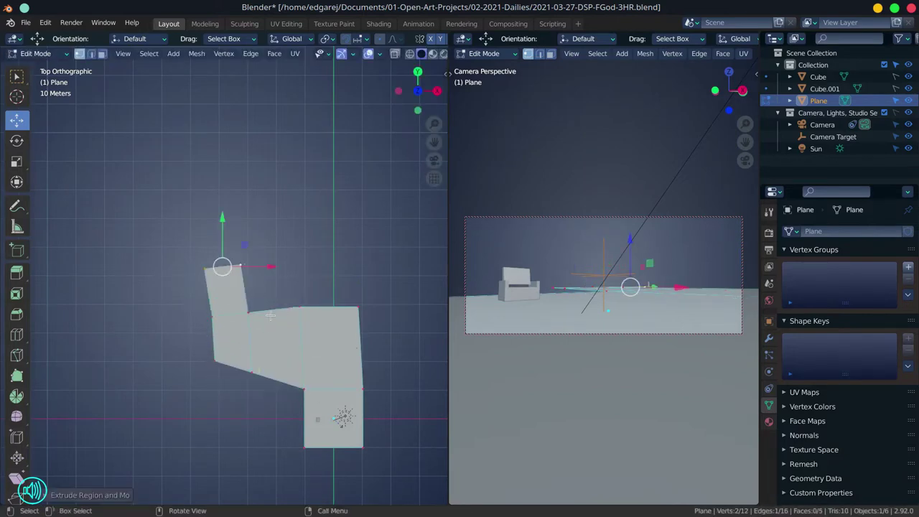
pyautogui.moveTo(230, 263); pyautogui.dragTo(230, 259)
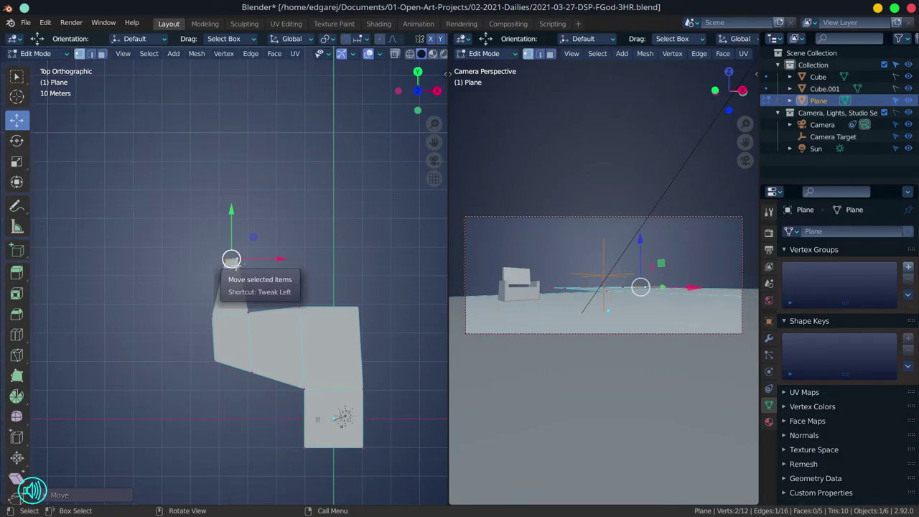
# Extrude a small face off the arm's top edge and return to Object Mode.
pyautogui.press('e')
pyautogui.click(270, 276)
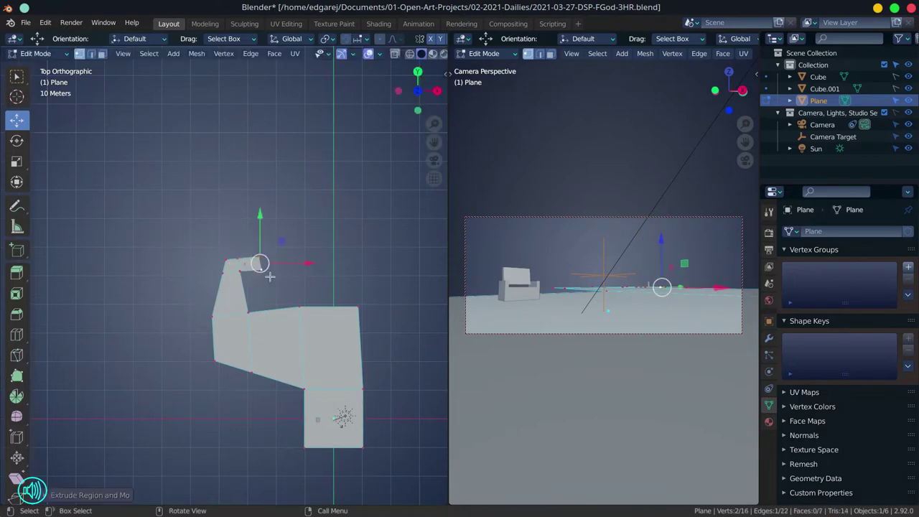
pyautogui.press('Tab')
pyautogui.click(768, 421)
# Set the floor plane's material base colour to purple.
pyautogui.click(872, 404)
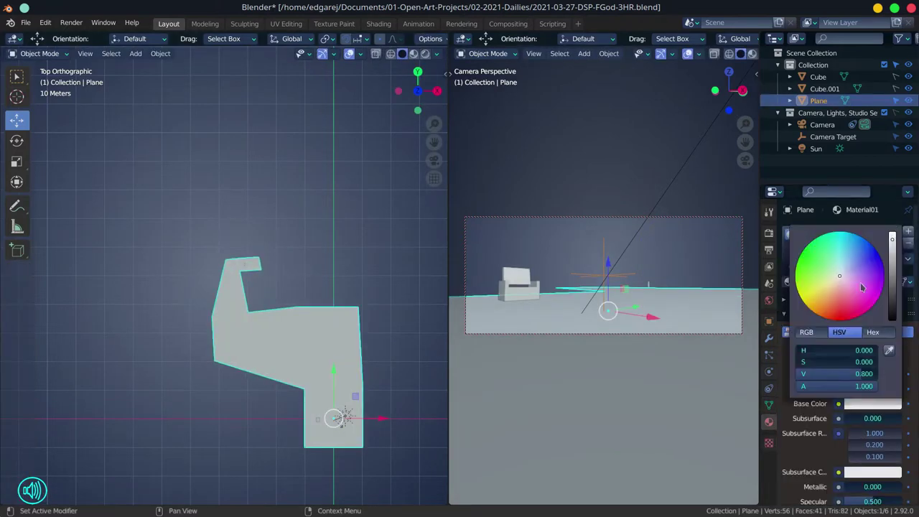
pyautogui.click(861, 287)
pyautogui.click(824, 88)
pyautogui.click(769, 421)
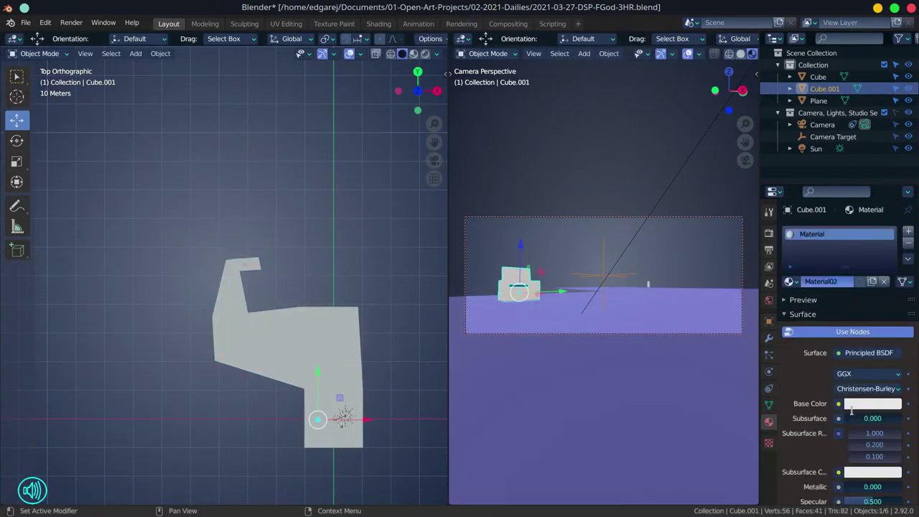
# Reshape the floor's upper notch in Edit Mode.
pyautogui.click(271, 319)
pyautogui.press('Tab')
pyautogui.hotkey('ctrl', 'z')
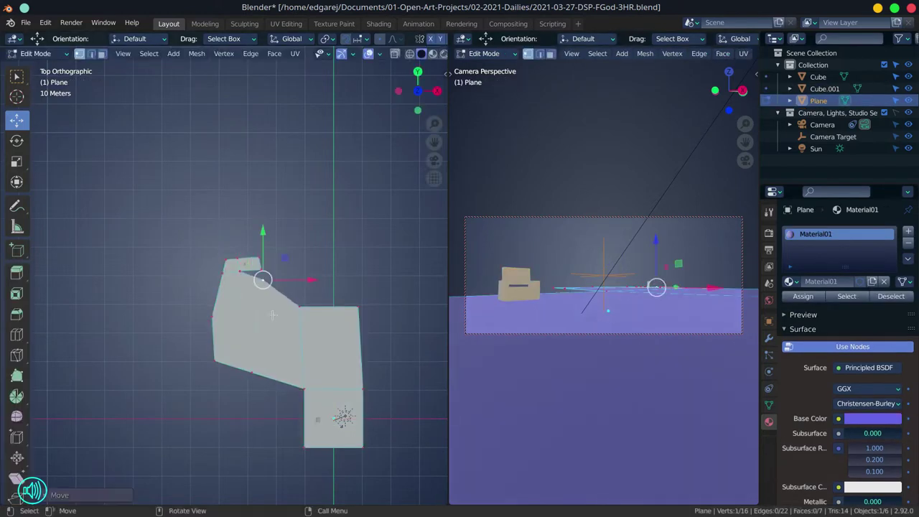
pyautogui.press('Tab')
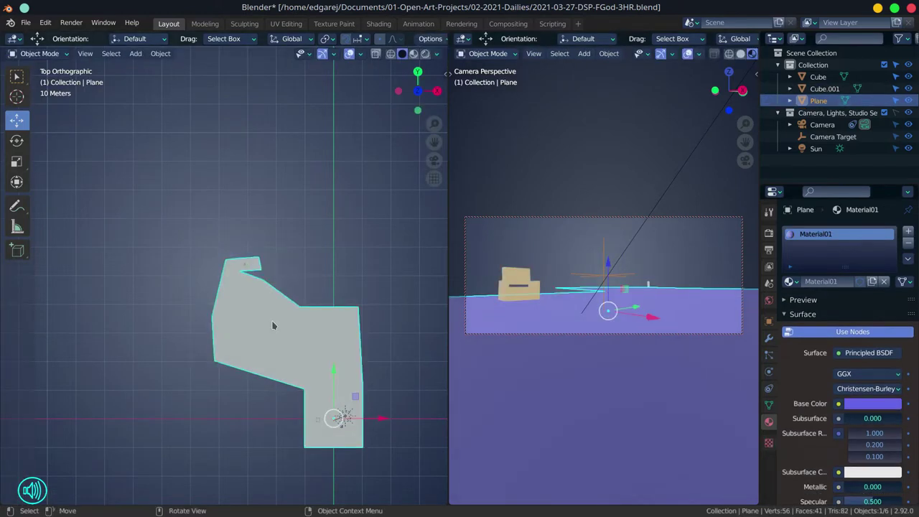
pyautogui.click(266, 316)
# Review the camera's properties and select the camera target.
pyautogui.click(769, 249)
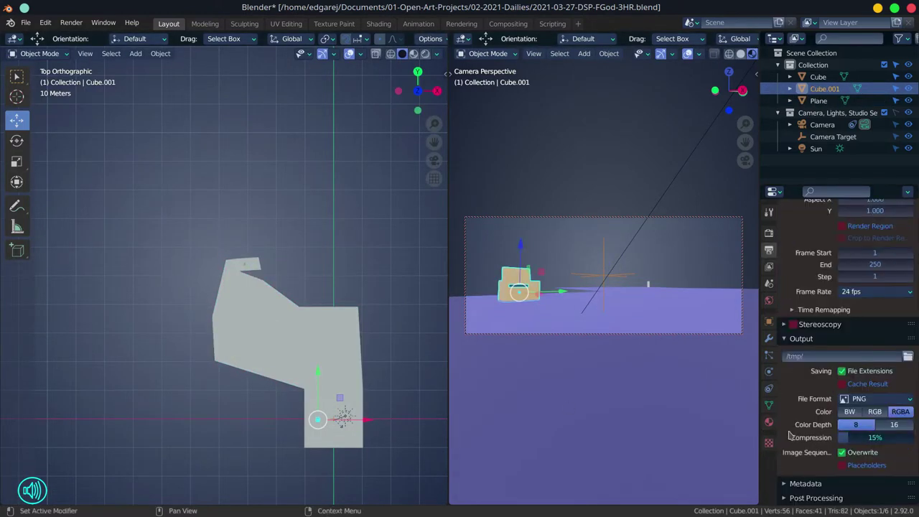
pyautogui.keyDown('ctrl'); pyautogui.scroll(2, 792, 459); pyautogui.keyUp('ctrl')
pyautogui.keyDown('ctrl'); pyautogui.scroll(-2, 797, 327); pyautogui.keyUp('ctrl')
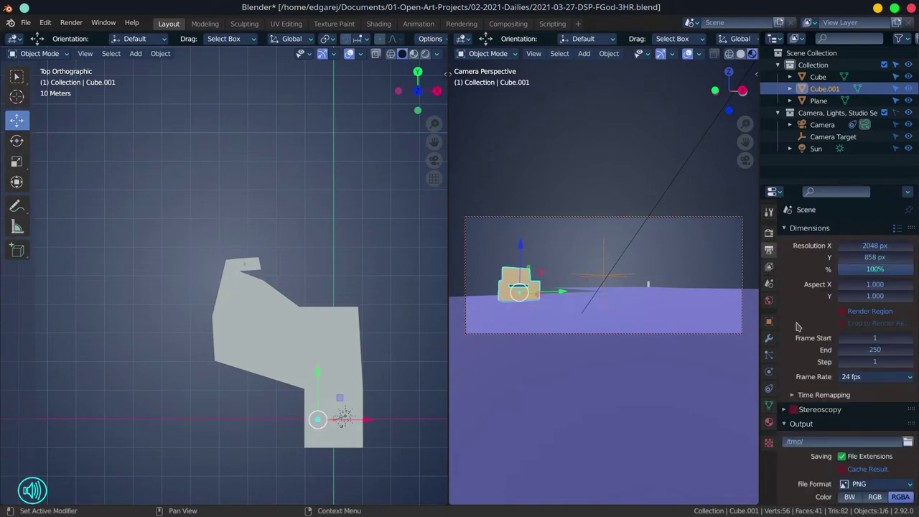
pyautogui.scroll(-2, 797, 327)
pyautogui.click(822, 124)
pyautogui.keyDown('ctrl'); pyautogui.scroll(-4, 804, 467); pyautogui.keyUp('ctrl')
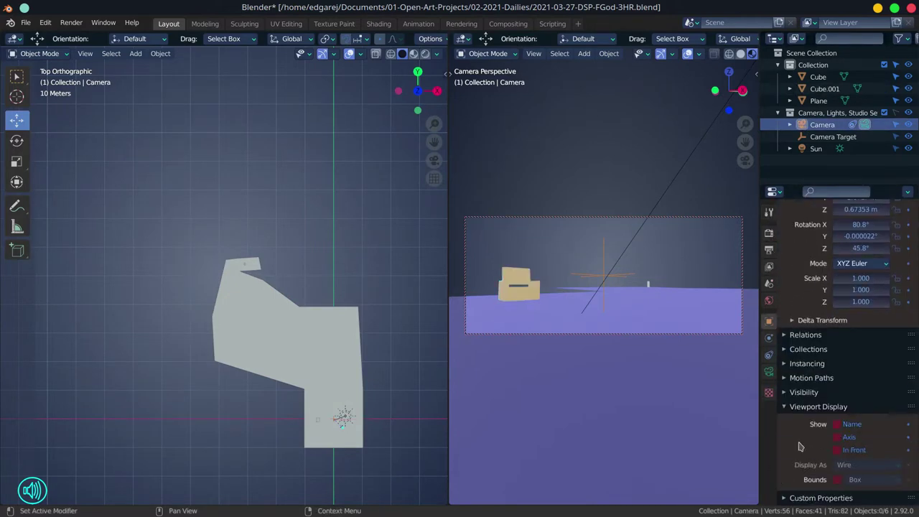
pyautogui.click(807, 363)
pyautogui.click(807, 363)
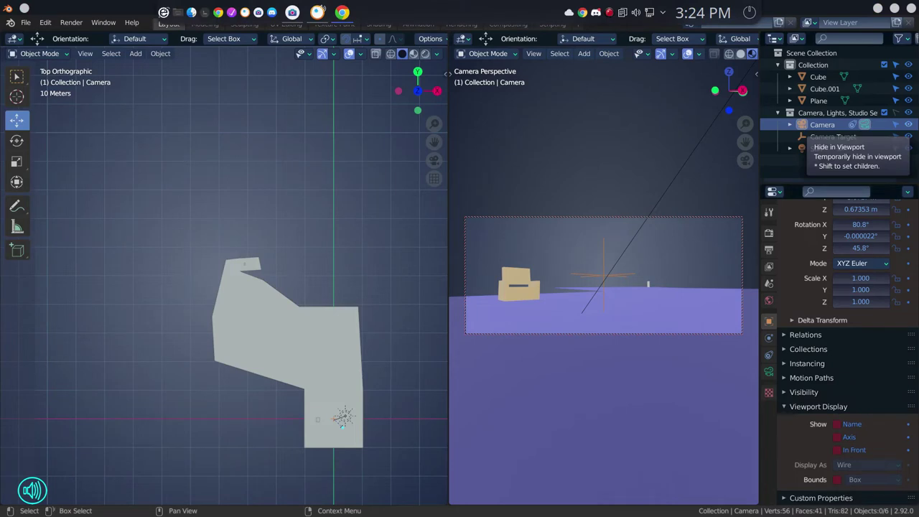
pyautogui.keyDown('ctrl'); pyautogui.scroll(-3, 840, 459); pyautogui.keyUp('ctrl')
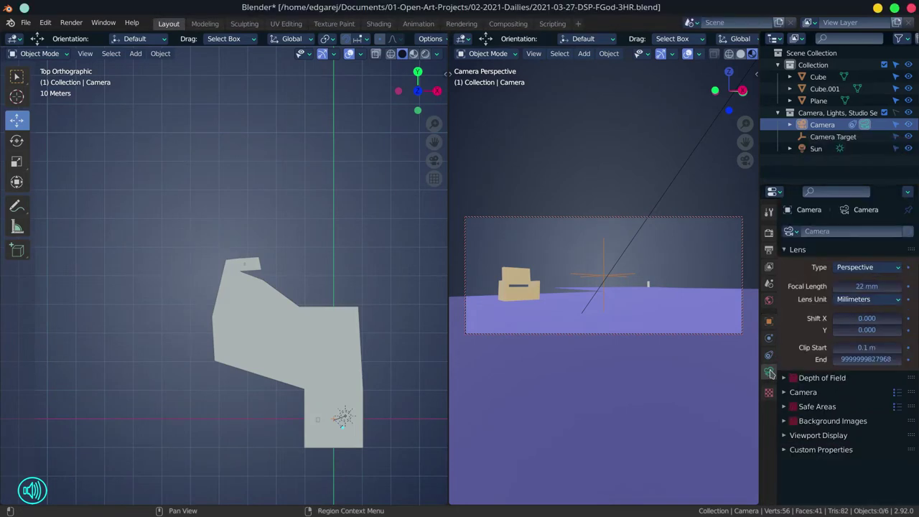
pyautogui.scroll(-3, 840, 468)
pyautogui.click(833, 137)
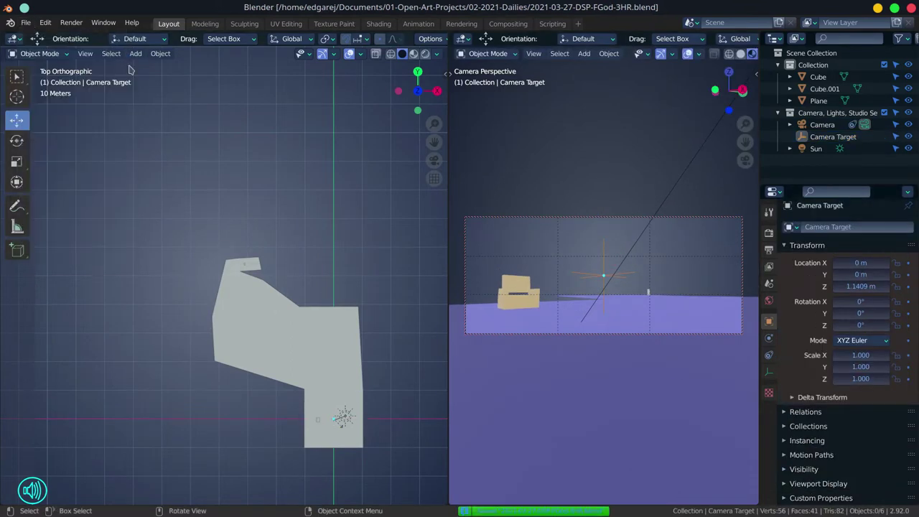
# Add a Bezier curve near the camera target and scale it to size.
pyautogui.hotkey('shift', 'a')
pyautogui.click(232, 84)
pyautogui.press('s')
pyautogui.click(424, 316)
# Set the curve's Geometry Extrude to 0.01 m.
pyautogui.click(769, 388)
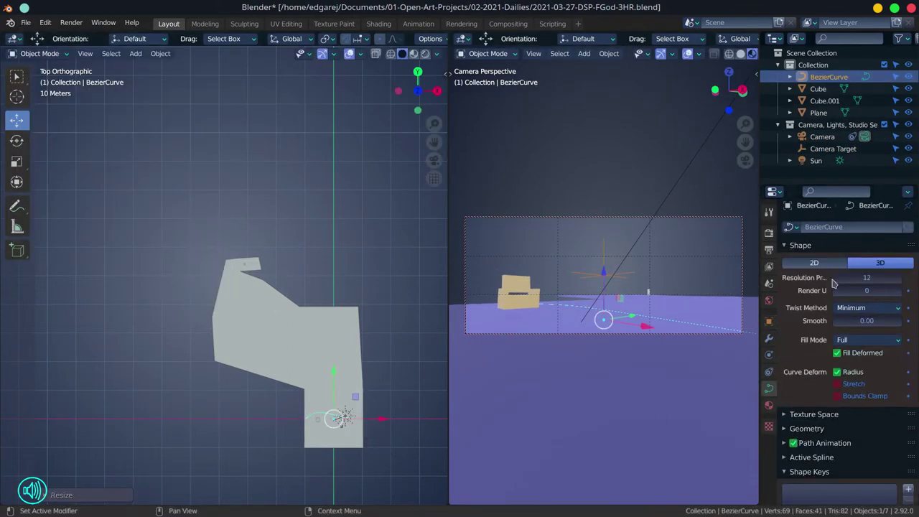
pyautogui.scroll(-2, 798, 388)
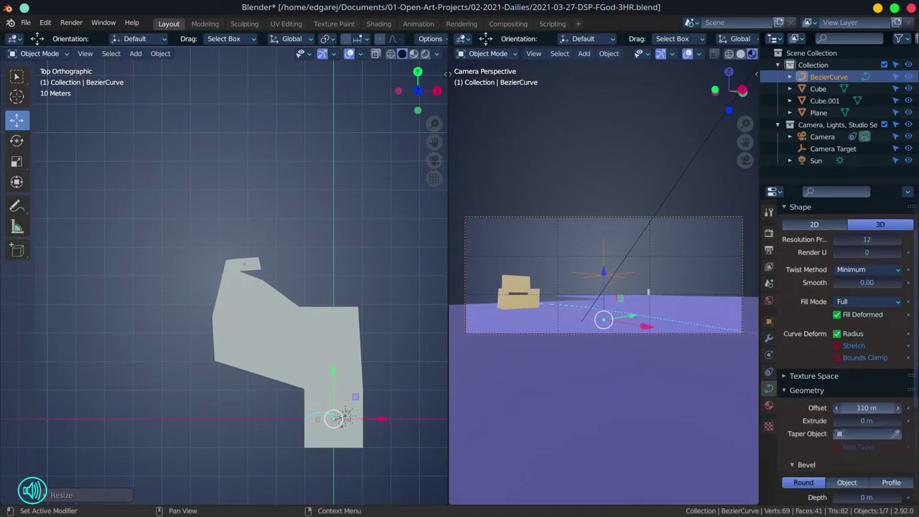
pyautogui.moveTo(867, 420); pyautogui.dragTo(868, 420)
pyautogui.click(868, 420)
pyautogui.write('0.01')
pyautogui.press('Return')
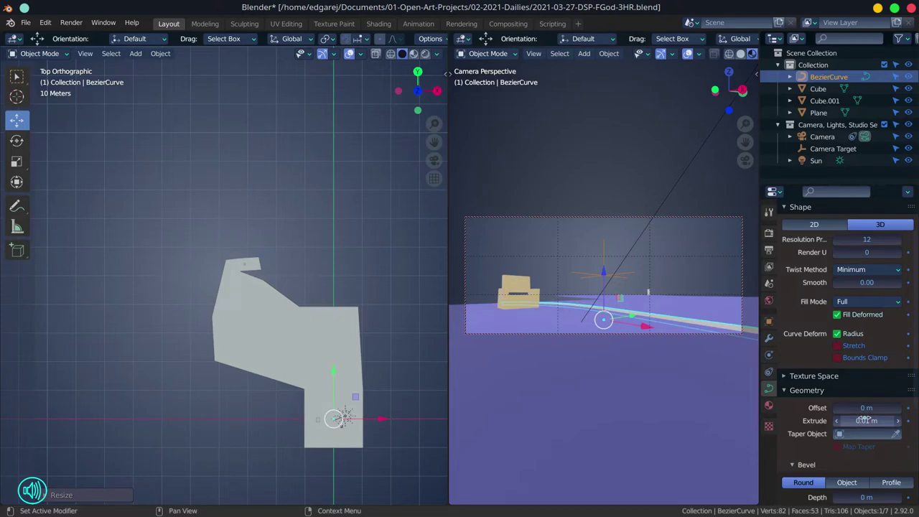
# Check the curve's green material, reselect the curve, and orbit to a perspective view.
pyautogui.scroll(3, 334, 402)
pyautogui.click(768, 405)
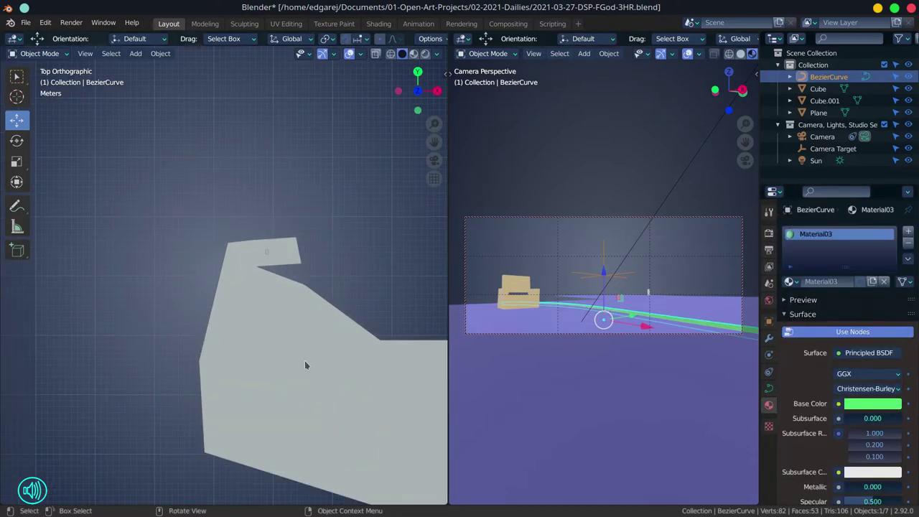
pyautogui.hotkey('alt', 'a')
pyautogui.scroll(3, 306, 365)
pyautogui.click(592, 312)
pyautogui.click(769, 321)
pyautogui.moveTo(417, 91); pyautogui.dragTo(399, 136)
pyautogui.click(769, 387)
# Add a Bezier circle, then reselect the original Bezier curve.
pyautogui.hotkey('shift', 'a')
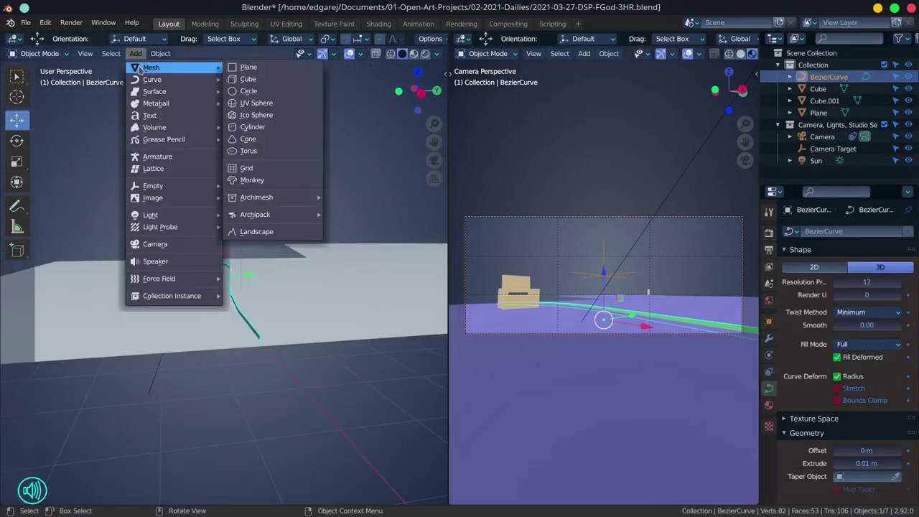
pyautogui.click(237, 90)
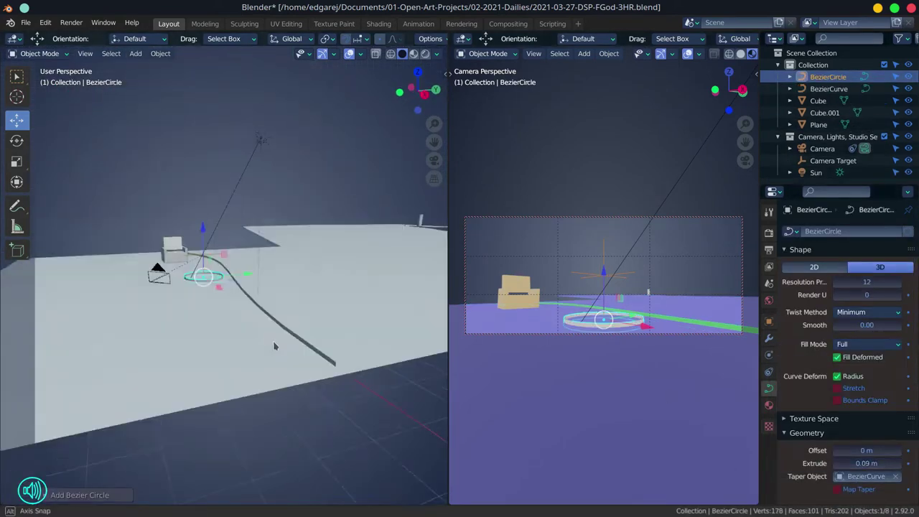
pyautogui.scroll(4, 273, 340)
pyautogui.click(219, 345)
# Reset the curve's Extrude to 0 and give it a round 0.005 m bevel depth.
pyautogui.moveTo(894, 464); pyautogui.dragTo(915, 463)
pyautogui.scroll(-2, 883, 445)
pyautogui.click(895, 438)
pyautogui.scroll(-2, 883, 438)
pyautogui.moveTo(867, 386); pyautogui.dragTo(826, 386)
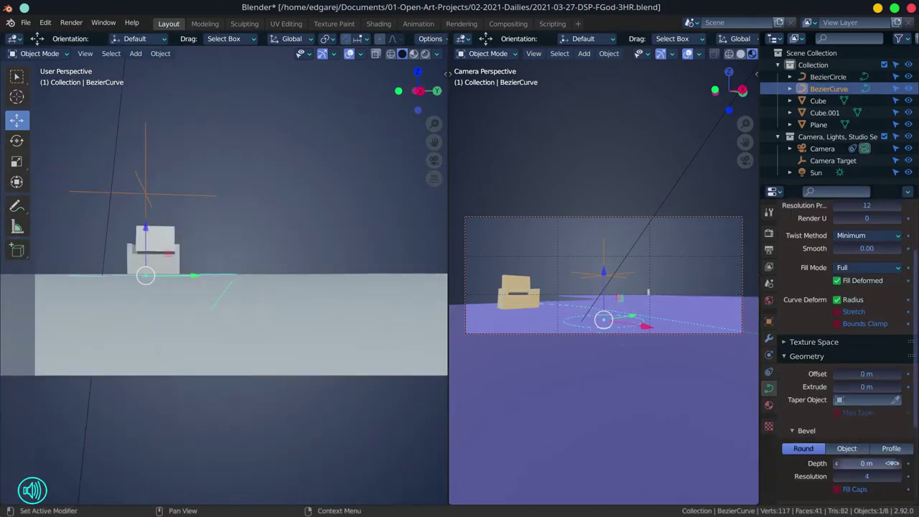
pyautogui.moveTo(867, 463); pyautogui.dragTo(735, 467)
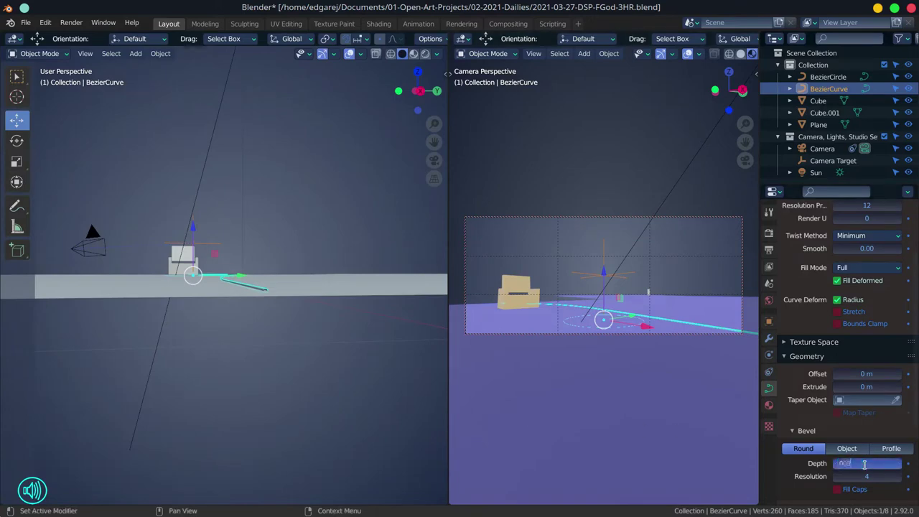
pyautogui.write('0.005')
pyautogui.press('Return')
pyautogui.press('KP_Decimal')
# In top view, rotate the curve and extrude new bent points into a long wavy line.
pyautogui.press('KP_7')
pyautogui.press('r')
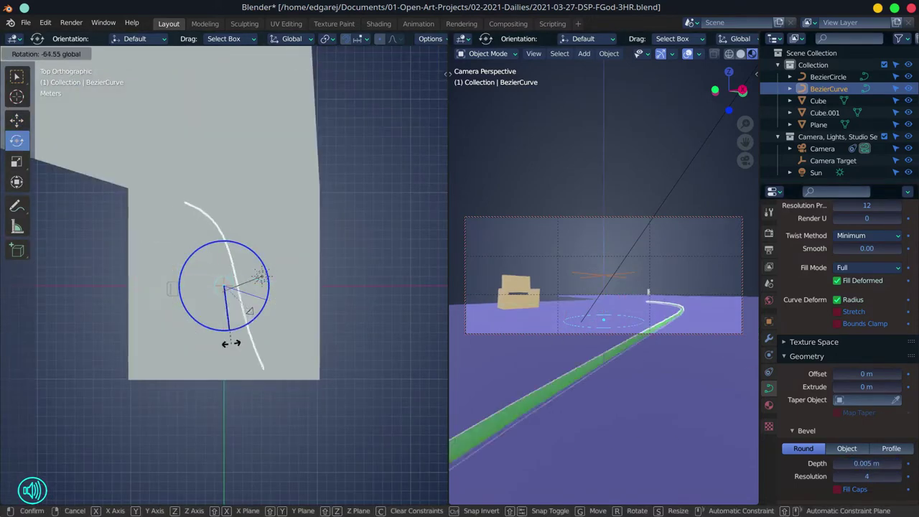
pyautogui.click(230, 343)
pyautogui.press('Tab')
pyautogui.press('e')
pyautogui.scroll(2, 272, 302)
pyautogui.moveTo(303, 280); pyautogui.dragTo(247, 325)
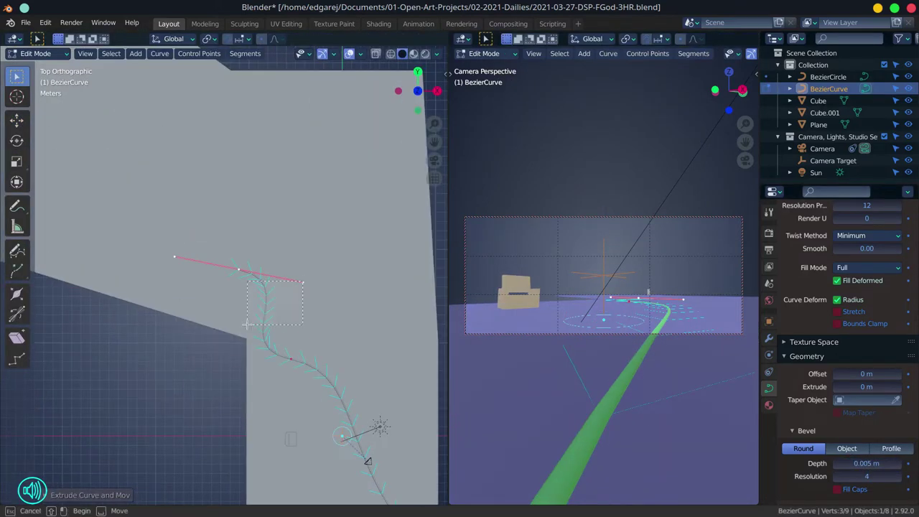
pyautogui.hotkey('shift', 'space')
pyautogui.press('r')
pyautogui.keyDown('ctrl'); pyautogui.rightClick(153, 137); pyautogui.keyUp('ctrl')
pyautogui.moveTo(160, 200); pyautogui.dragTo(171, 205)
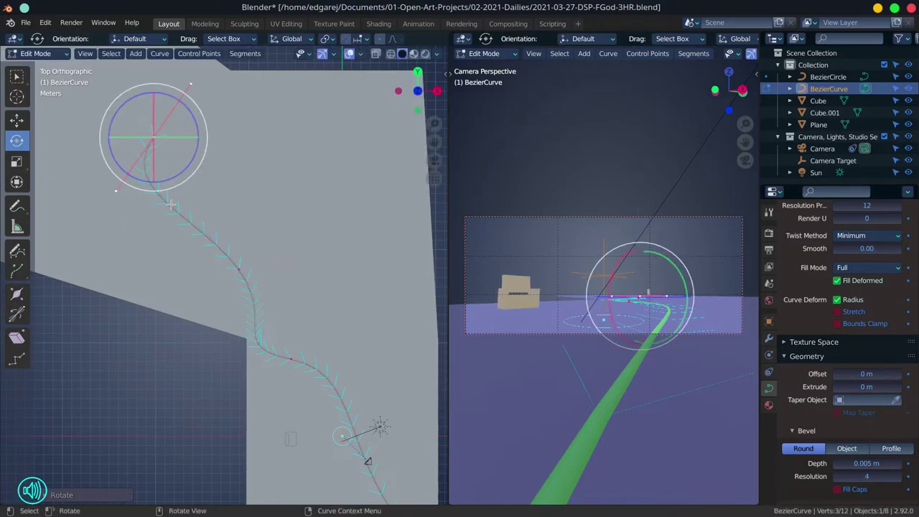
pyautogui.press('Tab')
# Duplicate the wavy curve up-left of the original and shift its points to reshape it.
pyautogui.hotkey('shift', 'd')
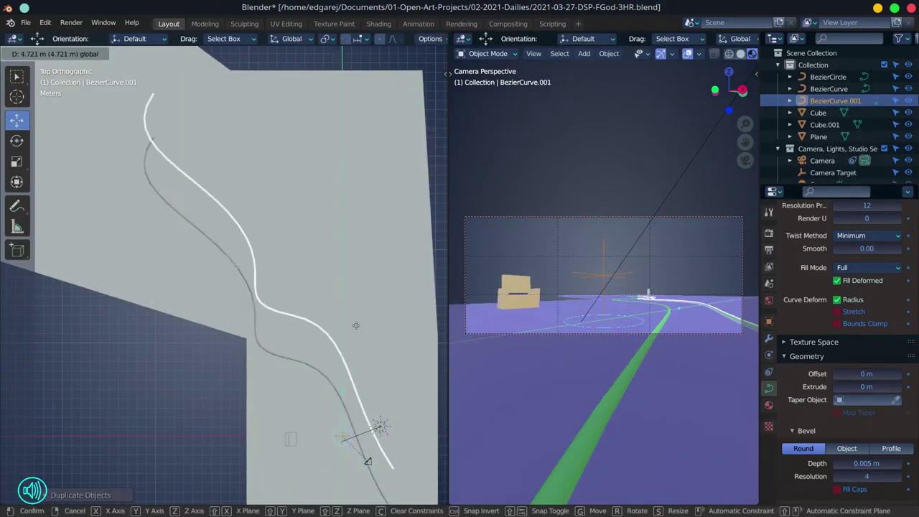
pyautogui.click(378, 329)
pyautogui.press('Tab')
pyautogui.press('g')
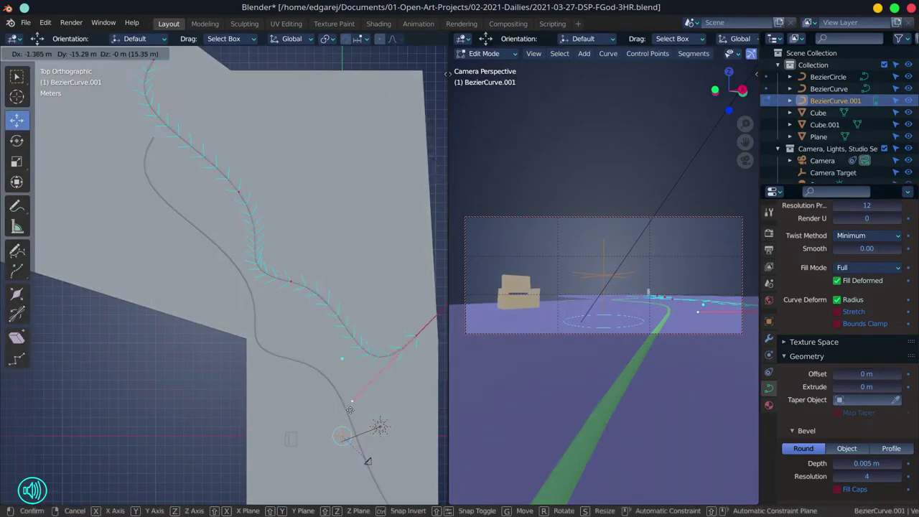
pyautogui.click(21, 410)
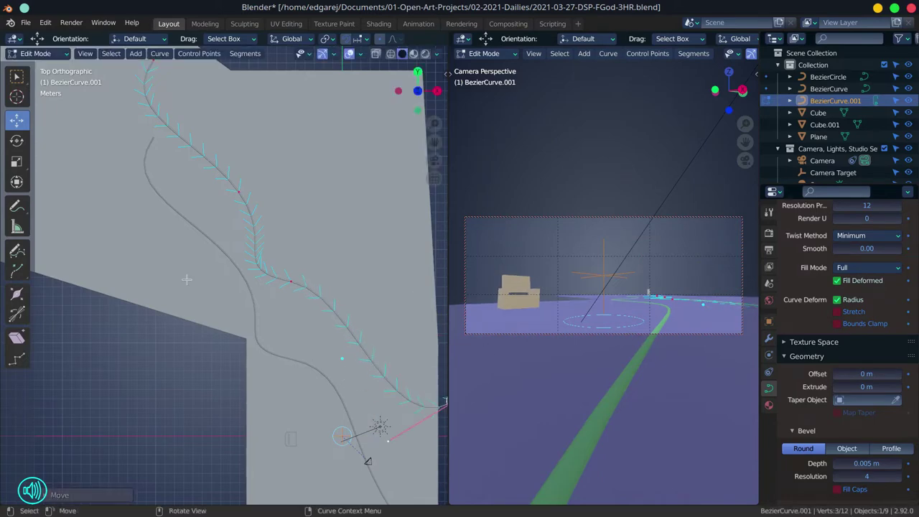
pyautogui.click(186, 280)
pyautogui.scroll(-3, 186, 279)
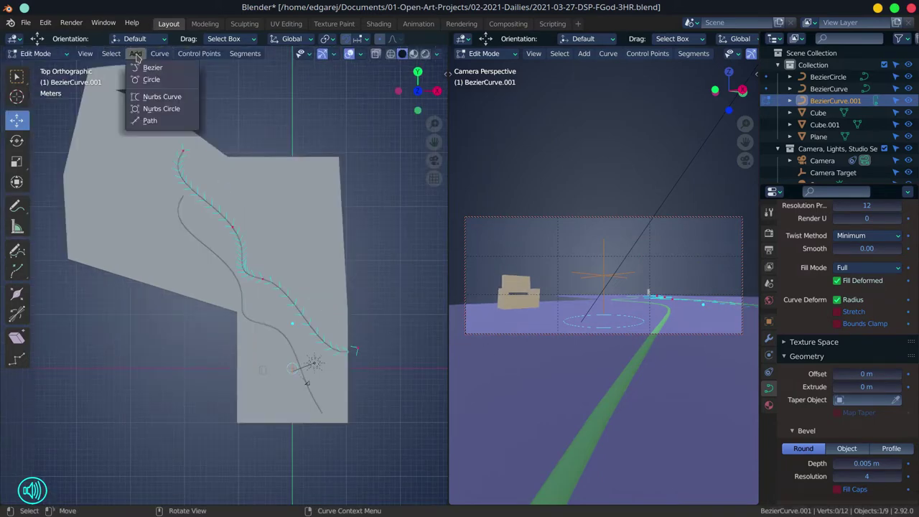
# Add a new Bezier curve and check its material settings.
pyautogui.press('Escape')
pyautogui.press('Tab')
pyautogui.click(134, 53)
pyautogui.moveTo(162, 67)
pyautogui.click(244, 67)
pyautogui.scroll(5, 290, 331)
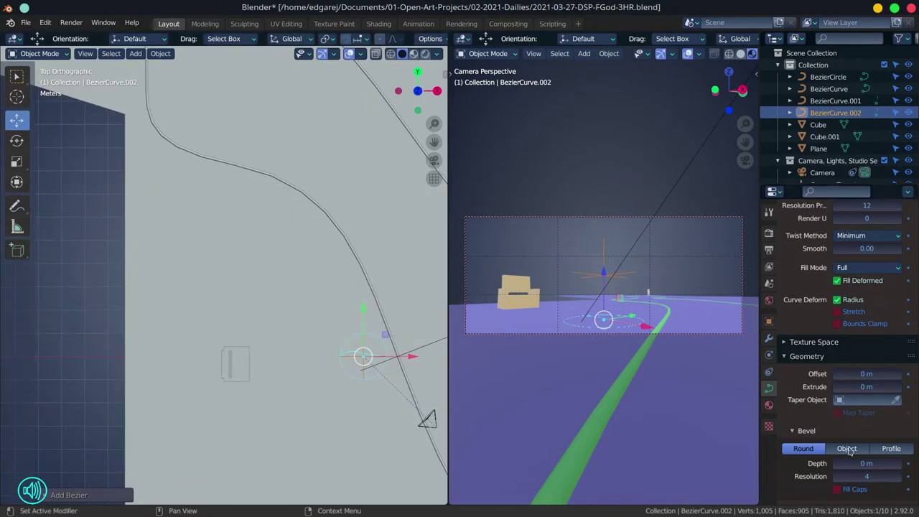
pyautogui.click(769, 404)
# Extrude the curve's points into a small curled spiral and scale the loop down.
pyautogui.press('Tab')
pyautogui.scroll(3, 373, 391)
pyautogui.press('e')
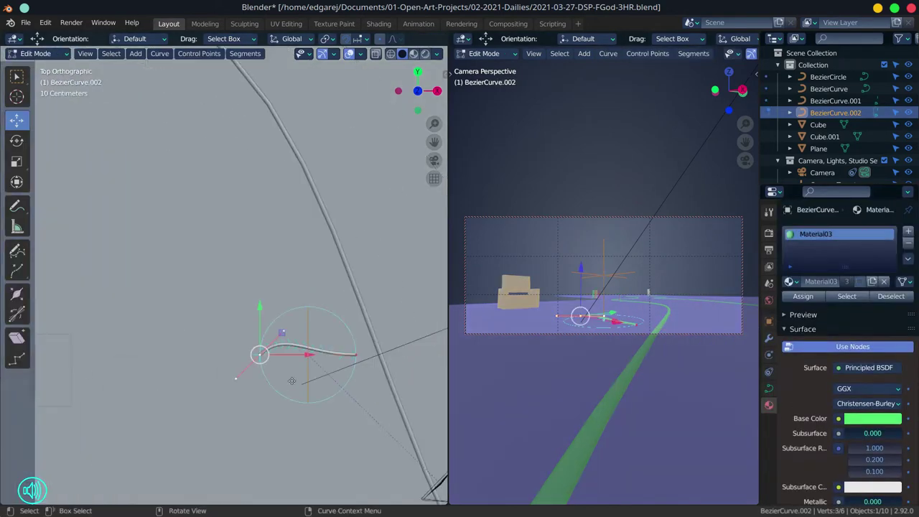
pyautogui.click(265, 372)
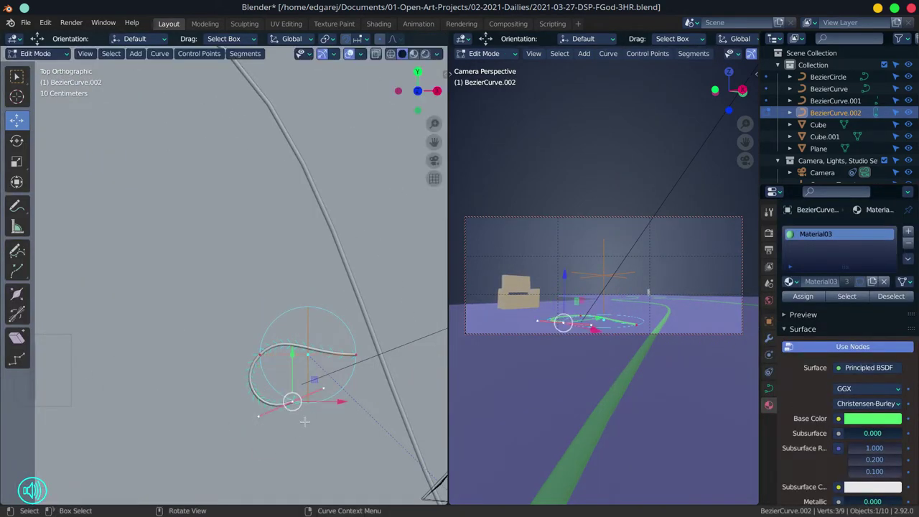
pyautogui.press('e')
pyautogui.click(297, 359)
pyautogui.press('e')
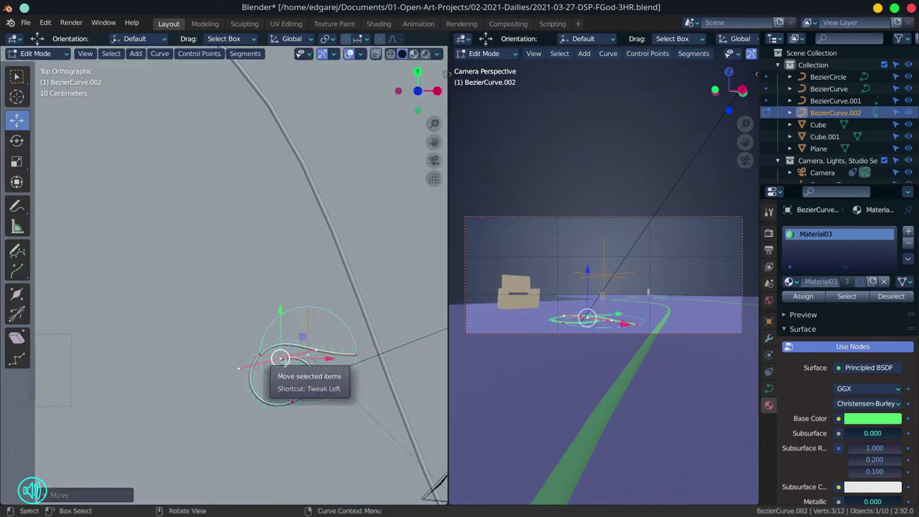
pyautogui.rightClick(275, 410)
pyautogui.click(249, 369)
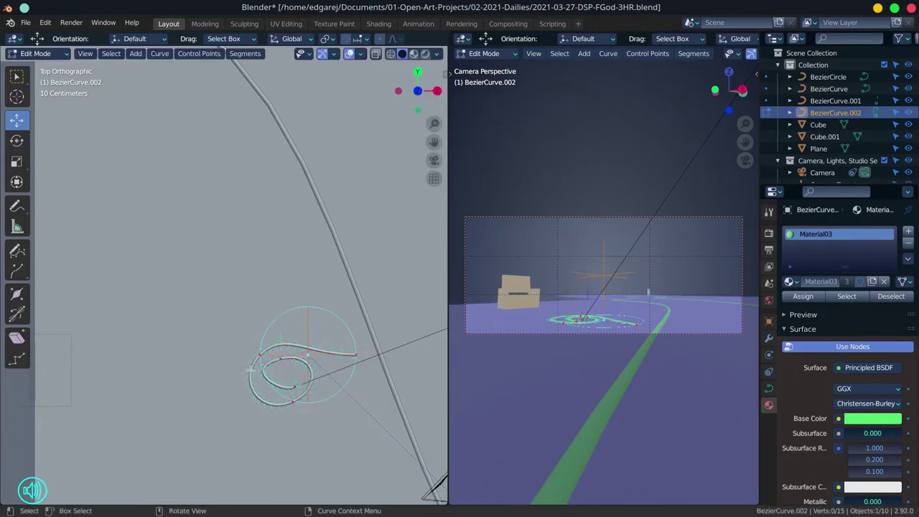
pyautogui.click(283, 394)
pyautogui.press('s')
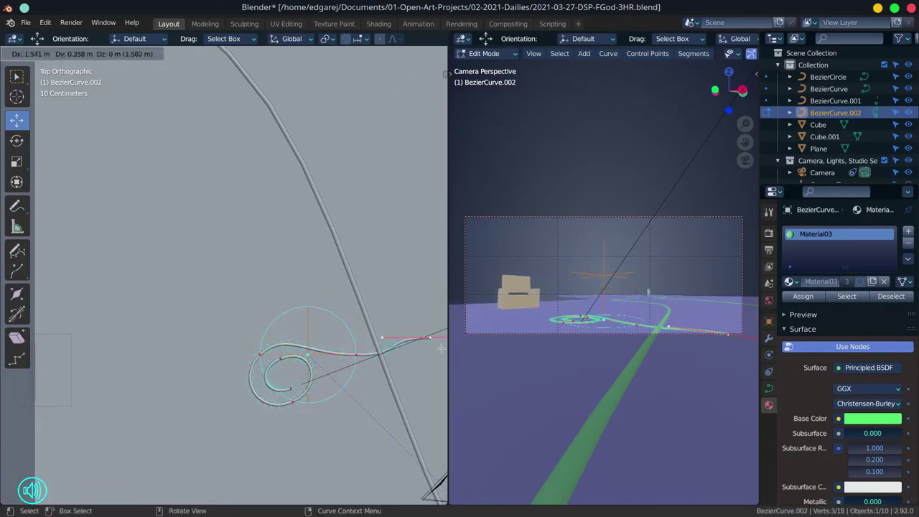
pyautogui.click(381, 400)
# Place a copy of the spiral up-left rotated about 180 degrees, and another copy up-right.
pyautogui.press('Tab')
pyautogui.scroll(-4, 367, 394)
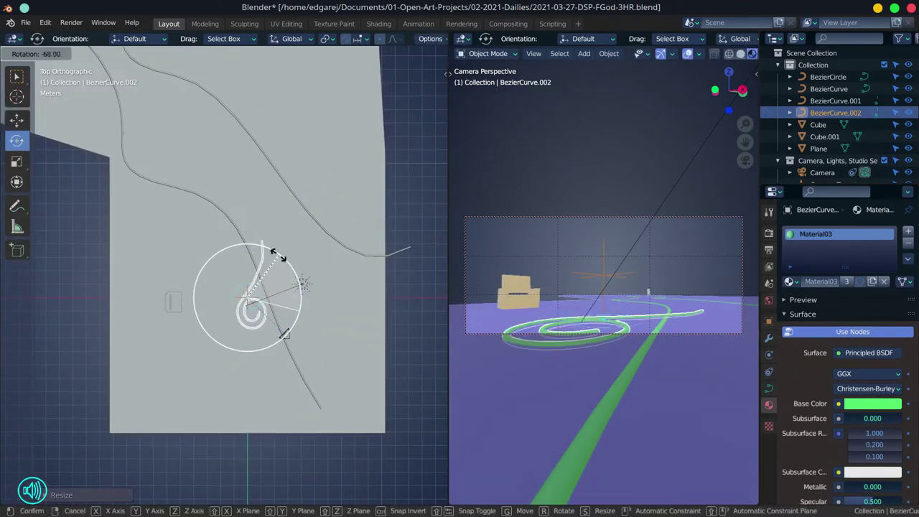
pyautogui.hotkey('shift', 'd')
pyautogui.click(173, 296)
pyautogui.hotkey('shift', 'space')
pyautogui.press('r')
pyautogui.moveTo(174, 296); pyautogui.dragTo(185, 211)
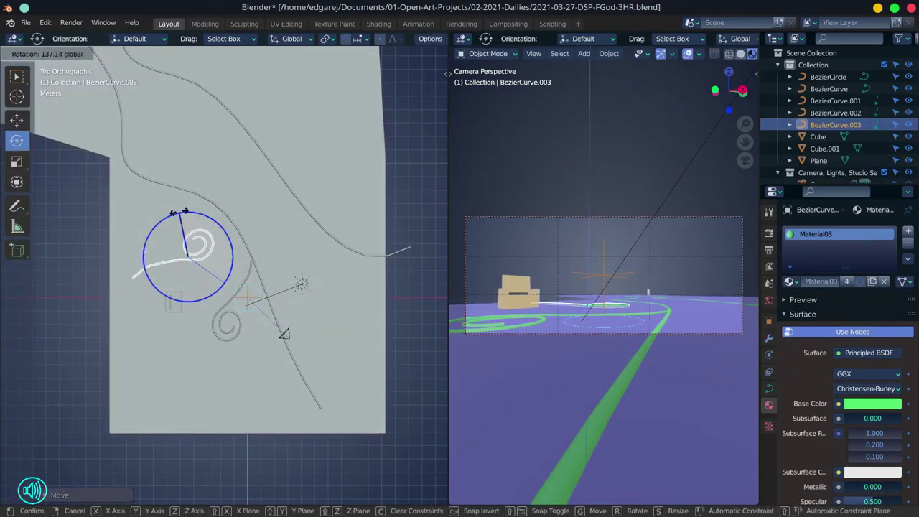
pyautogui.hotkey('shift', 'd')
pyautogui.click(202, 269)
pyautogui.hotkey('shift', 'space')
pyautogui.press('g')
pyautogui.moveTo(202, 269); pyautogui.dragTo(245, 211)
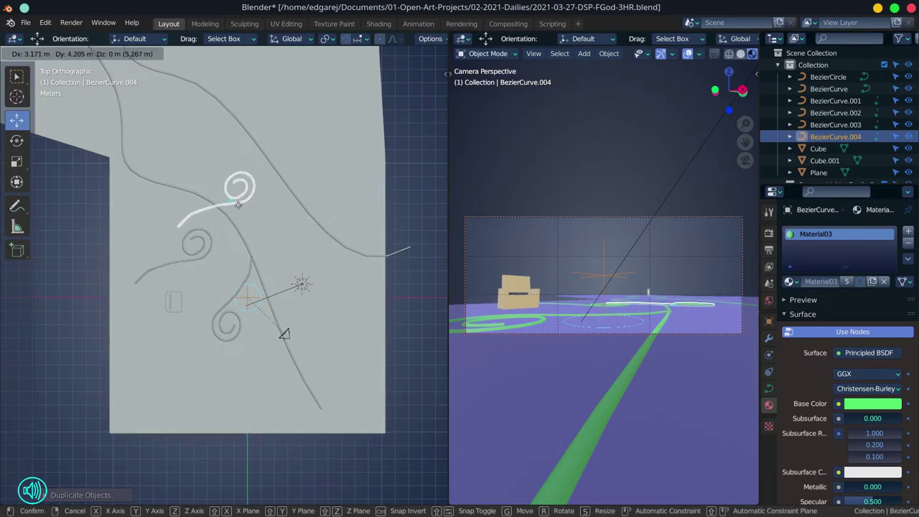
pyautogui.click(93, 226)
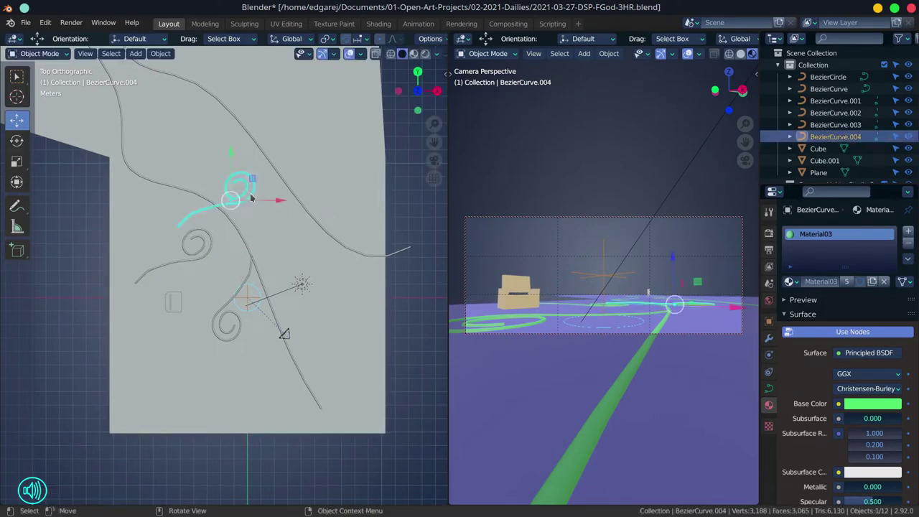
# Add rotated spiral copies up-left of the wavy line and on the right, then save.
pyautogui.hotkey('shift', 'd')
pyautogui.click(226, 115)
pyautogui.hotkey('shift', 'space')
pyautogui.press('r')
pyautogui.moveTo(244, 97); pyautogui.dragTo(208, 90)
pyautogui.hotkey('shift', 'space')
pyautogui.press('g')
pyautogui.hotkey('shift', 'd')
pyautogui.click(322, 251)
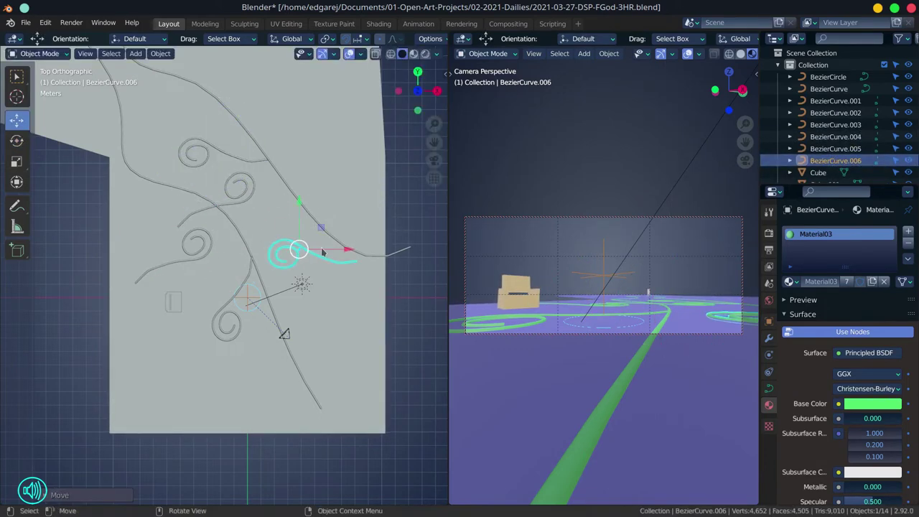
pyautogui.hotkey('ctrl', 's')
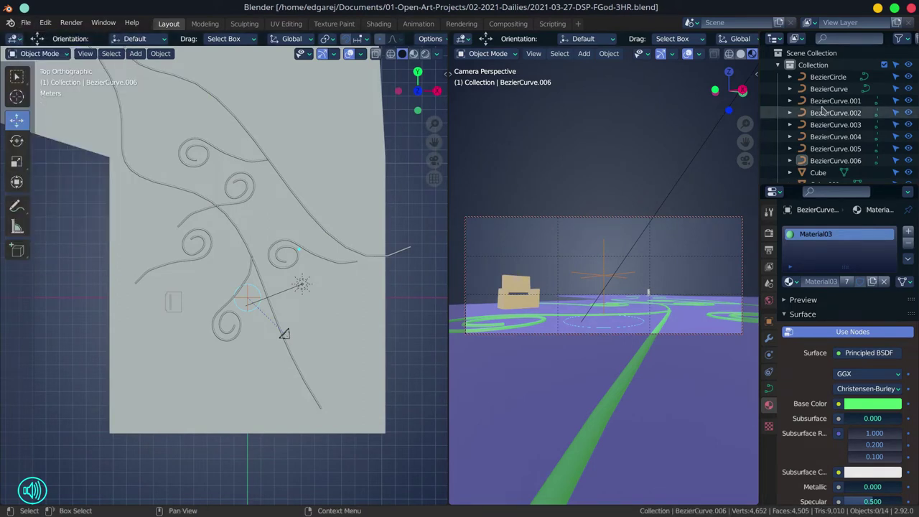
pyautogui.scroll(-5, 824, 110)
# Save the file and add a UV sphere to the scene.
pyautogui.click(25, 22)
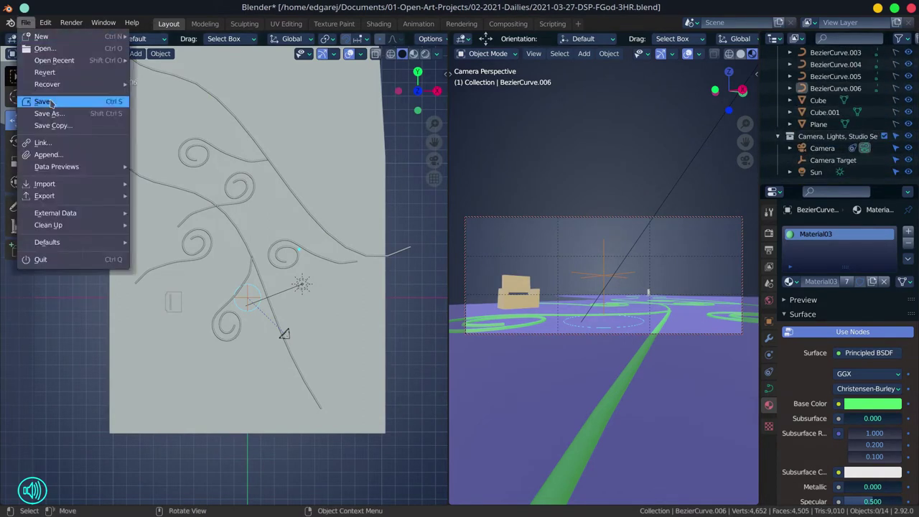
pyautogui.click(51, 104)
pyautogui.click(135, 54)
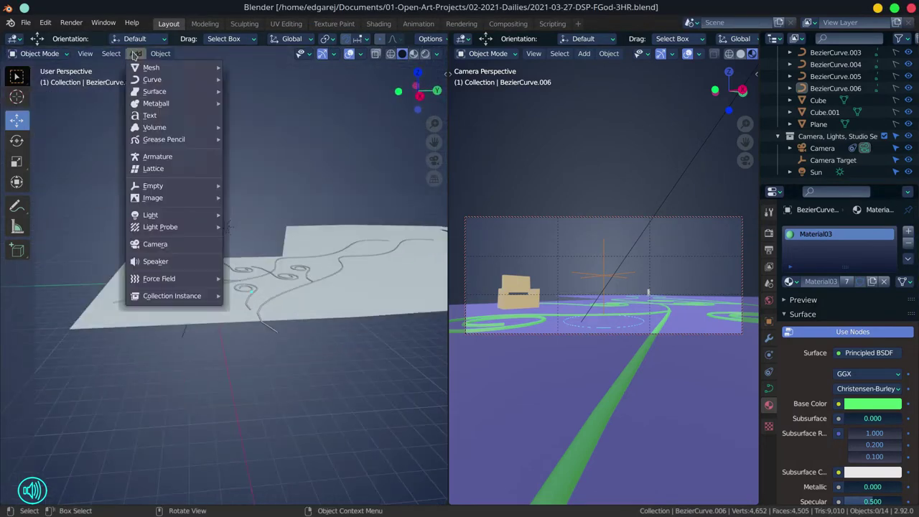
pyautogui.moveTo(172, 68)
pyautogui.click(261, 107)
# Add a Subdivision Surface modifier to the sphere with Ctrl+1 and apply it.
pyautogui.click(768, 338)
pyautogui.hotkey('ctrl', '1')
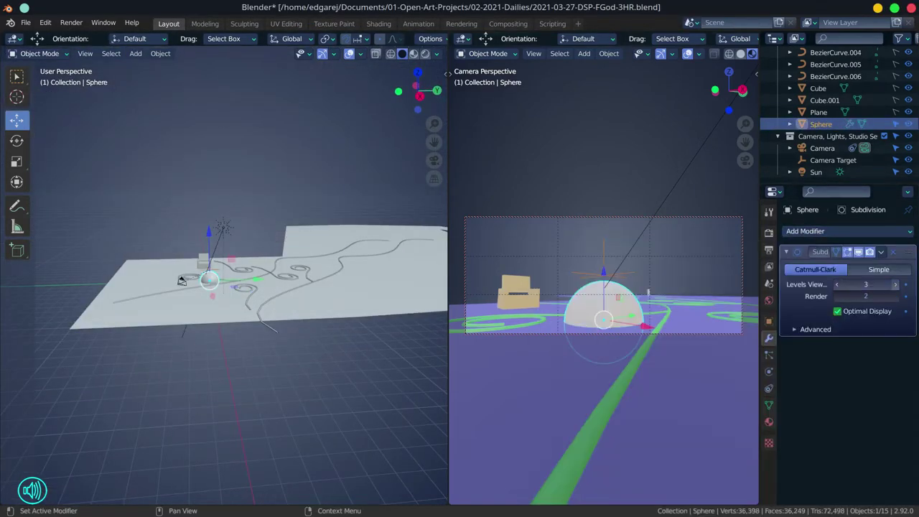
pyautogui.click(891, 252)
pyautogui.click(825, 262)
# In the Sculpting workspace, save, isolate the sphere in local view, and pick Elastic Deform.
pyautogui.click(243, 24)
pyautogui.click(26, 22)
pyautogui.click(41, 98)
pyautogui.press('KP_Divide')
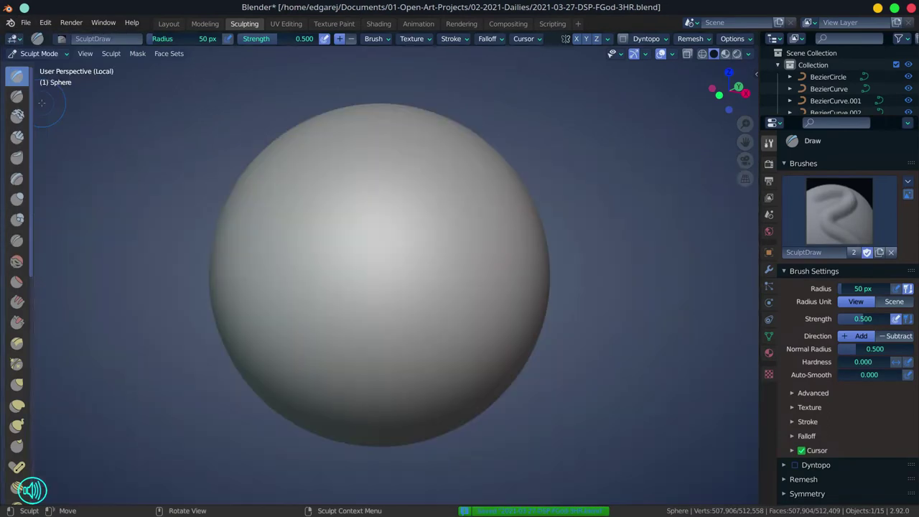
pyautogui.scroll(-7, 578, 281)
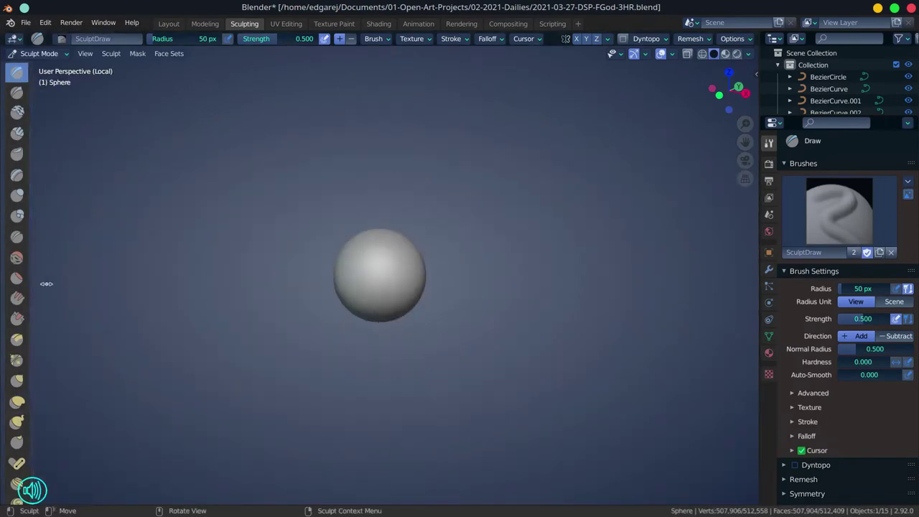
pyautogui.moveTo(33, 282); pyautogui.dragTo(56, 282)
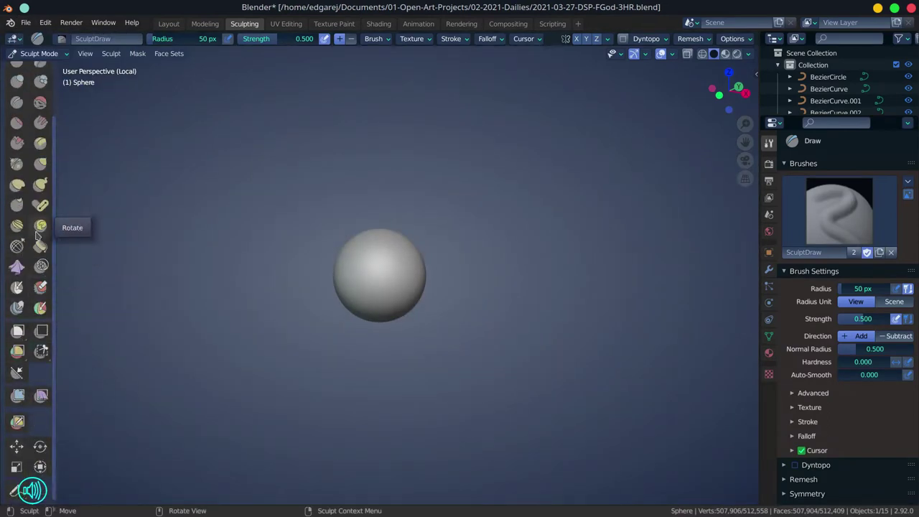
pyautogui.click(17, 185)
# With Dyntopo on, pull the sphere into a lumpy blob with a pointed underside and save.
pyautogui.moveTo(412, 283); pyautogui.dragTo(449, 284)
pyautogui.click(622, 39)
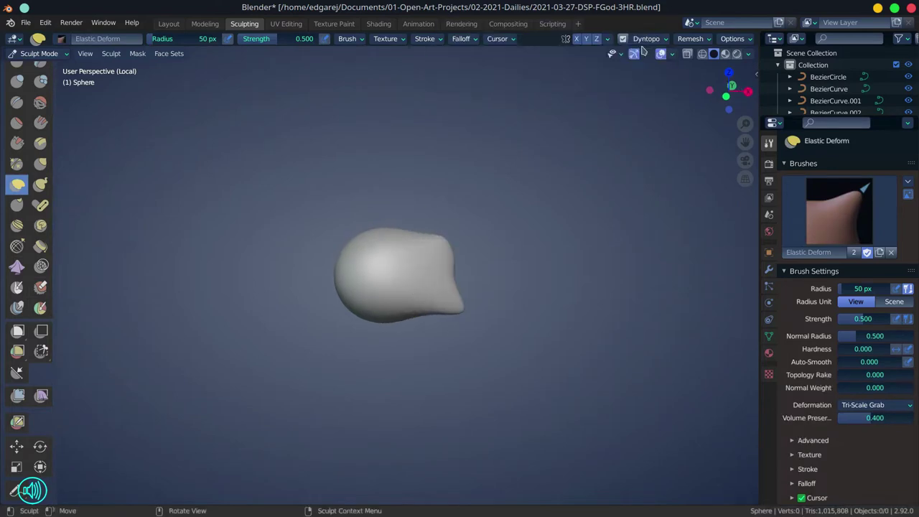
pyautogui.click(650, 38)
pyautogui.moveTo(388, 287); pyautogui.dragTo(385, 332)
pyautogui.hotkey('ctrl', 's')
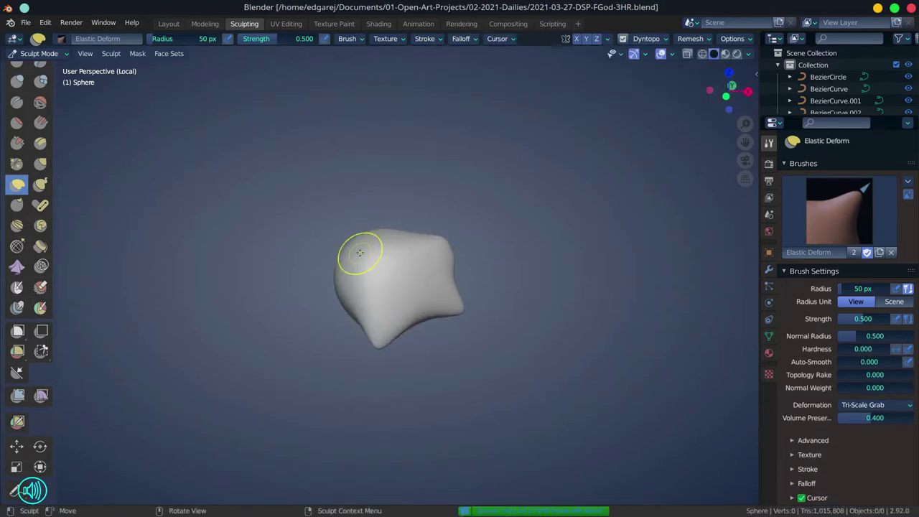
pyautogui.moveTo(395, 294); pyautogui.dragTo(382, 351)
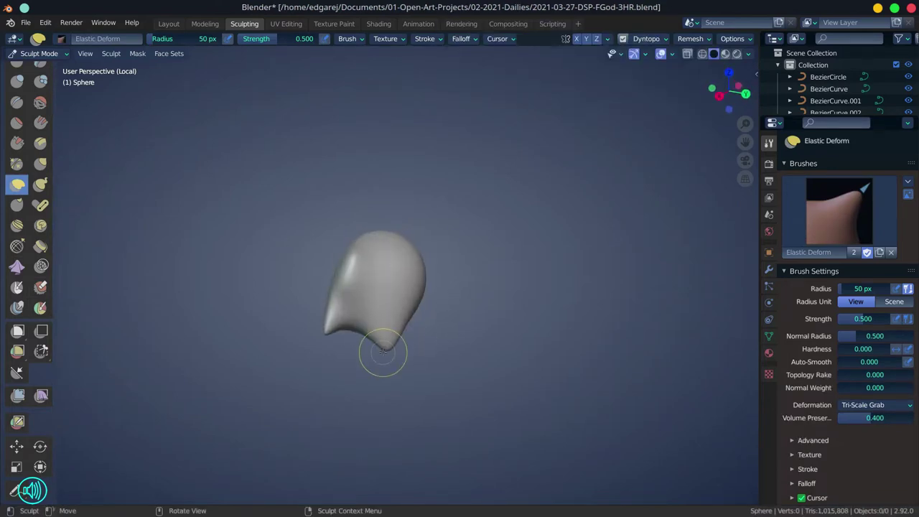
# Add and apply a Decimate modifier in Layout, save, and re-enable Dyntopo in Sculpting.
pyautogui.click(169, 23)
pyautogui.click(847, 231)
pyautogui.click(685, 319)
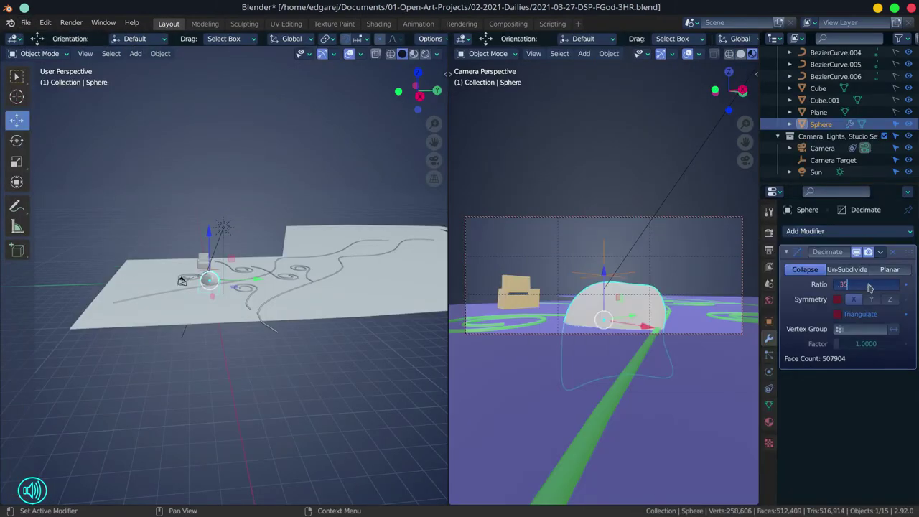
pyautogui.click(881, 252)
pyautogui.click(825, 267)
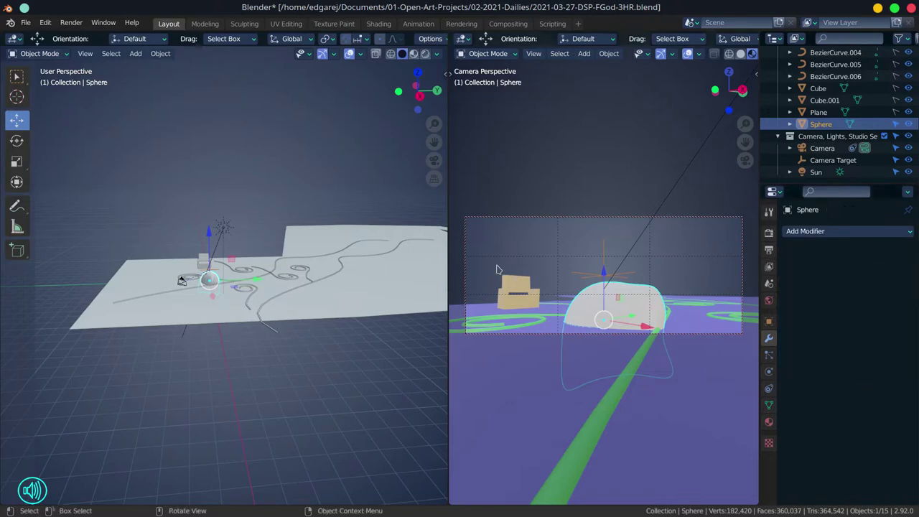
pyautogui.hotkey('ctrl', 's')
pyautogui.hotkey('ctrl', 'pagedown')
pyautogui.hotkey('ctrl', 'pagedown')
pyautogui.click(623, 38)
# Enable sculpting, stretch the blob into a larger blocky form and carve a long ridge.
pyautogui.click(632, 74)
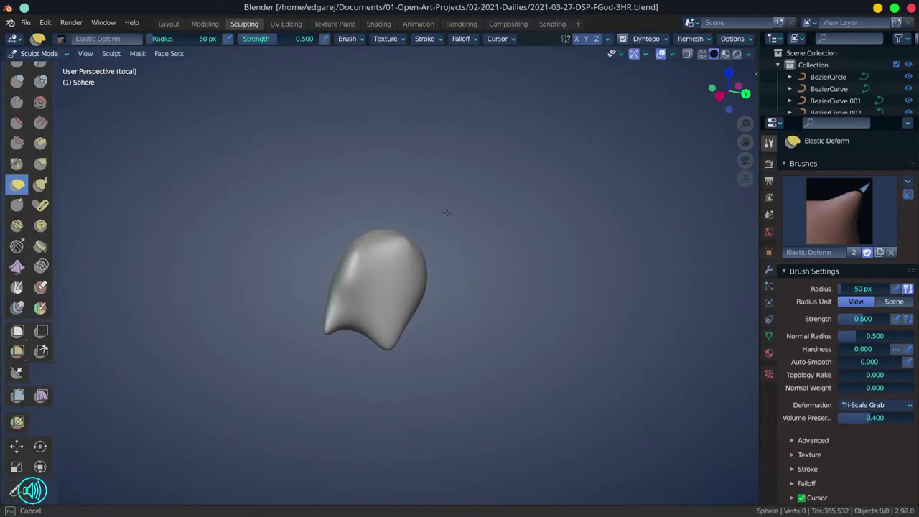
pyautogui.moveTo(359, 237)
pyautogui.mouseDown()
pyautogui.moveTo(236, 275)
pyautogui.moveTo(301, 245)
pyautogui.mouseUp()
pyautogui.moveTo(344, 338)
pyautogui.mouseDown()
pyautogui.moveTo(380, 328)
pyautogui.moveTo(400, 232)
pyautogui.moveTo(359, 267)
pyautogui.mouseUp()
pyautogui.press('c')
pyautogui.moveTo(394, 226)
pyautogui.mouseDown()
pyautogui.moveTo(359, 332)
pyautogui.moveTo(410, 287)
pyautogui.moveTo(449, 317)
pyautogui.mouseUp()
# Build a clay-strips bulge below the ridge, undoing unwanted strokes while checking other angles.
pyautogui.press('f')
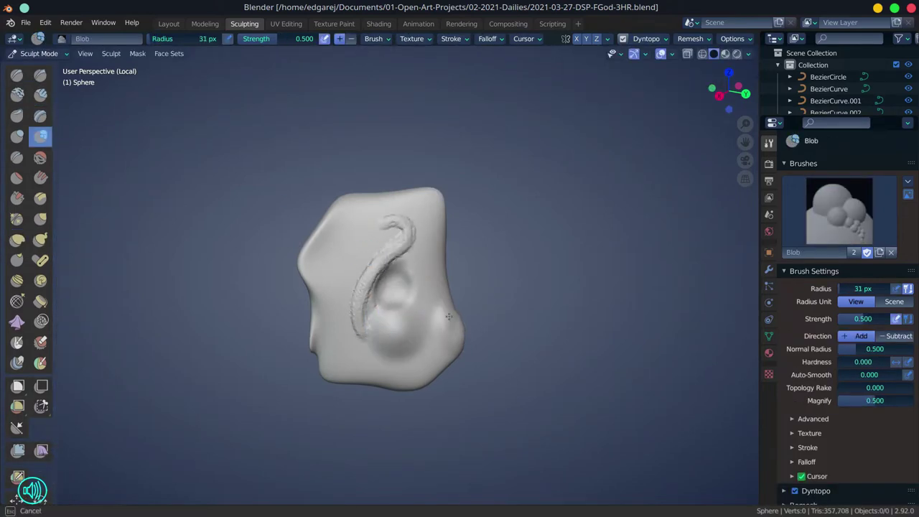
pyautogui.press('c')
pyautogui.moveTo(406, 367); pyautogui.dragTo(420, 321)
pyautogui.moveTo(392, 371)
pyautogui.mouseDown()
pyautogui.moveTo(389, 278)
pyautogui.moveTo(430, 284)
pyautogui.mouseUp()
pyautogui.hotkey('ctrl', 'z')
pyautogui.press('c')
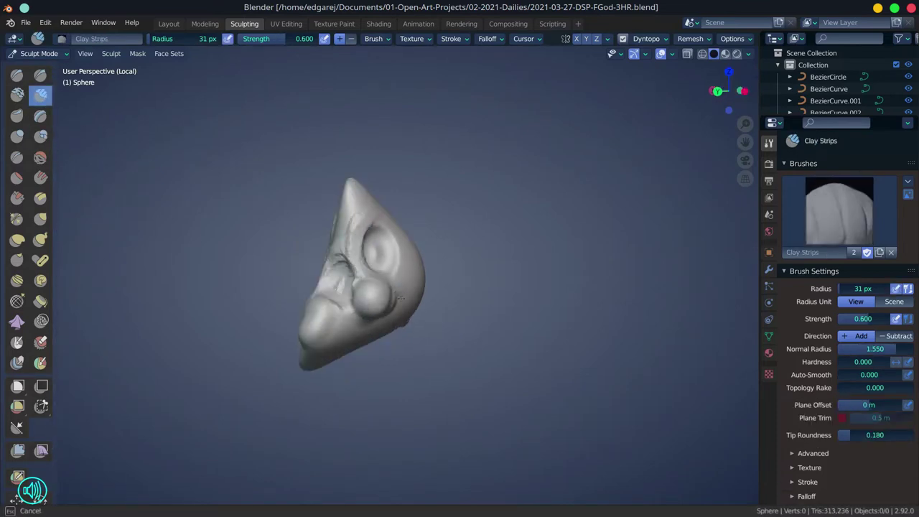
pyautogui.moveTo(380, 269)
pyautogui.mouseDown()
pyautogui.moveTo(363, 259)
pyautogui.moveTo(350, 296)
pyautogui.mouseUp()
pyautogui.hotkey('ctrl', 'z')
pyautogui.moveTo(358, 258); pyautogui.dragTo(375, 310)
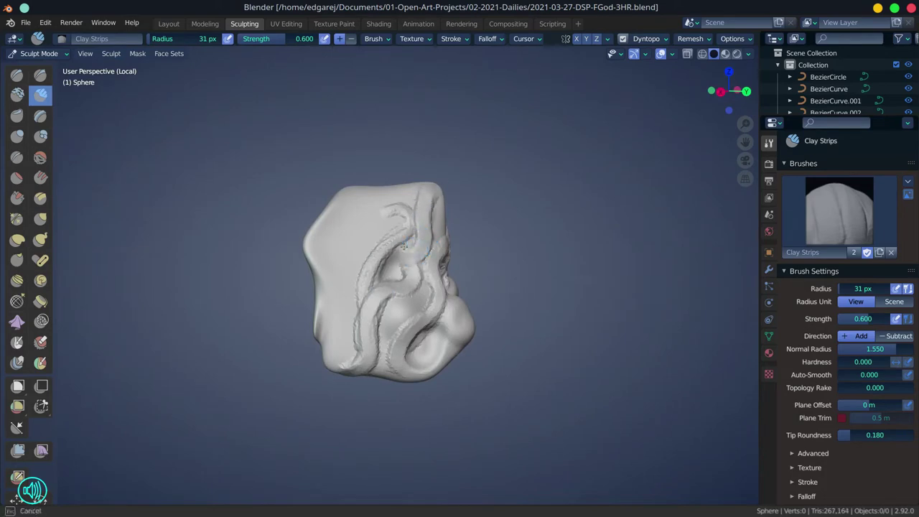
# Add round blob bulges on the upper left and a small dab near the top.
pyautogui.hotkey('ctrl', 'z')
pyautogui.hotkey('ctrl', 'z')
pyautogui.moveTo(363, 248); pyautogui.dragTo(362, 227)
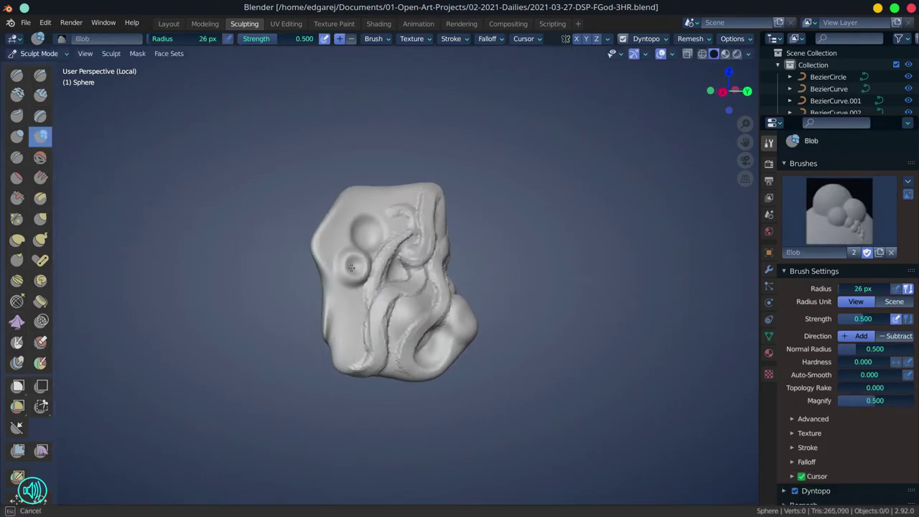
pyautogui.moveTo(352, 268); pyautogui.dragTo(351, 268)
pyautogui.press('c')
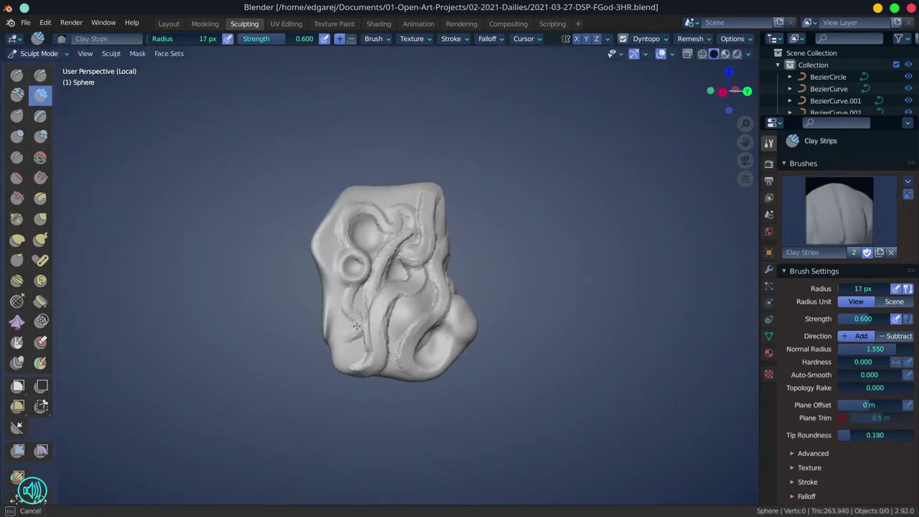
pyautogui.hotkey('ctrl', 'z')
pyautogui.moveTo(357, 326)
pyautogui.mouseDown()
pyautogui.moveTo(368, 316)
pyautogui.moveTo(319, 242)
pyautogui.mouseUp()
pyautogui.click(375, 311)
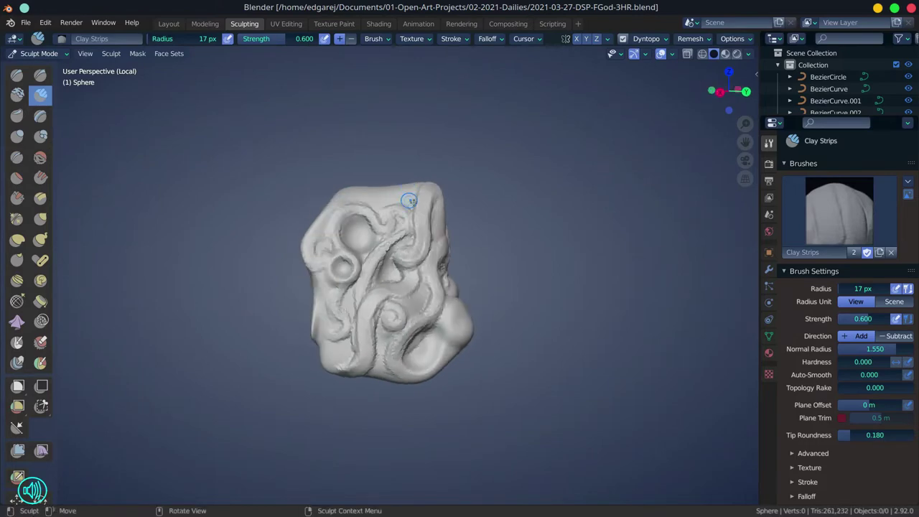
# Back in the Layout workspace, rotate the rock to a new orientation.
pyautogui.moveTo(412, 202); pyautogui.dragTo(437, 317)
pyautogui.press('b')
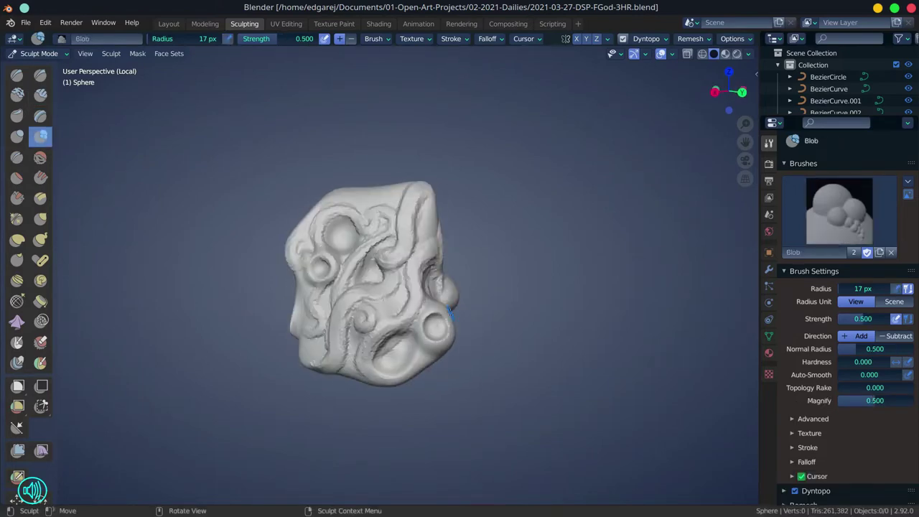
pyautogui.hotkey('ctrl', 'pageup')
pyautogui.moveTo(353, 319)
pyautogui.mouseDown()
pyautogui.moveTo(277, 304)
pyautogui.moveTo(233, 321)
pyautogui.moveTo(213, 269)
pyautogui.mouseUp()
# Scale up the rock and move it left beside the small chair.
pyautogui.hotkey('shift', 'space')
pyautogui.press('g')
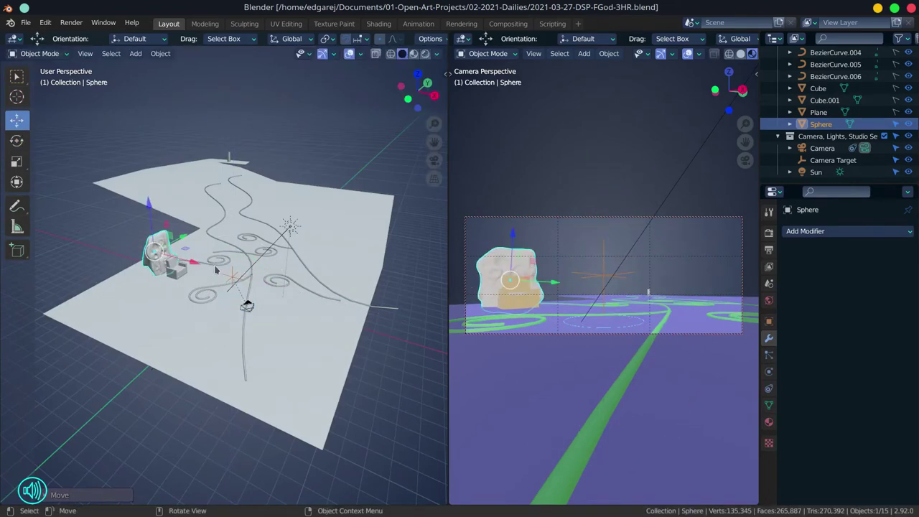
pyautogui.press('s')
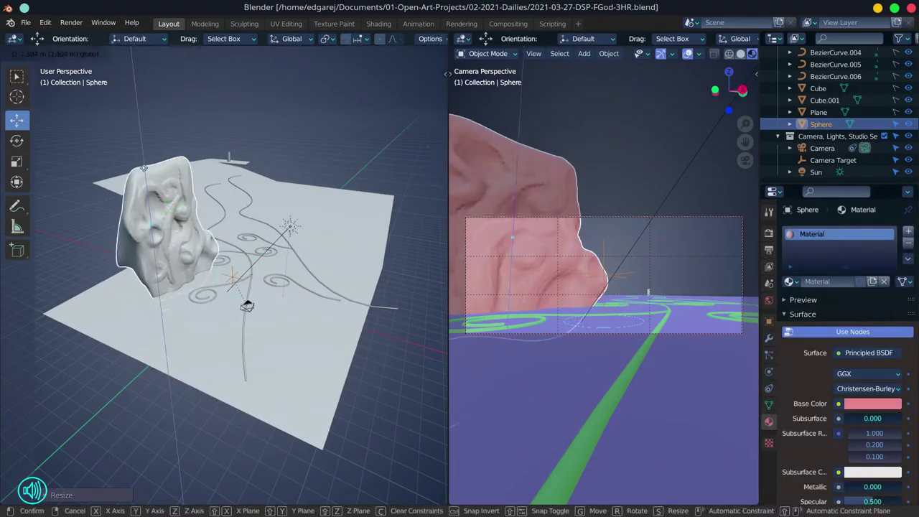
pyautogui.click(144, 168)
pyautogui.press('g')
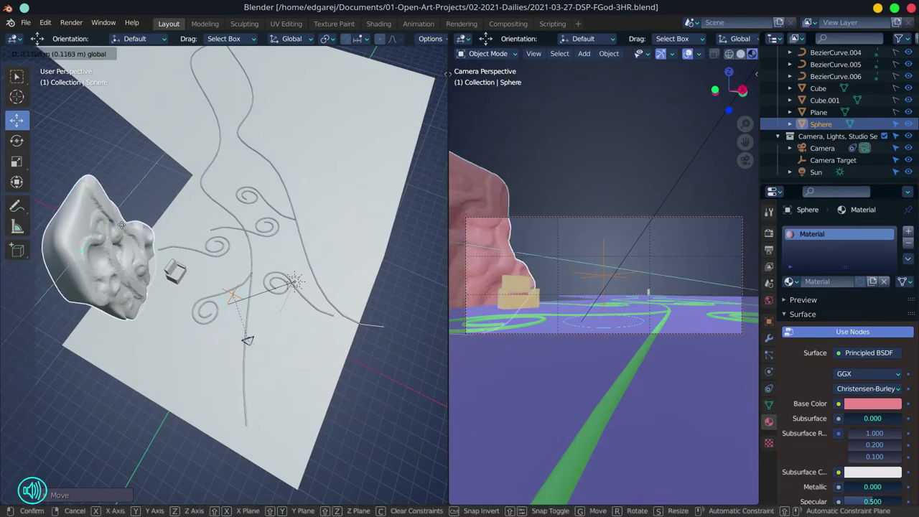
pyautogui.click(121, 225)
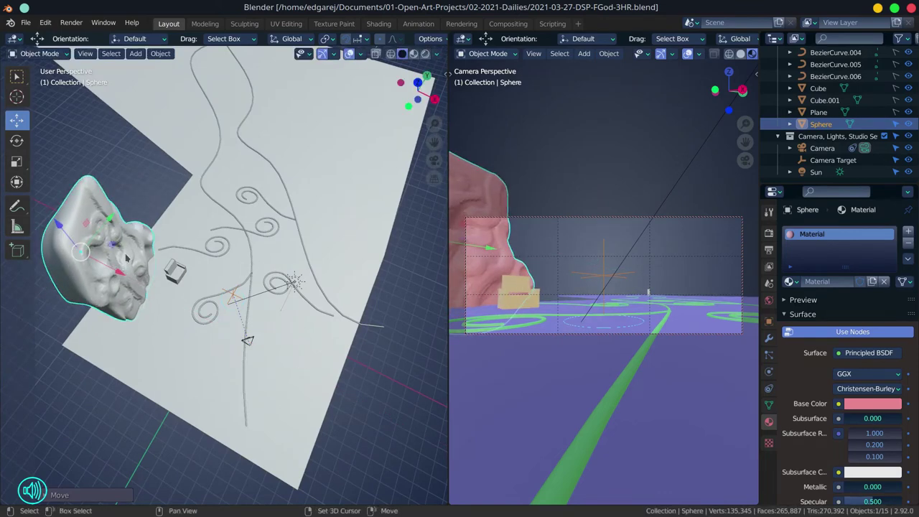
# Duplicate the rock, rotate the copy and place it at the right of the frame.
pyautogui.hotkey('shift', 'd')
pyautogui.press('r')
pyautogui.click(173, 229)
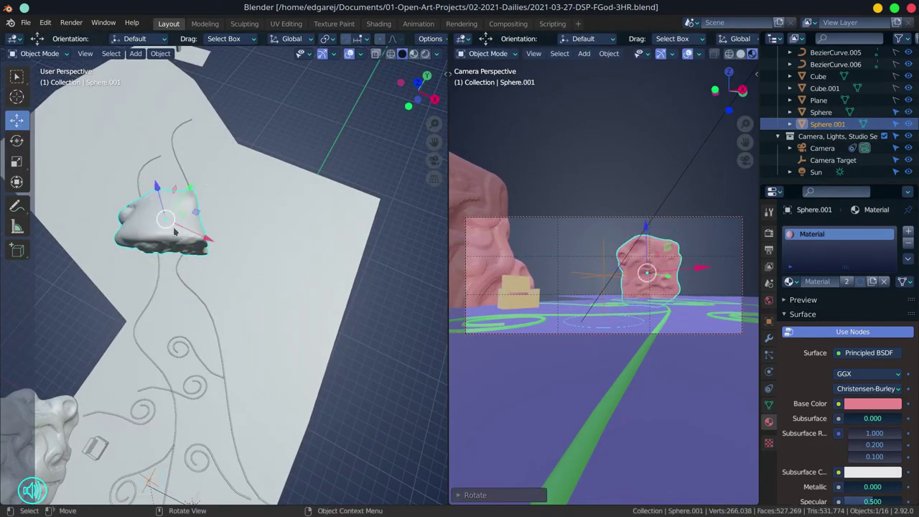
pyautogui.press('g')
pyautogui.click(286, 206)
pyautogui.press('g')
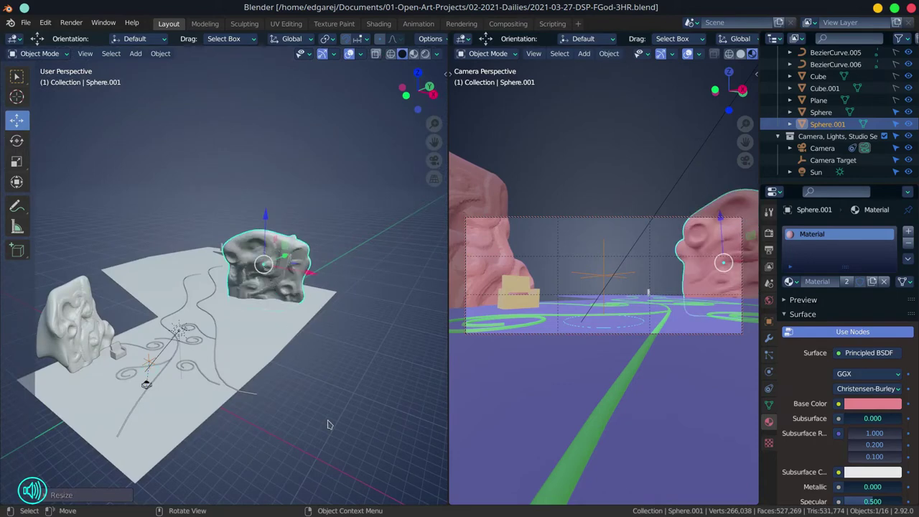
pyautogui.click(324, 425)
pyautogui.moveTo(324, 425); pyautogui.dragTo(302, 365)
# Make a second copy, position it up and to the left, then deselect all rocks.
pyautogui.hotkey('shift', 'd')
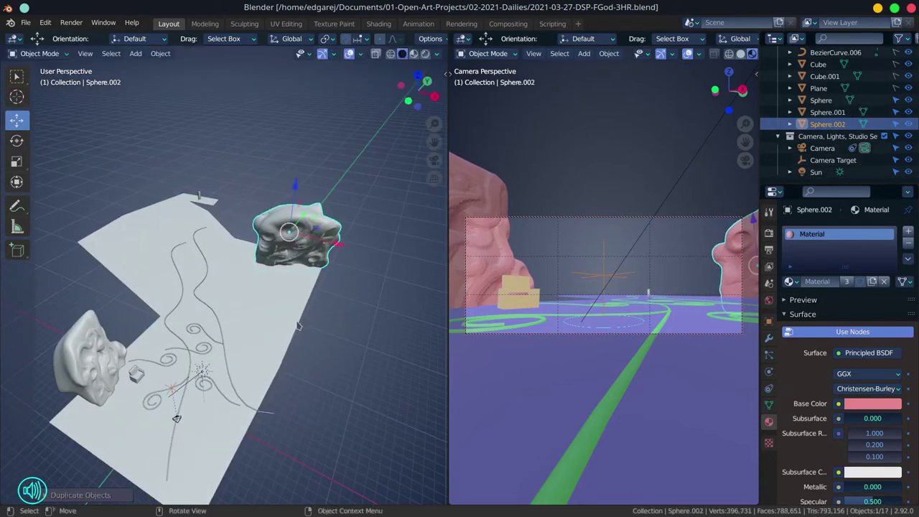
pyautogui.click(237, 137)
pyautogui.press('g')
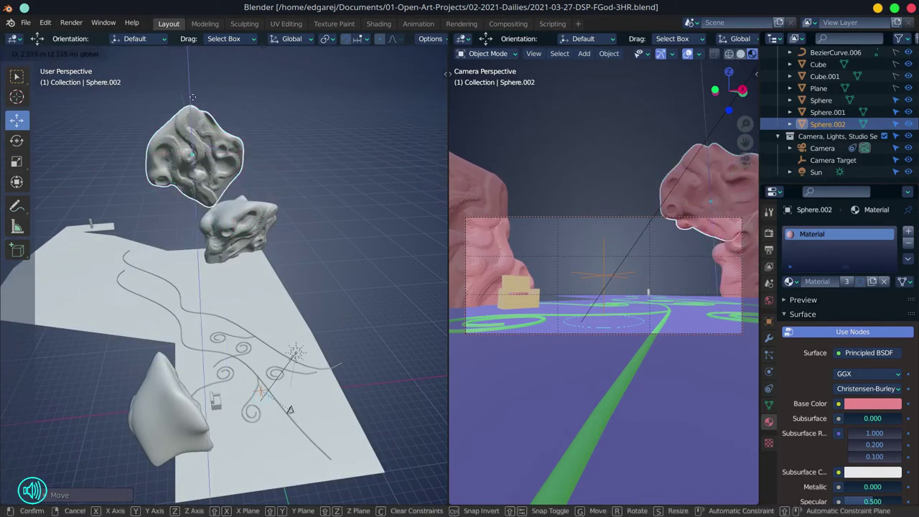
pyautogui.click(188, 128)
pyautogui.moveTo(188, 127); pyautogui.dragTo(353, 242)
pyautogui.click(353, 242)
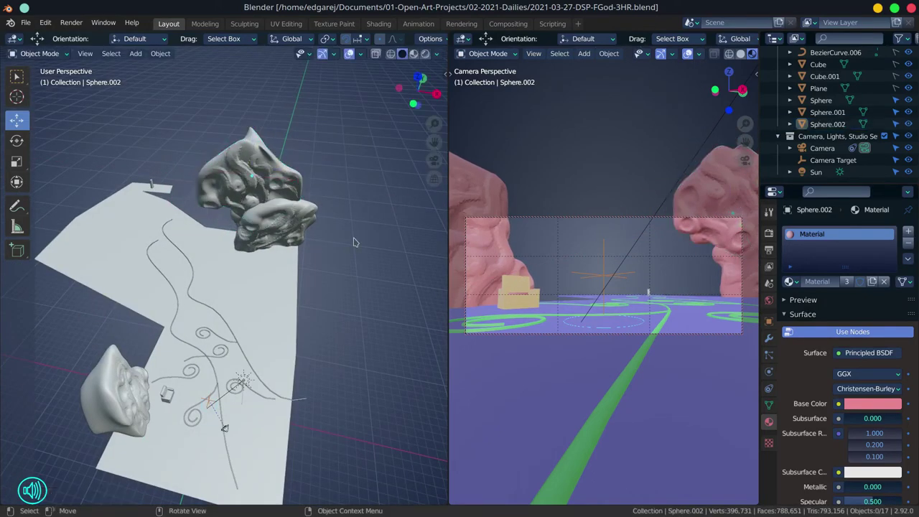
# Add a new plane and edit its vertices from the top view.
pyautogui.click(135, 53)
pyautogui.moveTo(151, 67)
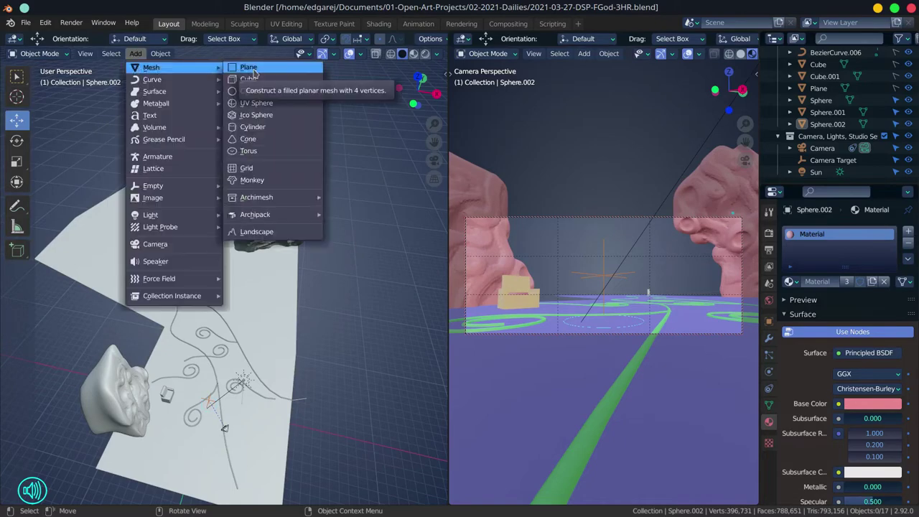
pyautogui.click(249, 66)
pyautogui.press('`')
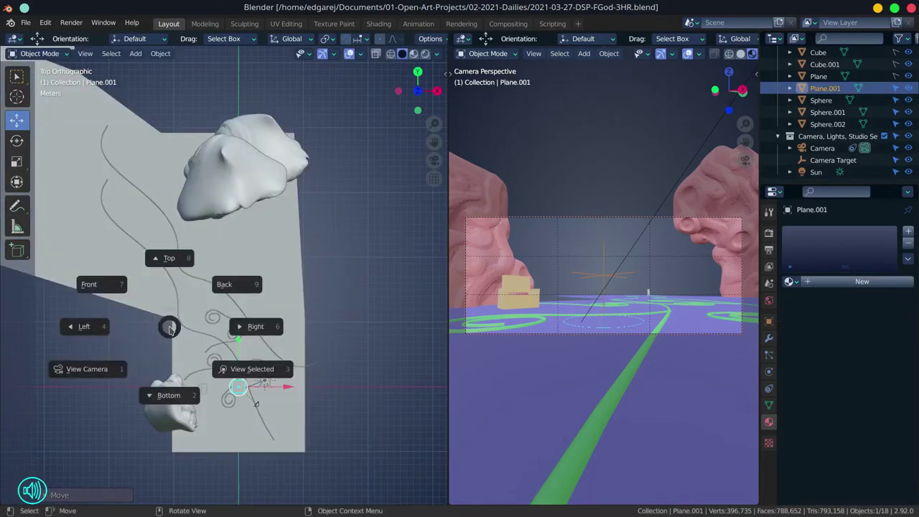
pyautogui.press('KP_7')
pyautogui.press('Tab')
# Stretch the plane toward the rock, widen its base and extrude an edge to extend the ground.
pyautogui.moveTo(256, 403); pyautogui.dragTo(239, 174)
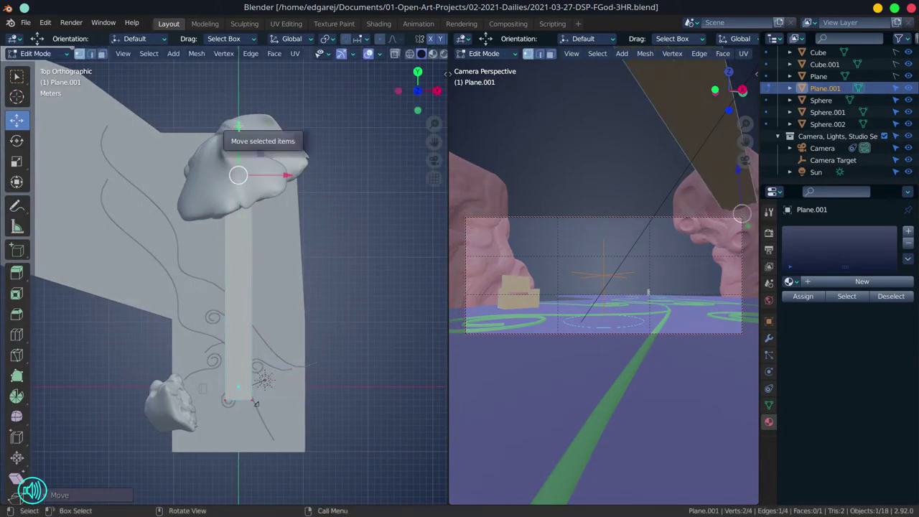
pyautogui.click(225, 400)
pyautogui.moveTo(225, 400); pyautogui.dragTo(195, 460)
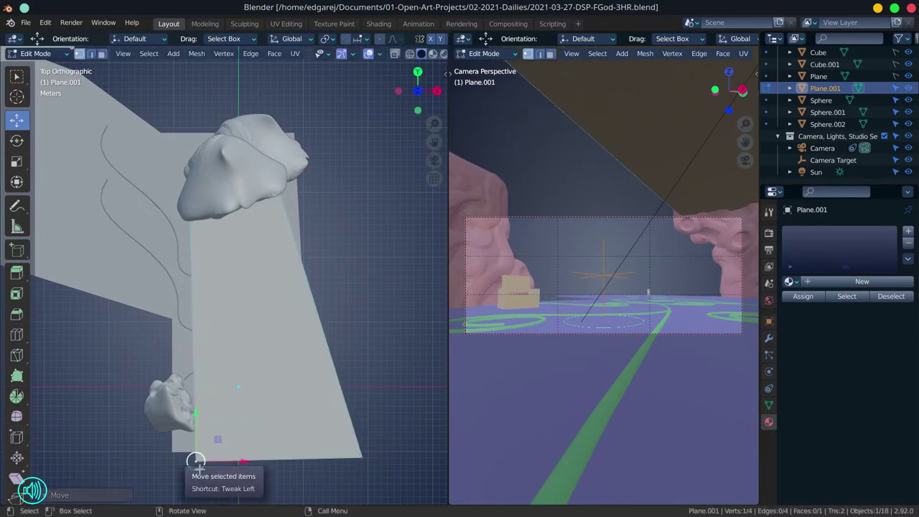
pyautogui.press('e')
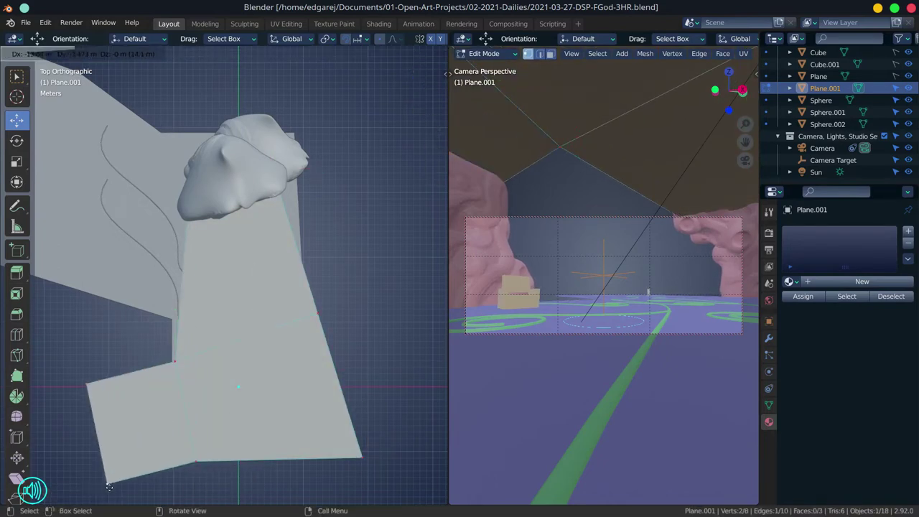
pyautogui.click(335, 351)
pyautogui.press('Tab')
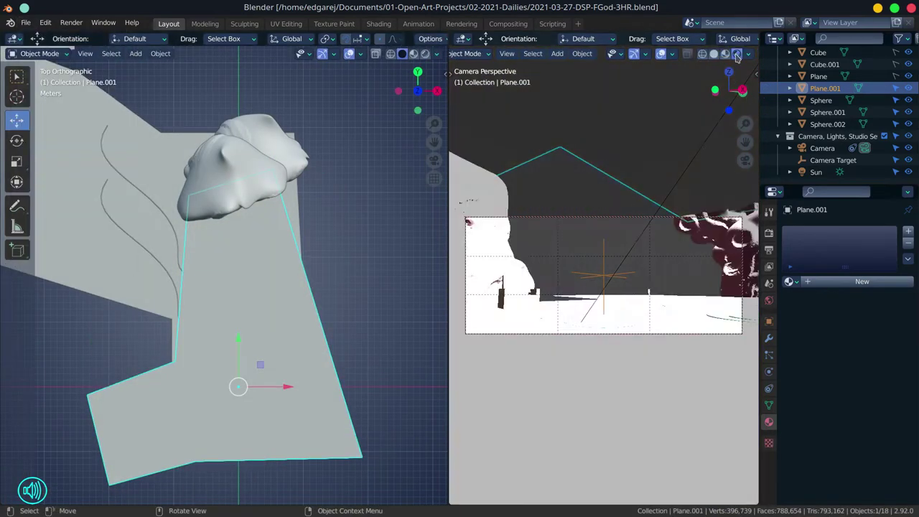
# Select the Sun and toggle the render engine to Cycles and back to Eevee.
pyautogui.click(802, 173)
pyautogui.moveTo(417, 91); pyautogui.dragTo(398, 102)
pyautogui.click(768, 232)
pyautogui.click(876, 231)
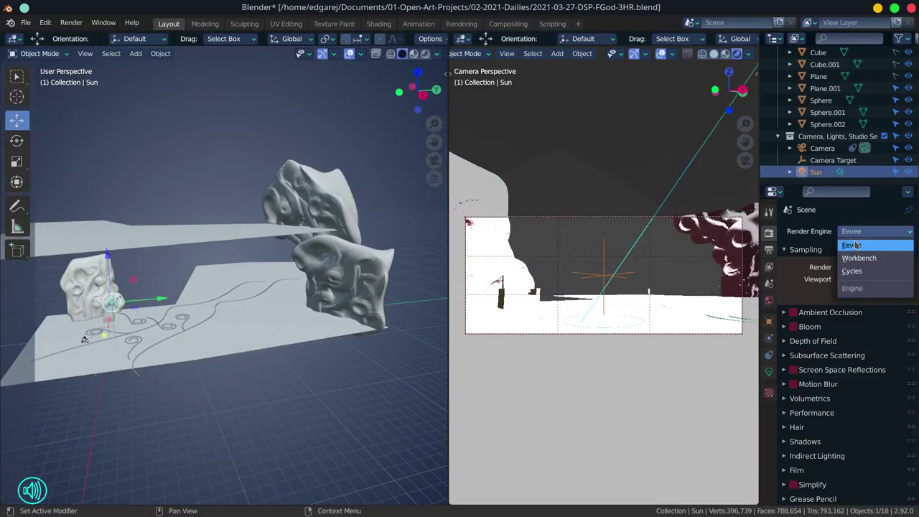
pyautogui.click(852, 274)
pyautogui.click(876, 231)
pyautogui.click(868, 237)
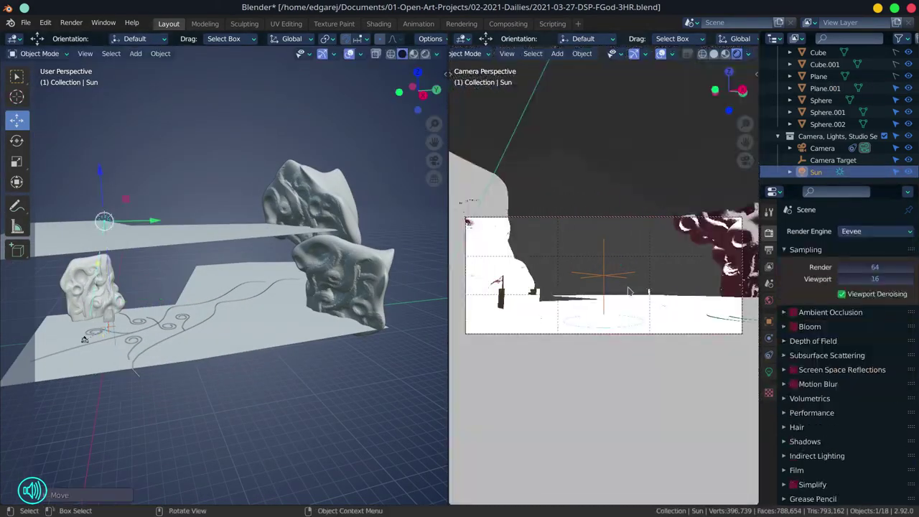
# Rotate the Sun to a new light direction, enable Screen Space Reflections and widen the camera view.
pyautogui.moveTo(417, 91); pyautogui.dragTo(391, 387)
pyautogui.click(17, 140)
pyautogui.moveTo(143, 190); pyautogui.dragTo(154, 222)
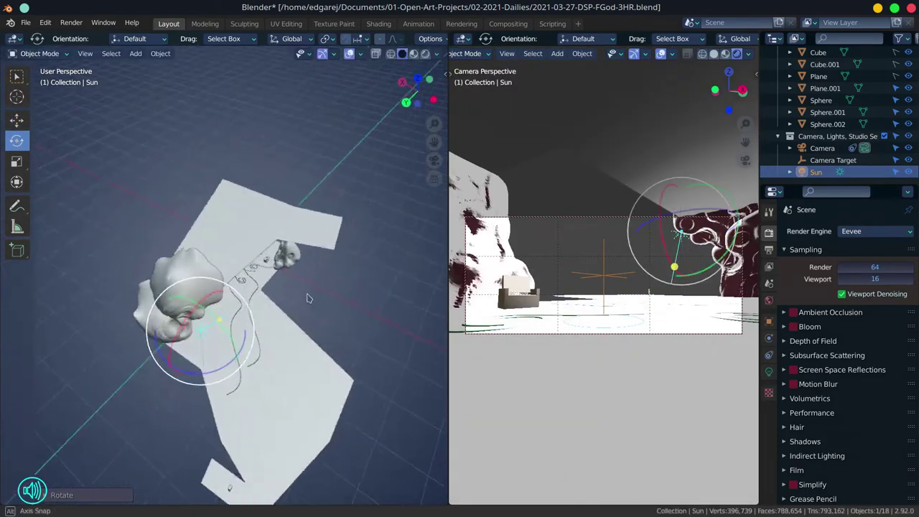
pyautogui.click(793, 369)
pyautogui.click(805, 440)
pyautogui.scroll(-1, 826, 430)
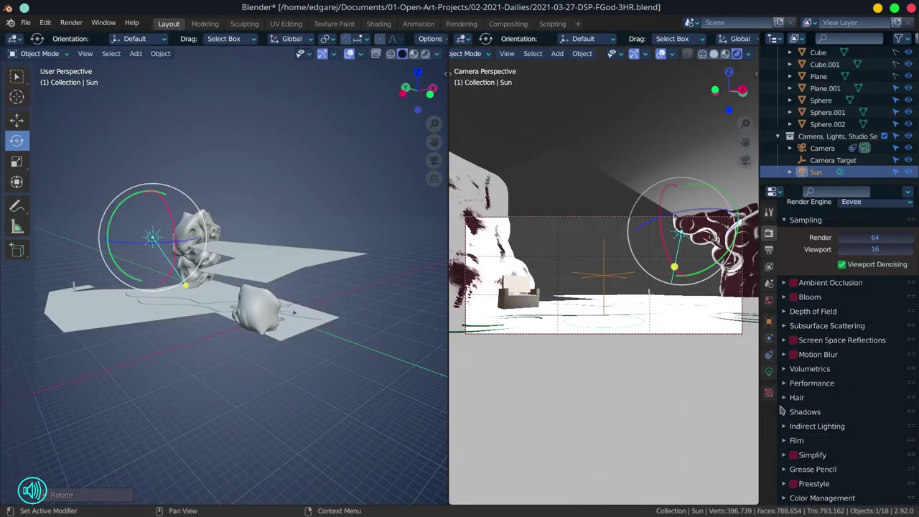
pyautogui.moveTo(449, 341); pyautogui.dragTo(351, 340)
# Make the light a Sun with contact shadows at a distance of 200.
pyautogui.click(769, 371)
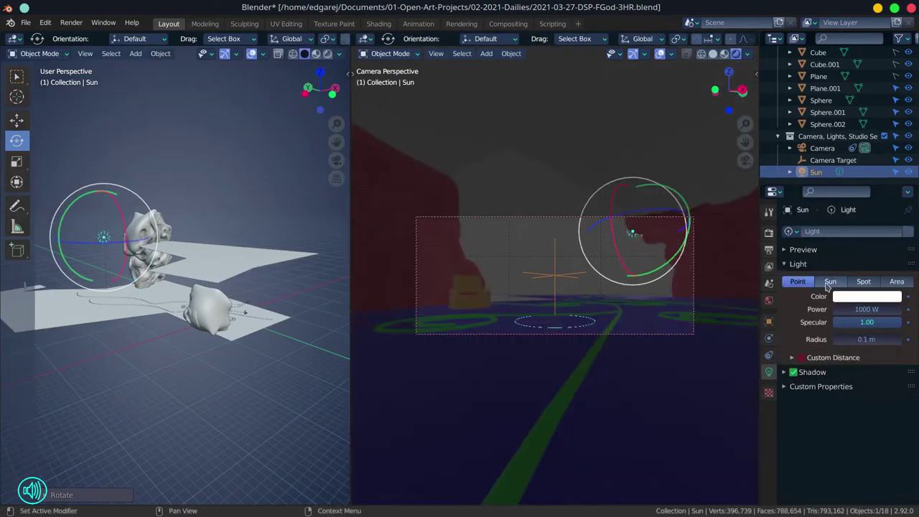
pyautogui.moveTo(865, 310); pyautogui.dragTo(866, 310)
pyautogui.click(784, 358)
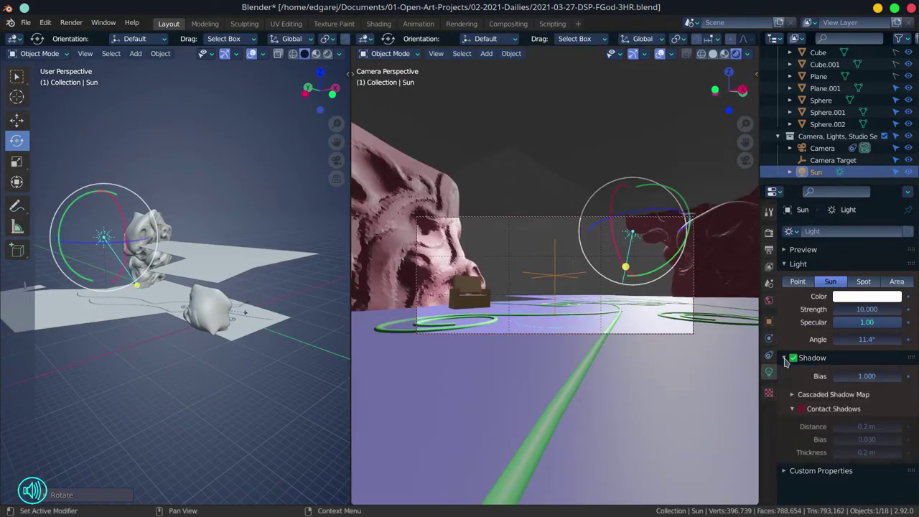
pyautogui.click(802, 409)
pyautogui.click(792, 394)
pyautogui.scroll(-1, 859, 347)
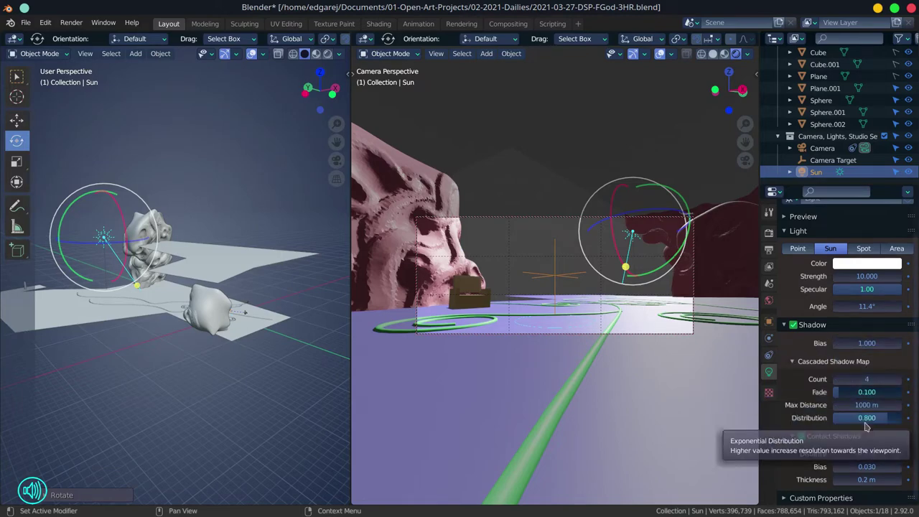
pyautogui.click(861, 453)
pyautogui.write('200')
pyautogui.press('Return')
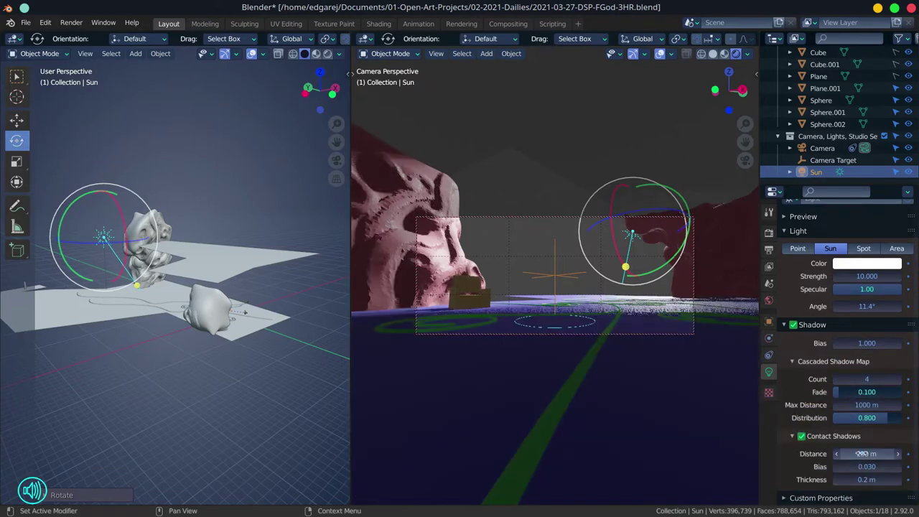
# Raise the Sun higher along Z and switch to rotating it.
pyautogui.moveTo(320, 90); pyautogui.dragTo(230, 115)
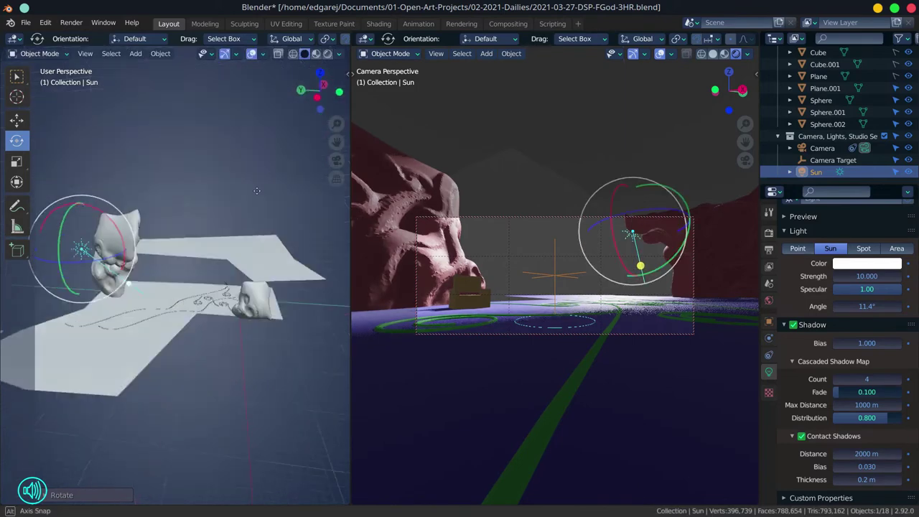
pyautogui.click(17, 120)
pyautogui.moveTo(82, 173); pyautogui.dragTo(89, 143)
pyautogui.click(17, 140)
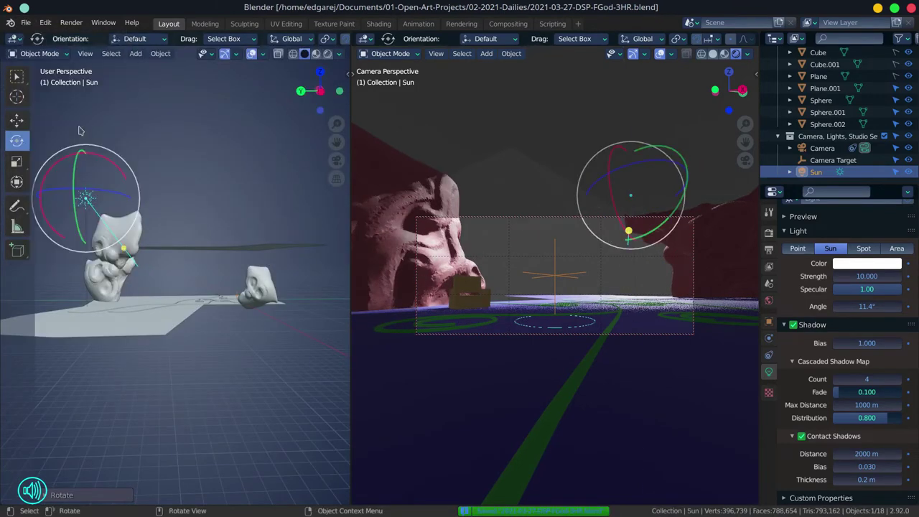
# Set Eevee bloom intensity to 0.073, then switch the render engine to Cycles.
pyautogui.click(769, 232)
pyautogui.click(811, 293)
pyautogui.moveTo(867, 366)
pyautogui.mouseDown()
pyautogui.moveTo(854, 366)
pyautogui.moveTo(870, 366)
pyautogui.mouseUp()
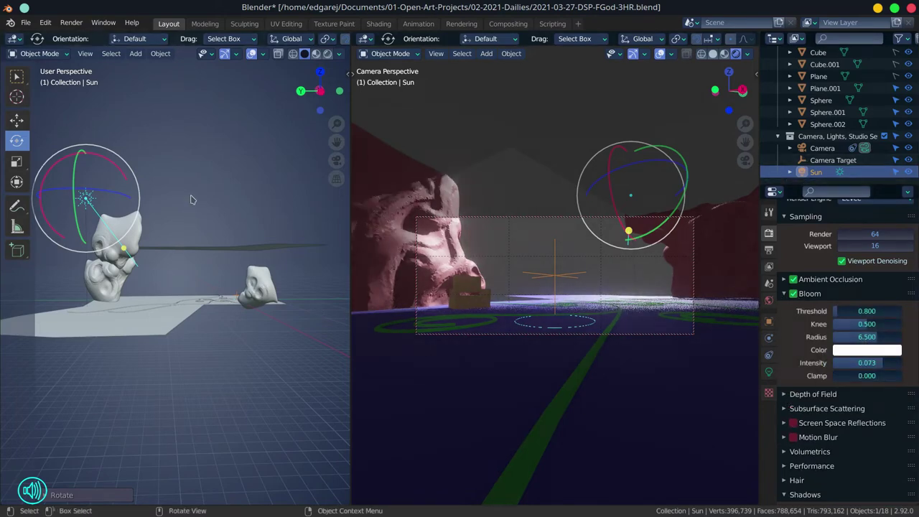
pyautogui.click(788, 294)
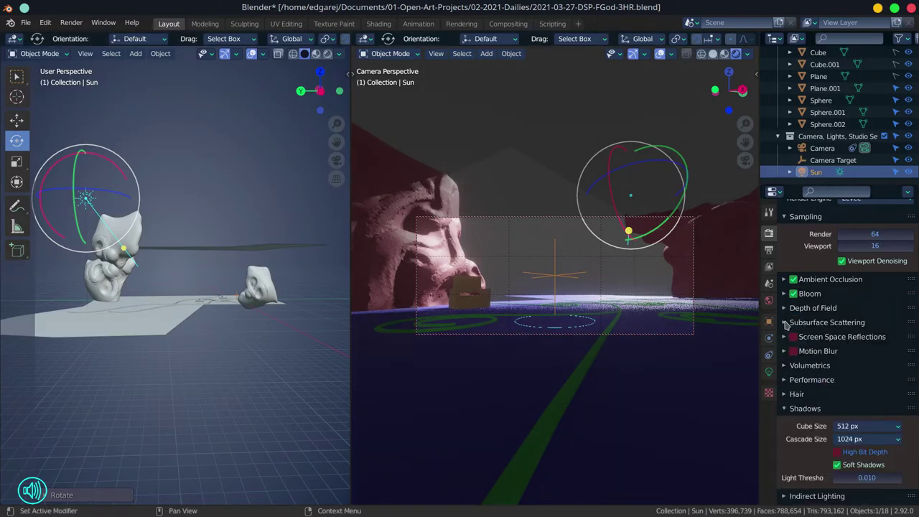
pyautogui.click(783, 366)
pyautogui.scroll(-6, 802, 423)
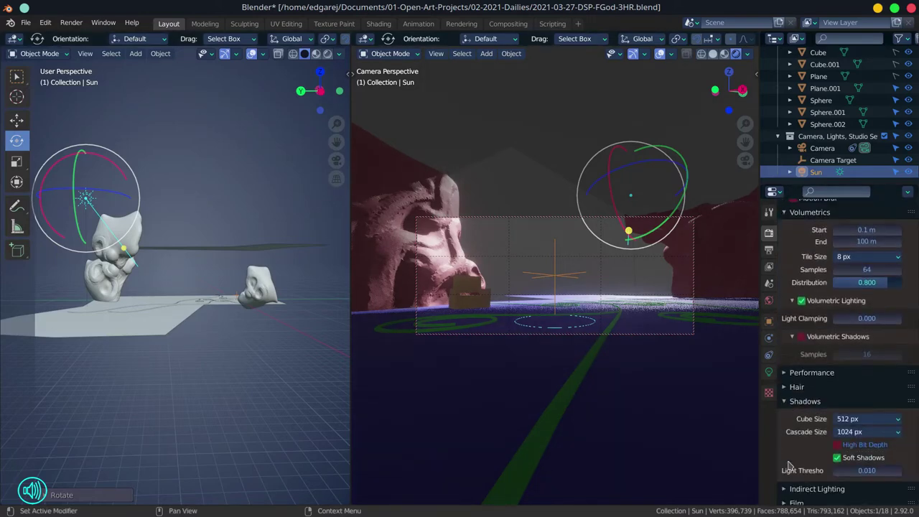
pyautogui.scroll(8, 825, 323)
pyautogui.click(862, 231)
pyautogui.click(856, 272)
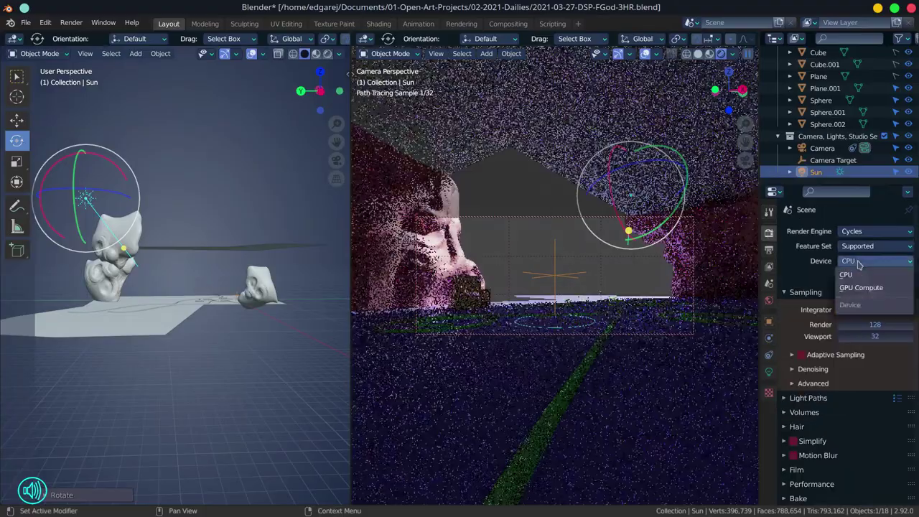
# Move the Sun to a new spot and change its direction.
pyautogui.moveTo(230, 234)
pyautogui.mouseDown()
pyautogui.moveTo(215, 237)
pyautogui.moveTo(205, 287)
pyautogui.moveTo(195, 281)
pyautogui.moveTo(108, 327)
pyautogui.moveTo(1, 346)
pyautogui.mouseUp()
pyautogui.hotkey('shift', 'space')
pyautogui.press('g')
pyautogui.hotkey('shift', 'space')
pyautogui.press('r')
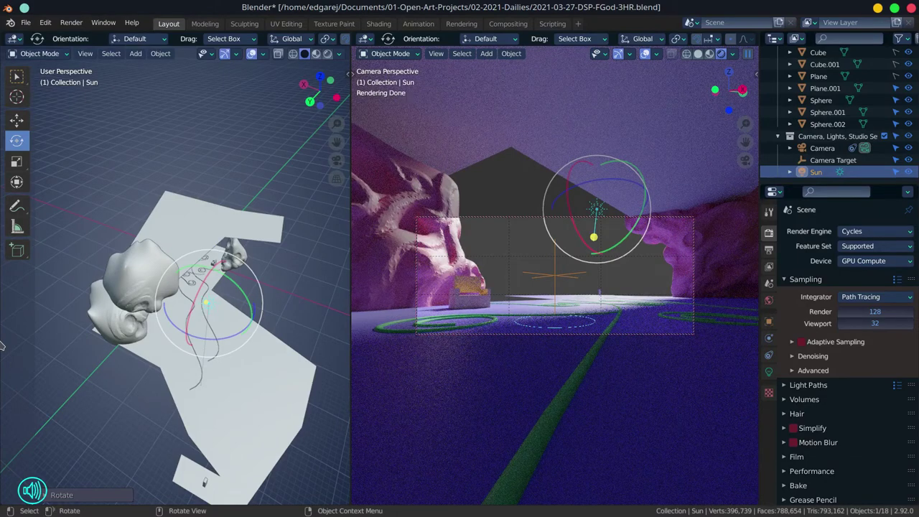
# Turn on viewport denoising and save the blend file.
pyautogui.click(792, 356)
pyautogui.click(842, 389)
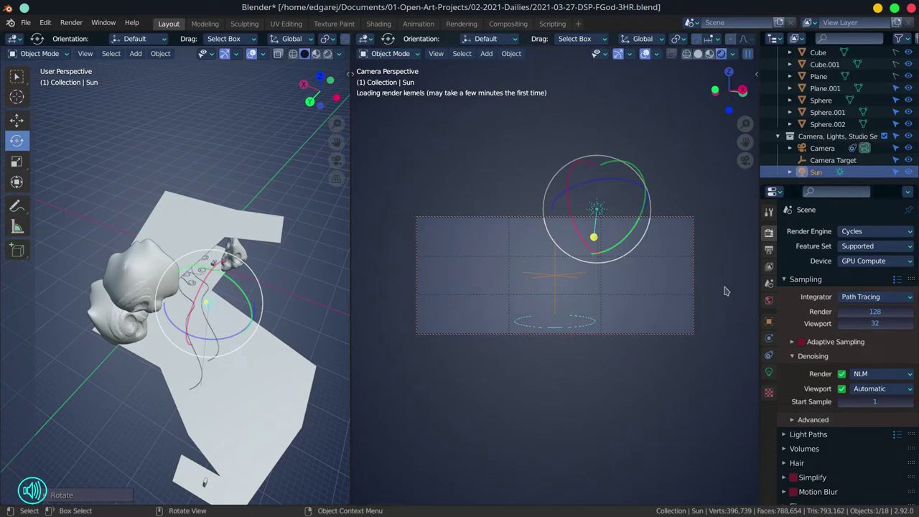
pyautogui.hotkey('ctrl', 's')
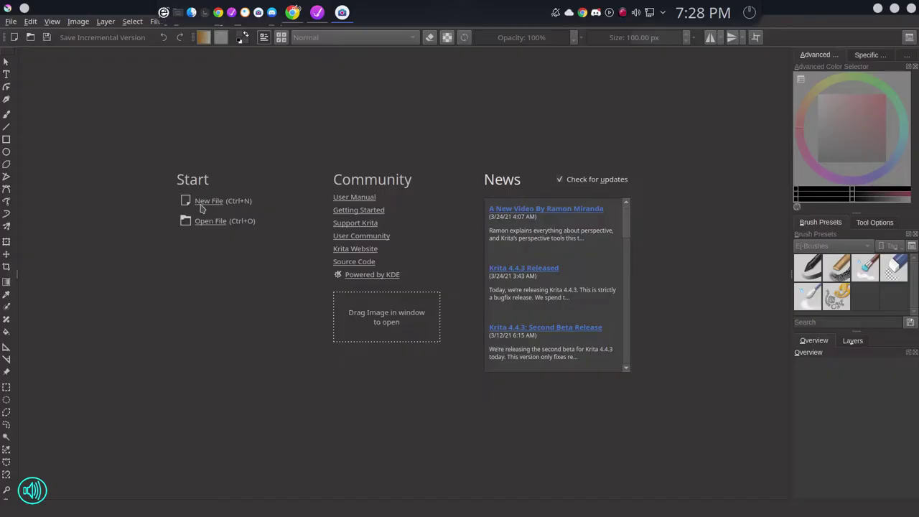
# Open the Blender render PNG in Krita.
pyautogui.hotkey('ctrl', 'o')
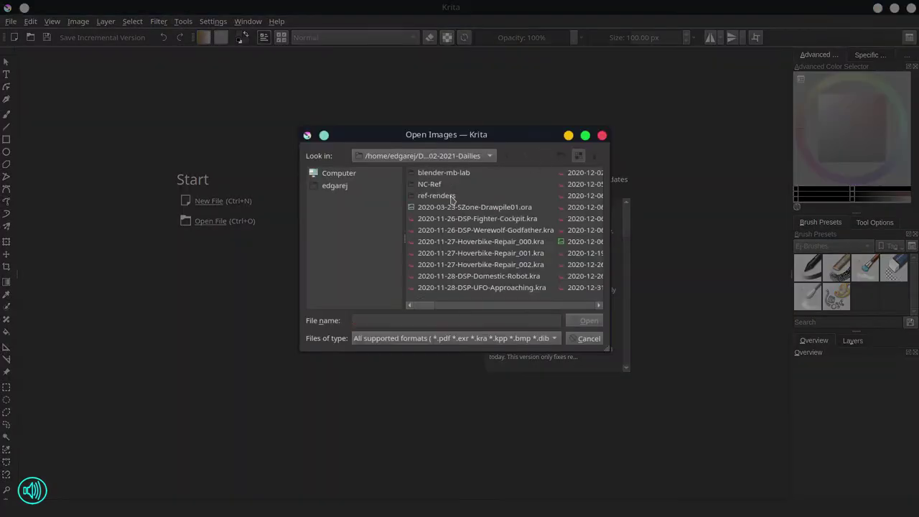
pyautogui.click(482, 207)
pyautogui.click(589, 321)
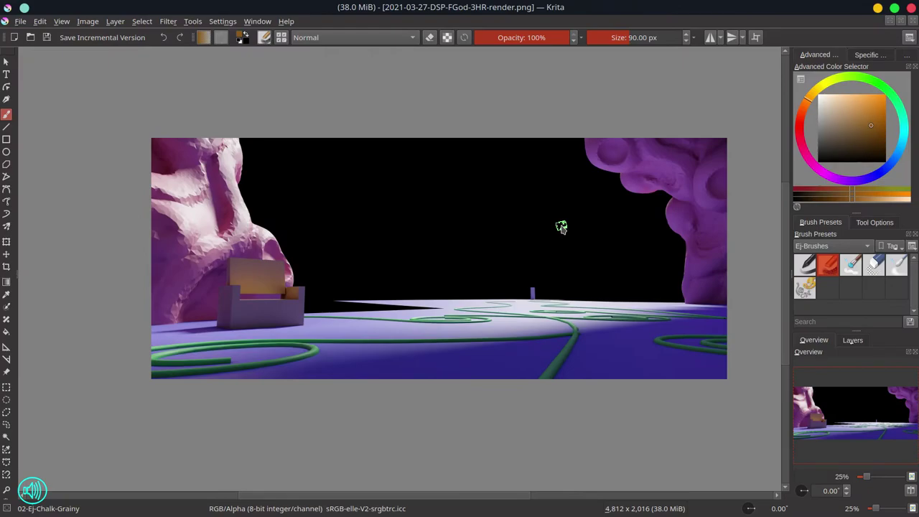
# Edit the document title, then scale the image to 5000 px wide.
pyautogui.click(21, 21)
pyautogui.click(72, 242)
pyautogui.click(394, 136)
pyautogui.write('F')
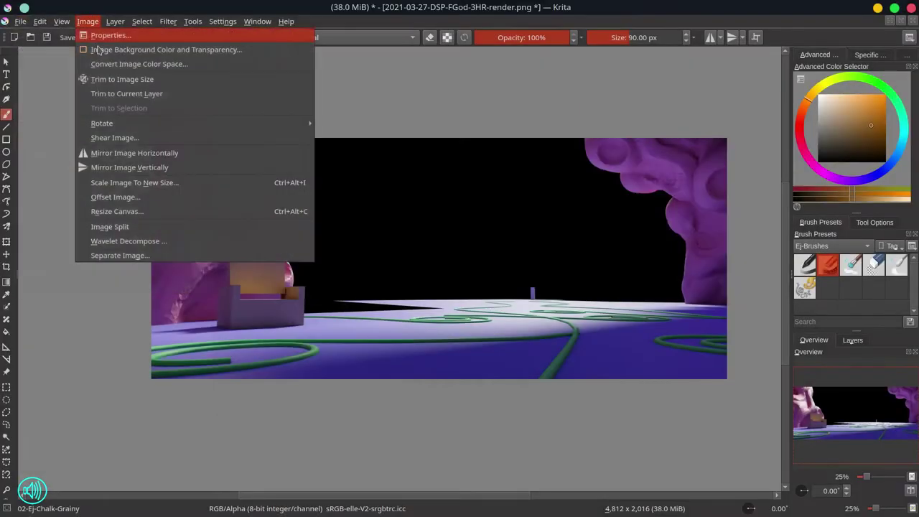
pyautogui.click(115, 176)
pyautogui.write('5000')
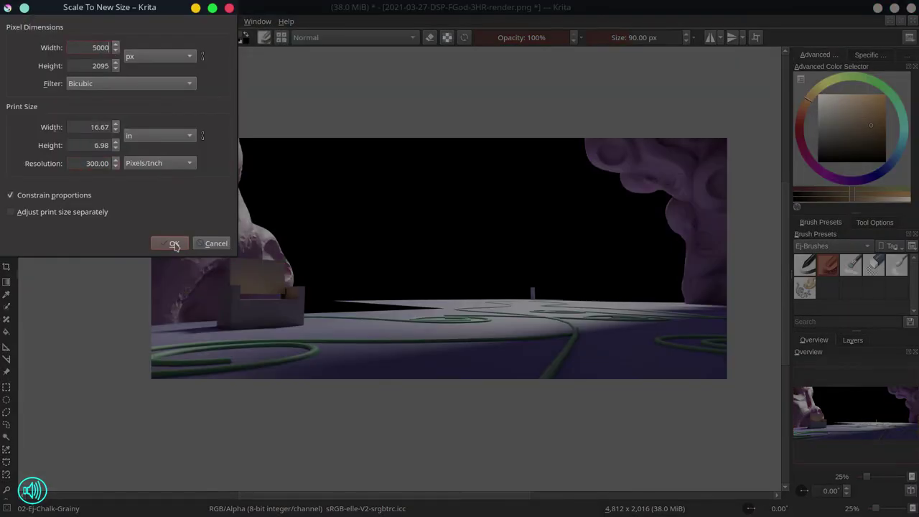
pyautogui.click(174, 242)
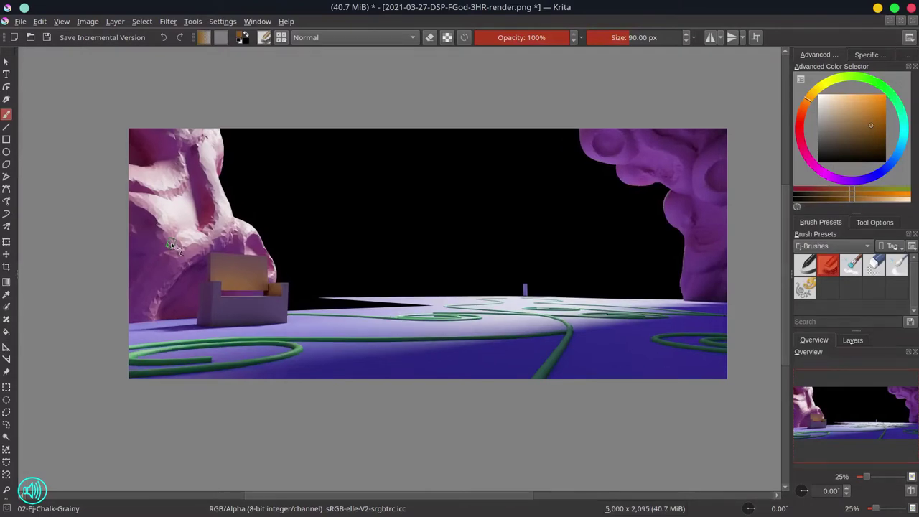
# Save the file as 2021-03-27-DSP-FGod-3HR_001.kra.
pyautogui.click(20, 21)
pyautogui.click(40, 92)
pyautogui.moveTo(442, 321); pyautogui.dragTo(465, 320)
pyautogui.write('_001')
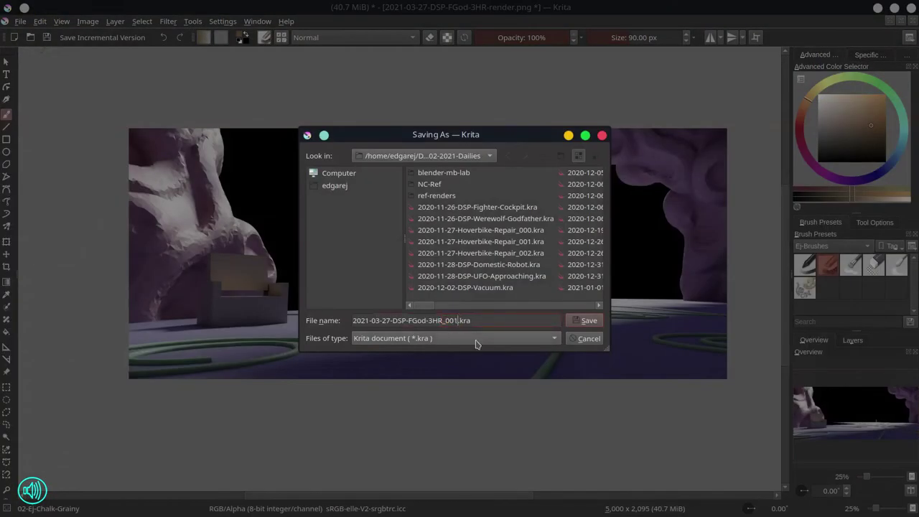
pyautogui.press('Return')
# Add a new paint layer and start filling it with a dark colour.
pyautogui.click(87, 21)
pyautogui.click(108, 69)
pyautogui.click(506, 352)
pyautogui.click(852, 340)
pyautogui.click(818, 158)
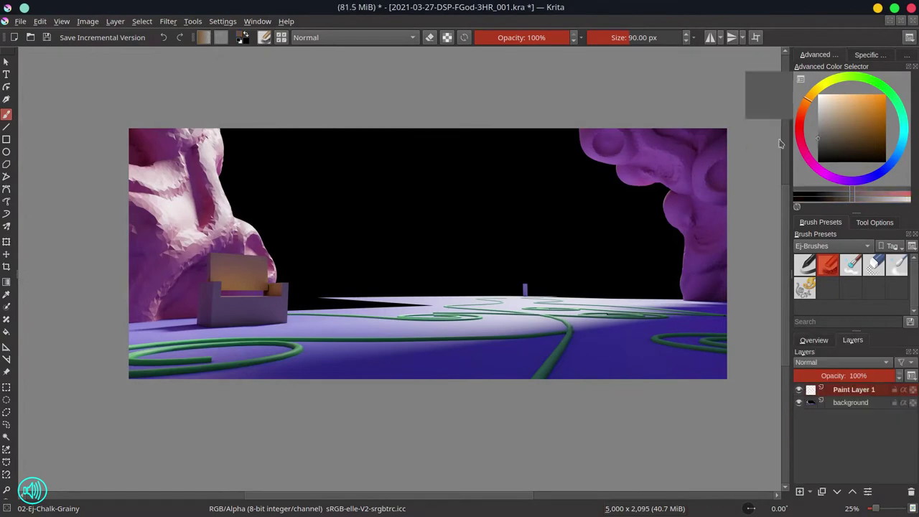
pyautogui.press('Insert')
pyautogui.press('f')
pyautogui.click(427, 251)
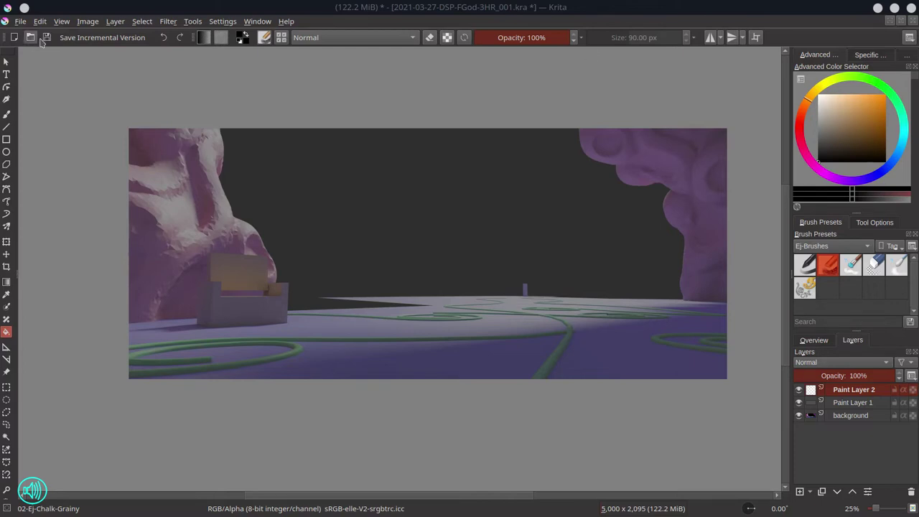
# With a slightly enlarged round sketching brush, draw a slumped figure on the throne box.
pyautogui.moveTo(290, 22)
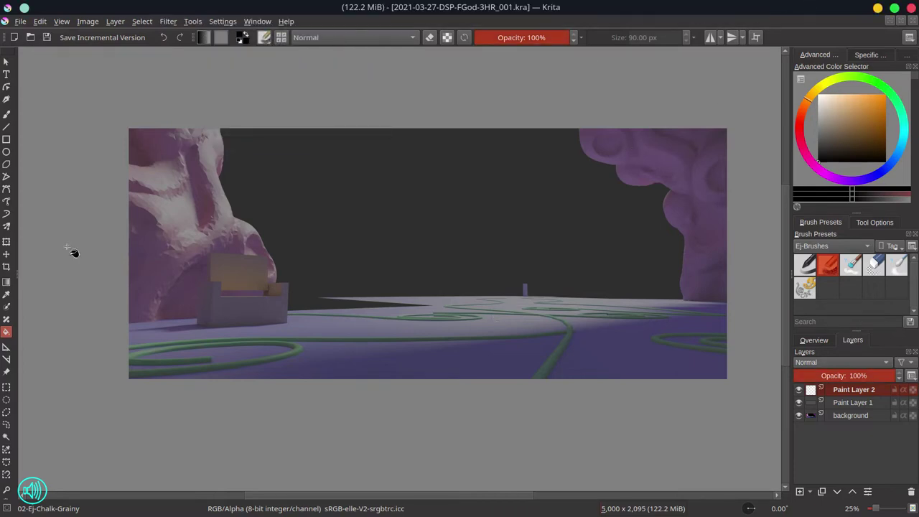
pyautogui.press('b')
pyautogui.moveTo(491, 258); pyautogui.dragTo(419, 332)
pyautogui.hotkey('ctrl', 'z')
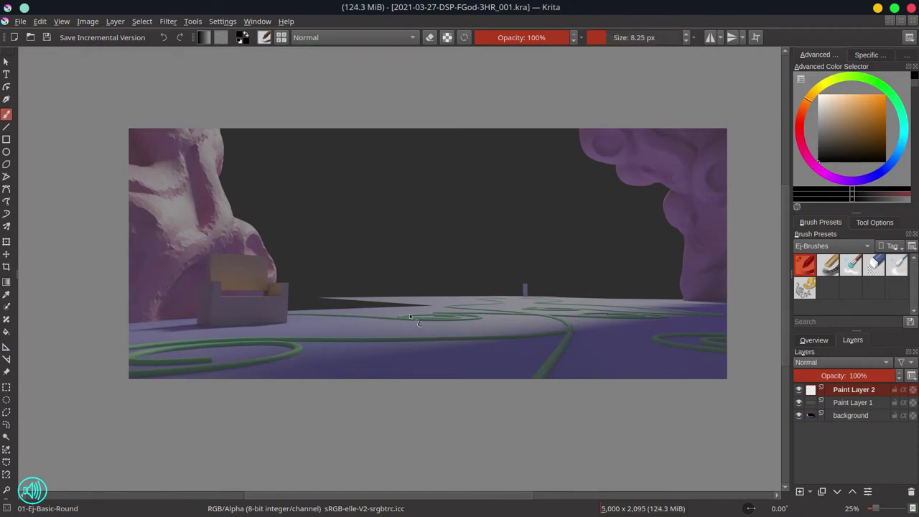
pyautogui.moveTo(280, 228); pyautogui.dragTo(278, 210)
pyautogui.moveTo(230, 295); pyautogui.dragTo(234, 290)
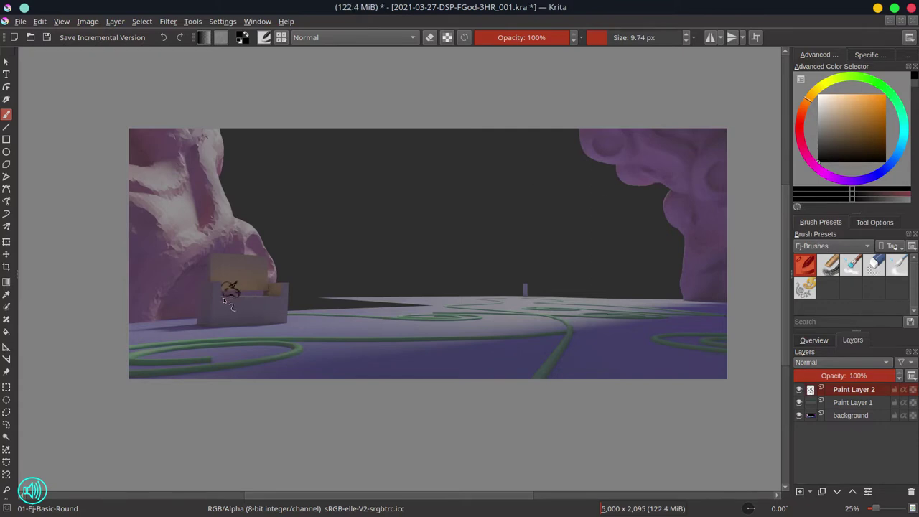
pyautogui.moveTo(236, 287)
pyautogui.mouseDown()
pyautogui.moveTo(261, 297)
pyautogui.moveTo(237, 284)
pyautogui.moveTo(270, 295)
pyautogui.moveTo(222, 260)
pyautogui.moveTo(220, 296)
pyautogui.moveTo(281, 297)
pyautogui.mouseUp()
pyautogui.moveTo(228, 311)
pyautogui.mouseDown()
pyautogui.moveTo(265, 307)
pyautogui.moveTo(246, 290)
pyautogui.moveTo(248, 309)
pyautogui.moveTo(260, 312)
pyautogui.moveTo(246, 319)
pyautogui.moveTo(283, 300)
pyautogui.mouseUp()
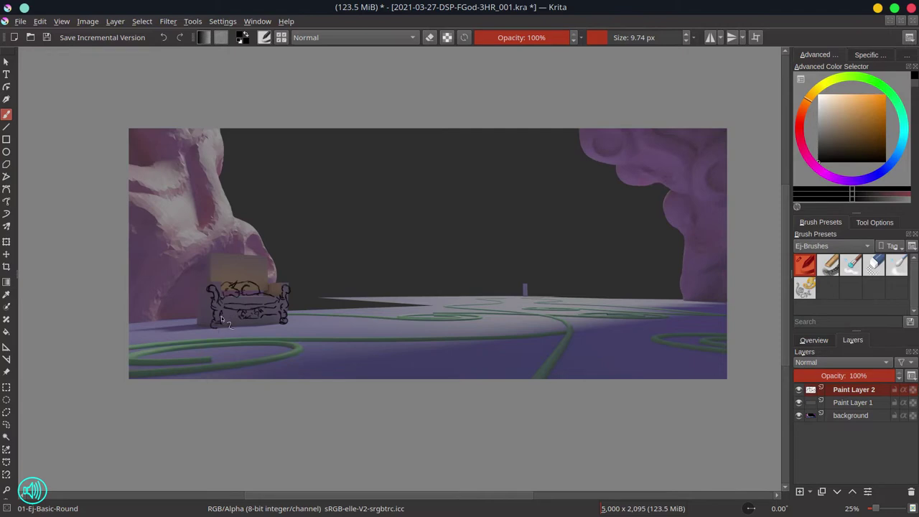
# Draw the throne's tall back rising above the sofa and a curl on its left arm.
pyautogui.moveTo(201, 285); pyautogui.dragTo(209, 324)
pyautogui.moveTo(219, 245)
pyautogui.mouseDown()
pyautogui.moveTo(261, 247)
pyautogui.moveTo(218, 245)
pyautogui.moveTo(210, 283)
pyautogui.mouseUp()
pyautogui.moveTo(251, 244); pyautogui.dragTo(256, 296)
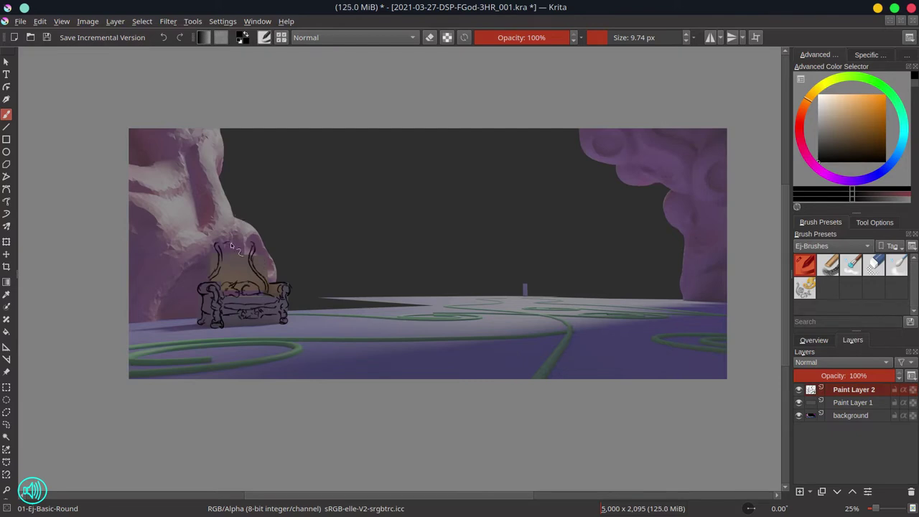
pyautogui.moveTo(224, 251); pyautogui.dragTo(244, 235)
pyautogui.click(813, 340)
# Mirror the canvas, erase and redraw the sofa front, and add floor shapes at the right.
pyautogui.press('m')
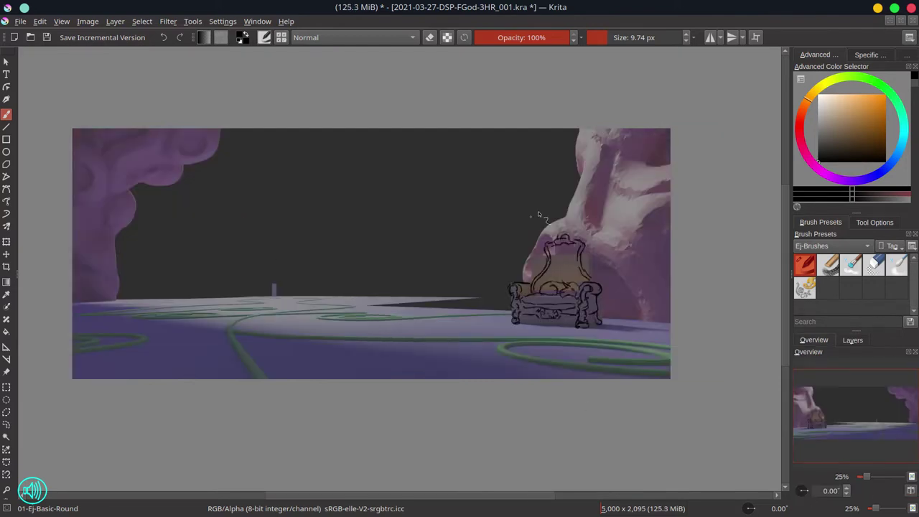
pyautogui.press('/')
pyautogui.press('/')
pyautogui.moveTo(515, 332)
pyautogui.mouseDown()
pyautogui.moveTo(465, 313)
pyautogui.moveTo(513, 284)
pyautogui.moveTo(515, 331)
pyautogui.moveTo(491, 311)
pyautogui.moveTo(506, 337)
pyautogui.moveTo(500, 312)
pyautogui.moveTo(492, 308)
pyautogui.moveTo(498, 323)
pyautogui.moveTo(486, 305)
pyautogui.moveTo(481, 321)
pyautogui.moveTo(483, 302)
pyautogui.moveTo(493, 323)
pyautogui.moveTo(515, 330)
pyautogui.moveTo(479, 329)
pyautogui.mouseUp()
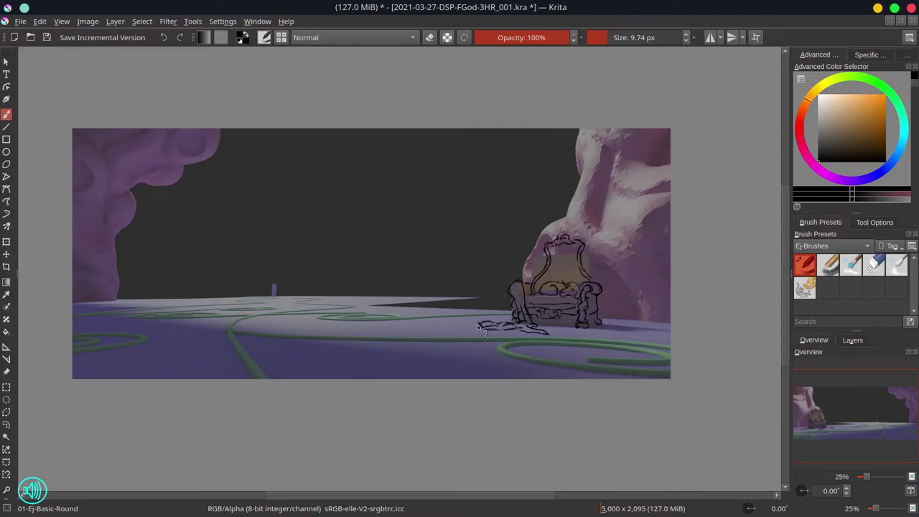
pyautogui.press('/')
pyautogui.moveTo(563, 321)
pyautogui.mouseDown()
pyautogui.moveTo(550, 310)
pyautogui.moveTo(565, 305)
pyautogui.moveTo(553, 339)
pyautogui.mouseUp()
pyautogui.press('/')
pyautogui.press('/')
pyautogui.press('/')
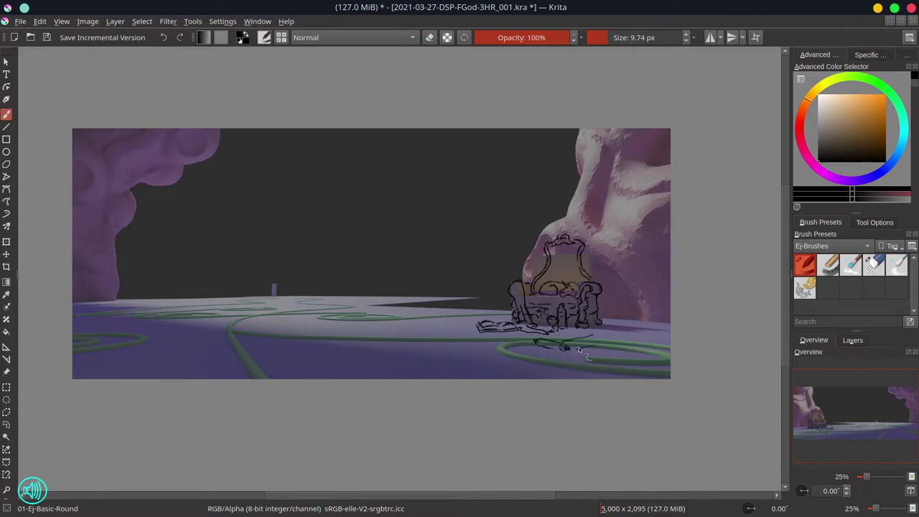
pyautogui.moveTo(619, 339); pyautogui.dragTo(642, 341)
# Sketch a book below the throne, viewing the sketch layer on its own.
pyautogui.hotkey('ctrl', 'shift', 'i')
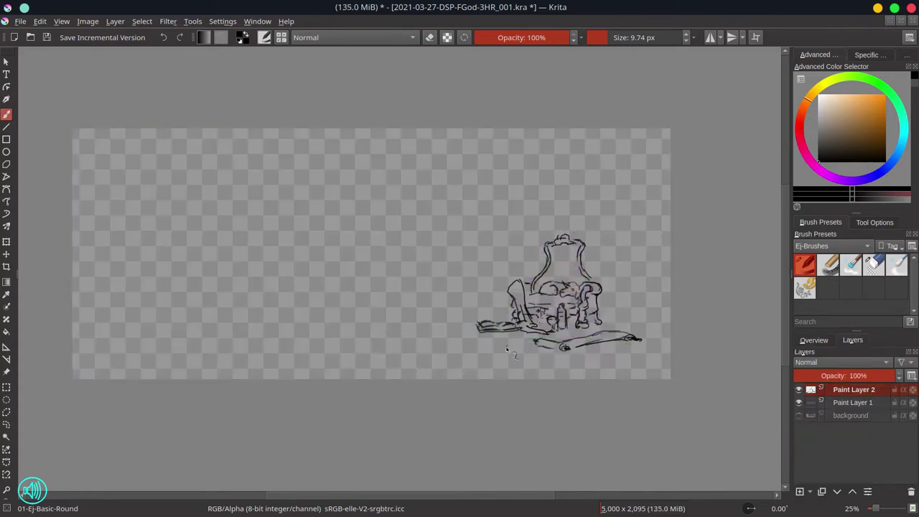
pyautogui.moveTo(502, 348)
pyautogui.mouseDown()
pyautogui.moveTo(551, 346)
pyautogui.moveTo(551, 356)
pyautogui.mouseUp()
pyautogui.press('/')
pyautogui.press('/')
pyautogui.moveTo(563, 349); pyautogui.dragTo(567, 350)
pyautogui.hotkey('ctrl', 'shift', 'i')
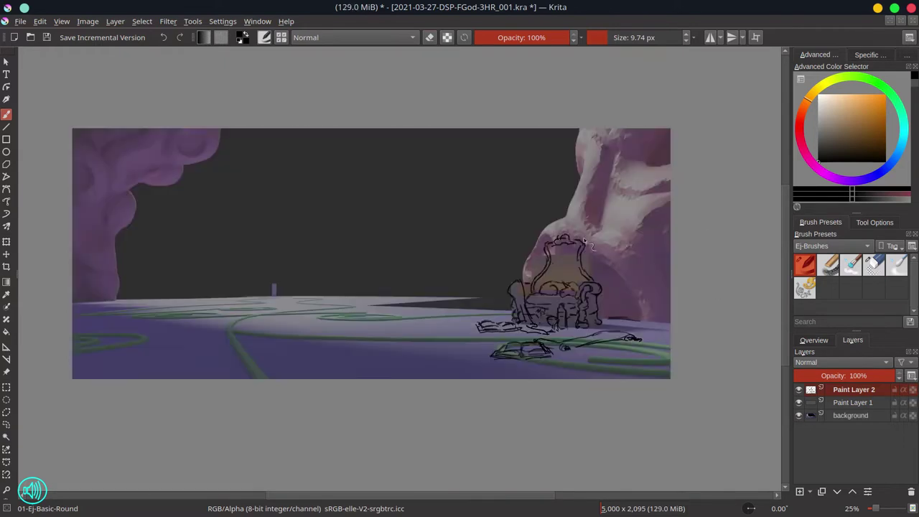
# Start the giant machine behind the throne with a segmented tube and neck-shoulder outline.
pyautogui.moveTo(539, 234)
pyautogui.mouseDown()
pyautogui.moveTo(530, 255)
pyautogui.moveTo(547, 217)
pyautogui.moveTo(548, 229)
pyautogui.moveTo(571, 237)
pyautogui.mouseUp()
pyautogui.moveTo(624, 256)
pyautogui.mouseDown()
pyautogui.moveTo(642, 312)
pyautogui.moveTo(652, 285)
pyautogui.moveTo(662, 324)
pyautogui.mouseUp()
pyautogui.moveTo(631, 252)
pyautogui.mouseDown()
pyautogui.moveTo(613, 287)
pyautogui.moveTo(633, 298)
pyautogui.moveTo(644, 223)
pyautogui.moveTo(653, 265)
pyautogui.moveTo(669, 274)
pyautogui.moveTo(669, 313)
pyautogui.mouseUp()
pyautogui.moveTo(596, 142)
pyautogui.mouseDown()
pyautogui.moveTo(580, 214)
pyautogui.moveTo(603, 162)
pyautogui.mouseUp()
pyautogui.moveTo(583, 214)
pyautogui.mouseDown()
pyautogui.moveTo(596, 236)
pyautogui.moveTo(649, 204)
pyautogui.moveTo(641, 207)
pyautogui.mouseUp()
pyautogui.click(798, 415)
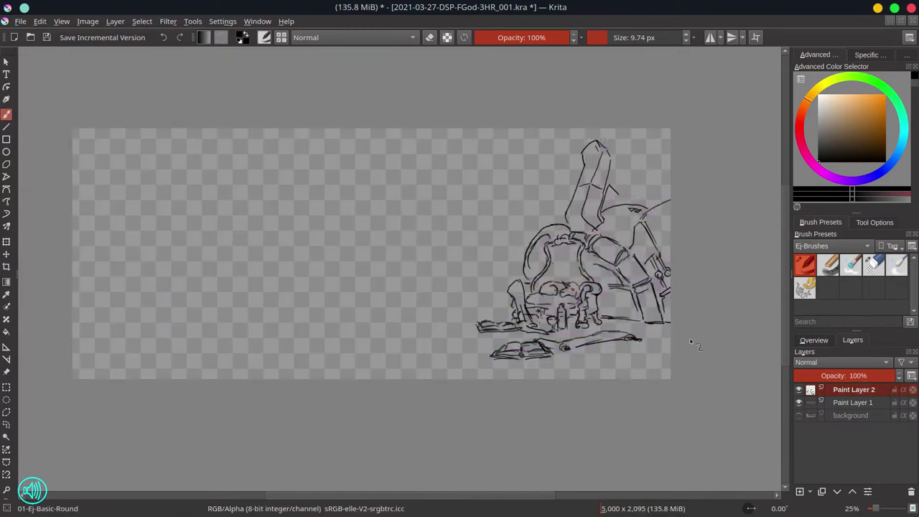
pyautogui.click(799, 415)
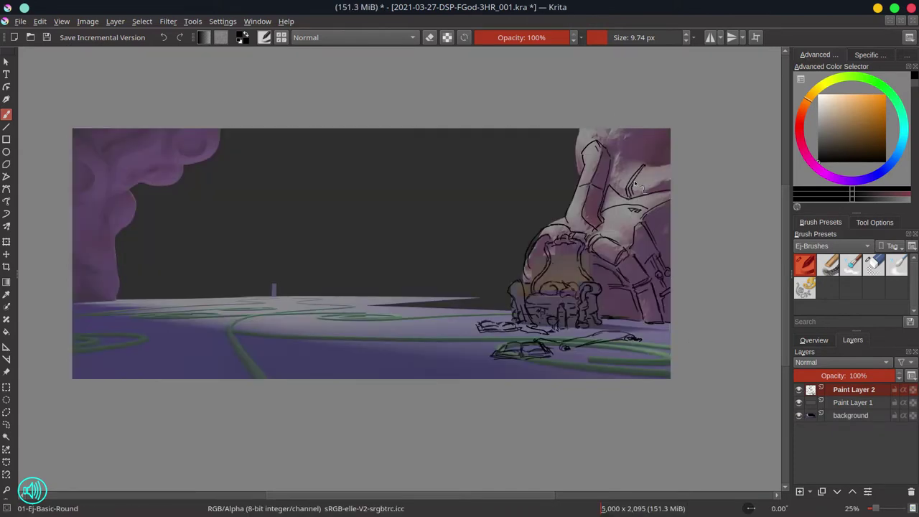
# Hatch the machine's upper part and add diagonal spikes pointing left near the top.
pyautogui.moveTo(634, 183)
pyautogui.mouseDown()
pyautogui.moveTo(649, 166)
pyautogui.moveTo(638, 188)
pyautogui.moveTo(617, 191)
pyautogui.moveTo(655, 144)
pyautogui.moveTo(670, 152)
pyautogui.mouseUp()
pyautogui.moveTo(580, 163)
pyautogui.mouseDown()
pyautogui.moveTo(577, 130)
pyautogui.moveTo(615, 143)
pyautogui.mouseUp()
pyautogui.moveTo(574, 172)
pyautogui.mouseDown()
pyautogui.moveTo(521, 202)
pyautogui.moveTo(572, 152)
pyautogui.mouseUp()
pyautogui.click(799, 416)
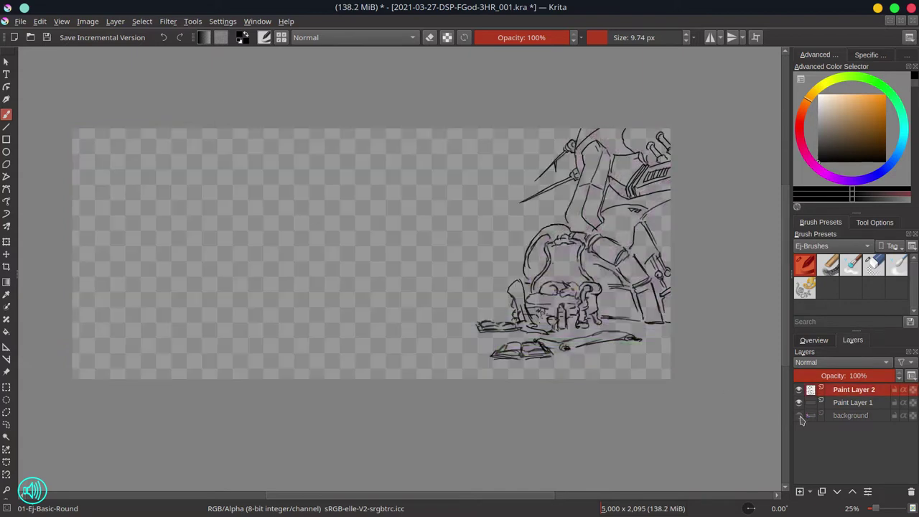
pyautogui.click(799, 415)
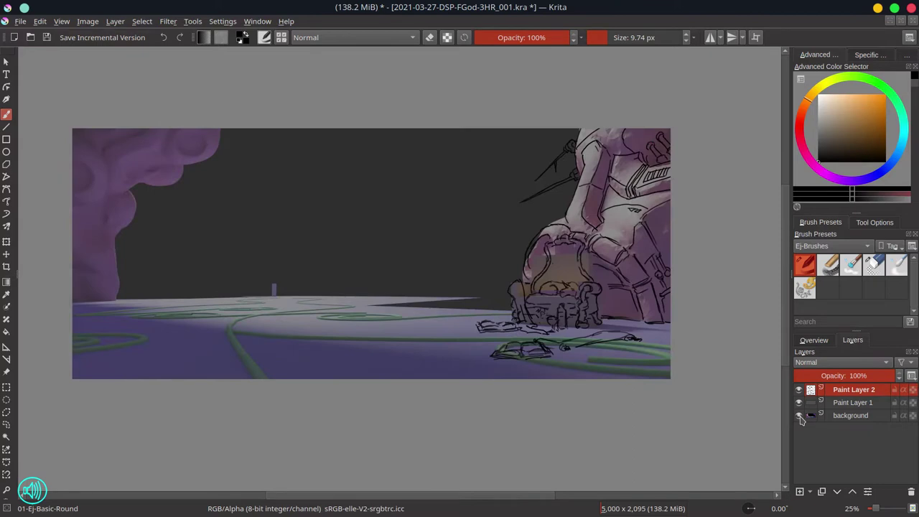
# Draw round porthole shapes, box details and hatching over the left rock formation.
pyautogui.moveTo(94, 243)
pyautogui.mouseDown()
pyautogui.moveTo(135, 249)
pyautogui.moveTo(118, 268)
pyautogui.moveTo(89, 266)
pyautogui.moveTo(79, 250)
pyautogui.moveTo(106, 274)
pyautogui.moveTo(115, 269)
pyautogui.moveTo(96, 290)
pyautogui.mouseUp()
pyautogui.moveTo(119, 203)
pyautogui.mouseDown()
pyautogui.moveTo(130, 225)
pyautogui.moveTo(121, 192)
pyautogui.moveTo(135, 209)
pyautogui.mouseUp()
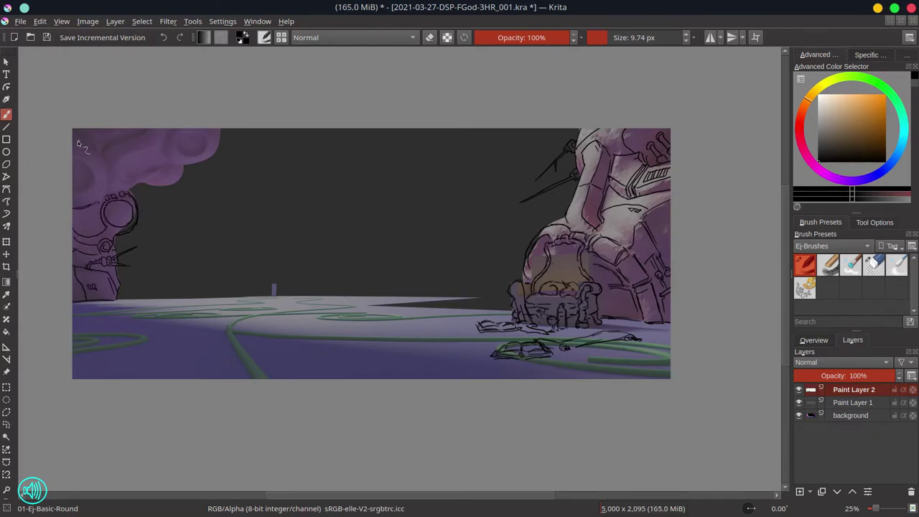
pyautogui.moveTo(72, 163)
pyautogui.mouseDown()
pyautogui.moveTo(86, 136)
pyautogui.moveTo(99, 170)
pyautogui.mouseUp()
pyautogui.moveTo(166, 143)
pyautogui.mouseDown()
pyautogui.moveTo(189, 165)
pyautogui.moveTo(217, 141)
pyautogui.moveTo(186, 136)
pyautogui.moveTo(223, 147)
pyautogui.mouseUp()
pyautogui.moveTo(128, 195)
pyautogui.mouseDown()
pyautogui.moveTo(152, 172)
pyautogui.moveTo(141, 190)
pyautogui.moveTo(140, 172)
pyautogui.moveTo(174, 218)
pyautogui.mouseUp()
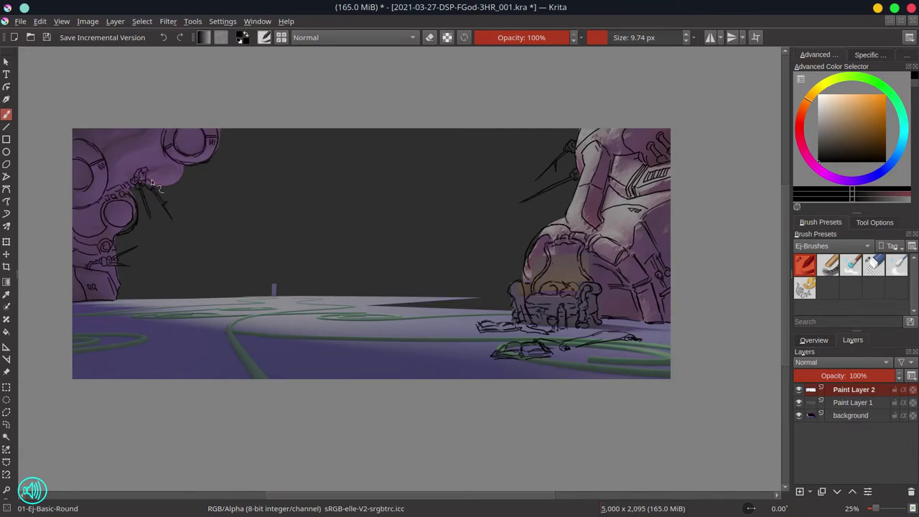
pyautogui.moveTo(149, 171)
pyautogui.mouseDown()
pyautogui.moveTo(170, 152)
pyautogui.moveTo(122, 164)
pyautogui.moveTo(126, 181)
pyautogui.moveTo(129, 163)
pyautogui.moveTo(151, 155)
pyautogui.moveTo(106, 152)
pyautogui.moveTo(118, 135)
pyautogui.moveTo(103, 147)
pyautogui.moveTo(95, 130)
pyautogui.moveTo(88, 137)
pyautogui.moveTo(119, 136)
pyautogui.mouseUp()
# Check the line art without the background and save the document with Ctrl+S.
pyautogui.click(798, 416)
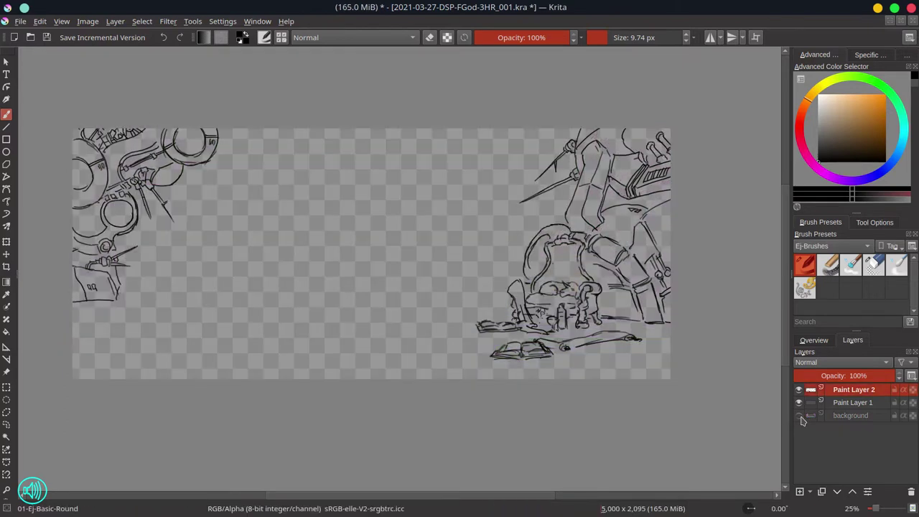
pyautogui.click(798, 416)
pyautogui.hotkey('ctrl', 's')
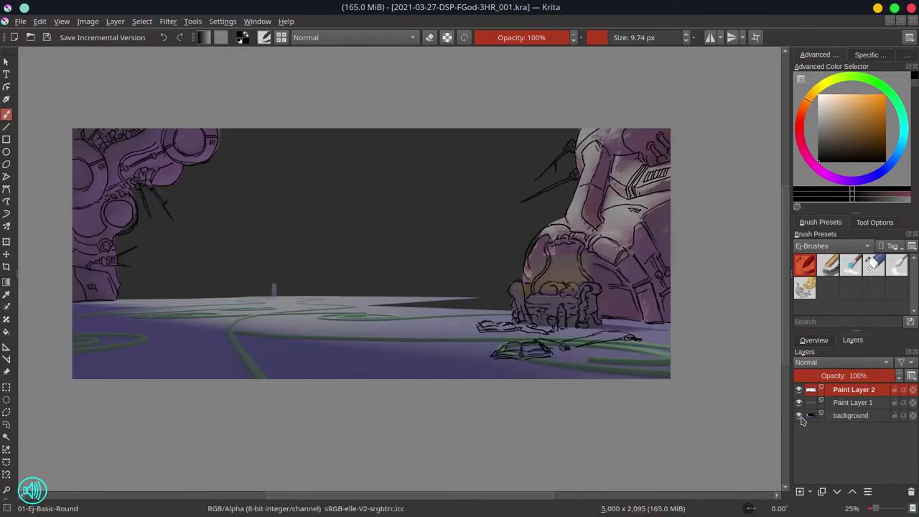
pyautogui.click(132, 302)
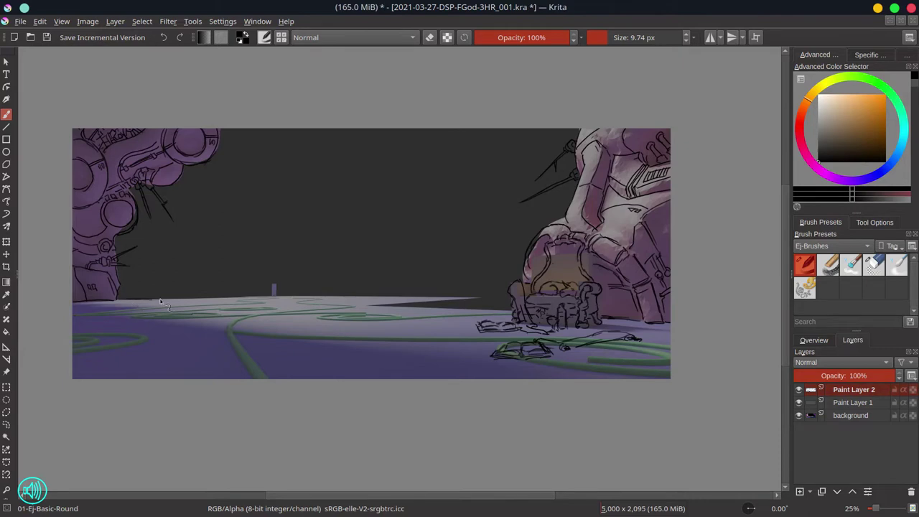
pyautogui.press('/')
# Zoom in and tilt the canvas to ink the horizon edge toward the post.
pyautogui.press('/')
pyautogui.hotkey('ctrl', 's')
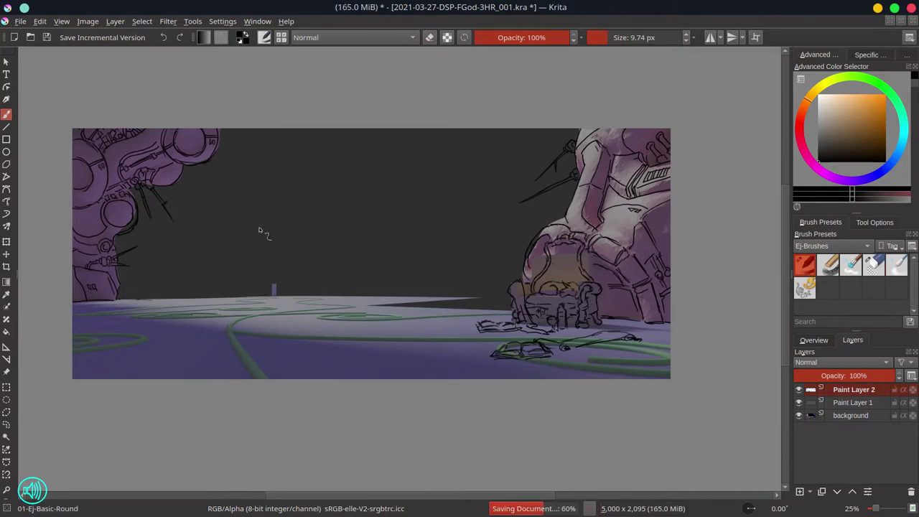
pyautogui.scroll(4, 260, 230)
pyautogui.press('/')
pyautogui.moveTo(259, 229); pyautogui.dragTo(161, 317)
pyautogui.press('/')
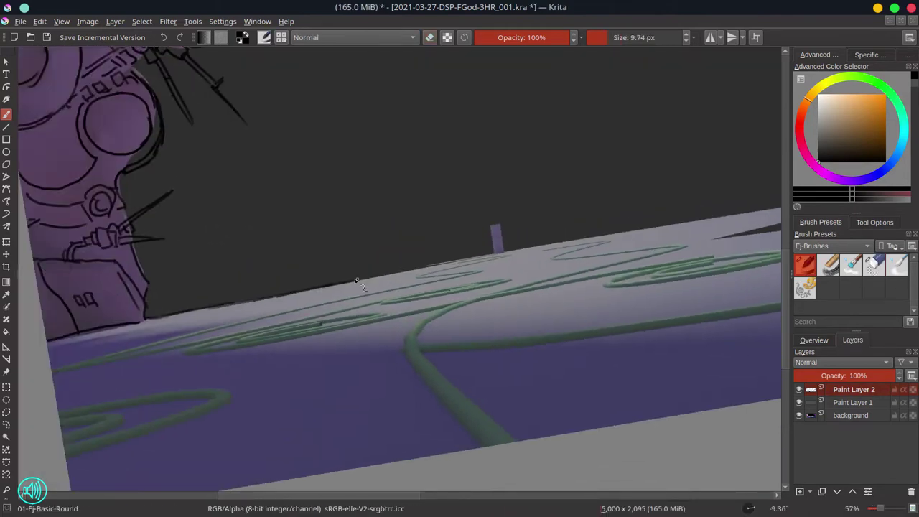
pyautogui.moveTo(355, 281); pyautogui.dragTo(497, 251)
pyautogui.hotkey('ctrl', 's')
# Level the view and draw the dark horizon line out to the left edge.
pyautogui.press('5')
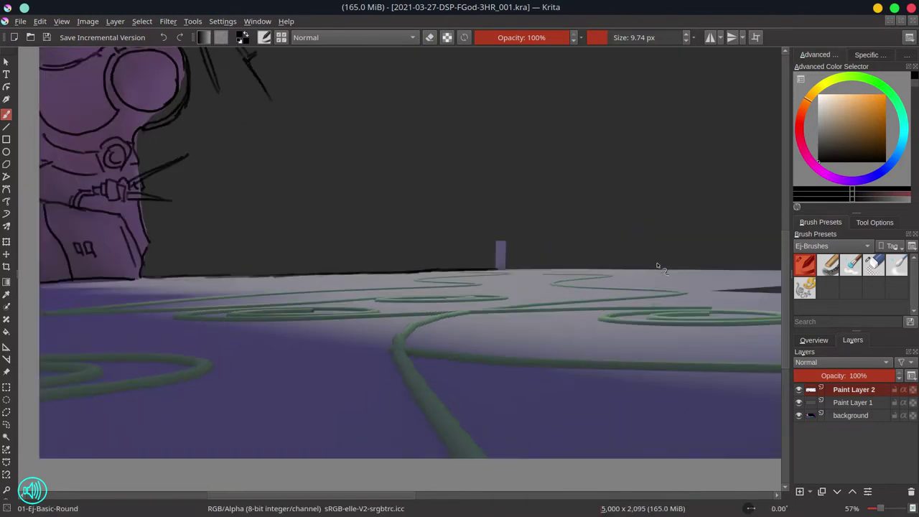
pyautogui.scroll(-4, 460, 302)
pyautogui.moveTo(459, 302)
pyautogui.mouseDown()
pyautogui.moveTo(539, 315)
pyautogui.moveTo(484, 319)
pyautogui.moveTo(526, 314)
pyautogui.moveTo(522, 322)
pyautogui.moveTo(553, 315)
pyautogui.mouseUp()
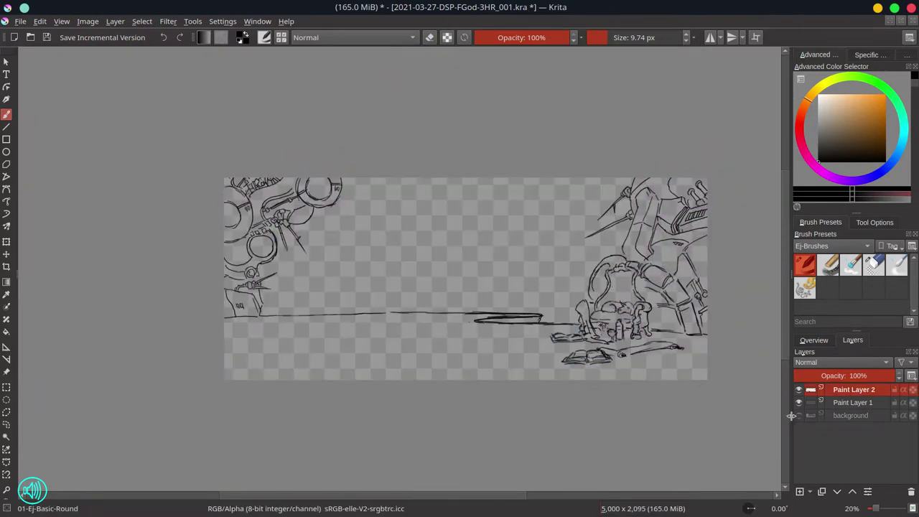
pyautogui.moveTo(248, 323)
pyautogui.mouseDown()
pyautogui.moveTo(228, 318)
pyautogui.moveTo(260, 320)
pyautogui.mouseUp()
pyautogui.hotkey('ctrl', 's')
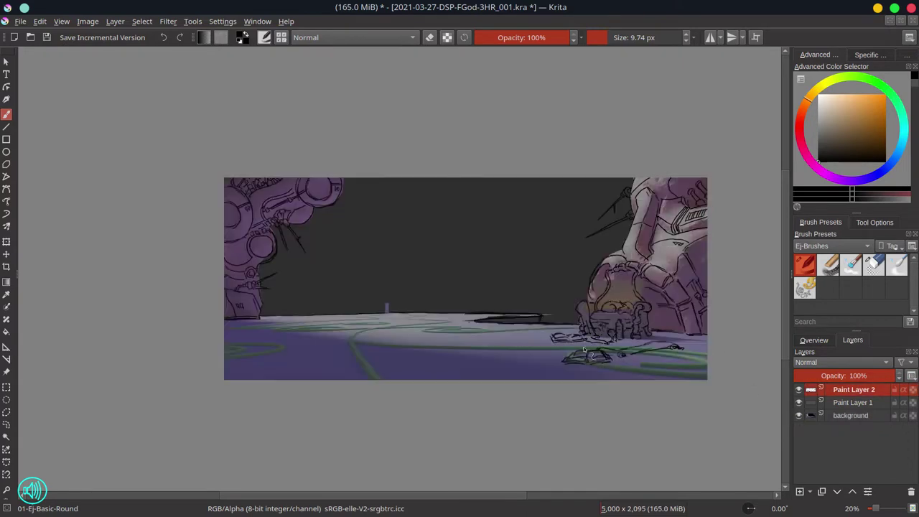
# Trace the sweeping floor curves rightward and hatch along the ground line.
pyautogui.moveTo(363, 330); pyautogui.dragTo(352, 377)
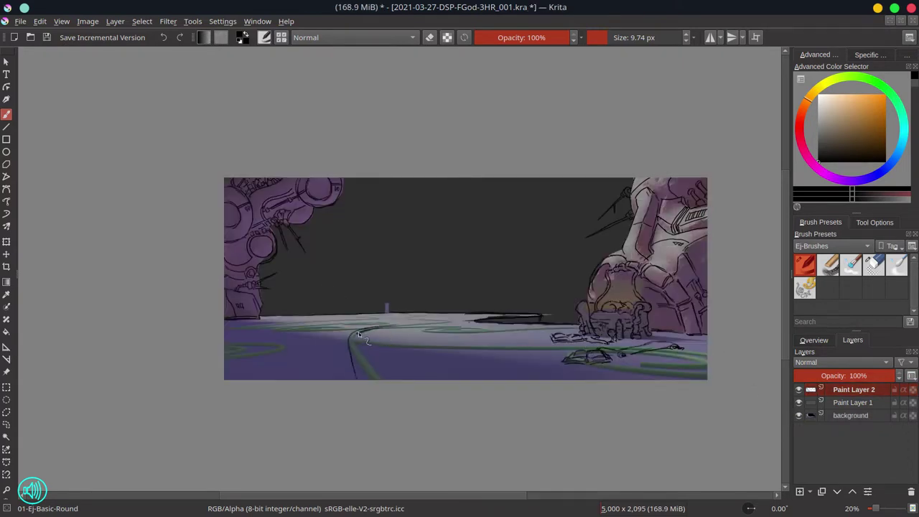
pyautogui.moveTo(357, 338)
pyautogui.mouseDown()
pyautogui.moveTo(583, 347)
pyautogui.moveTo(694, 356)
pyautogui.moveTo(646, 365)
pyautogui.moveTo(659, 356)
pyautogui.moveTo(711, 367)
pyautogui.mouseUp()
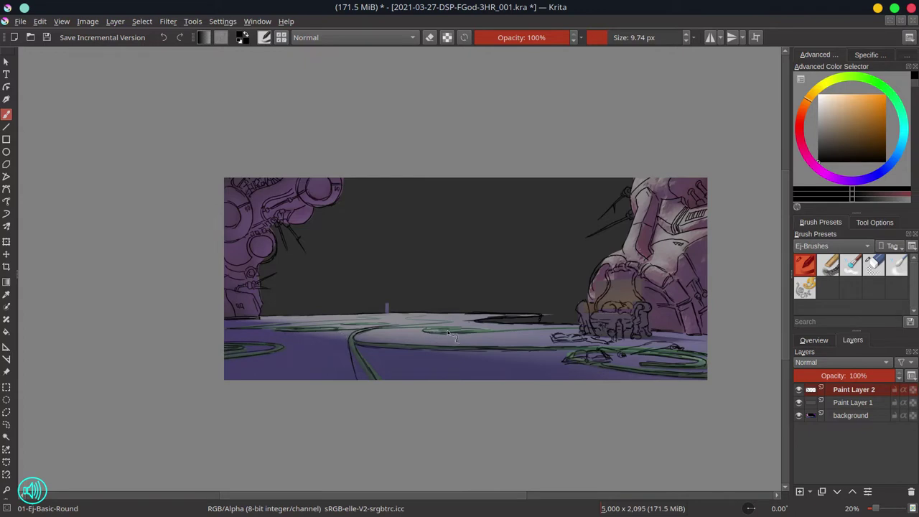
pyautogui.click(798, 415)
pyautogui.moveTo(338, 325)
pyautogui.mouseDown()
pyautogui.moveTo(459, 327)
pyautogui.moveTo(271, 324)
pyautogui.mouseUp()
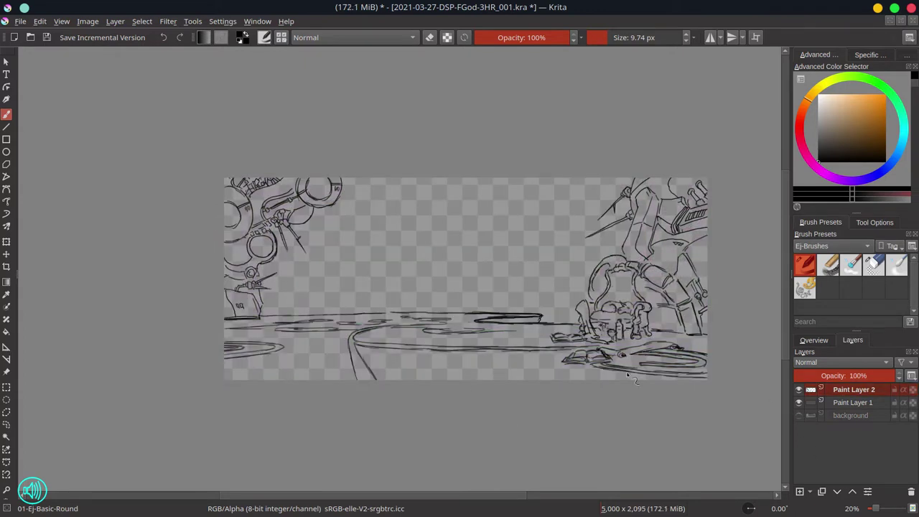
pyautogui.click(798, 415)
# Sketch the winged figure's legs, head and raised wings on the distant post.
pyautogui.scroll(7, 369, 237)
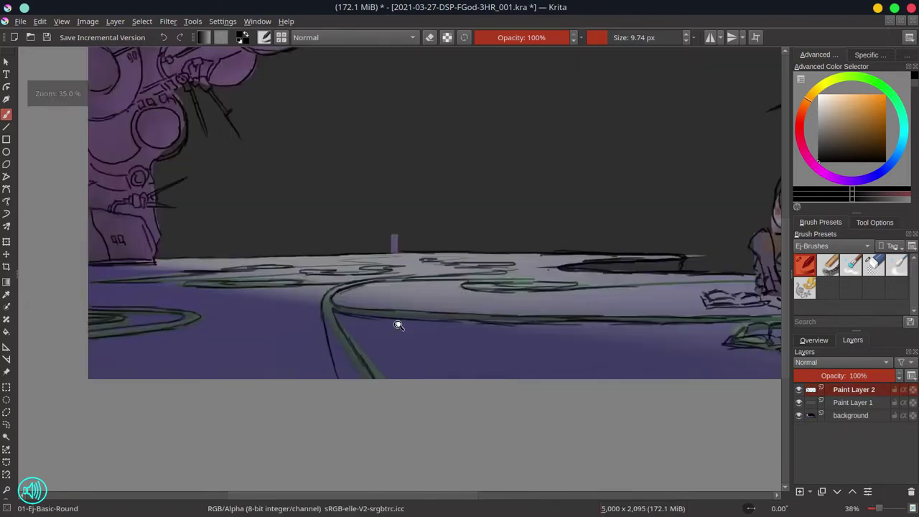
pyautogui.moveTo(342, 310)
pyautogui.mouseDown()
pyautogui.moveTo(344, 272)
pyautogui.moveTo(323, 277)
pyautogui.mouseUp()
pyautogui.moveTo(347, 255); pyautogui.dragTo(347, 279)
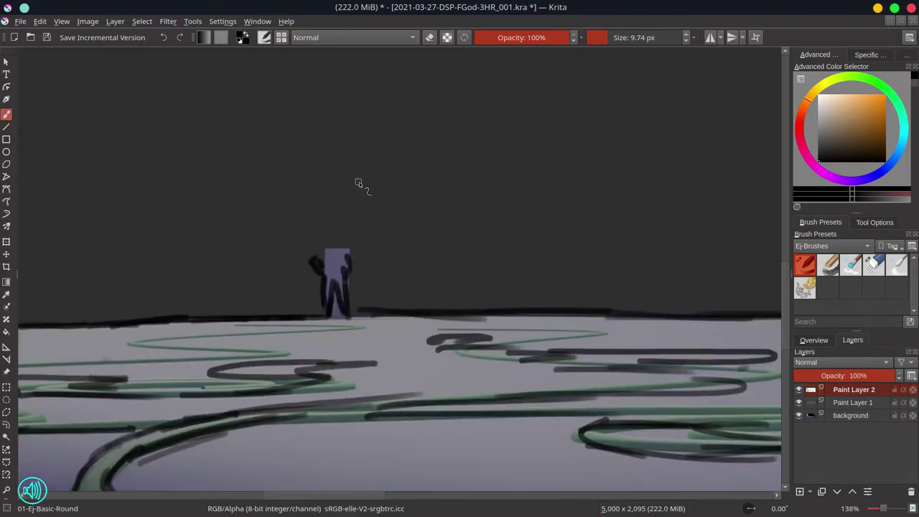
pyautogui.hotkey('ctrl', 'z')
pyautogui.hotkey('ctrl', 'z')
pyautogui.moveTo(332, 233)
pyautogui.mouseDown()
pyautogui.moveTo(306, 239)
pyautogui.moveTo(323, 246)
pyautogui.moveTo(396, 200)
pyautogui.moveTo(379, 238)
pyautogui.moveTo(313, 277)
pyautogui.mouseUp()
pyautogui.moveTo(351, 252); pyautogui.dragTo(359, 276)
# Check the figure without the background, zoom back out and save the document.
pyautogui.click(798, 415)
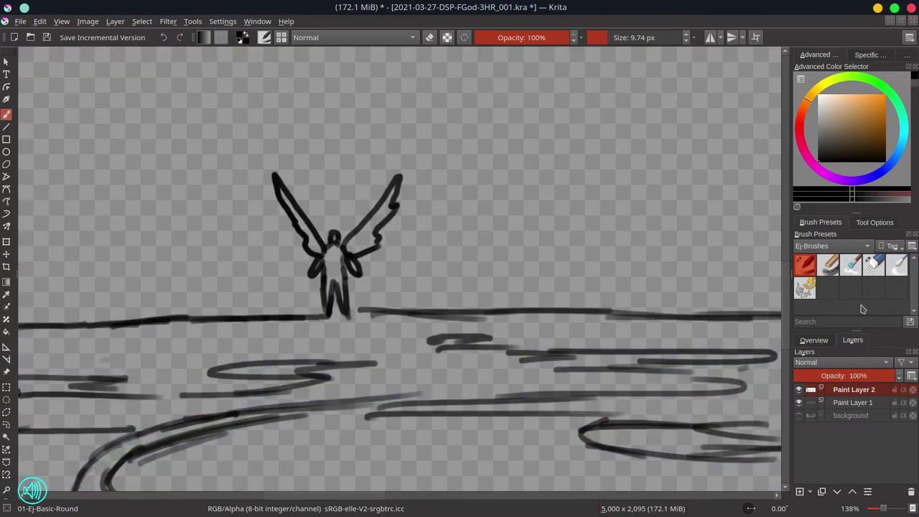
pyautogui.click(873, 264)
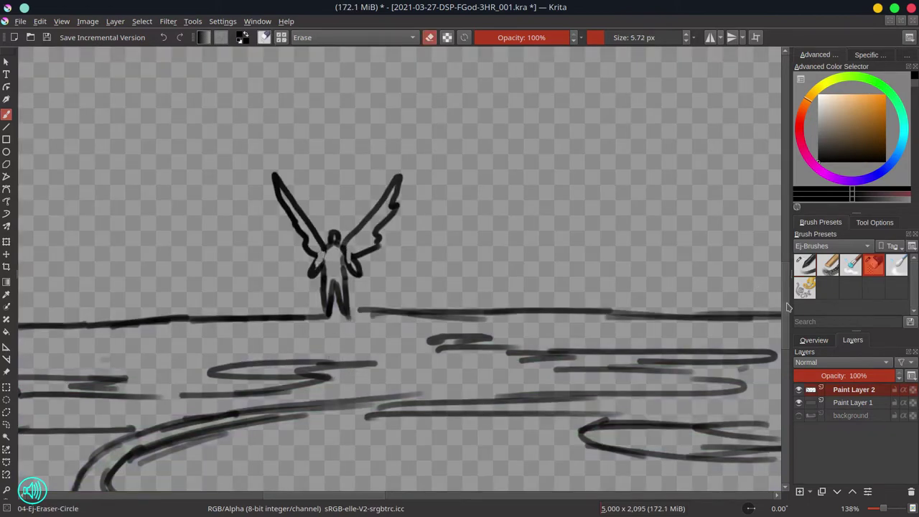
pyautogui.click(804, 264)
pyautogui.scroll(-10, 753, 287)
pyautogui.hotkey('ctrl', 's')
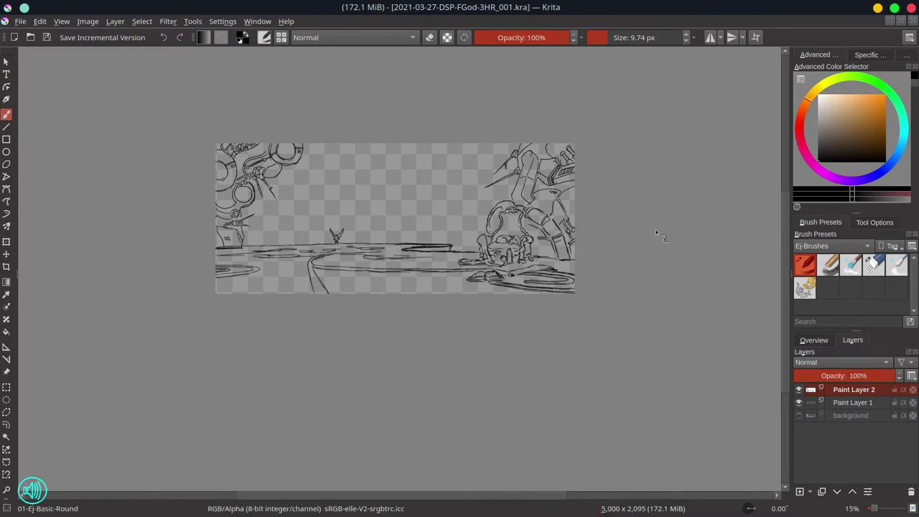
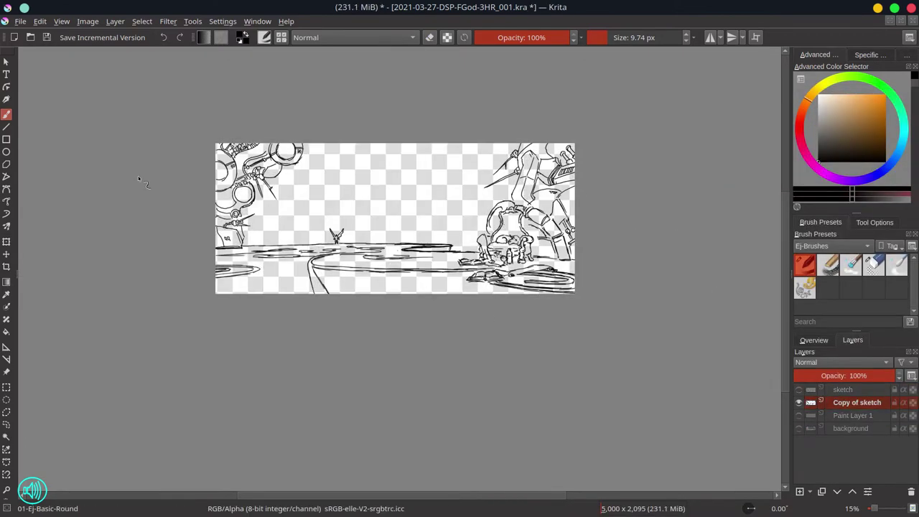
# Convert Paint Layer 1 into a transparency mask.
pyautogui.click(141, 21)
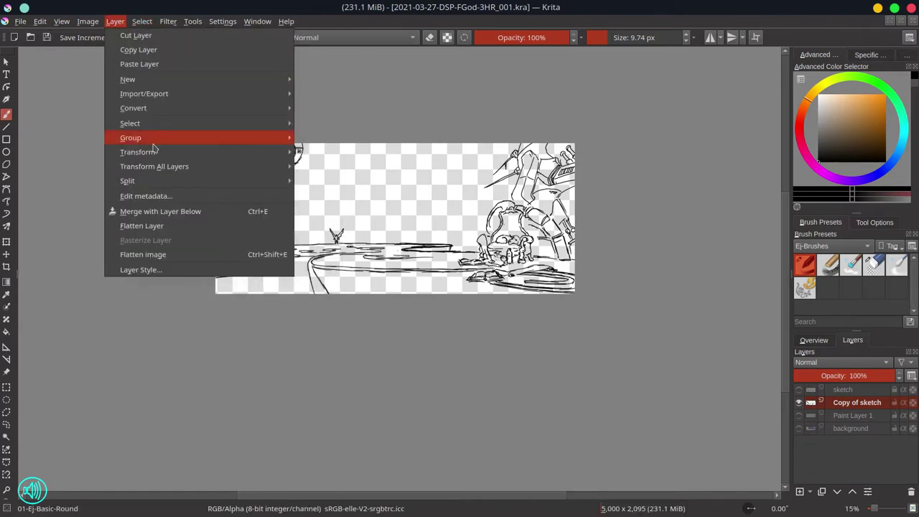
pyautogui.moveTo(162, 127)
pyautogui.press('Escape')
pyautogui.rightClick(854, 415)
pyautogui.press('Escape')
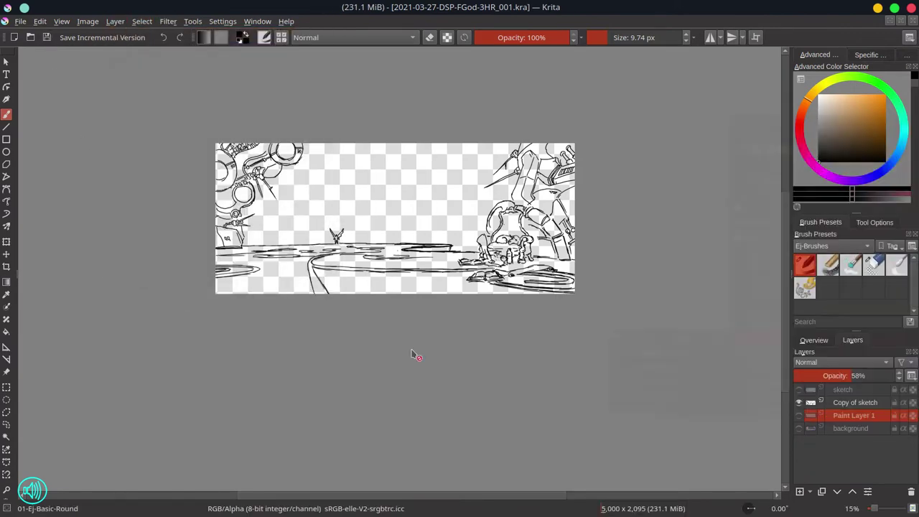
pyautogui.click(798, 415)
pyautogui.rightClick(855, 415)
pyautogui.click(790, 248)
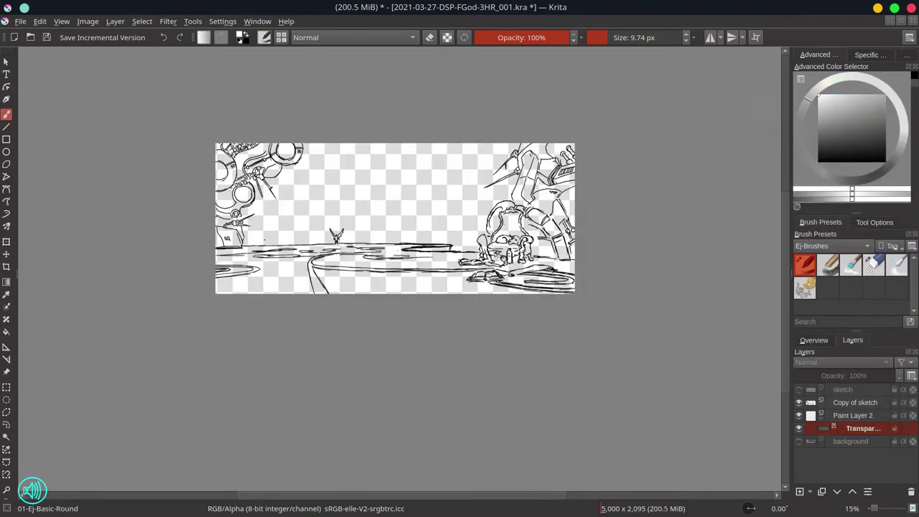
# Fill Paint Layer 2 with orange and paint the mask with a ~241 px brush to reveal the ground.
pyautogui.keyDown('shift'); pyautogui.moveTo(342, 249); pyautogui.dragTo(357, 239); pyautogui.keyUp('shift')
pyautogui.press('pageup')
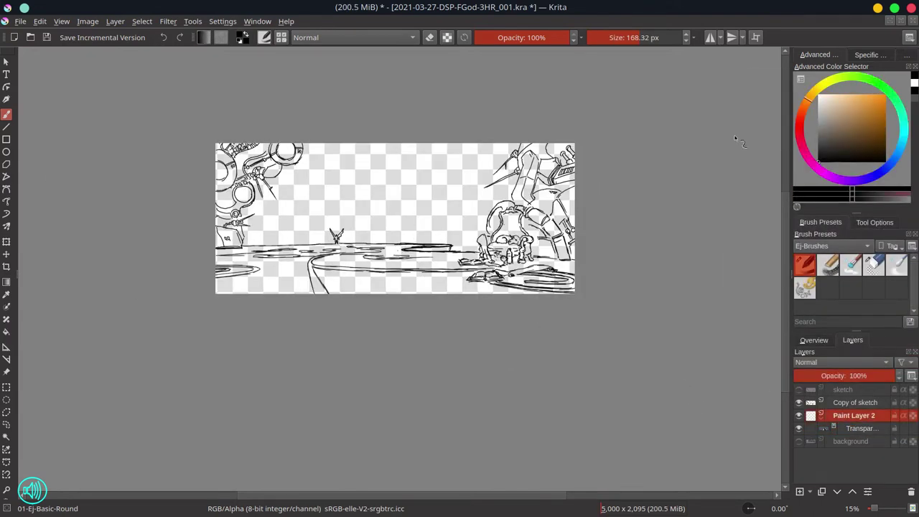
pyautogui.hotkey('shift', 'BackSpace')
pyautogui.press('pagedown')
pyautogui.moveTo(404, 238)
pyautogui.mouseDown()
pyautogui.moveTo(302, 265)
pyautogui.moveTo(373, 248)
pyautogui.mouseUp()
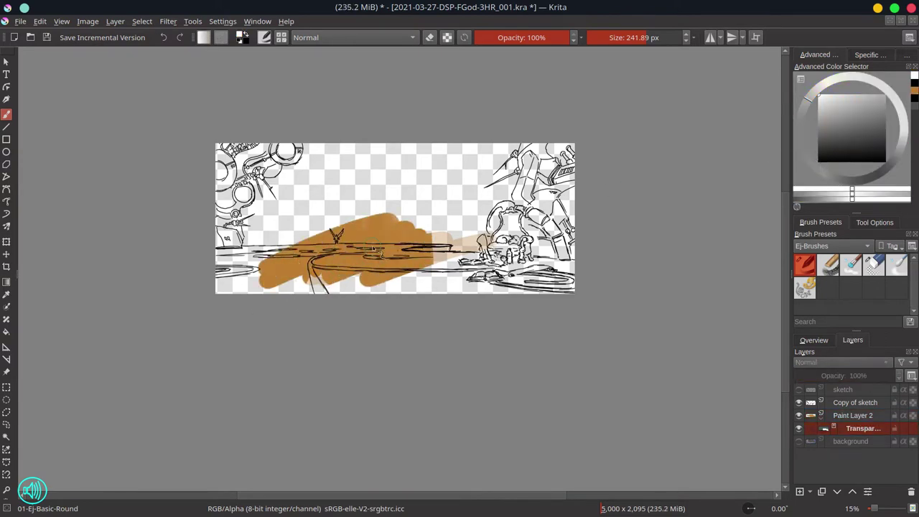
pyautogui.scroll(5, 373, 247)
# Save, add a thin stroke along the sword, and erase sketch bits left of the figure.
pyautogui.hotkey('ctrl', 's')
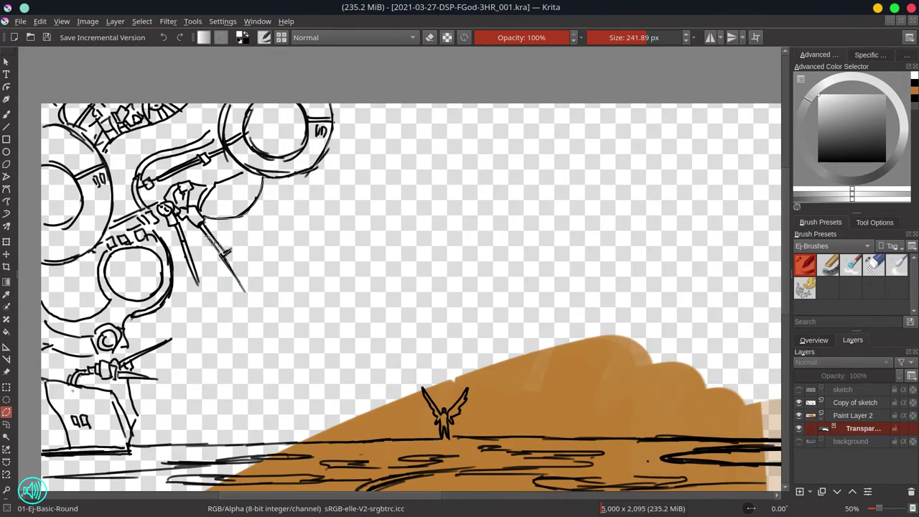
pyautogui.moveTo(179, 216); pyautogui.dragTo(197, 283)
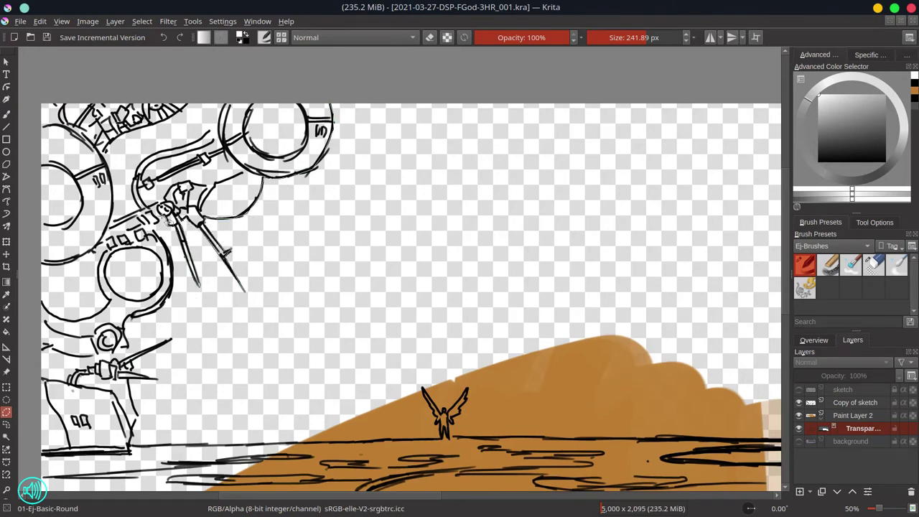
pyautogui.moveTo(162, 218); pyautogui.dragTo(153, 231)
# Trace a freehand selection of the sky down to the horizon around the winged figure.
pyautogui.moveTo(143, 428)
pyautogui.mouseDown()
pyautogui.moveTo(387, 441)
pyautogui.moveTo(330, 98)
pyautogui.mouseUp()
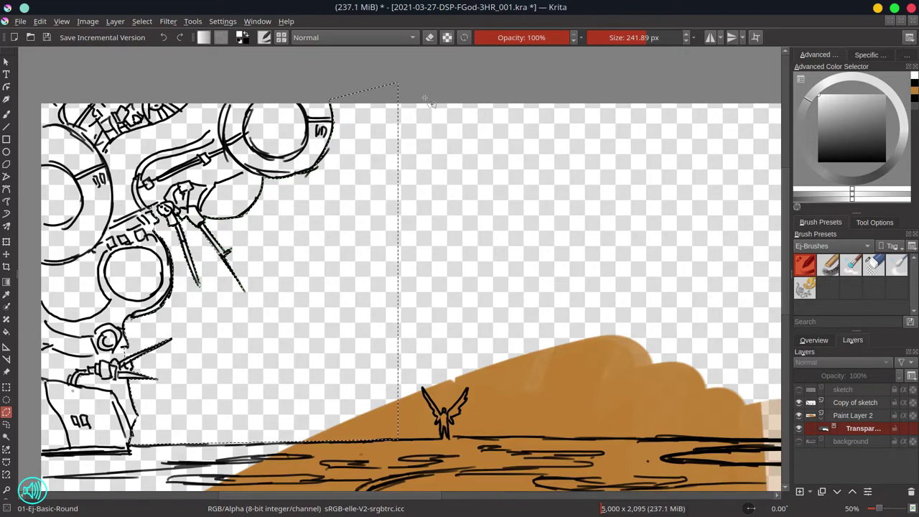
pyautogui.scroll(1, 483, 349)
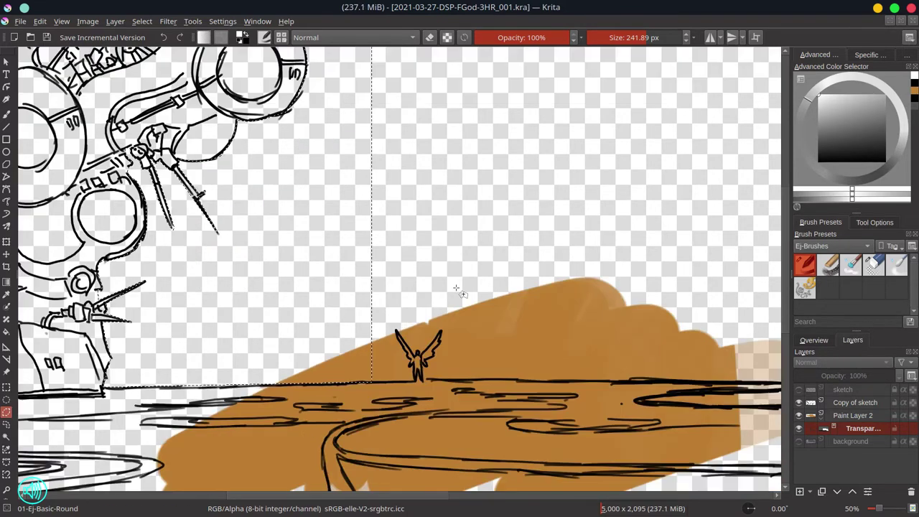
pyautogui.scroll(1, 430, 244)
pyautogui.moveTo(424, 224)
pyautogui.mouseDown()
pyautogui.moveTo(433, 350)
pyautogui.moveTo(410, 289)
pyautogui.moveTo(445, 324)
pyautogui.moveTo(468, 290)
pyautogui.moveTo(446, 353)
pyautogui.moveTo(544, 353)
pyautogui.moveTo(508, 192)
pyautogui.mouseUp()
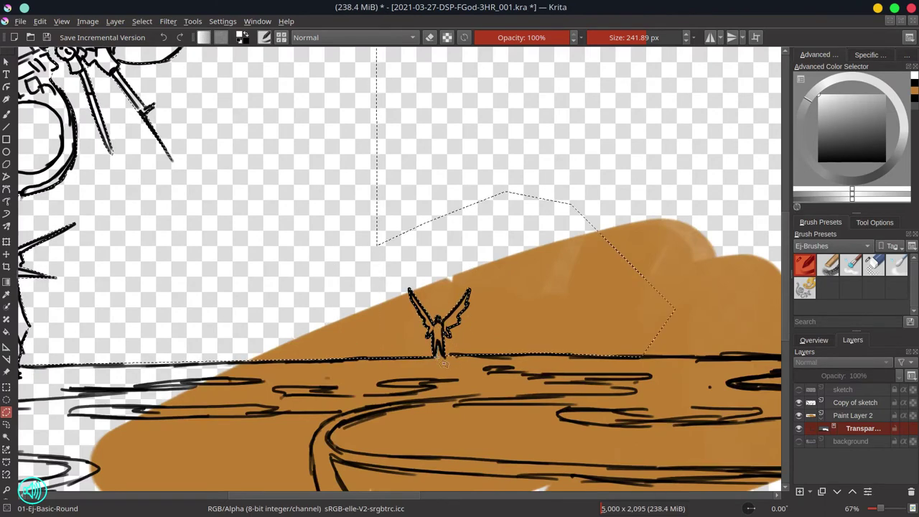
pyautogui.scroll(-1, 466, 215)
pyautogui.hscroll(5, 467, 216)
pyautogui.moveTo(415, 231)
pyautogui.mouseDown()
pyautogui.moveTo(325, 370)
pyautogui.moveTo(653, 395)
pyautogui.moveTo(681, 327)
pyautogui.moveTo(531, 301)
pyautogui.moveTo(596, 262)
pyautogui.moveTo(617, 198)
pyautogui.moveTo(505, 245)
pyautogui.moveTo(607, 190)
pyautogui.moveTo(618, 155)
pyautogui.moveTo(605, 140)
pyautogui.moveTo(578, 184)
pyautogui.moveTo(596, 137)
pyautogui.moveTo(618, 115)
pyautogui.moveTo(200, 156)
pyautogui.moveTo(216, 415)
pyautogui.moveTo(568, 316)
pyautogui.mouseUp()
pyautogui.scroll(1, 681, 327)
pyautogui.hscroll(5, 681, 327)
pyautogui.scroll(1, 617, 115)
pyautogui.hscroll(-8, 617, 115)
# Close the sky selection, hide selShape, clear the sky through Paint Layer 2's mask, and save.
pyautogui.press('-')
pyautogui.press('-')
pyautogui.press('-')
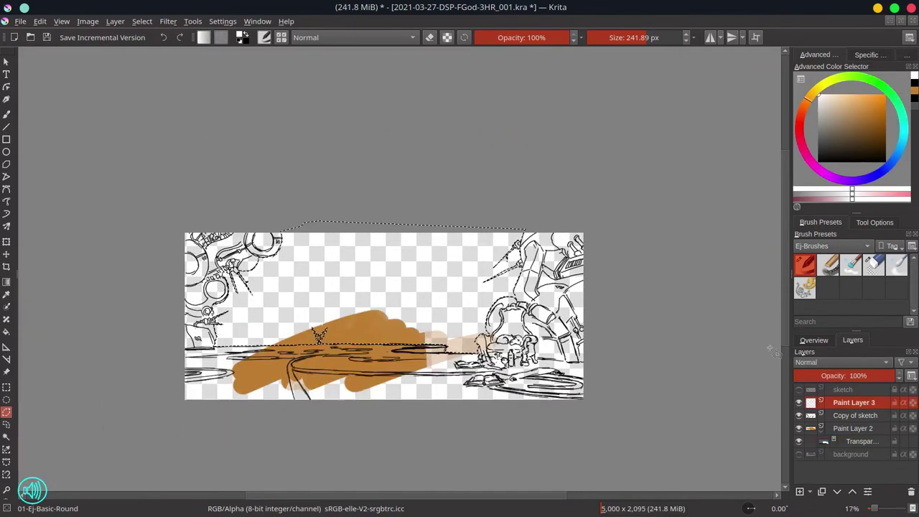
pyautogui.hotkey('shift', 'BackSpace')
pyautogui.click(798, 402)
pyautogui.click(853, 427)
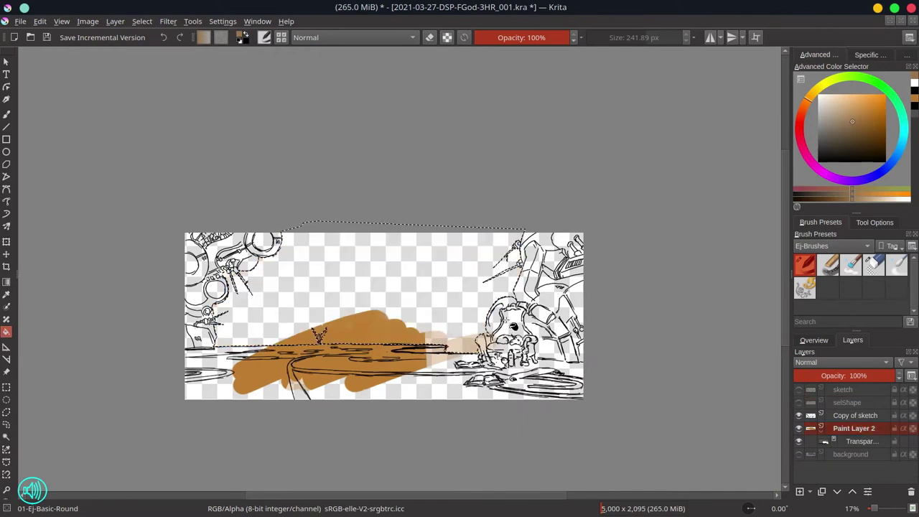
pyautogui.hotkey('alt', 'e')
pyautogui.press('Escape')
pyautogui.click(797, 445)
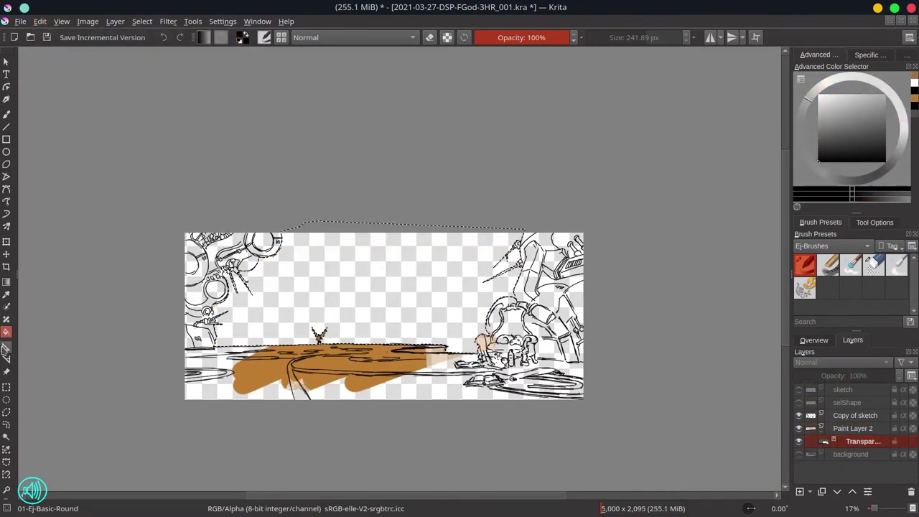
pyautogui.hotkey('ctrl', 's')
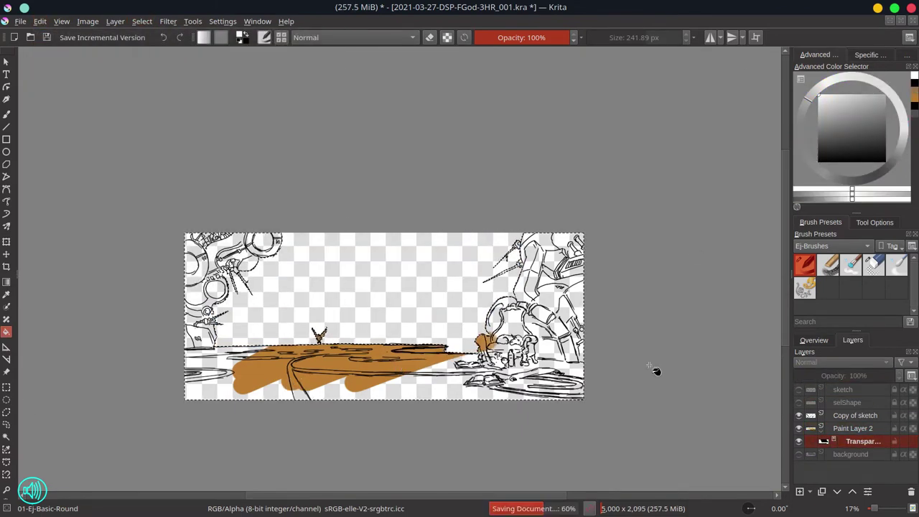
# Toggle Paint Layer 2's visibility to check the purple mecha background, then save.
pyautogui.click(799, 428)
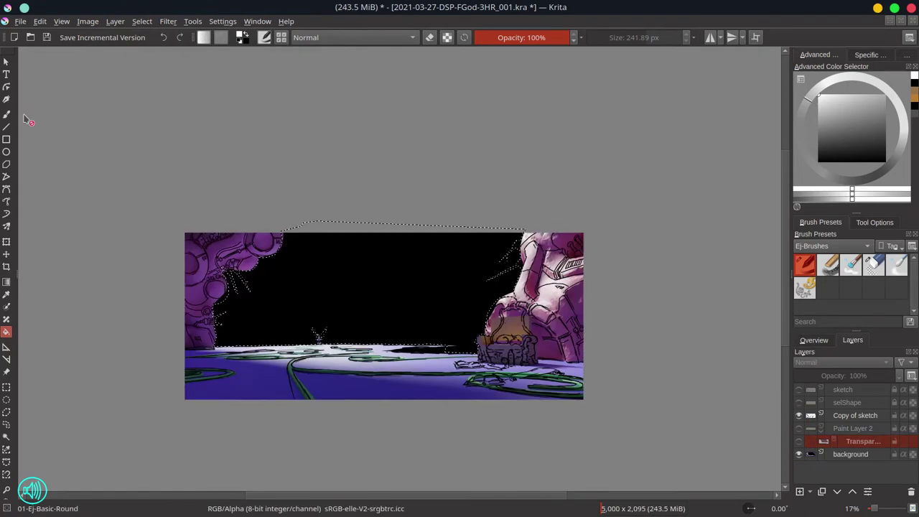
pyautogui.press('pagedown')
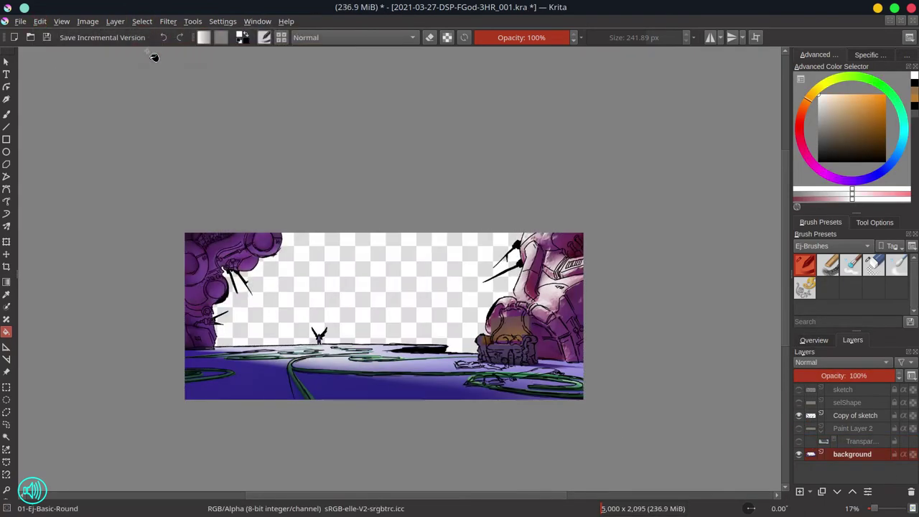
pyautogui.click(799, 428)
pyautogui.hotkey('ctrl', 's')
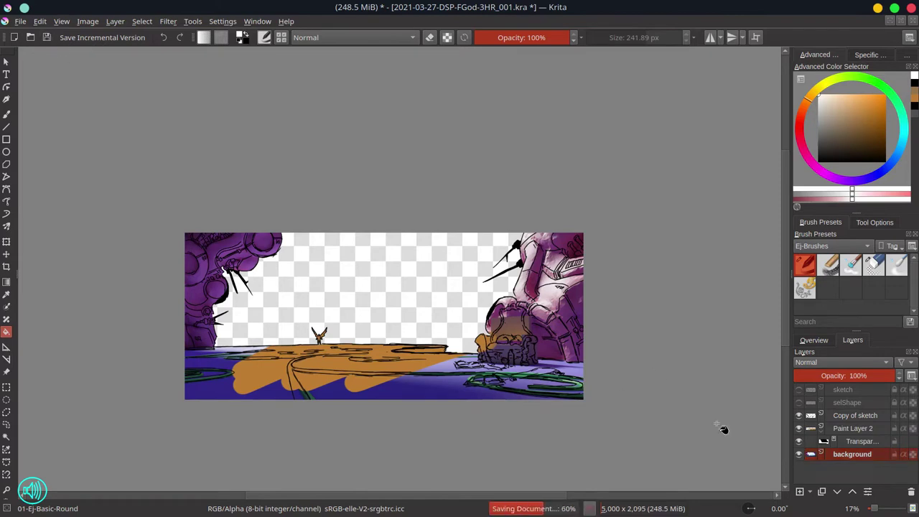
pyautogui.click(853, 428)
# Switch palettes from 0_CPC-7-Purple-02 to the brown palette and pick a dark brown.
pyautogui.click(832, 204)
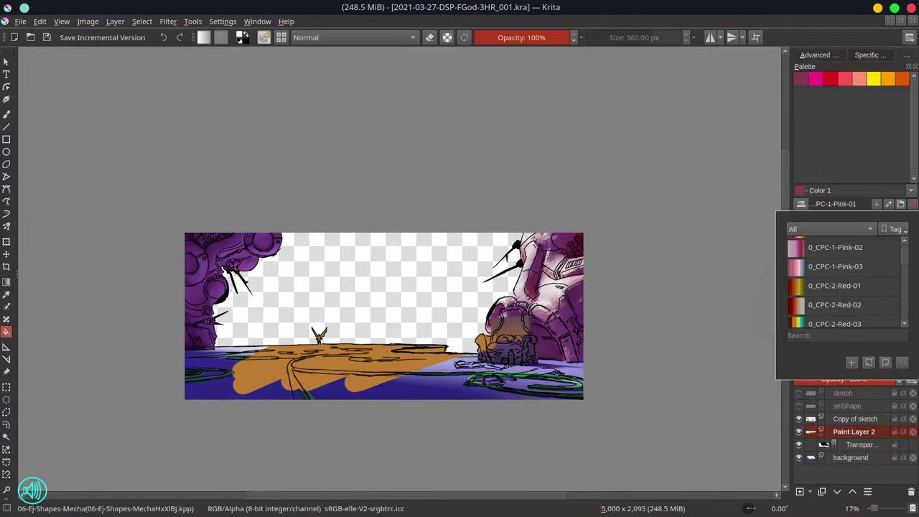
pyautogui.scroll(-8, 905, 263)
pyautogui.scroll(-2, 906, 262)
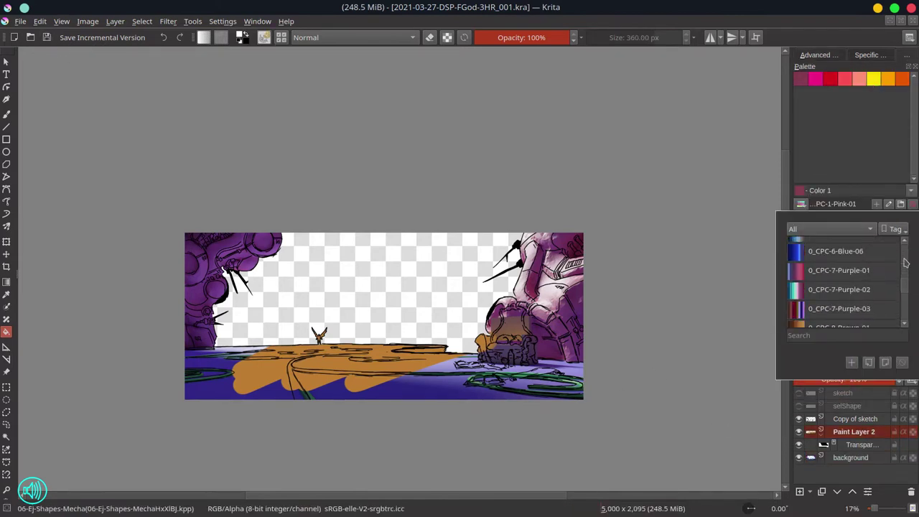
pyautogui.click(840, 291)
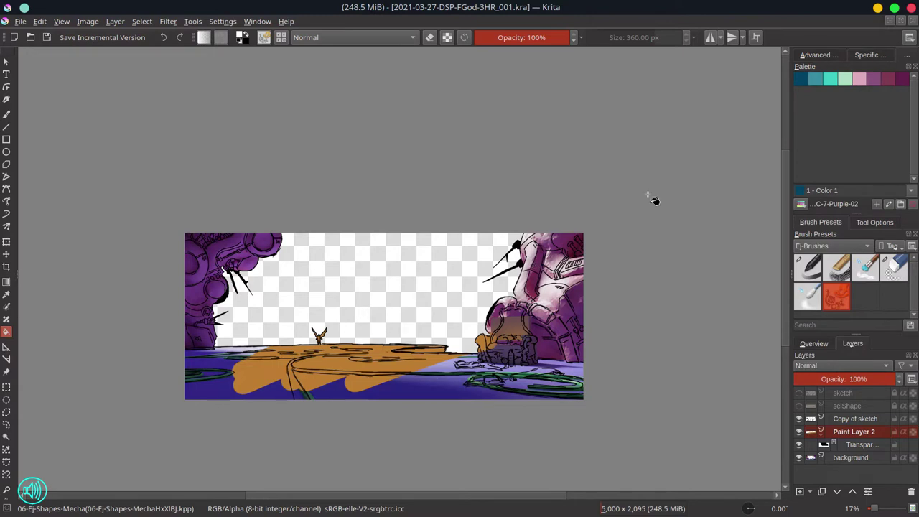
pyautogui.click(833, 204)
pyautogui.click(851, 269)
pyautogui.click(830, 79)
# Paint dark brown over the left mecha with the freehand brush and float the painting window.
pyautogui.press('b')
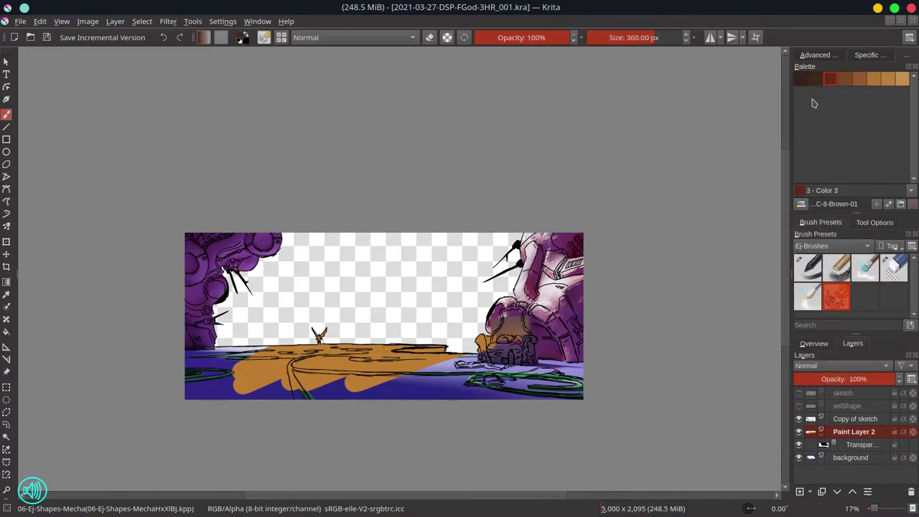
pyautogui.moveTo(204, 281)
pyautogui.mouseDown()
pyautogui.moveTo(272, 244)
pyautogui.moveTo(205, 277)
pyautogui.mouseUp()
pyautogui.click(900, 20)
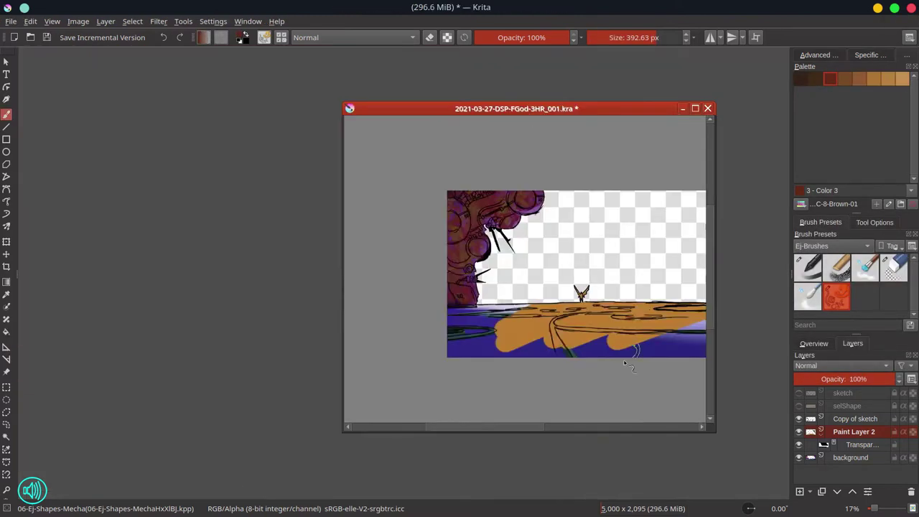
# Save, then open render.png as a new reference document and enlarge its window.
pyautogui.hotkey('ctrl', 's')
pyautogui.click(11, 20)
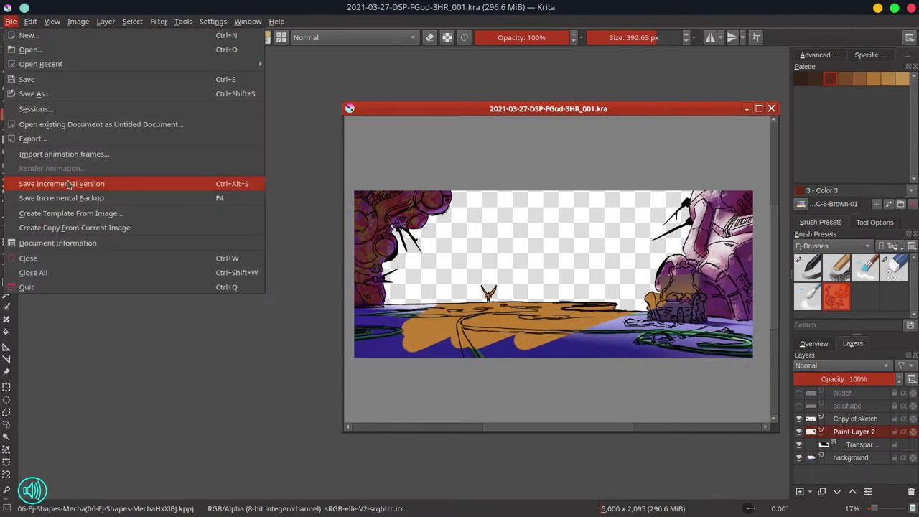
pyautogui.click(113, 123)
pyautogui.press('Return')
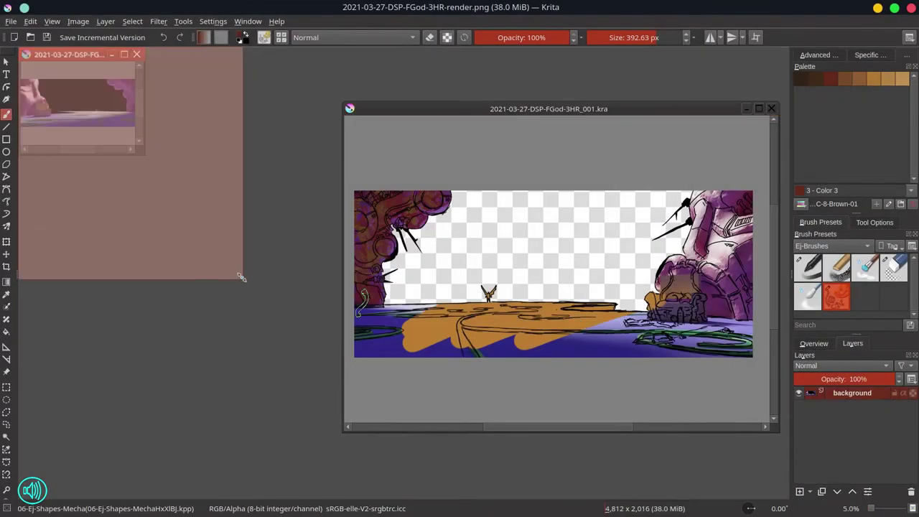
pyautogui.moveTo(241, 277); pyautogui.dragTo(264, 307)
# Paint brown and dark red strokes over the right and lower-right mecha.
pyautogui.click(718, 208)
pyautogui.moveTo(718, 208)
pyautogui.mouseDown()
pyautogui.moveTo(721, 237)
pyautogui.moveTo(732, 193)
pyautogui.mouseUp()
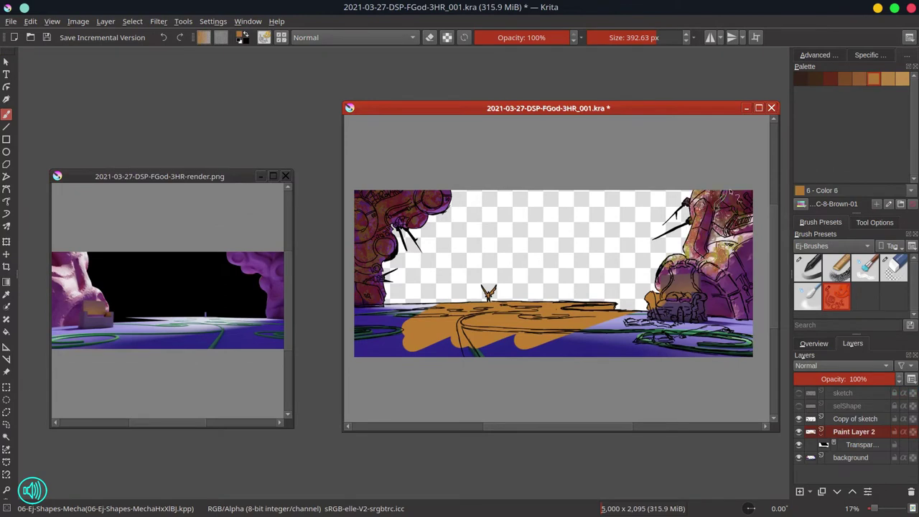
pyautogui.keyDown('ctrl'); pyautogui.click(702, 280); pyautogui.keyUp('ctrl')
pyautogui.moveTo(703, 273)
pyautogui.mouseDown()
pyautogui.moveTo(725, 302)
pyautogui.moveTo(632, 320)
pyautogui.moveTo(402, 323)
pyautogui.moveTo(431, 327)
pyautogui.mouseUp()
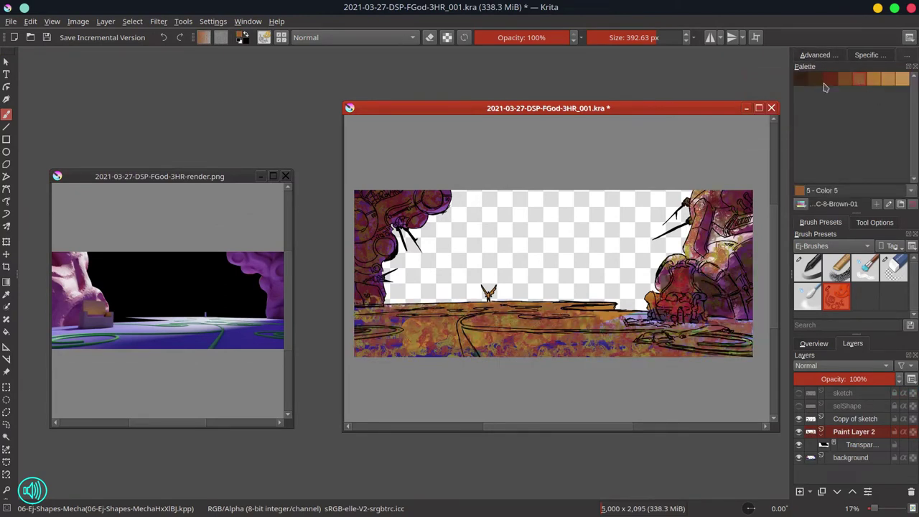
# Pick lighter browns, shrink the brush to ~85 px, mirror the view, and select the grainy chalk brush.
pyautogui.click(825, 84)
pyautogui.press('[')
pyautogui.press('[')
pyautogui.press('[')
pyautogui.press('[')
pyautogui.click(873, 79)
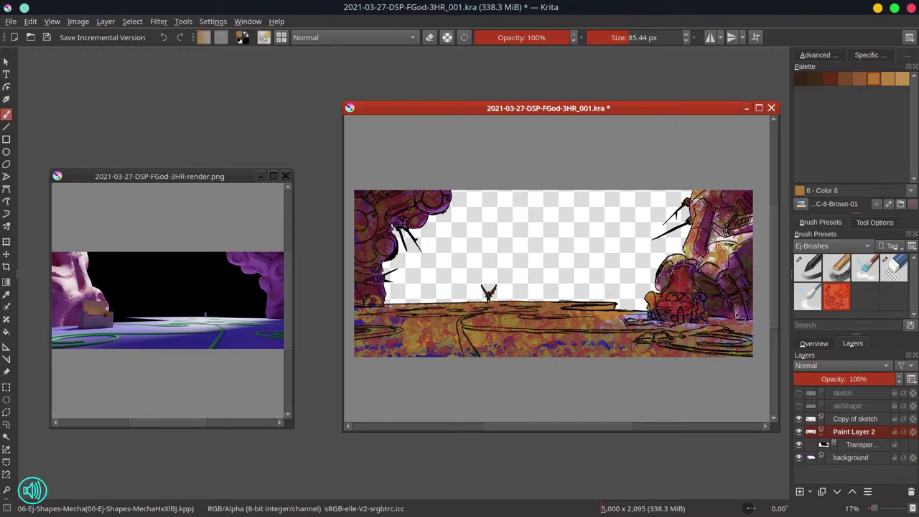
pyautogui.press('m')
pyautogui.click(836, 272)
# Darken the upper-right purple structure with a Multiply brush, then return to Normal mode.
pyautogui.click(354, 37)
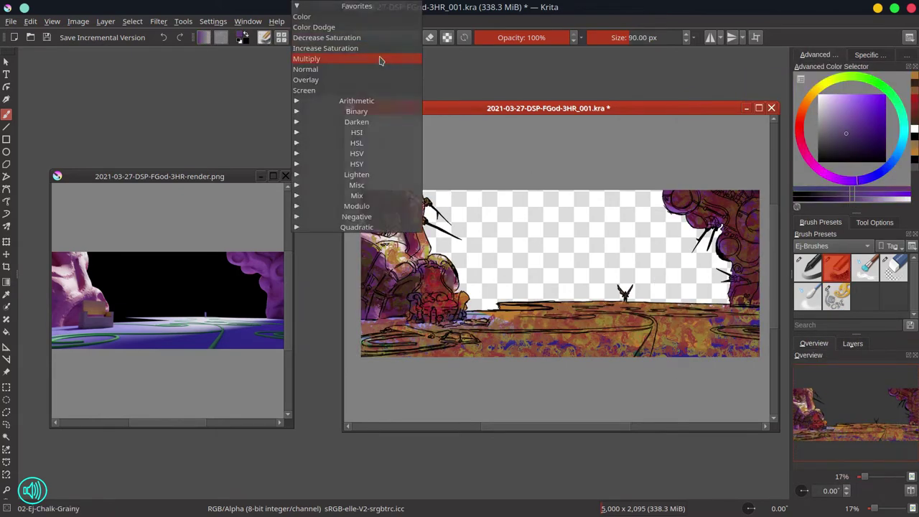
pyautogui.click(381, 57)
pyautogui.moveTo(725, 203)
pyautogui.mouseDown()
pyautogui.moveTo(752, 223)
pyautogui.moveTo(711, 241)
pyautogui.moveTo(739, 188)
pyautogui.moveTo(747, 274)
pyautogui.moveTo(648, 335)
pyautogui.moveTo(417, 293)
pyautogui.moveTo(421, 308)
pyautogui.moveTo(370, 290)
pyautogui.moveTo(392, 331)
pyautogui.moveTo(503, 280)
pyautogui.moveTo(367, 194)
pyautogui.moveTo(380, 237)
pyautogui.moveTo(402, 204)
pyautogui.mouseUp()
pyautogui.press(']')
pyautogui.press(']')
pyautogui.press('[')
pyautogui.press('[')
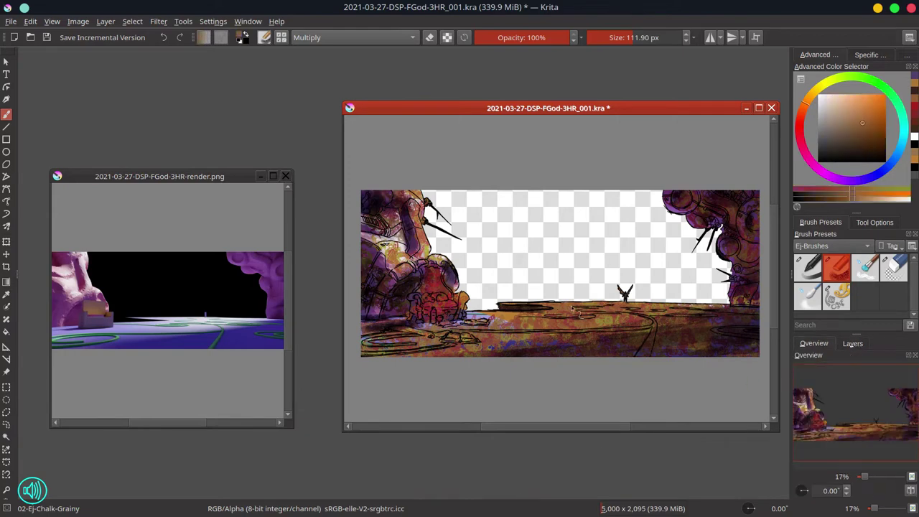
pyautogui.press('[')
pyautogui.click(374, 38)
pyautogui.click(381, 69)
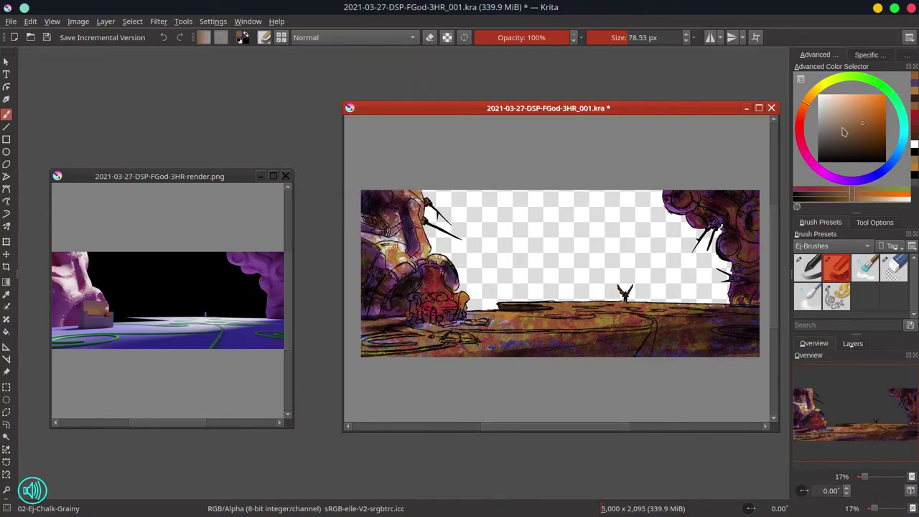
# Sample dark purple, set Multiply mode, pick pink, and load the mecha shapes brush preset.
pyautogui.press('x')
pyautogui.click(345, 38)
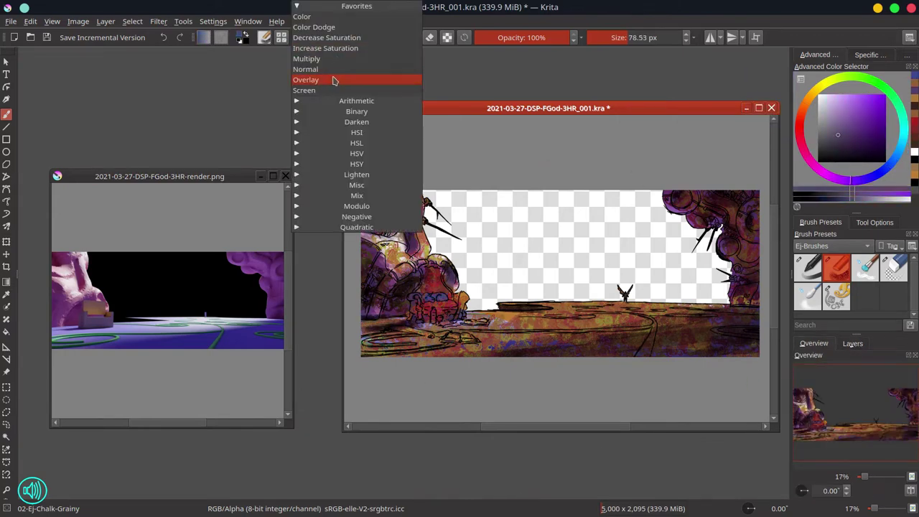
pyautogui.click(326, 58)
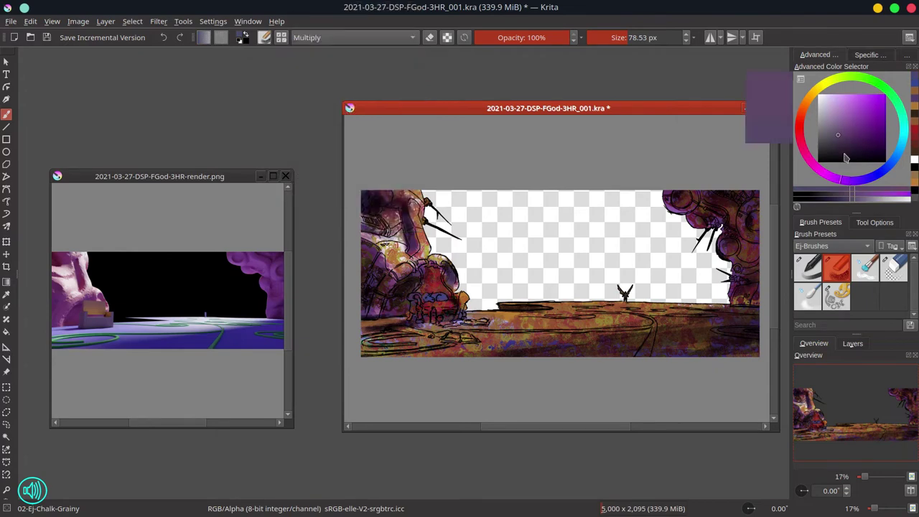
pyautogui.keyDown('ctrl'); pyautogui.click(440, 290); pyautogui.keyUp('ctrl')
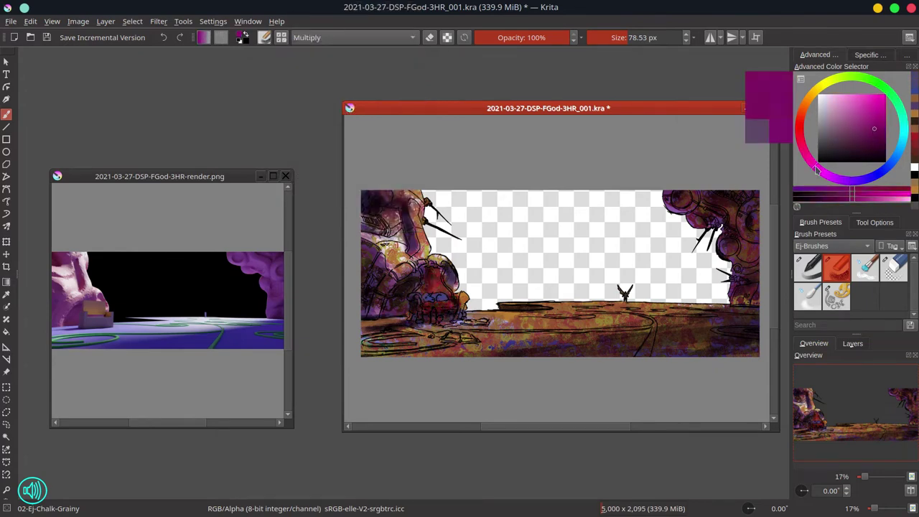
pyautogui.hotkey('alt', 'shift', 'n')
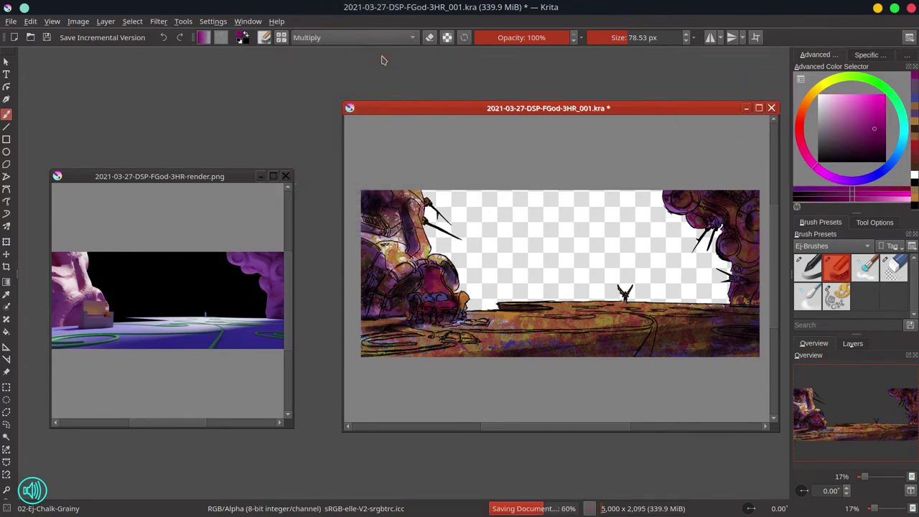
pyautogui.keyDown('ctrl'); pyautogui.click(492, 323); pyautogui.keyUp('ctrl')
pyautogui.press('/')
# Paint pink-purple across the ground, then undo trial yellow-green strokes on the lower left.
pyautogui.keyDown('ctrl'); pyautogui.click(722, 214); pyautogui.keyUp('ctrl')
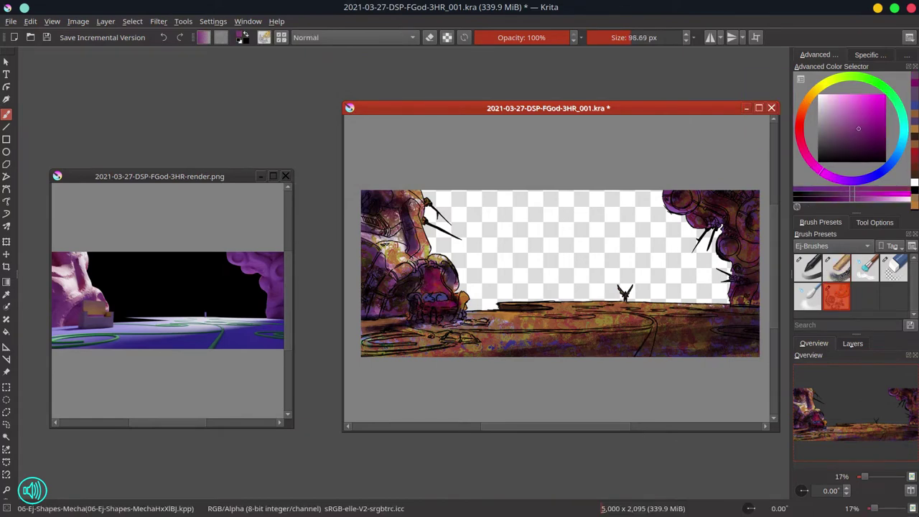
pyautogui.moveTo(693, 307)
pyautogui.mouseDown()
pyautogui.moveTo(366, 338)
pyautogui.moveTo(583, 329)
pyautogui.mouseUp()
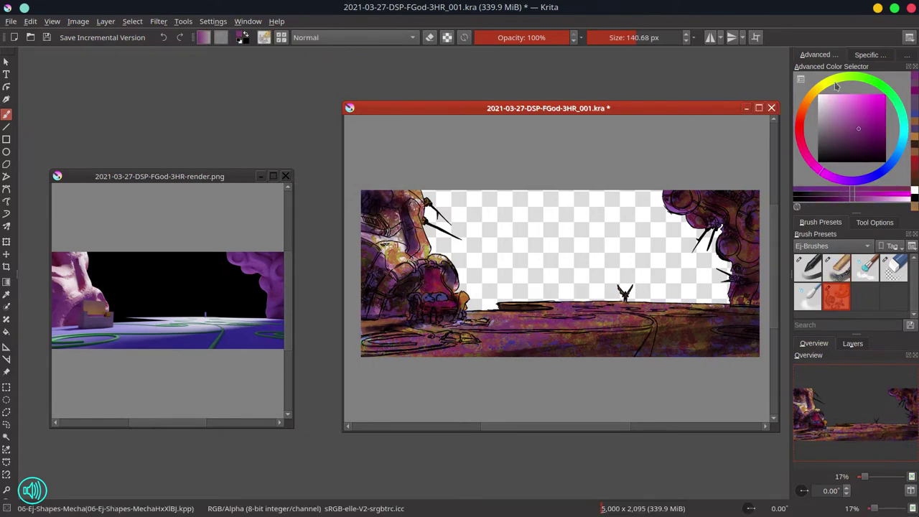
pyautogui.keyDown('ctrl'); pyautogui.click(434, 298); pyautogui.keyUp('ctrl')
pyautogui.moveTo(363, 350)
pyautogui.mouseDown()
pyautogui.moveTo(516, 344)
pyautogui.moveTo(642, 359)
pyautogui.moveTo(567, 316)
pyautogui.mouseUp()
pyautogui.hotkey('ctrl', 'z')
pyautogui.hotkey('ctrl', 'z')
pyautogui.hotkey('ctrl', 'z')
# With grainy chalk in Color Dodge, add glowing highlights on the chair, ground and right structure, then save.
pyautogui.click(839, 271)
pyautogui.keyDown('ctrl'); pyautogui.click(429, 308); pyautogui.keyUp('ctrl')
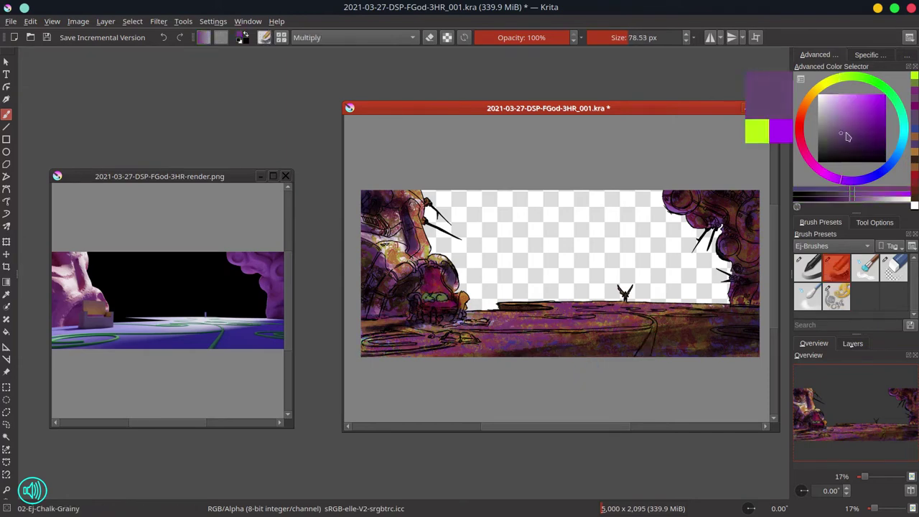
pyautogui.click(352, 37)
pyautogui.click(331, 81)
pyautogui.moveTo(459, 297)
pyautogui.mouseDown()
pyautogui.moveTo(429, 302)
pyautogui.moveTo(675, 320)
pyautogui.mouseUp()
pyautogui.moveTo(374, 344); pyautogui.dragTo(538, 337)
pyautogui.click(853, 343)
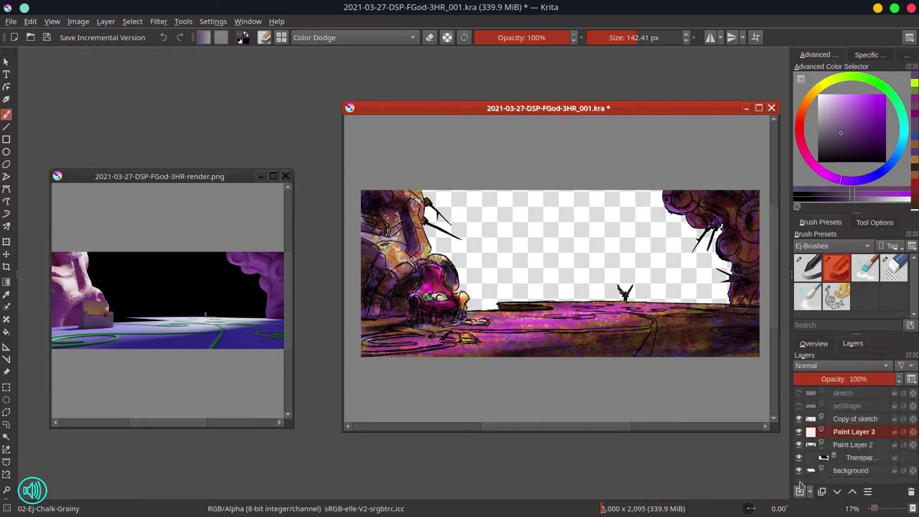
pyautogui.moveTo(743, 276); pyautogui.dragTo(738, 286)
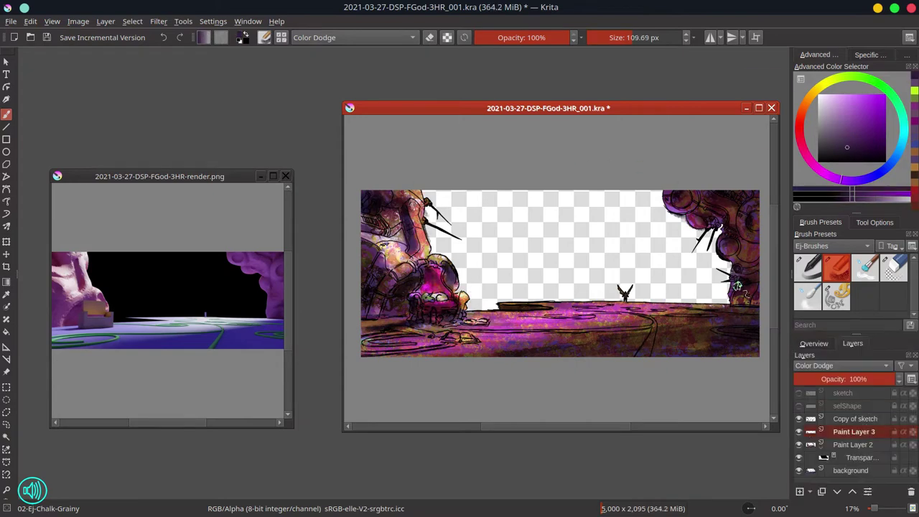
pyautogui.hotkey('ctrl', 's')
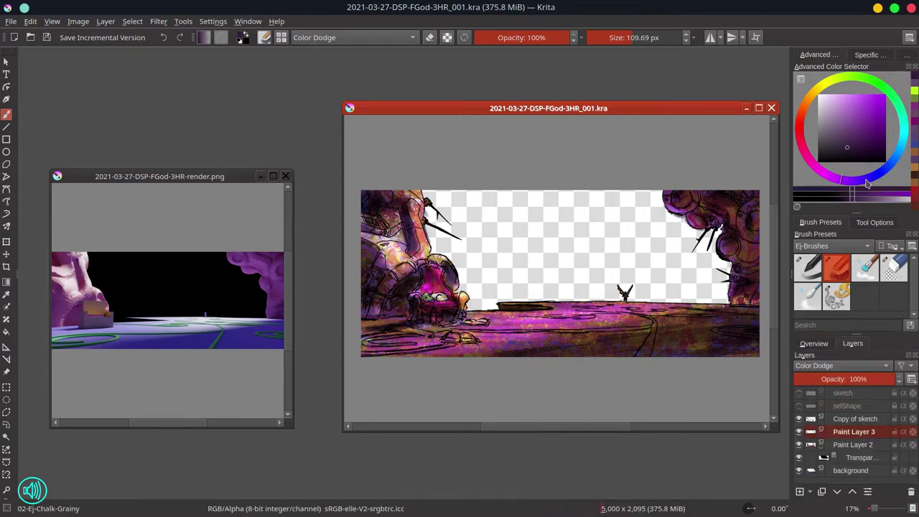
pyautogui.scroll(-3, 702, 257)
# Start an image-layer import from the Layer menu, then cancel and refocus the painting.
pyautogui.click(105, 21)
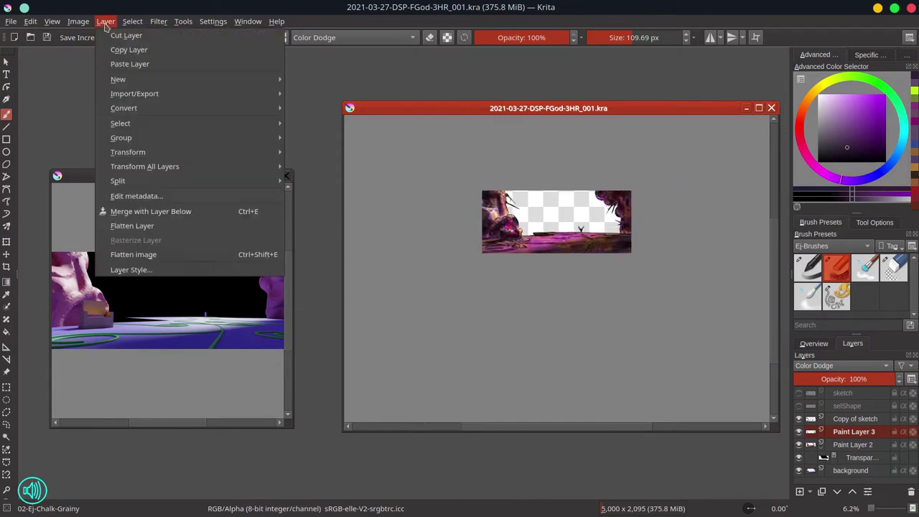
pyautogui.moveTo(134, 91)
pyautogui.moveTo(316, 150)
pyautogui.click(461, 150)
pyautogui.press('Escape')
pyautogui.click(192, 12)
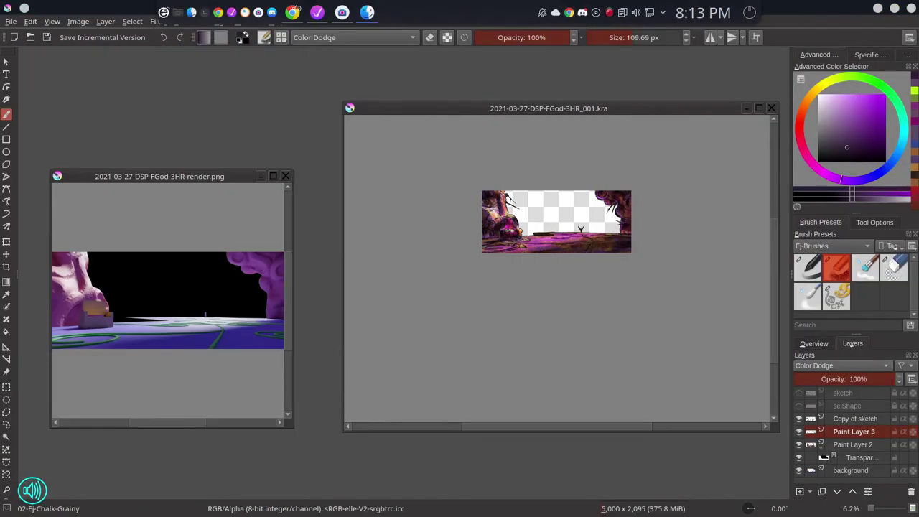
pyautogui.click(689, 109)
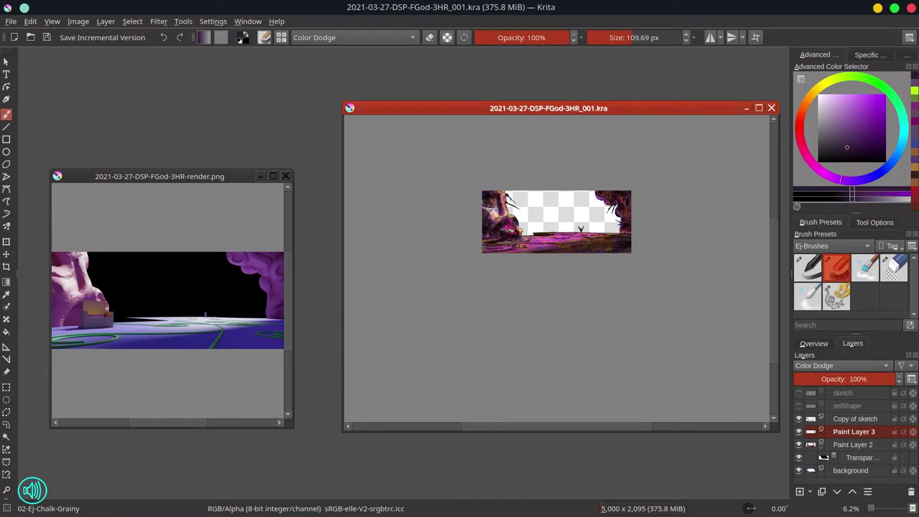
# Import the Pexels beach photo from the reference folder as a new paint layer.
pyautogui.click(159, 20)
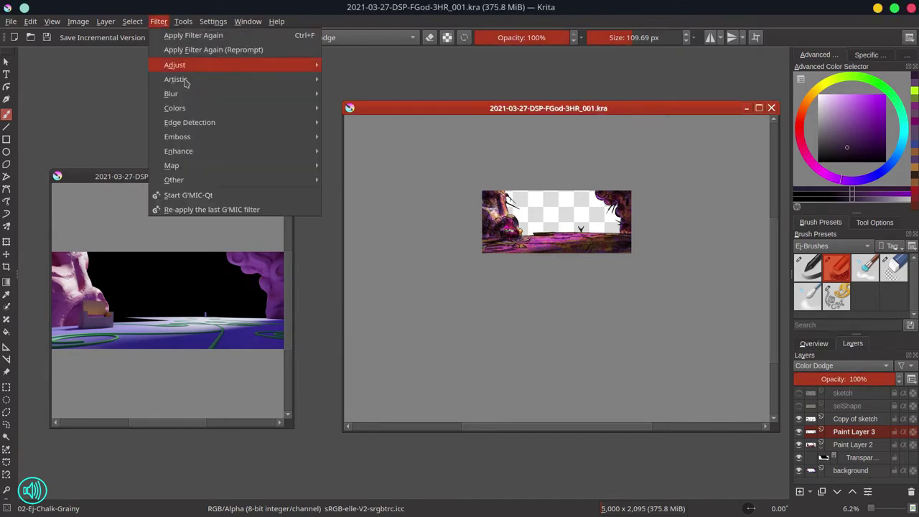
pyautogui.moveTo(106, 21)
pyautogui.moveTo(162, 150)
pyautogui.click(359, 207)
pyautogui.doubleClick(431, 241)
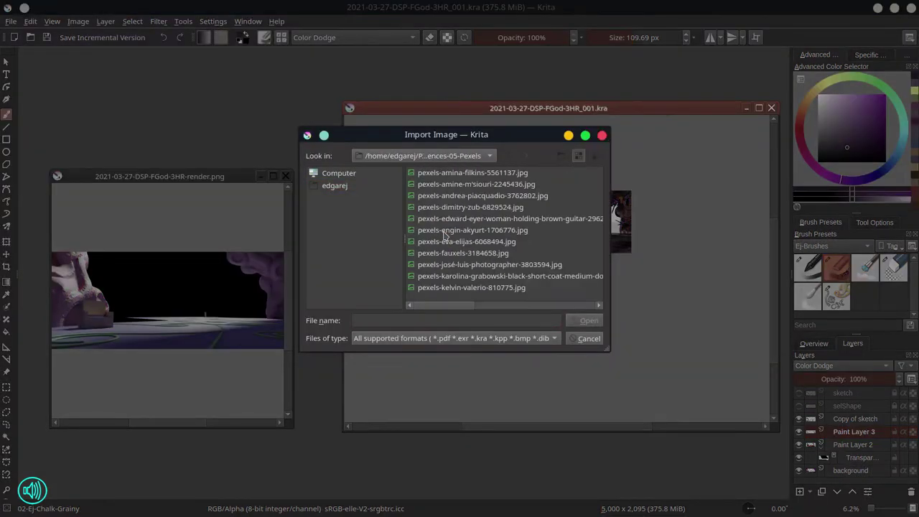
pyautogui.doubleClick(471, 285)
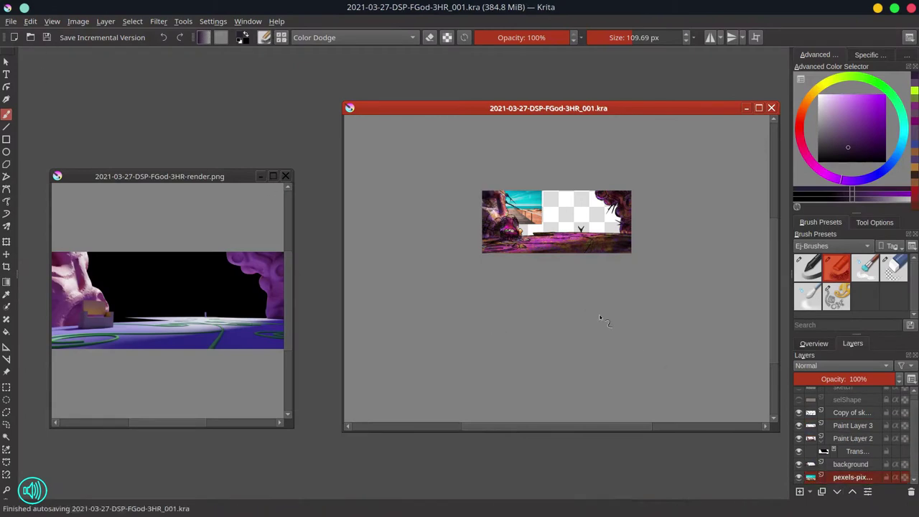
# Scale the photo layer to cover the whole canvas and apply the transform.
pyautogui.click(5, 242)
pyautogui.moveTo(501, 220); pyautogui.dragTo(616, 286)
pyautogui.press('Return')
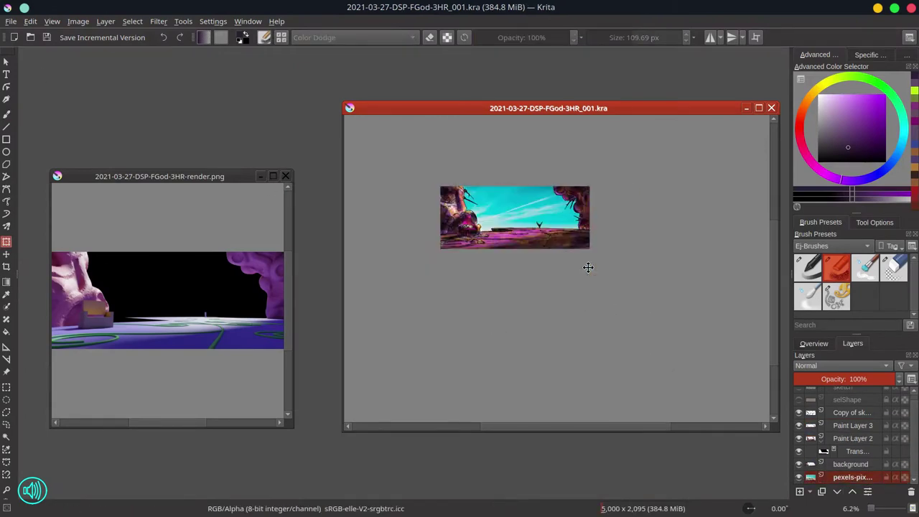
# Try light chalk strokes along the horizon with a smaller freehand brush, then undo them.
pyautogui.press('2')
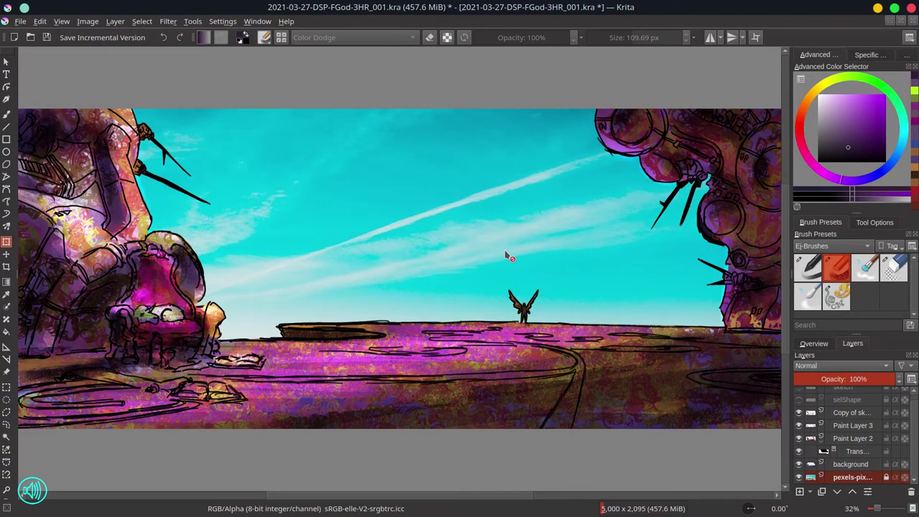
pyautogui.scroll(-2, 507, 256)
pyautogui.press('b')
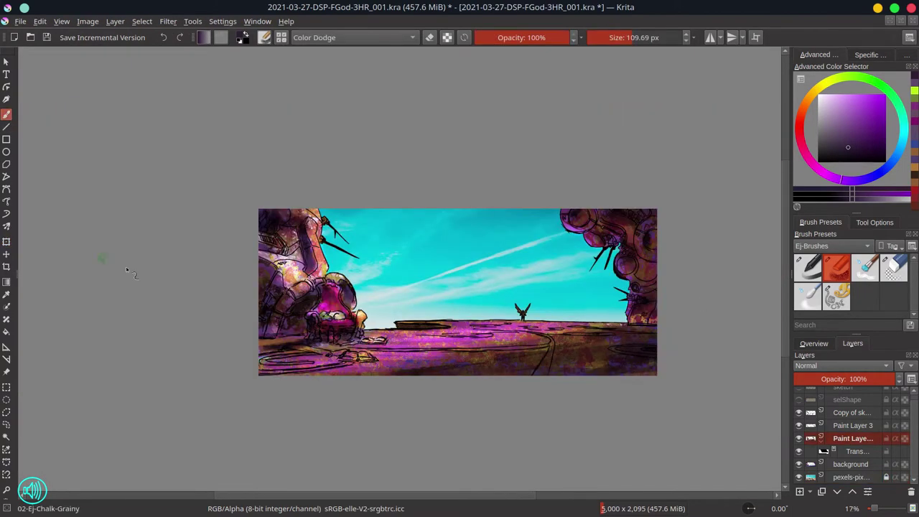
pyautogui.keyDown('ctrl'); pyautogui.click(460, 305); pyautogui.keyUp('ctrl')
pyautogui.press('[')
pyautogui.moveTo(442, 316); pyautogui.dragTo(608, 313)
pyautogui.hotkey('ctrl', 'z')
pyautogui.keyDown('ctrl'); pyautogui.click(367, 266); pyautogui.keyUp('ctrl')
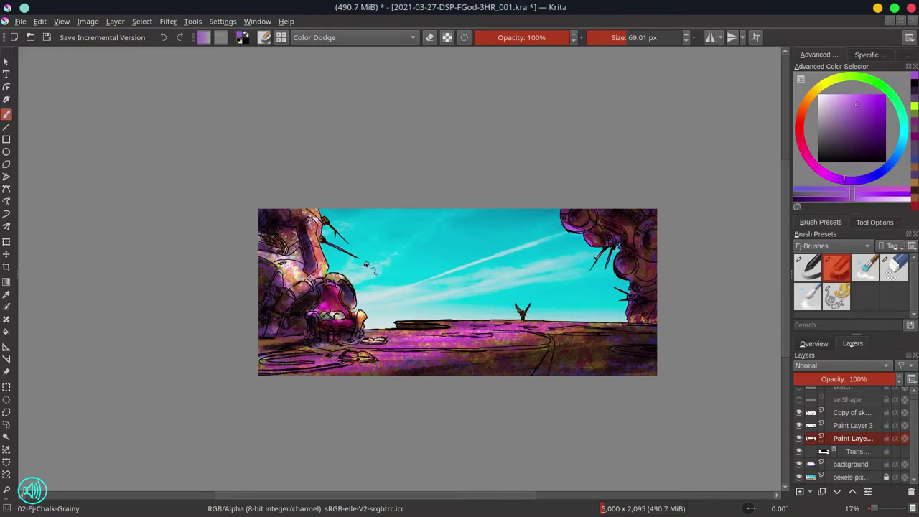
# Save, then test a green Normal-blend road stroke on Paint Layer 3 and undo it.
pyautogui.click(854, 415)
pyautogui.hotkey('ctrl', 's')
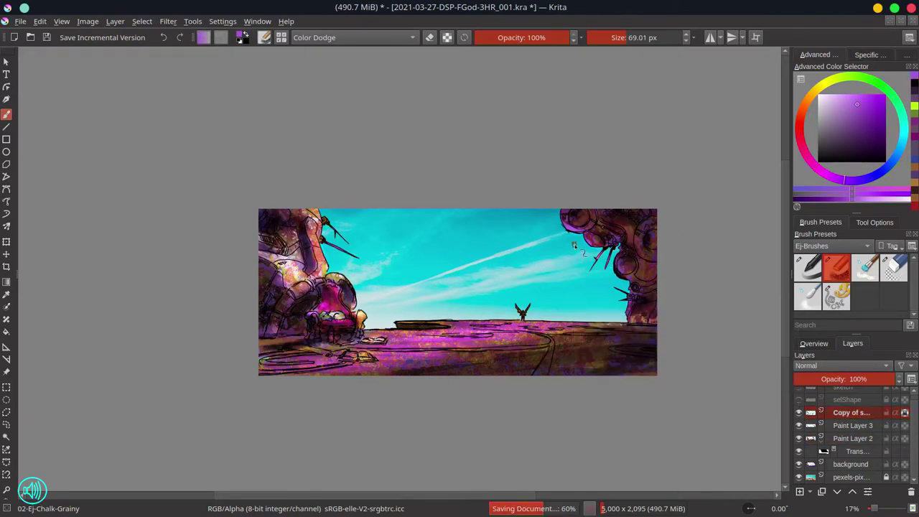
pyautogui.click(847, 426)
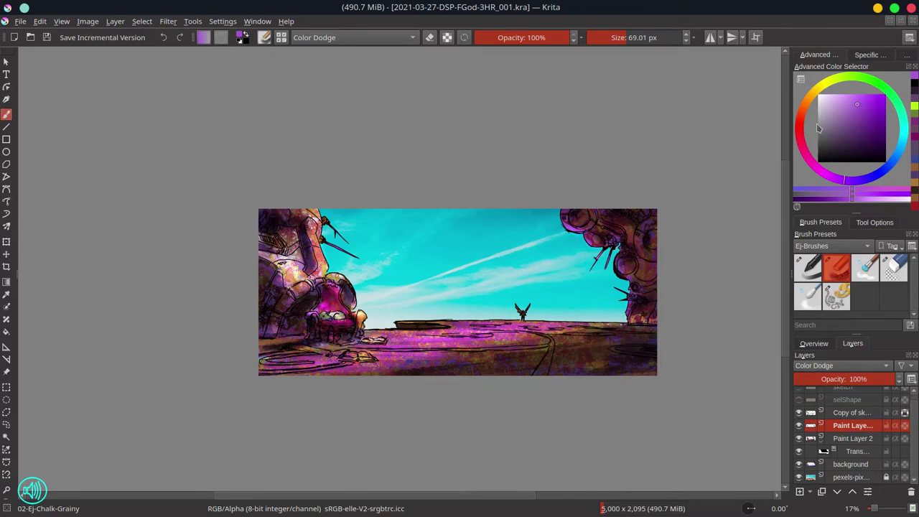
pyautogui.click(352, 38)
pyautogui.click(369, 82)
pyautogui.moveTo(551, 346); pyautogui.dragTo(537, 373)
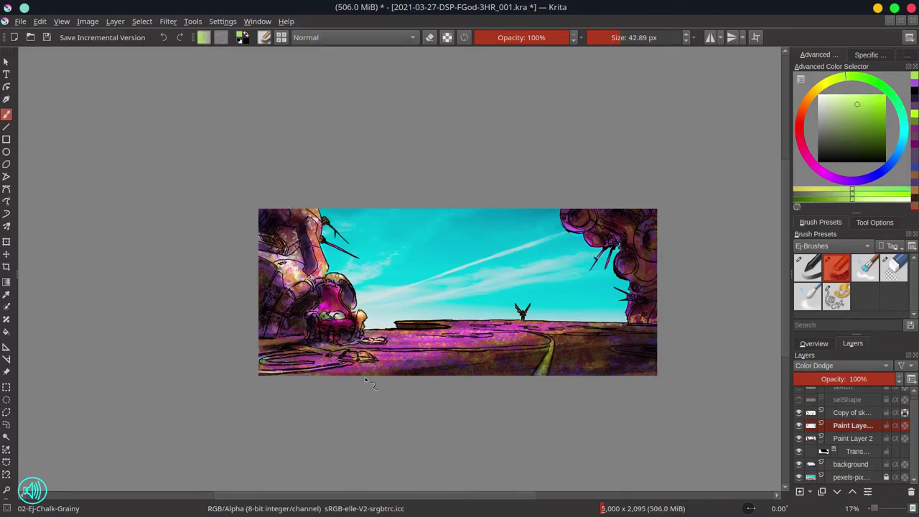
pyautogui.hotkey('ctrl', 'z')
pyautogui.press('[')
pyautogui.press('[')
pyautogui.press('[')
pyautogui.press('[')
# Add new paint layers above the sketch copy and paint green lines along the road curve and edges.
pyautogui.press('Insert')
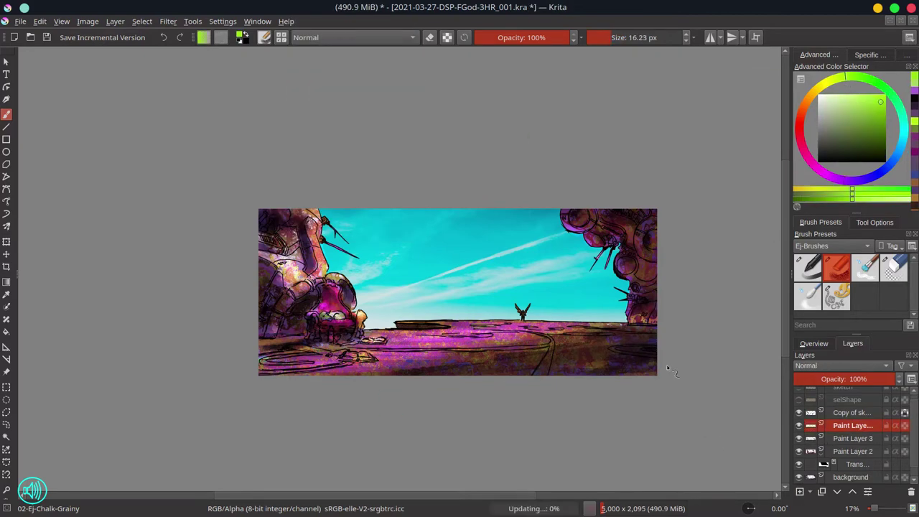
pyautogui.press('Insert')
pyautogui.hotkey('ctrl', 'pageup')
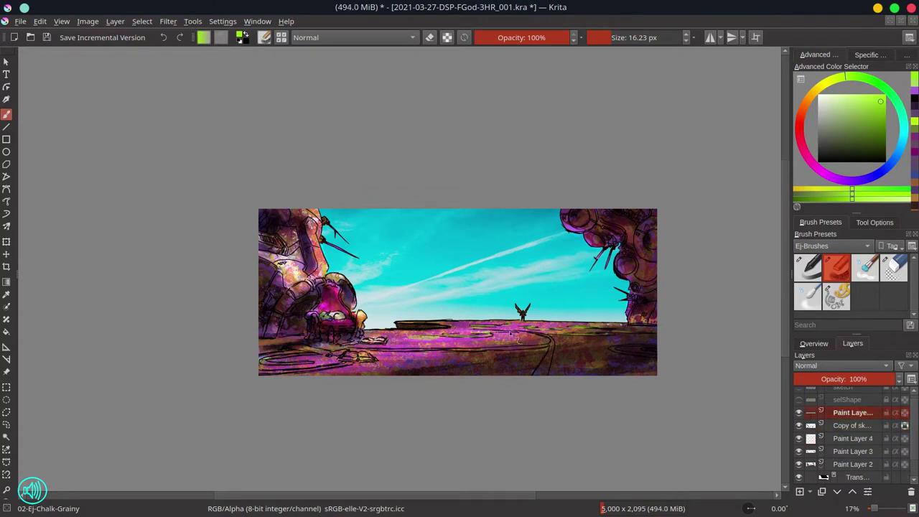
pyautogui.press('pagedown')
pyautogui.press('pagedown')
pyautogui.moveTo(553, 343); pyautogui.dragTo(536, 394)
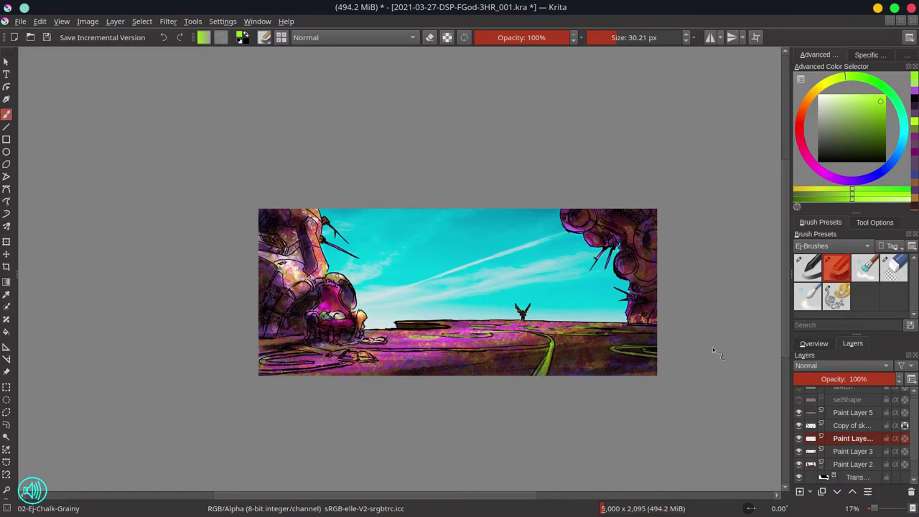
pyautogui.moveTo(380, 350); pyautogui.dragTo(545, 346)
pyautogui.moveTo(296, 363); pyautogui.dragTo(260, 355)
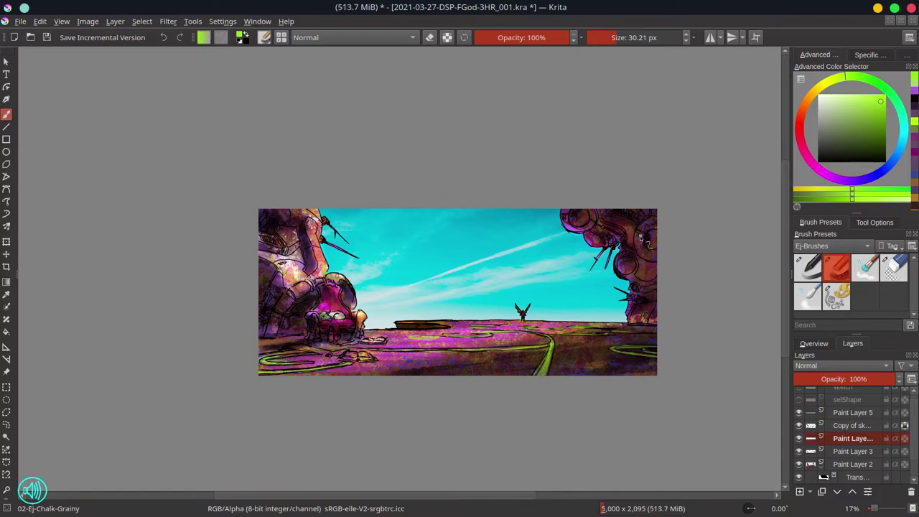
# Check Paint Layer 4 on its own, move it above the sketch copy, and save.
pyautogui.scroll(-1, 847, 438)
pyautogui.keyDown('shift'); pyautogui.click(798, 412); pyautogui.keyUp('shift')
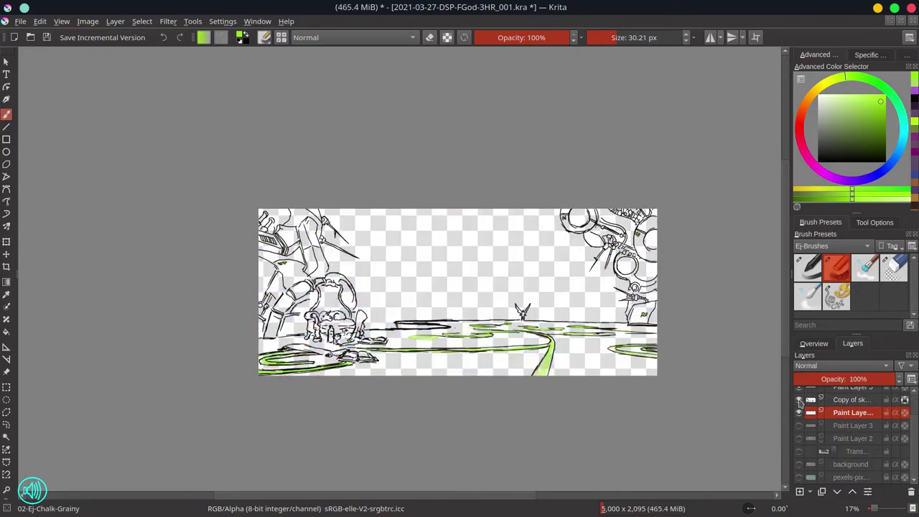
pyautogui.click(852, 493)
pyautogui.keyDown('shift'); pyautogui.click(798, 399); pyautogui.keyUp('shift')
pyautogui.hotkey('ctrl', 's')
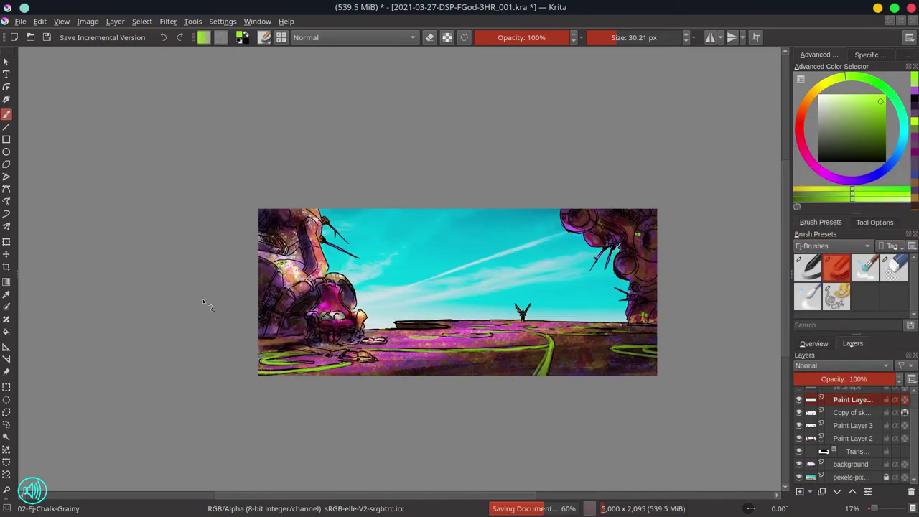
# On Paint Layer 2, set the brush blend back to Normal after trying Multiply; save an incremental version.
pyautogui.click(858, 442)
pyautogui.click(352, 37)
pyautogui.click(337, 108)
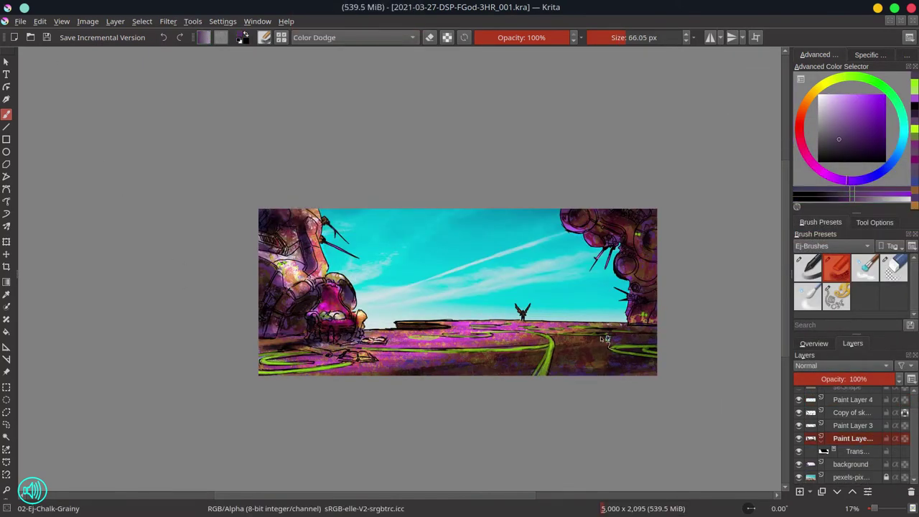
pyautogui.click(352, 38)
pyautogui.click(337, 86)
pyautogui.click(351, 38)
pyautogui.click(330, 68)
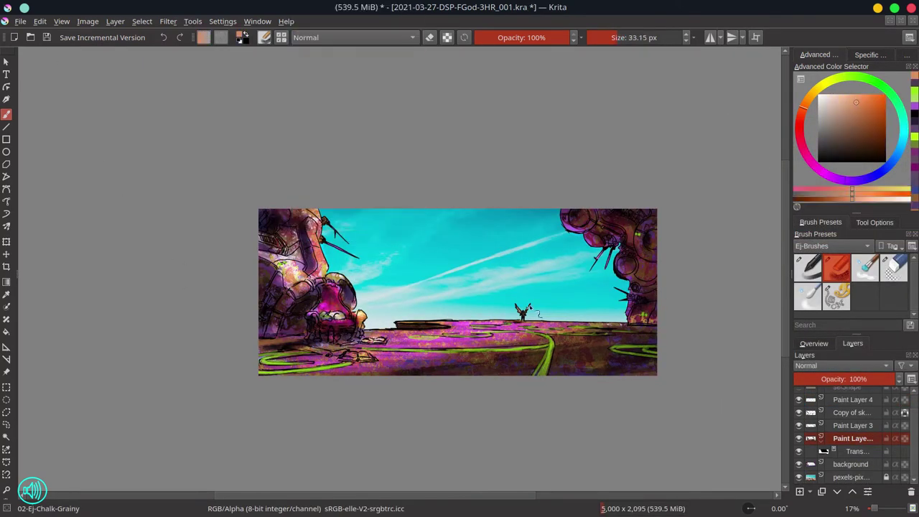
pyautogui.hotkey('ctrl', 's')
pyautogui.click(102, 37)
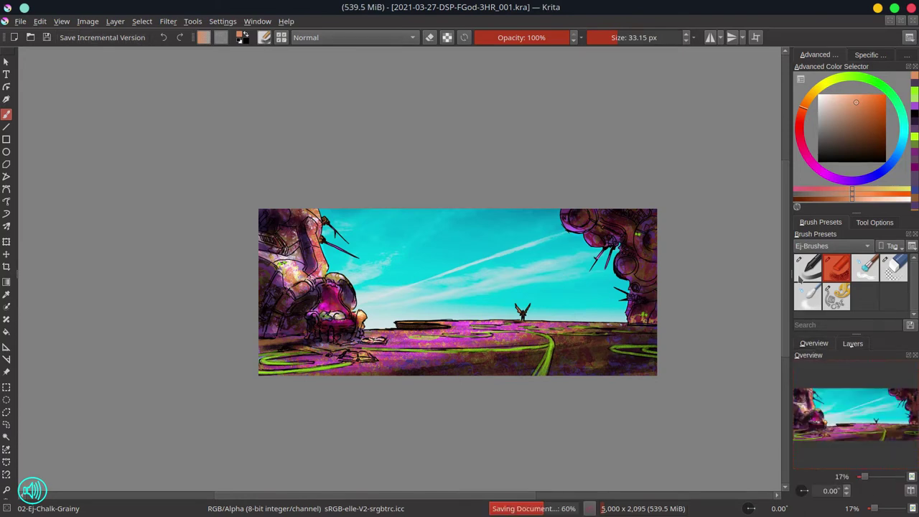
# Duplicate the layer, merge the paint layers down into background, and move the sky mask onto it.
pyautogui.rightClick(861, 468)
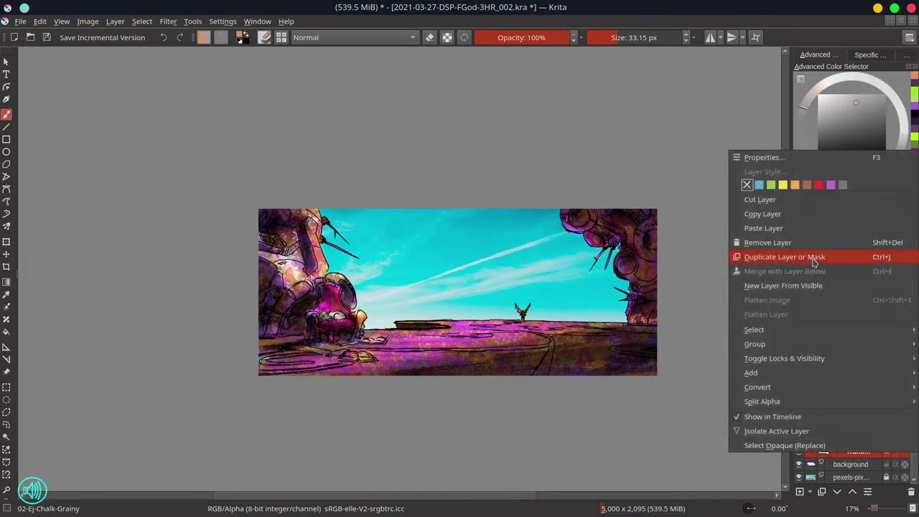
pyautogui.click(782, 256)
pyautogui.click(852, 400)
pyautogui.keyDown('shift'); pyautogui.click(852, 425); pyautogui.keyUp('shift')
pyautogui.rightClick(852, 425)
pyautogui.click(776, 273)
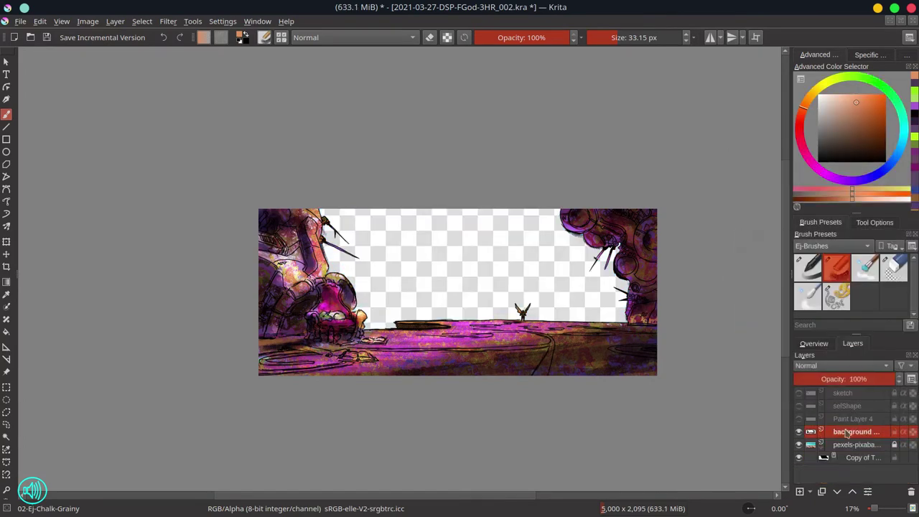
pyautogui.click(858, 457)
pyautogui.moveTo(858, 458); pyautogui.dragTo(874, 436)
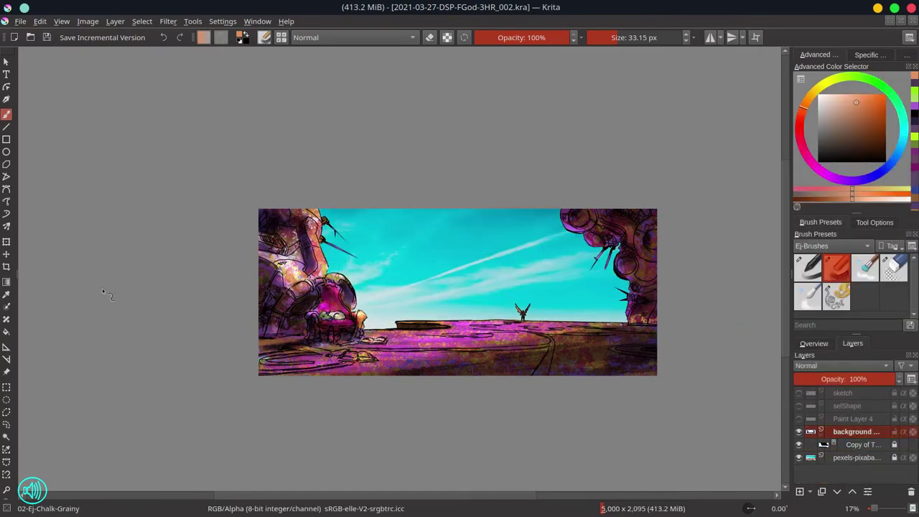
# Pick a pale yellow-green colour with a smaller brush while checking Paint Layer 4's green lines.
pyautogui.click(798, 418)
pyautogui.click(827, 345)
pyautogui.keyDown('ctrl'); pyautogui.click(639, 350); pyautogui.keyUp('ctrl')
pyautogui.press('[')
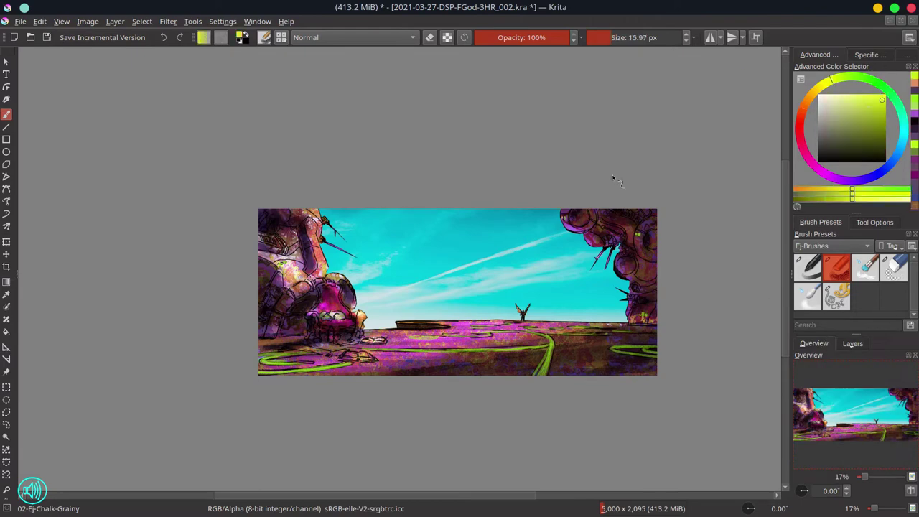
pyautogui.click(852, 343)
pyautogui.click(799, 418)
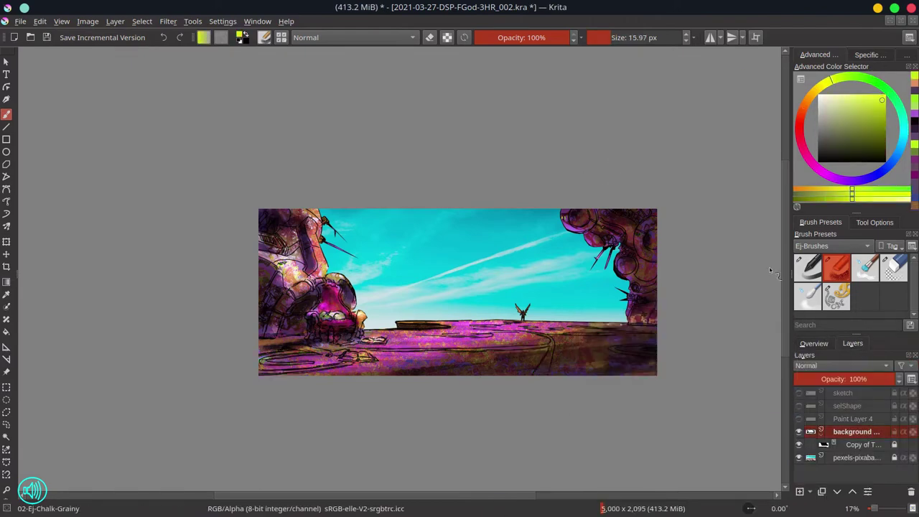
# Switch to a smaller Blender-Textured-Soft brush and save the painting.
pyautogui.click(866, 267)
pyautogui.scroll(3, 587, 219)
pyautogui.press('[')
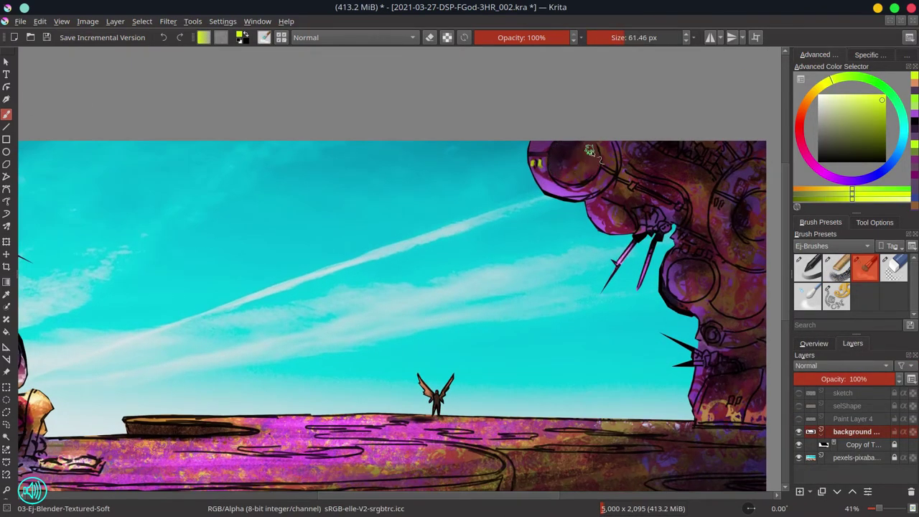
pyautogui.press('[')
pyautogui.press('[')
pyautogui.press('[')
pyautogui.press('[')
pyautogui.press('[')
pyautogui.press('[')
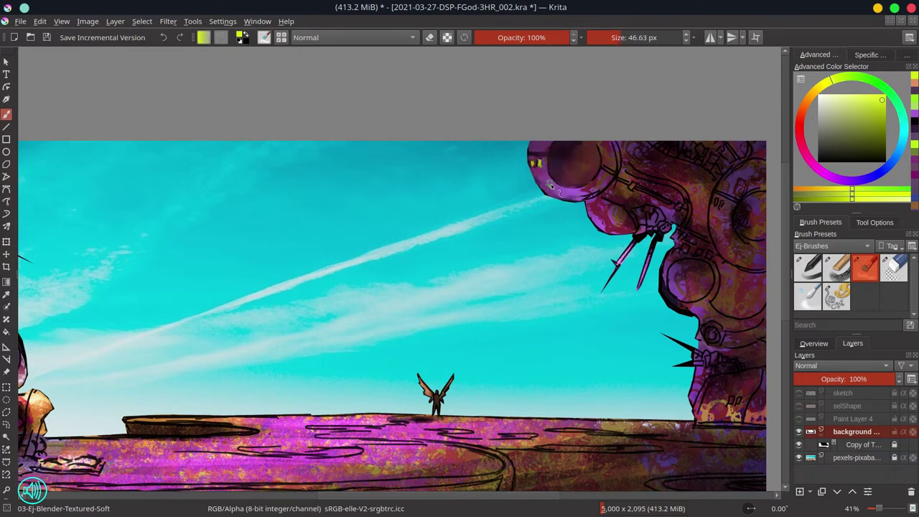
pyautogui.click(814, 343)
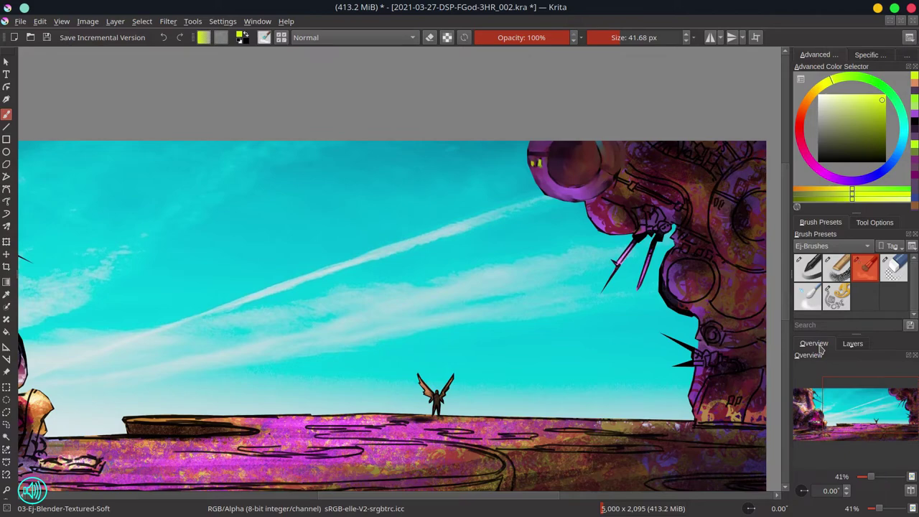
pyautogui.hotkey('ctrl', 's')
pyautogui.press('-')
pyautogui.press('-')
pyautogui.press('-')
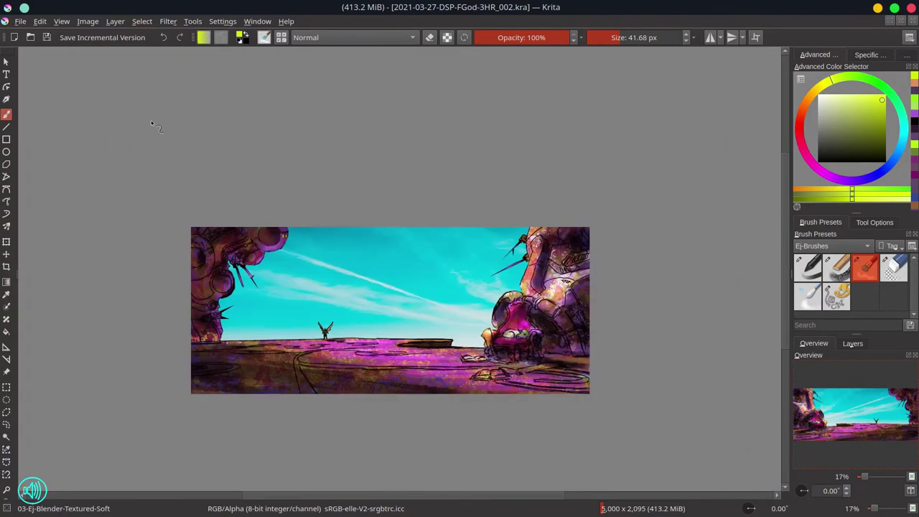
pyautogui.press('1')
pyautogui.press('-')
pyautogui.press('-')
pyautogui.press('-')
pyautogui.press('-')
pyautogui.press('-')
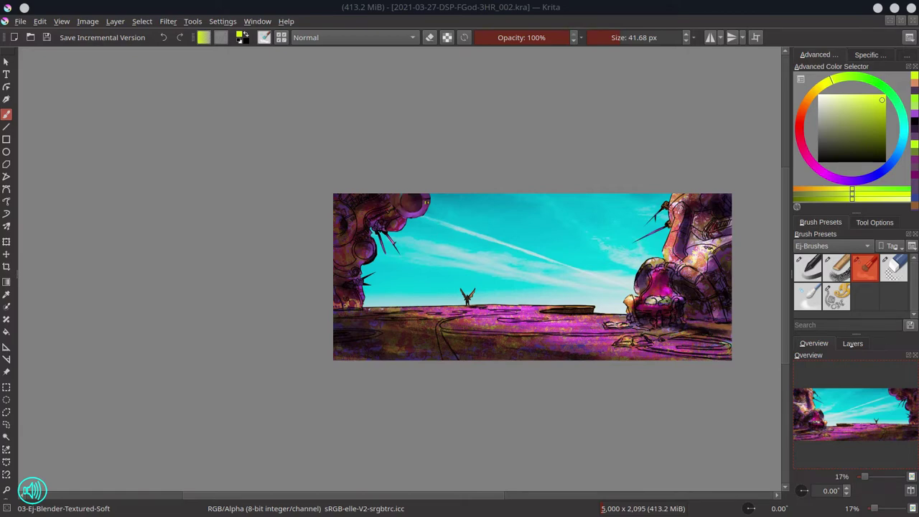
# Paint brown shading on the rock top, pink along the hanging spikes, and purple over the lower edge and gears.
pyautogui.scroll(5, 393, 219)
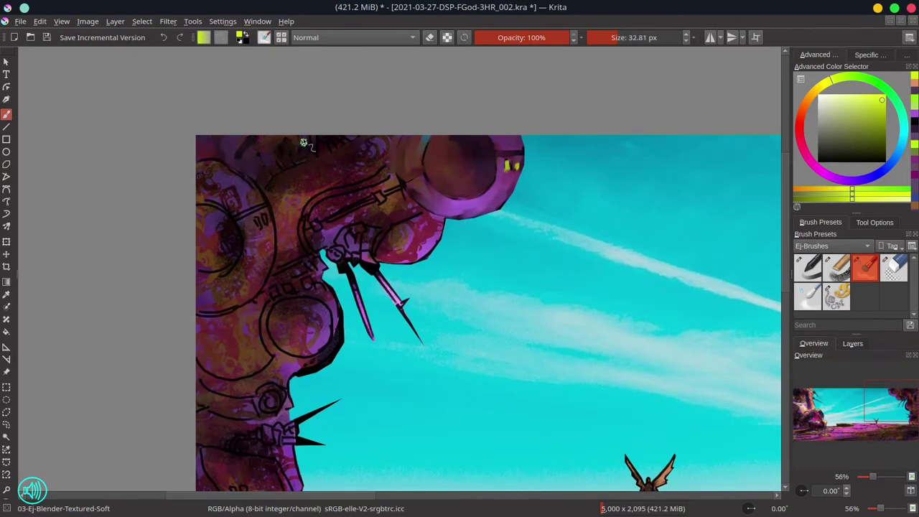
pyautogui.moveTo(325, 151)
pyautogui.mouseDown()
pyautogui.moveTo(321, 190)
pyautogui.moveTo(277, 201)
pyautogui.moveTo(297, 192)
pyautogui.moveTo(292, 217)
pyautogui.moveTo(326, 177)
pyautogui.moveTo(311, 250)
pyautogui.moveTo(319, 197)
pyautogui.moveTo(314, 215)
pyautogui.moveTo(378, 189)
pyautogui.moveTo(388, 196)
pyautogui.moveTo(338, 218)
pyautogui.mouseUp()
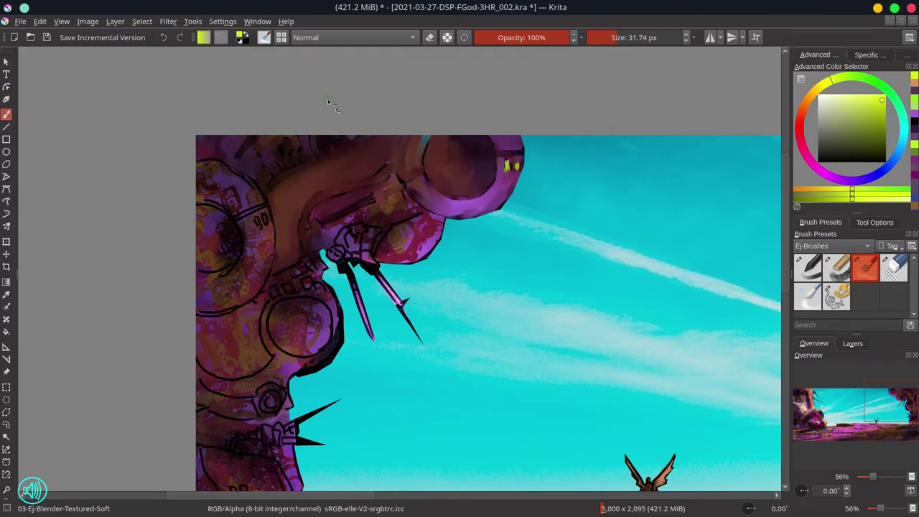
pyautogui.moveTo(325, 239)
pyautogui.mouseDown()
pyautogui.moveTo(352, 216)
pyautogui.moveTo(389, 208)
pyautogui.mouseUp()
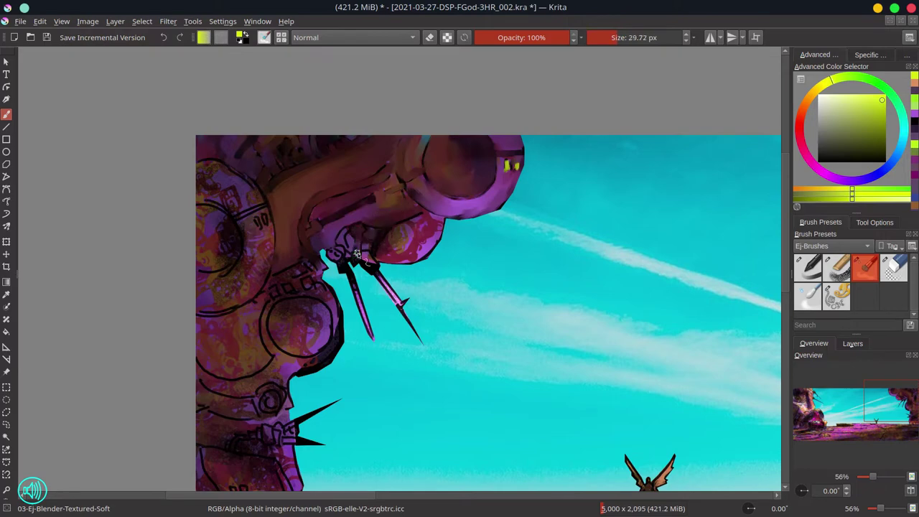
pyautogui.moveTo(338, 255); pyautogui.dragTo(362, 320)
pyautogui.moveTo(372, 270); pyautogui.dragTo(401, 308)
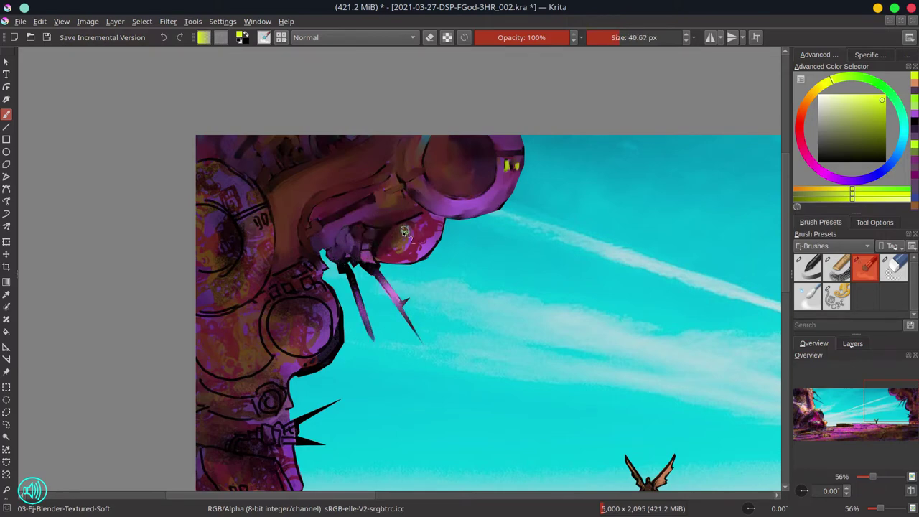
pyautogui.moveTo(412, 208)
pyautogui.mouseDown()
pyautogui.moveTo(441, 227)
pyautogui.moveTo(376, 254)
pyautogui.mouseUp()
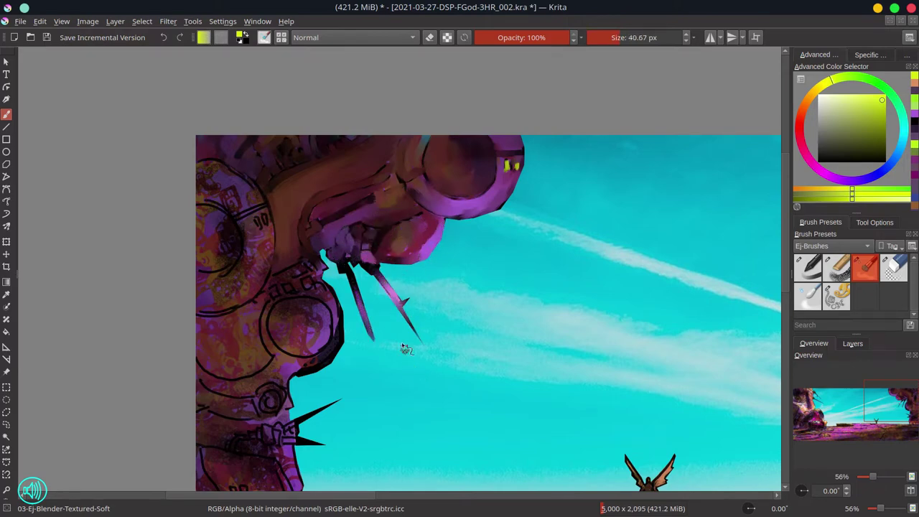
pyautogui.moveTo(215, 162)
pyautogui.mouseDown()
pyautogui.moveTo(230, 200)
pyautogui.moveTo(221, 208)
pyautogui.moveTo(241, 206)
pyautogui.moveTo(199, 220)
pyautogui.moveTo(228, 258)
pyautogui.mouseUp()
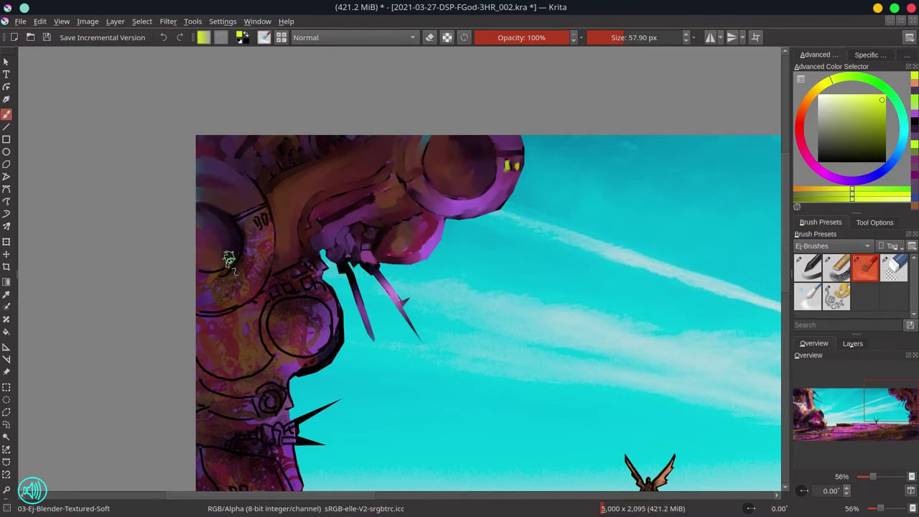
# Smooth the left gear area with Chalk-Grainy purple, pick a dark red-purple, and save.
pyautogui.press('/')
pyautogui.press('/')
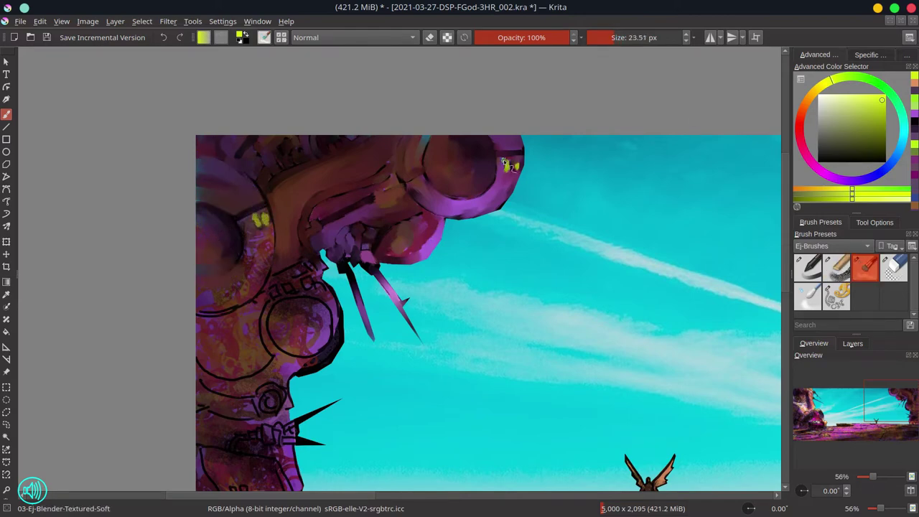
pyautogui.moveTo(251, 226)
pyautogui.mouseDown()
pyautogui.moveTo(247, 259)
pyautogui.moveTo(223, 297)
pyautogui.moveTo(232, 301)
pyautogui.mouseUp()
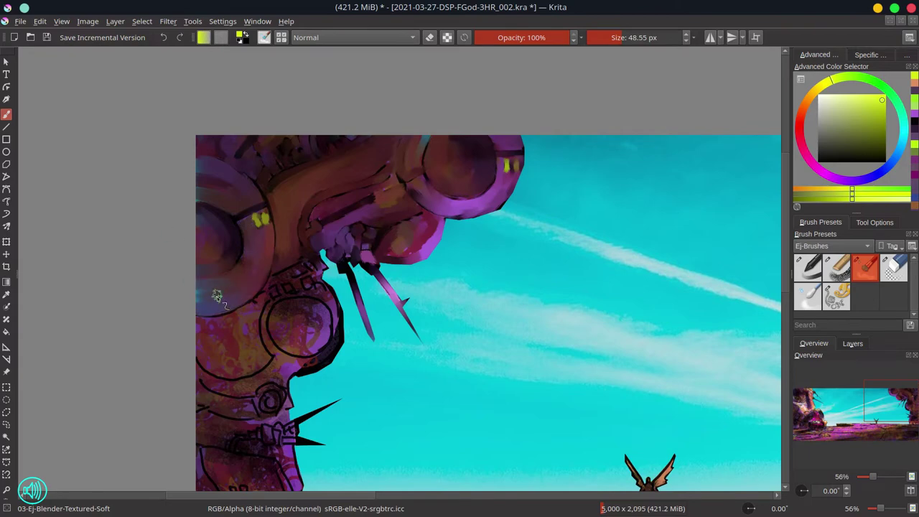
pyautogui.click(852, 343)
pyautogui.press('/')
pyautogui.keyDown('ctrl'); pyautogui.click(197, 169); pyautogui.keyUp('ctrl')
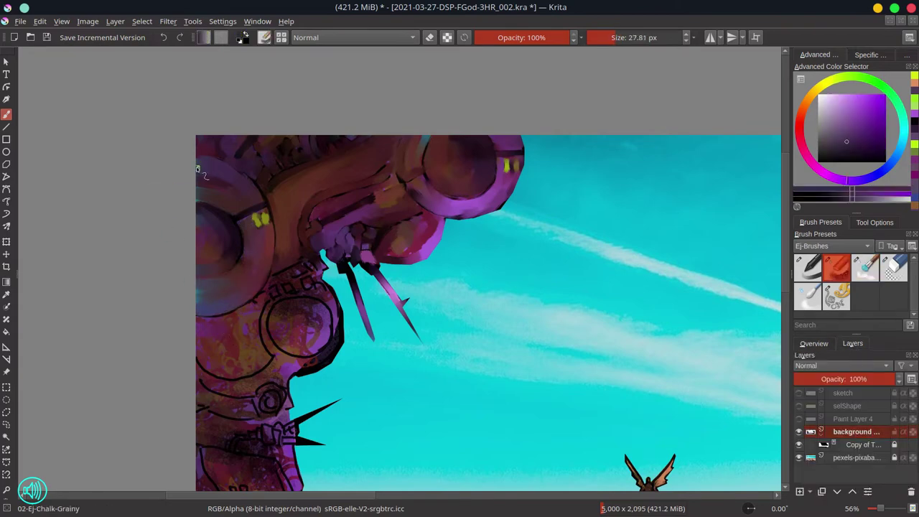
pyautogui.keyDown('ctrl'); pyautogui.click(228, 297); pyautogui.keyUp('ctrl')
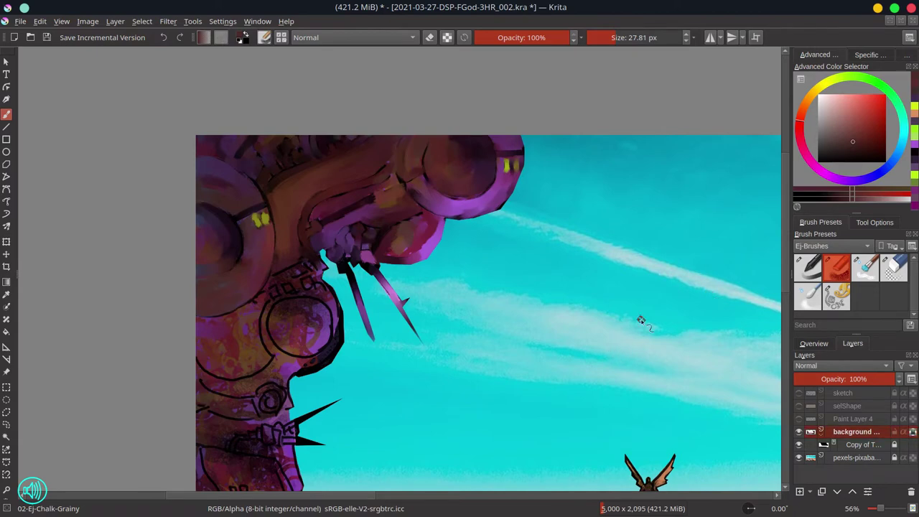
pyautogui.hotkey('ctrl', 's')
# Blend away the circular outline and textured patch, darkening the rock edge around the lower spikes.
pyautogui.press('/')
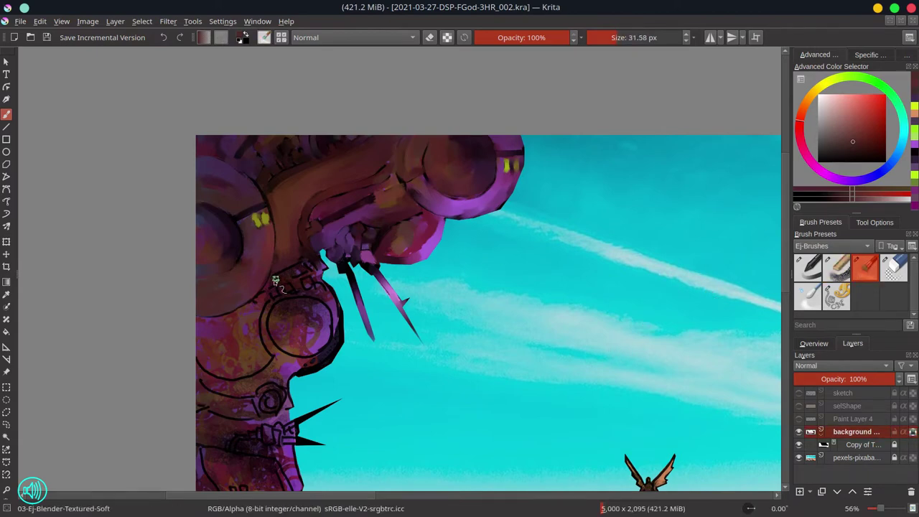
pyautogui.moveTo(270, 306)
pyautogui.mouseDown()
pyautogui.moveTo(339, 292)
pyautogui.moveTo(313, 319)
pyautogui.moveTo(323, 316)
pyautogui.moveTo(296, 364)
pyautogui.moveTo(341, 312)
pyautogui.mouseUp()
pyautogui.keyDown('ctrl'); pyautogui.click(246, 366); pyautogui.keyUp('ctrl')
pyautogui.press('/')
pyautogui.press('/')
pyautogui.moveTo(263, 361)
pyautogui.mouseDown()
pyautogui.moveTo(236, 361)
pyautogui.moveTo(211, 328)
pyautogui.moveTo(228, 384)
pyautogui.mouseUp()
pyautogui.scroll(-3, 227, 384)
pyautogui.press(']')
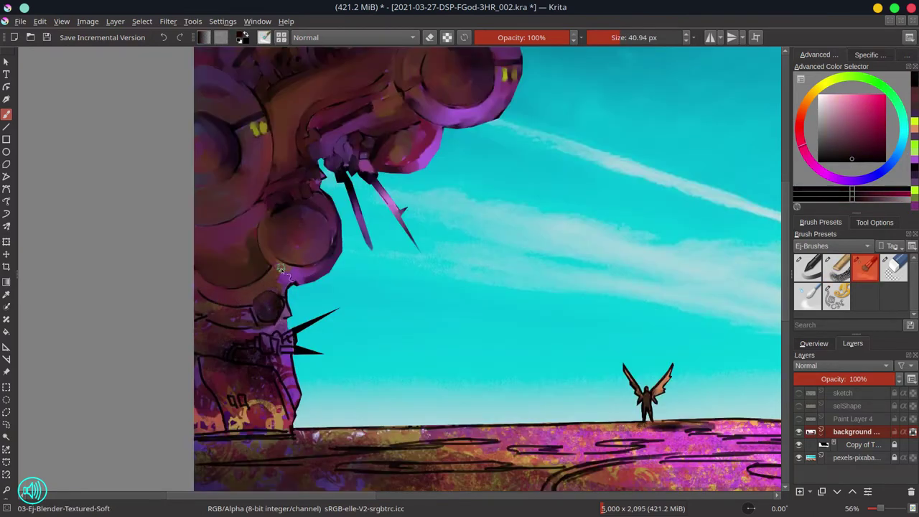
pyautogui.moveTo(253, 307); pyautogui.dragTo(249, 318)
pyautogui.moveTo(206, 347)
pyautogui.mouseDown()
pyautogui.moveTo(265, 340)
pyautogui.moveTo(335, 314)
pyautogui.moveTo(283, 316)
pyautogui.mouseUp()
# Add a yellow-green light at the rock base and blend the cliff edge down to the ground line.
pyautogui.press('/')
pyautogui.moveTo(228, 397); pyautogui.dragTo(243, 403)
pyautogui.press('/')
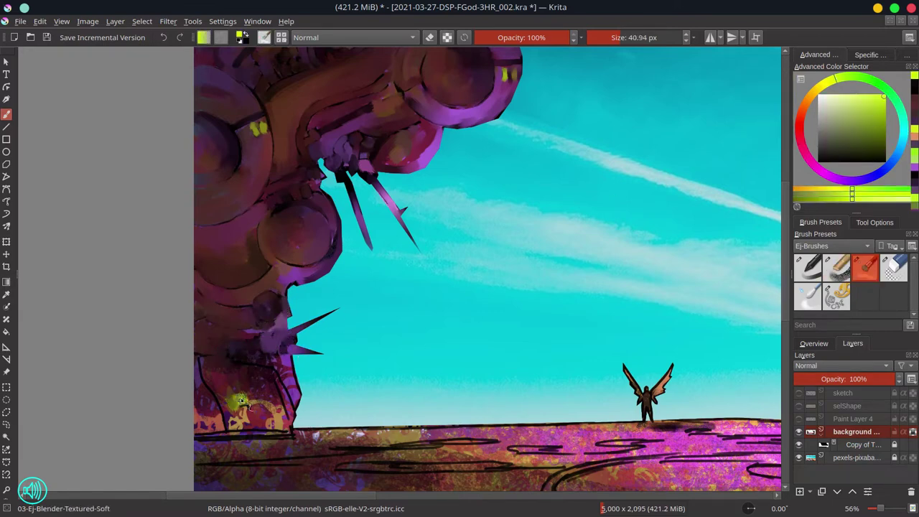
pyautogui.moveTo(280, 361); pyautogui.dragTo(295, 405)
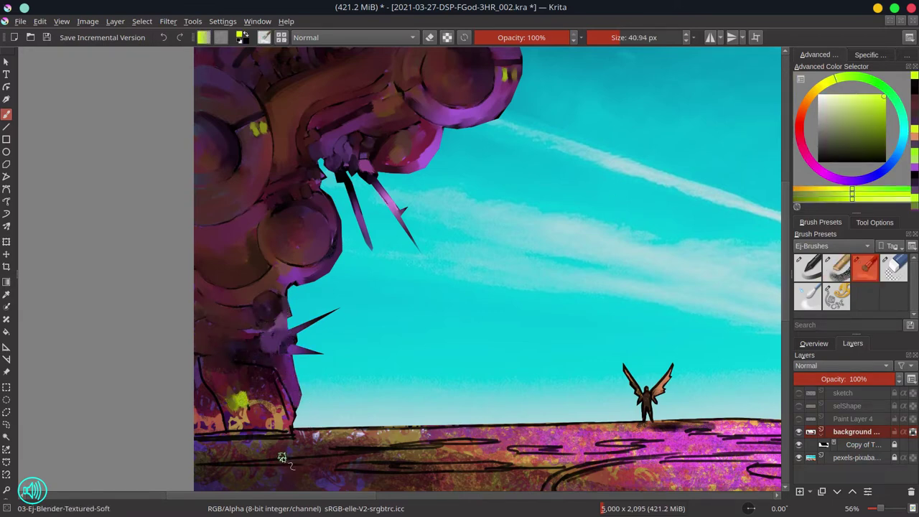
pyautogui.moveTo(208, 377)
pyautogui.mouseDown()
pyautogui.moveTo(196, 410)
pyautogui.moveTo(251, 436)
pyautogui.moveTo(261, 430)
pyautogui.moveTo(238, 380)
pyautogui.moveTo(268, 408)
pyautogui.moveTo(266, 390)
pyautogui.moveTo(293, 414)
pyautogui.mouseUp()
# Paint sampled-pink Chalk-Grainy strokes across the ground.
pyautogui.press('[')
pyautogui.scroll(-5, 488, 287)
pyautogui.scroll(3, 488, 287)
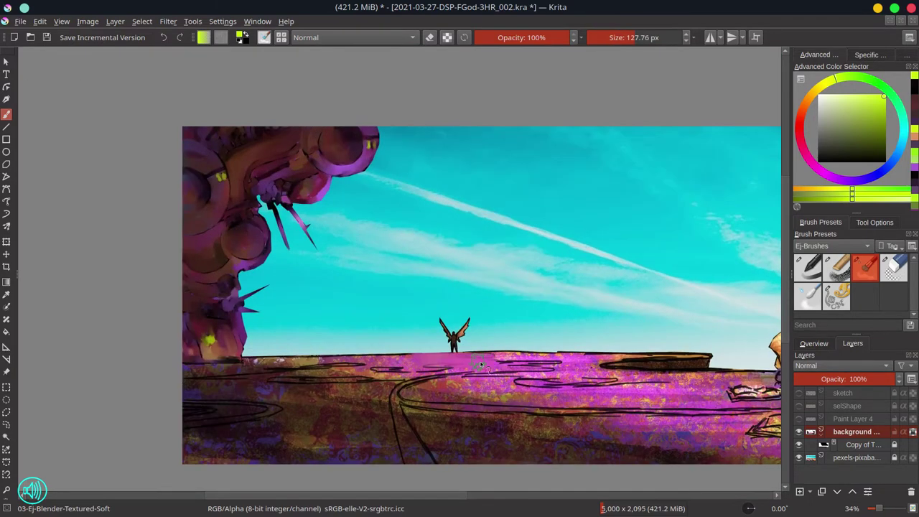
pyautogui.press(']')
pyautogui.press(']')
pyautogui.press(']')
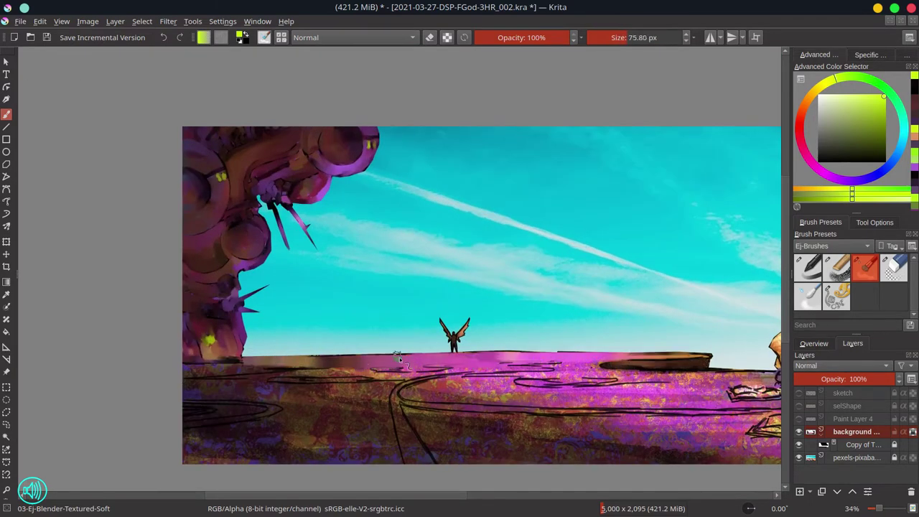
pyautogui.press('/')
pyautogui.keyDown('ctrl'); pyautogui.click(508, 361); pyautogui.keyUp('ctrl')
pyautogui.moveTo(508, 360); pyautogui.dragTo(574, 373)
pyautogui.moveTo(424, 370); pyautogui.dragTo(610, 375)
# Blend the pink ground strokes on the left, lower right and lower foreground.
pyautogui.scroll(-2, 430, 366)
pyautogui.press('/')
pyautogui.moveTo(309, 369)
pyautogui.mouseDown()
pyautogui.moveTo(388, 374)
pyautogui.moveTo(313, 379)
pyautogui.moveTo(424, 373)
pyautogui.mouseUp()
pyautogui.moveTo(338, 366); pyautogui.dragTo(430, 394)
pyautogui.moveTo(345, 413); pyautogui.dragTo(349, 384)
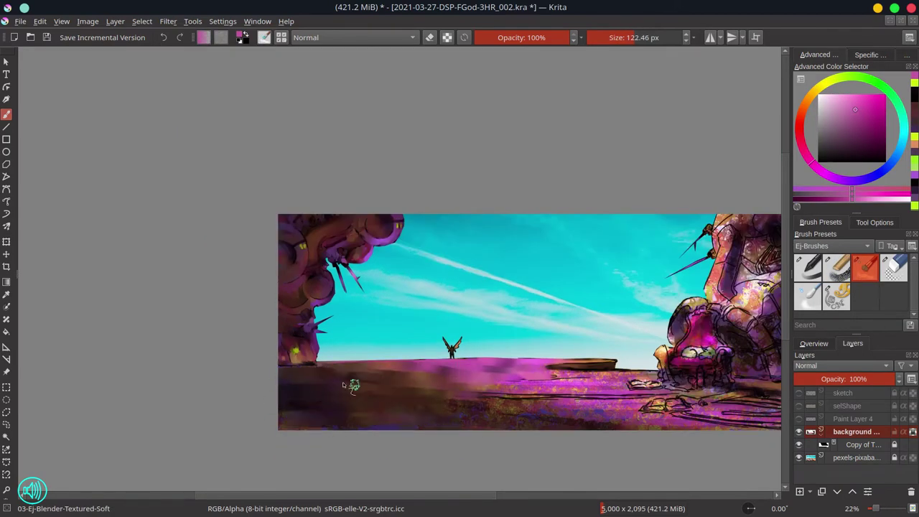
pyautogui.moveTo(550, 394)
pyautogui.mouseDown()
pyautogui.moveTo(412, 408)
pyautogui.moveTo(520, 397)
pyautogui.mouseUp()
pyautogui.press('[')
pyautogui.press('[')
pyautogui.press('[')
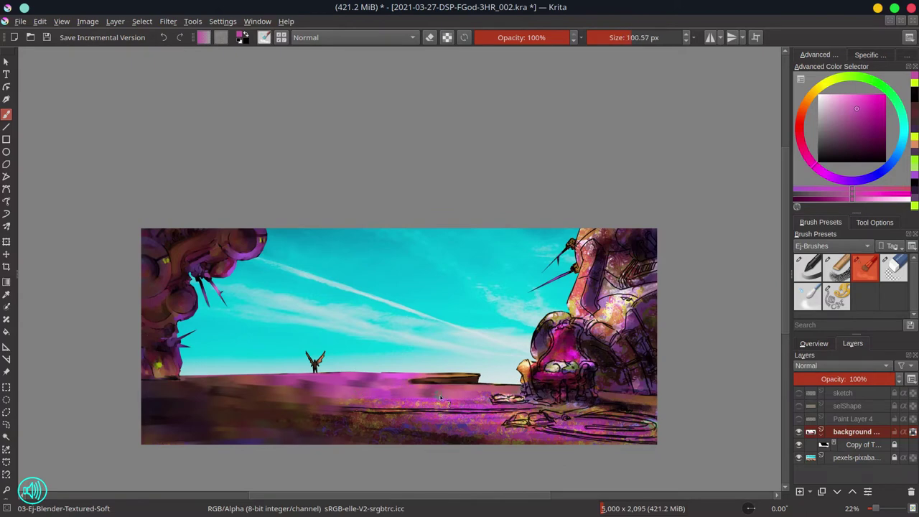
pyautogui.moveTo(441, 397)
pyautogui.mouseDown()
pyautogui.moveTo(625, 427)
pyautogui.moveTo(591, 402)
pyautogui.mouseUp()
pyautogui.press(']')
pyautogui.moveTo(366, 409)
pyautogui.mouseDown()
pyautogui.moveTo(311, 433)
pyautogui.moveTo(603, 430)
pyautogui.moveTo(438, 434)
pyautogui.mouseUp()
# Brighten the pink ground with Color Dodge chalk strokes.
pyautogui.click(824, 344)
pyautogui.click(836, 267)
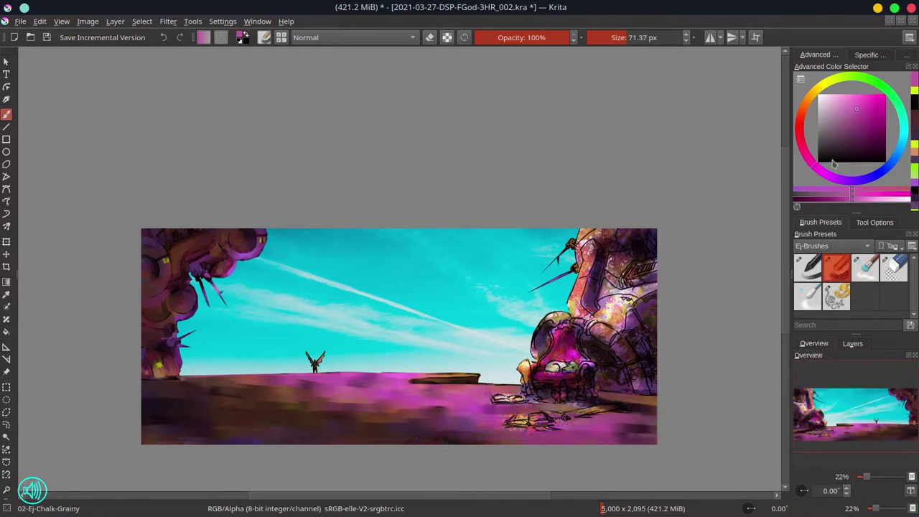
pyautogui.click(843, 134)
pyautogui.click(352, 38)
pyautogui.click(330, 108)
pyautogui.moveTo(208, 380)
pyautogui.mouseDown()
pyautogui.moveTo(385, 391)
pyautogui.moveTo(225, 385)
pyautogui.moveTo(456, 374)
pyautogui.moveTo(378, 400)
pyautogui.moveTo(437, 390)
pyautogui.moveTo(478, 404)
pyautogui.mouseUp()
# Return the chalk brush to Normal blending and repaint and blend the left ground.
pyautogui.press('/')
pyautogui.press('/')
pyautogui.keyDown('ctrl'); pyautogui.click(360, 268); pyautogui.keyUp('ctrl')
pyautogui.click(352, 37)
pyautogui.click(316, 28)
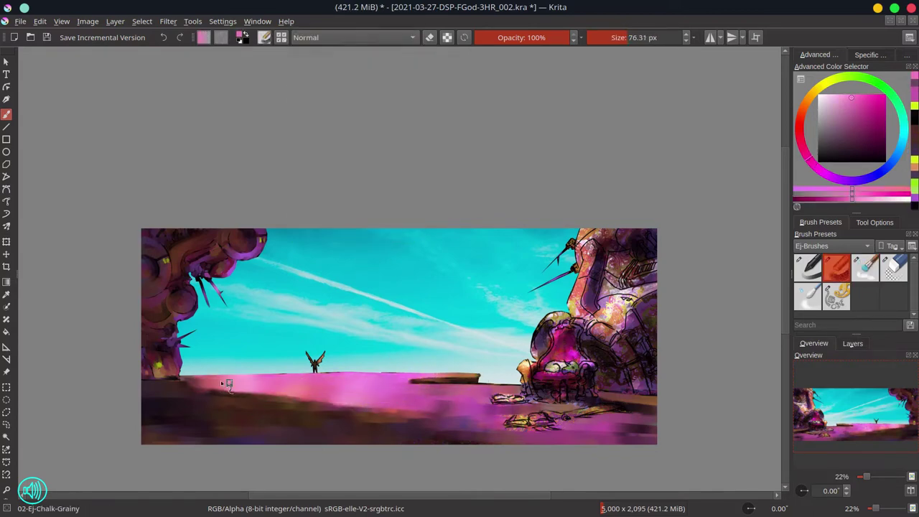
pyautogui.moveTo(193, 382); pyautogui.dragTo(323, 380)
pyautogui.moveTo(258, 388)
pyautogui.mouseDown()
pyautogui.moveTo(226, 384)
pyautogui.moveTo(290, 411)
pyautogui.moveTo(210, 397)
pyautogui.moveTo(165, 430)
pyautogui.mouseUp()
# Paint deeper pink strokes and dabs across the ground toward the right.
pyautogui.keyDown('ctrl'); pyautogui.click(291, 411); pyautogui.keyUp('ctrl')
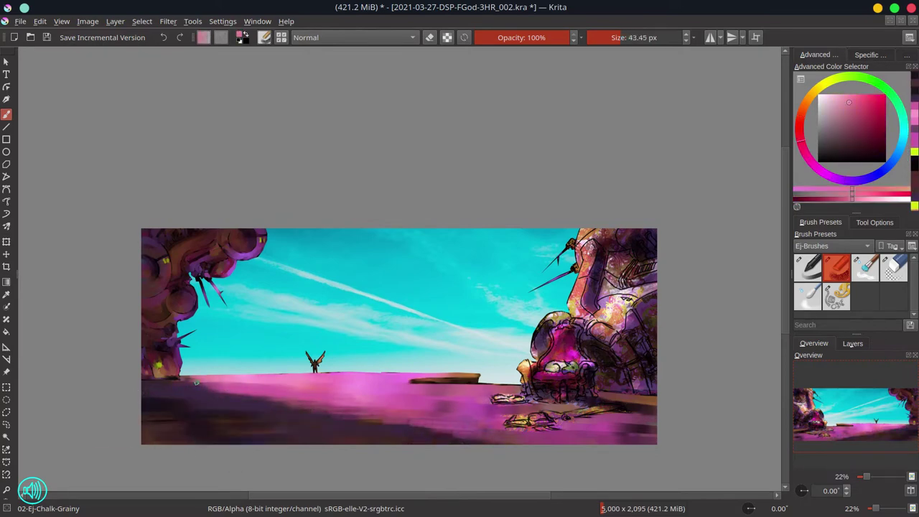
pyautogui.keyDown('ctrl'); pyautogui.click(409, 374); pyautogui.keyUp('ctrl')
pyautogui.keyDown('ctrl'); pyautogui.click(423, 402); pyautogui.keyUp('ctrl')
pyautogui.moveTo(431, 391); pyautogui.dragTo(521, 388)
pyautogui.moveTo(596, 402)
pyautogui.mouseDown()
pyautogui.moveTo(618, 397)
pyautogui.moveTo(474, 412)
pyautogui.moveTo(653, 431)
pyautogui.moveTo(485, 415)
pyautogui.mouseUp()
pyautogui.keyDown('ctrl'); pyautogui.click(332, 389); pyautogui.keyUp('ctrl')
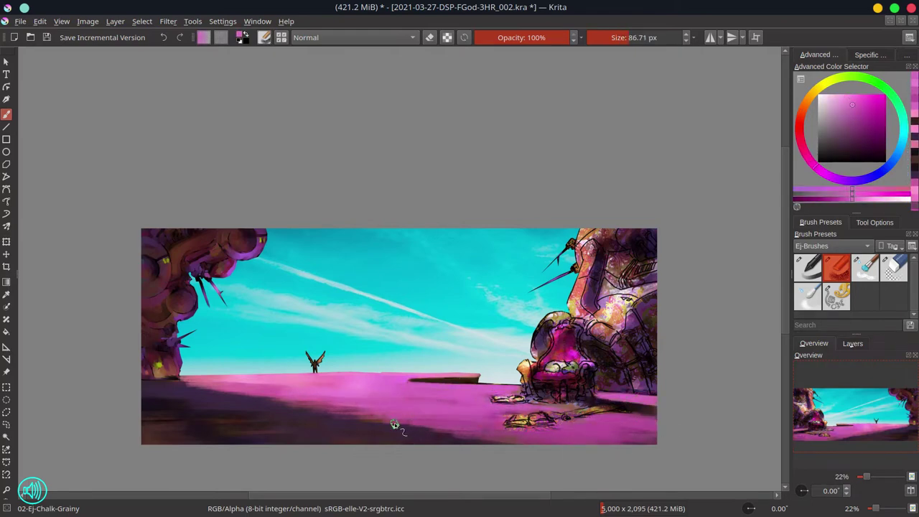
# Toggle Paint Layer 4's green sketch on and off to check the ground.
pyautogui.click(851, 344)
pyautogui.click(798, 420)
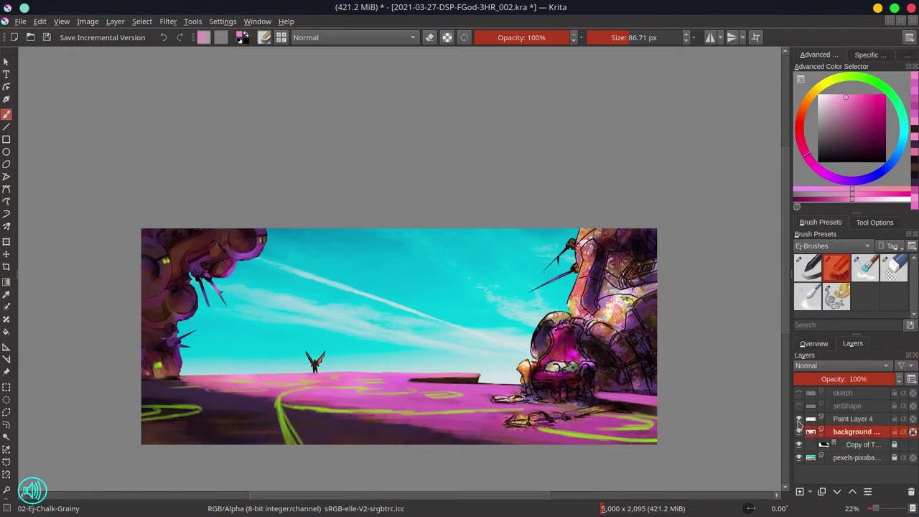
pyautogui.click(798, 421)
# Switch to the soft blending brush and save the painting.
pyautogui.press('/')
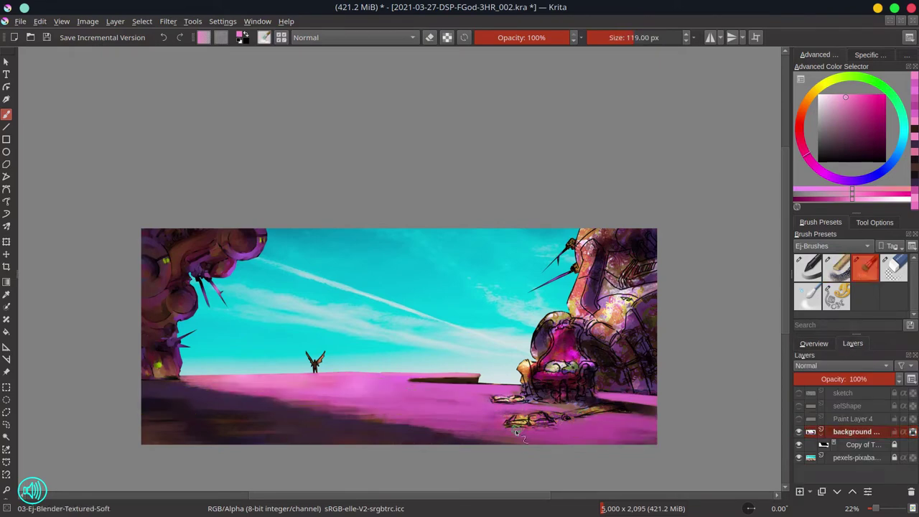
pyautogui.click(816, 345)
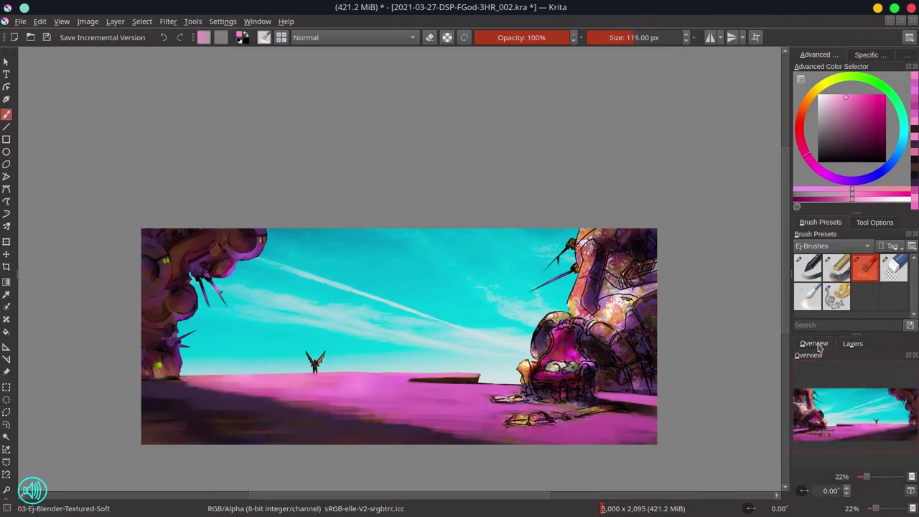
pyautogui.hotkey('ctrl', 's')
pyautogui.click(852, 344)
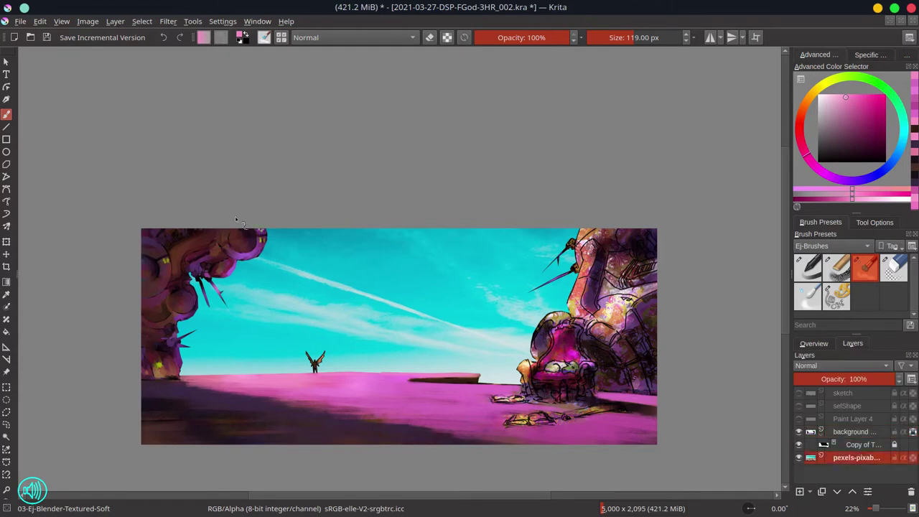
# Mirror the pexels sky layer horizontally, comparing before and after with undo and redo.
pyautogui.click(115, 20)
pyautogui.moveTo(174, 150)
pyautogui.click(316, 160)
pyautogui.click(814, 343)
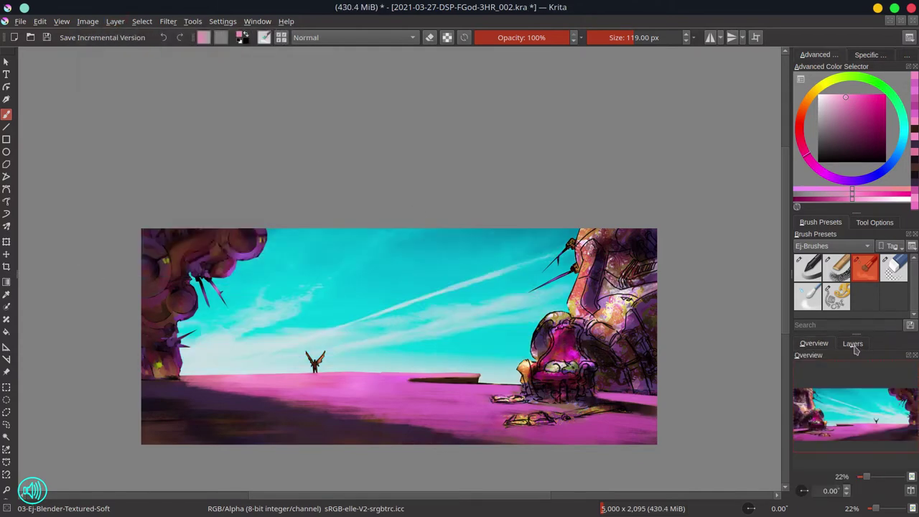
pyautogui.press('-')
pyautogui.hotkey('ctrl', 'z')
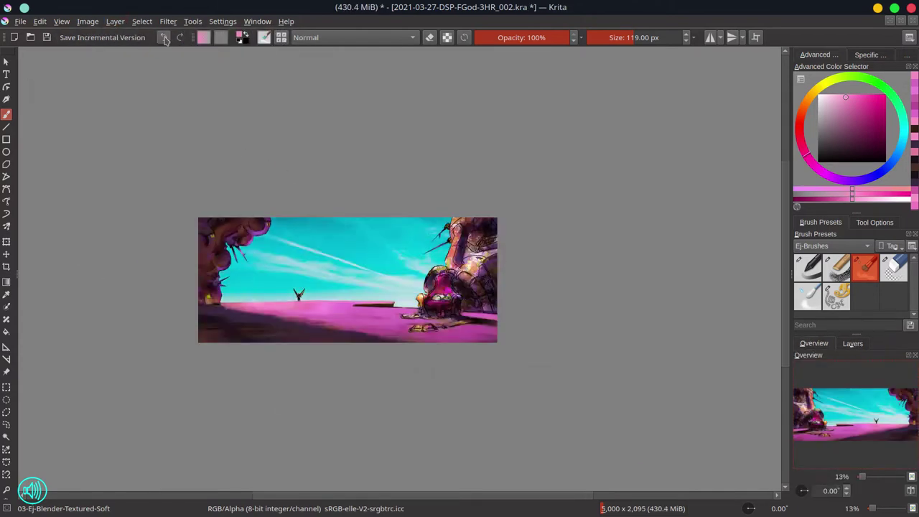
pyautogui.click(179, 39)
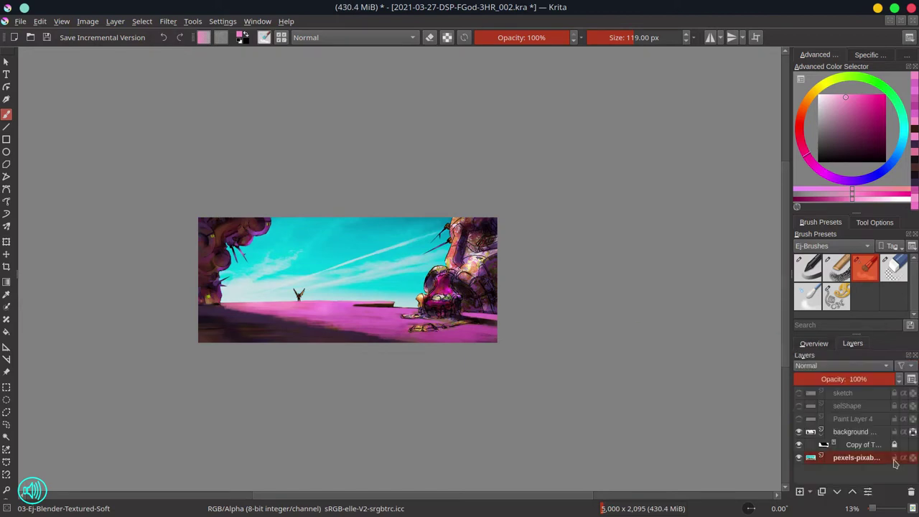
pyautogui.click(47, 37)
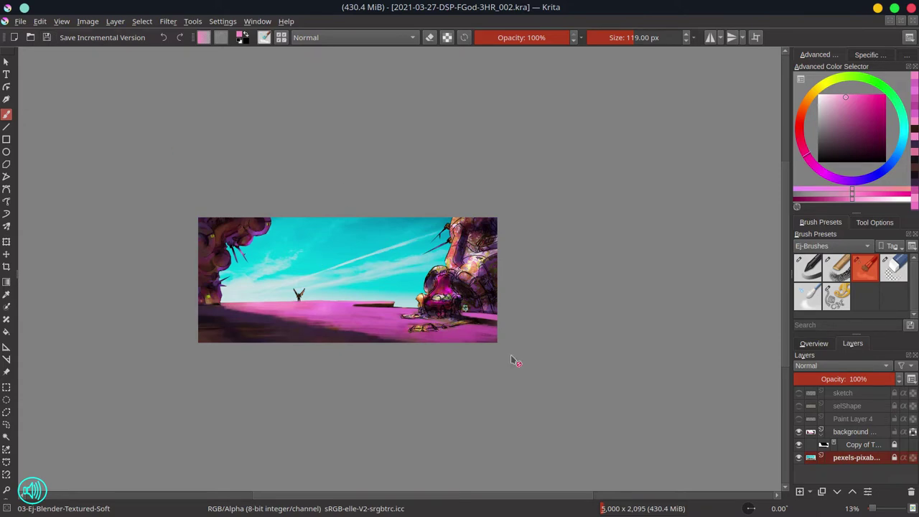
pyautogui.press('pageup')
# Blend away the yellow sketch patch, then repaint the chair's armrest in tan and its base with pink chalk strokes.
pyautogui.scroll(5, 445, 288)
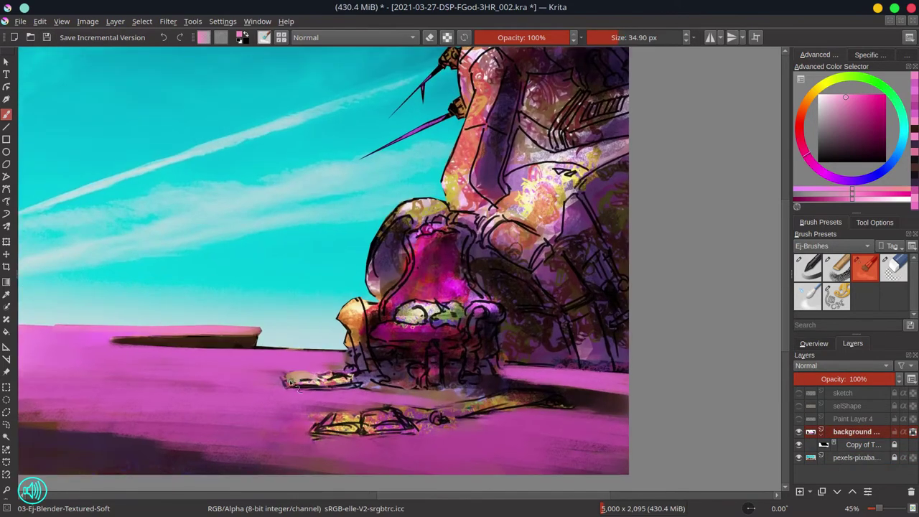
pyautogui.moveTo(290, 383); pyautogui.dragTo(353, 386)
pyautogui.press(']')
pyautogui.moveTo(350, 325)
pyautogui.mouseDown()
pyautogui.moveTo(362, 356)
pyautogui.moveTo(374, 317)
pyautogui.mouseUp()
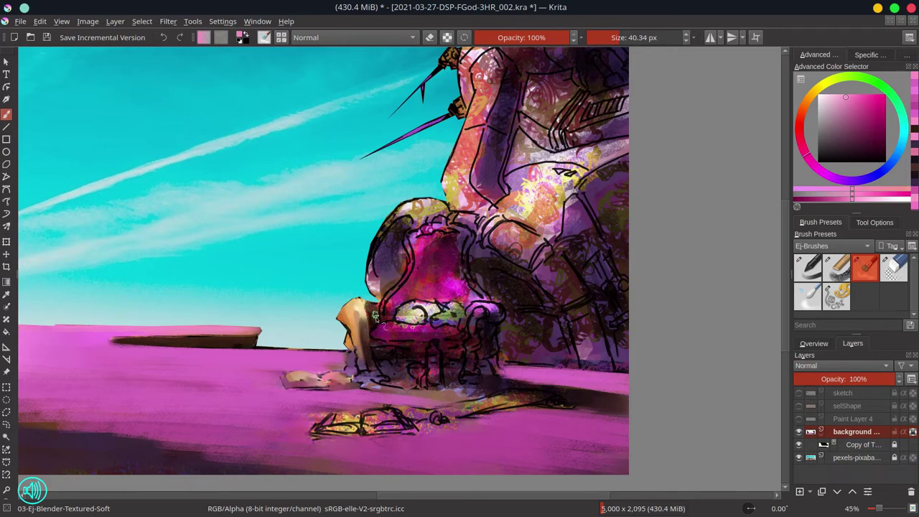
pyautogui.press('/')
pyautogui.moveTo(384, 373)
pyautogui.mouseDown()
pyautogui.moveTo(484, 360)
pyautogui.moveTo(406, 367)
pyautogui.moveTo(503, 373)
pyautogui.mouseUp()
pyautogui.keyDown('ctrl'); pyautogui.click(451, 379); pyautogui.keyUp('ctrl')
pyautogui.click(813, 343)
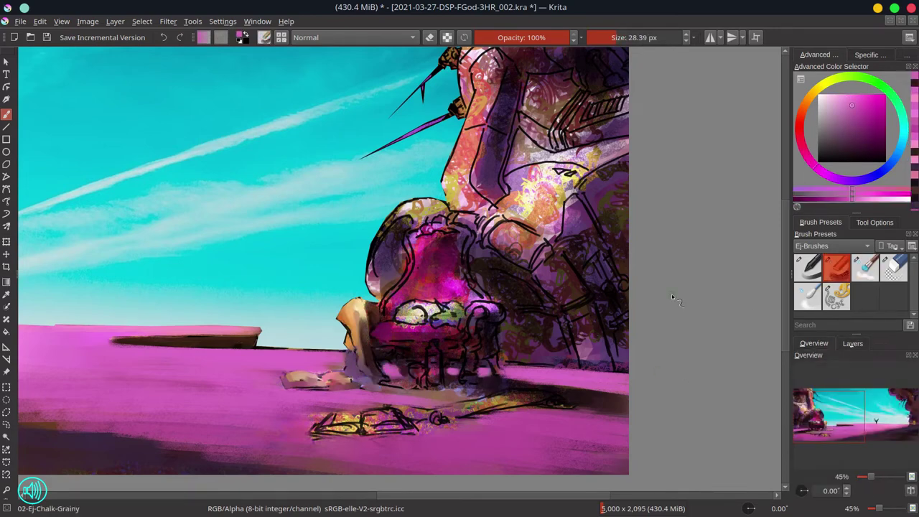
pyautogui.keyDown('ctrl'); pyautogui.click(574, 463); pyautogui.keyUp('ctrl')
pyautogui.press(']')
pyautogui.press(']')
pyautogui.press(']')
pyautogui.press(']')
pyautogui.press(']')
pyautogui.press(']')
pyautogui.hotkey('ctrl', 's')
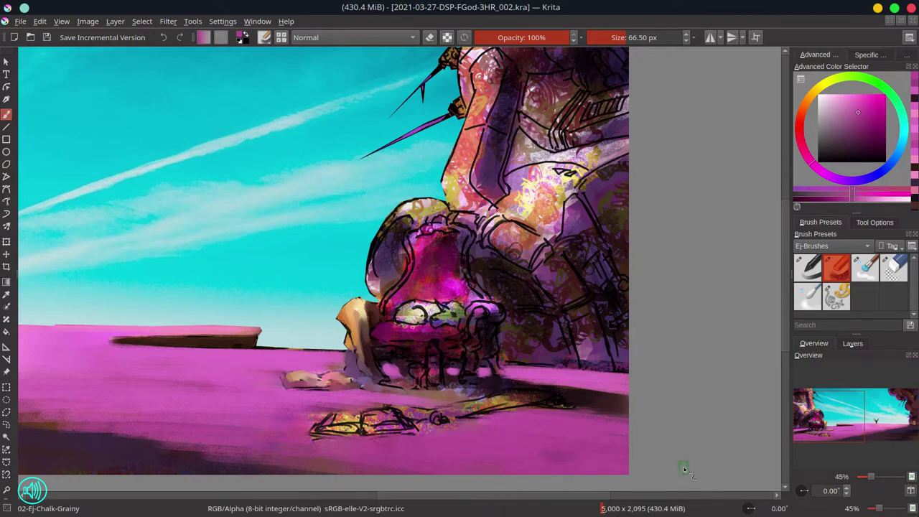
# Smear the sketch lines under the chair, the nearby ground and the seat detail with the soft blender.
pyautogui.press('/')
pyautogui.moveTo(323, 424)
pyautogui.mouseDown()
pyautogui.moveTo(424, 420)
pyautogui.moveTo(392, 393)
pyautogui.moveTo(431, 369)
pyautogui.moveTo(446, 392)
pyautogui.moveTo(542, 403)
pyautogui.mouseUp()
pyautogui.moveTo(446, 419); pyautogui.dragTo(550, 401)
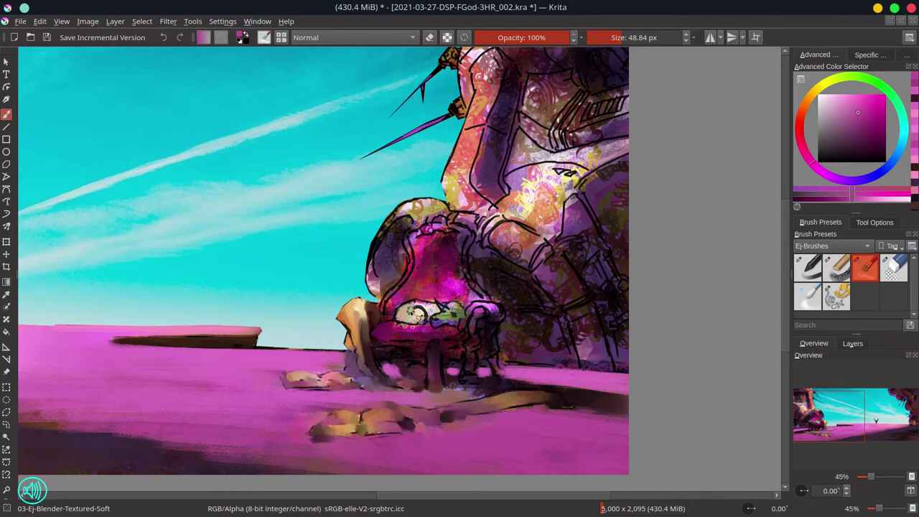
pyautogui.moveTo(415, 314)
pyautogui.mouseDown()
pyautogui.moveTo(445, 314)
pyautogui.moveTo(431, 321)
pyautogui.moveTo(411, 311)
pyautogui.moveTo(445, 328)
pyautogui.moveTo(410, 352)
pyautogui.mouseUp()
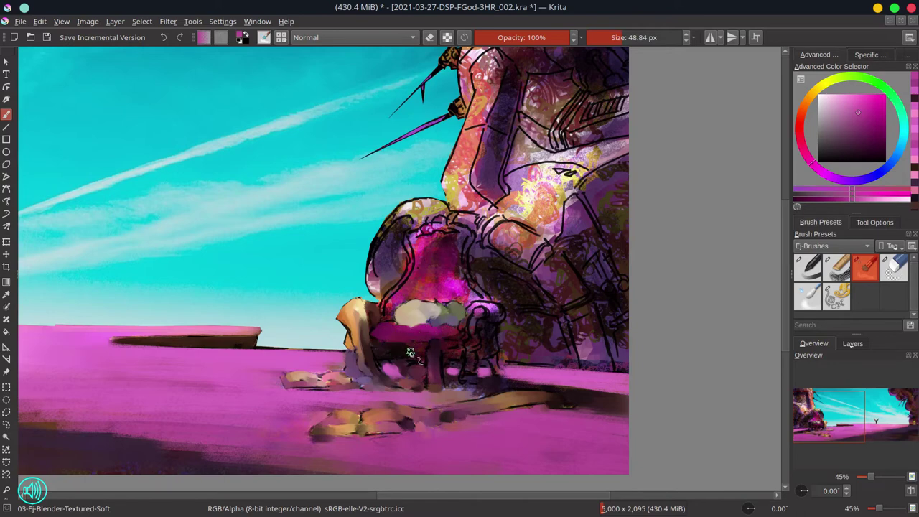
# Paint the chair legs dark purple, its back vivid magenta with a greyish-purple edge, and darken its surroundings.
pyautogui.moveTo(470, 361)
pyautogui.mouseDown()
pyautogui.moveTo(477, 312)
pyautogui.moveTo(489, 310)
pyautogui.moveTo(502, 373)
pyautogui.mouseUp()
pyautogui.press(']')
pyautogui.moveTo(503, 337)
pyautogui.mouseDown()
pyautogui.moveTo(560, 331)
pyautogui.moveTo(569, 355)
pyautogui.mouseUp()
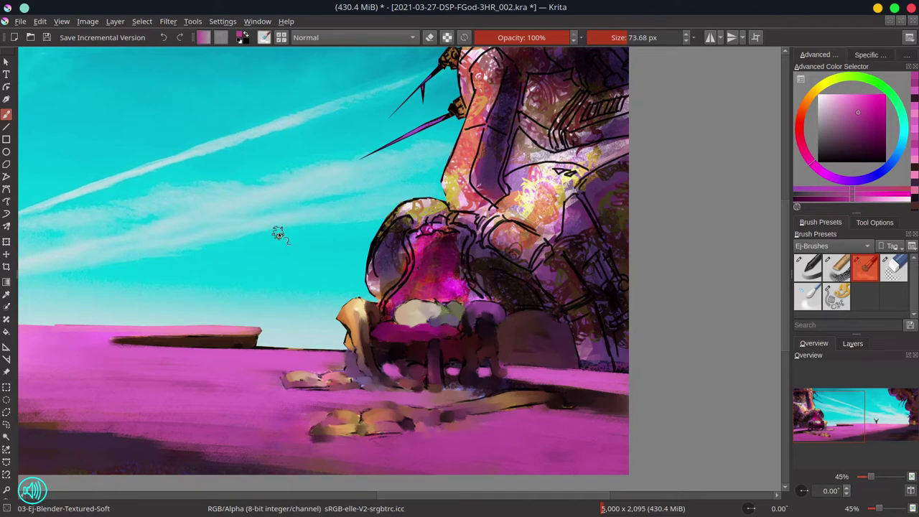
pyautogui.press('[')
pyautogui.moveTo(393, 305)
pyautogui.mouseDown()
pyautogui.moveTo(428, 229)
pyautogui.moveTo(458, 232)
pyautogui.moveTo(459, 287)
pyautogui.moveTo(423, 244)
pyautogui.moveTo(433, 298)
pyautogui.mouseUp()
pyautogui.press('[')
pyautogui.moveTo(382, 215)
pyautogui.mouseDown()
pyautogui.moveTo(375, 262)
pyautogui.moveTo(384, 288)
pyautogui.moveTo(405, 225)
pyautogui.moveTo(400, 214)
pyautogui.moveTo(438, 206)
pyautogui.moveTo(455, 216)
pyautogui.moveTo(470, 268)
pyautogui.mouseUp()
pyautogui.press('[')
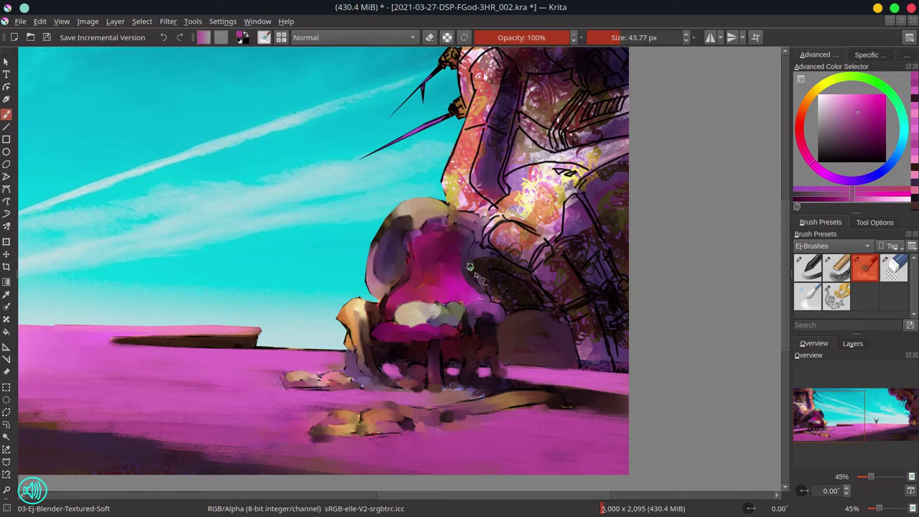
pyautogui.moveTo(525, 280); pyautogui.dragTo(530, 277)
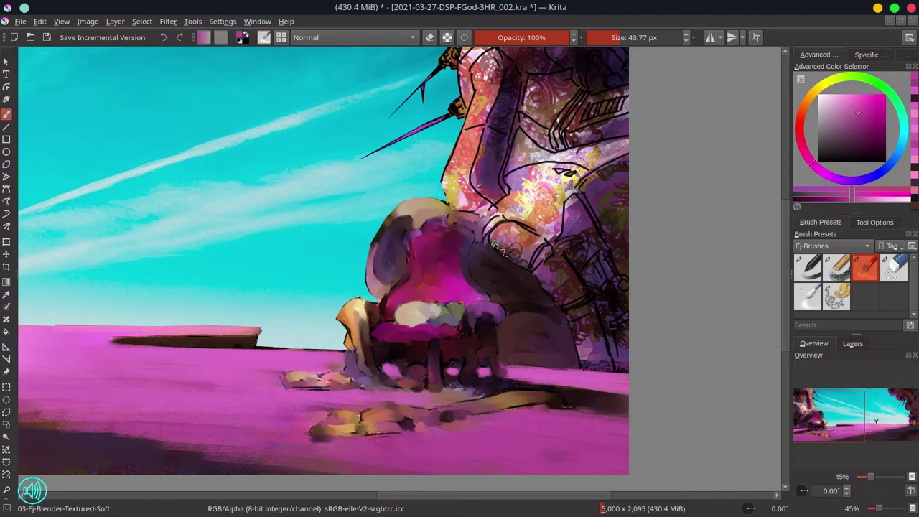
pyautogui.hotkey('ctrl', 's')
# Shade the mecha with dark brown and purple below, light purple and pink on the chest, then save.
pyautogui.moveTo(494, 246); pyautogui.dragTo(425, 324)
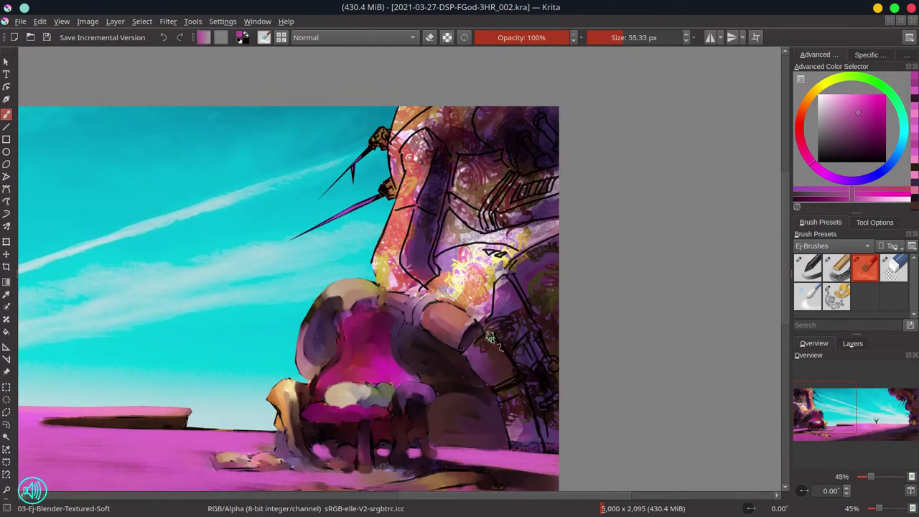
pyautogui.moveTo(489, 337)
pyautogui.mouseDown()
pyautogui.moveTo(513, 380)
pyautogui.moveTo(524, 438)
pyautogui.moveTo(539, 402)
pyautogui.moveTo(533, 356)
pyautogui.moveTo(546, 252)
pyautogui.moveTo(512, 298)
pyautogui.moveTo(503, 331)
pyautogui.moveTo(502, 294)
pyautogui.mouseUp()
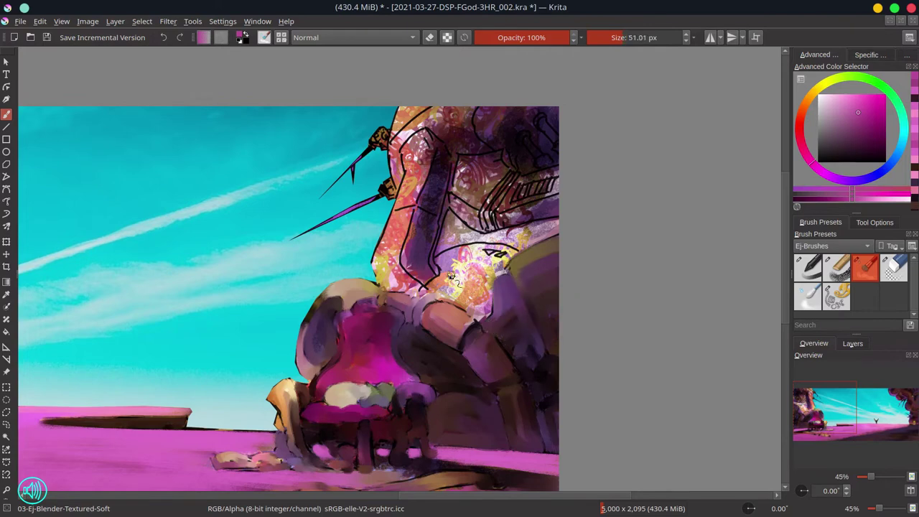
pyautogui.moveTo(451, 276)
pyautogui.mouseDown()
pyautogui.moveTo(408, 251)
pyautogui.moveTo(432, 265)
pyautogui.moveTo(515, 255)
pyautogui.moveTo(464, 280)
pyautogui.moveTo(483, 304)
pyautogui.moveTo(470, 239)
pyautogui.moveTo(540, 230)
pyautogui.moveTo(500, 188)
pyautogui.mouseUp()
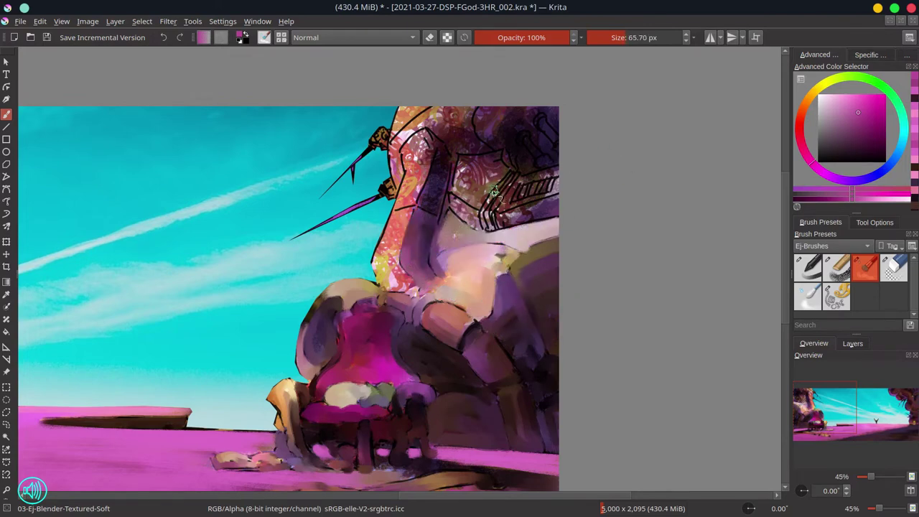
pyautogui.press('[')
pyautogui.moveTo(405, 215); pyautogui.dragTo(388, 298)
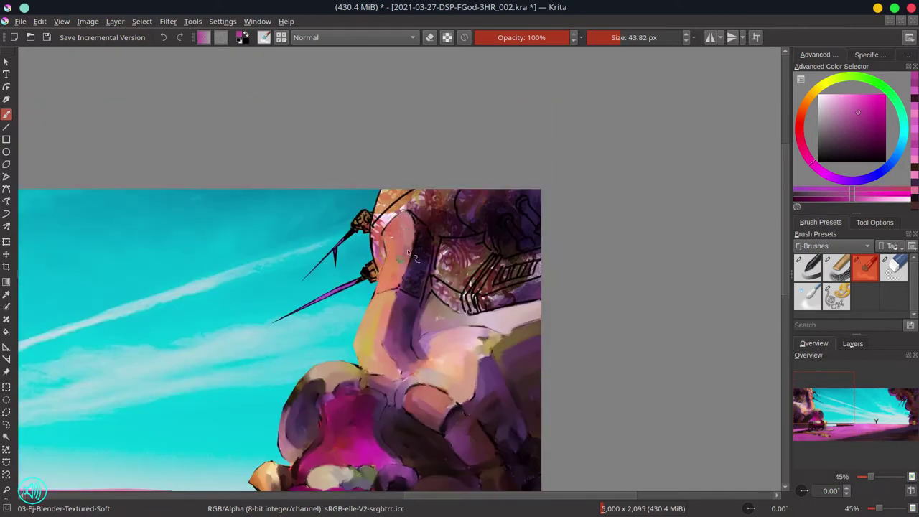
pyautogui.moveTo(409, 255)
pyautogui.mouseDown()
pyautogui.moveTo(405, 284)
pyautogui.moveTo(417, 296)
pyautogui.moveTo(509, 276)
pyautogui.moveTo(499, 263)
pyautogui.moveTo(486, 298)
pyautogui.moveTo(528, 298)
pyautogui.moveTo(469, 295)
pyautogui.moveTo(528, 291)
pyautogui.mouseUp()
pyautogui.hotkey('ctrl', 's')
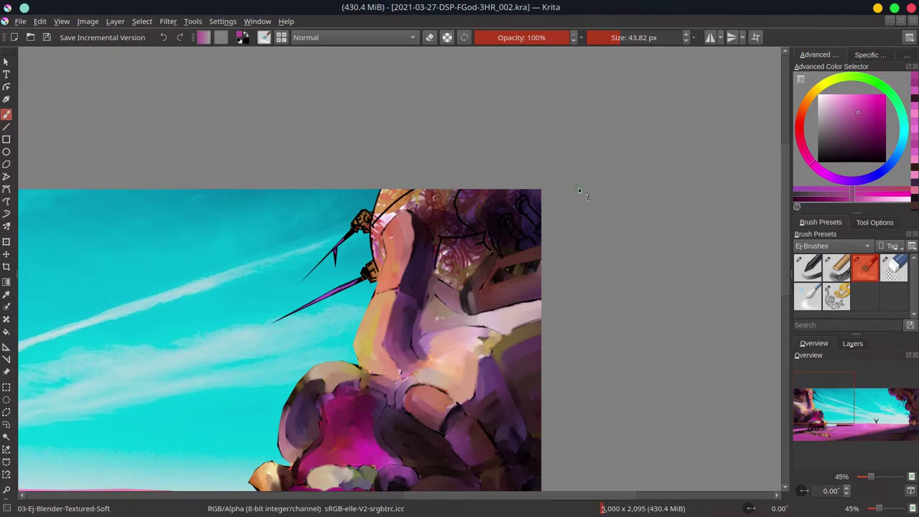
# Lower Paint Layer 4 to about 40% opacity, hide its green sketch, and select the background layer.
pyautogui.click(852, 343)
pyautogui.press('-')
pyautogui.press('-')
pyautogui.press('-')
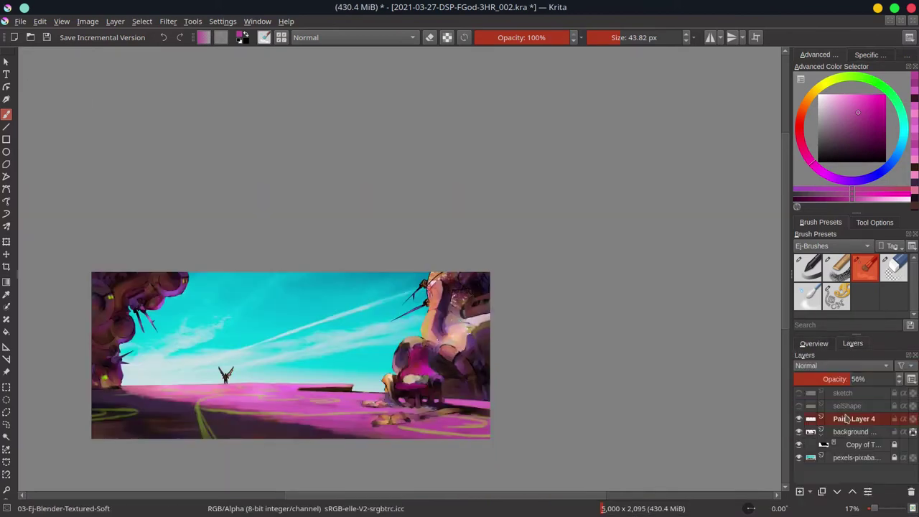
pyautogui.moveTo(848, 379); pyautogui.dragTo(835, 381)
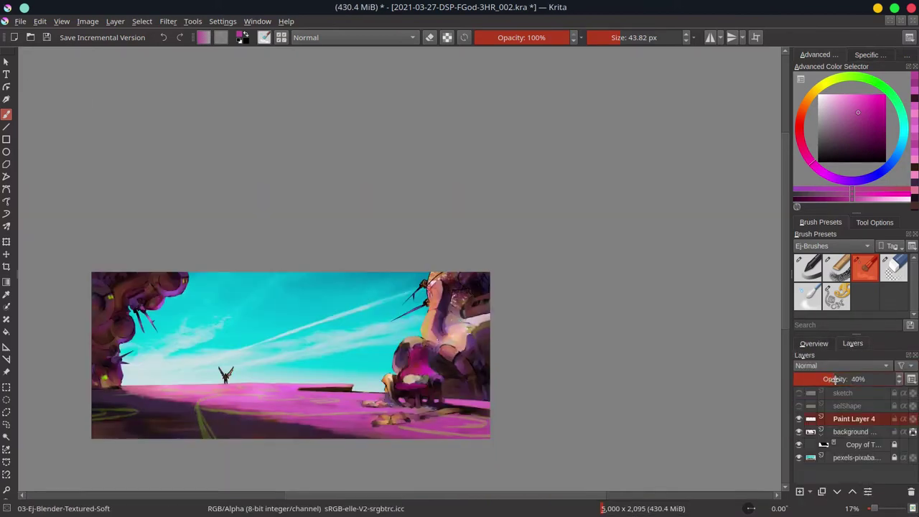
pyautogui.click(799, 418)
pyautogui.click(823, 344)
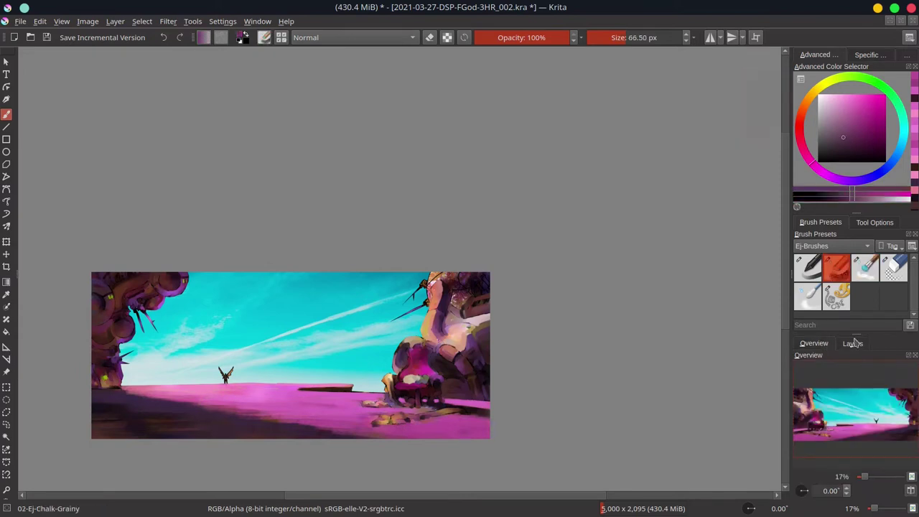
pyautogui.click(852, 343)
pyautogui.click(856, 431)
# Paint broad light pink chalk strokes along the ground near the horizon and save.
pyautogui.press(']')
pyautogui.press(']')
pyautogui.press(']')
pyautogui.moveTo(204, 393); pyautogui.dragTo(246, 397)
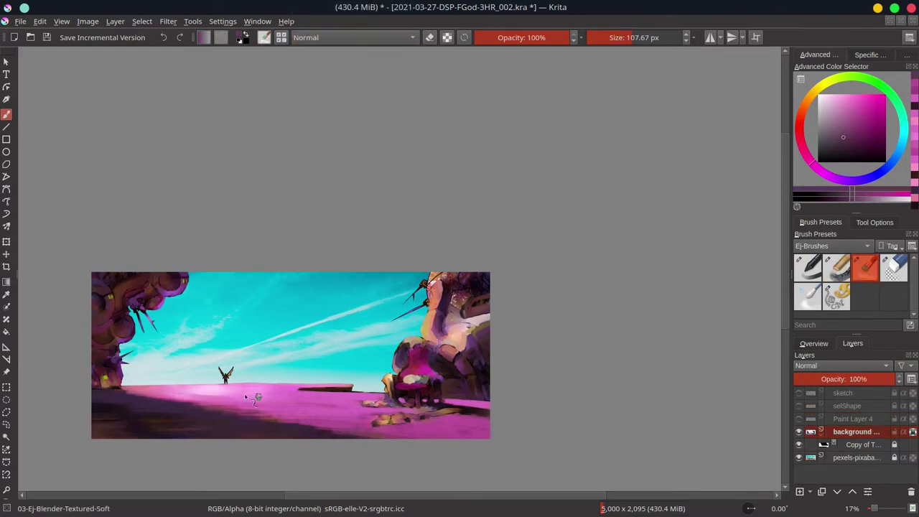
pyautogui.click(822, 344)
pyautogui.press('/')
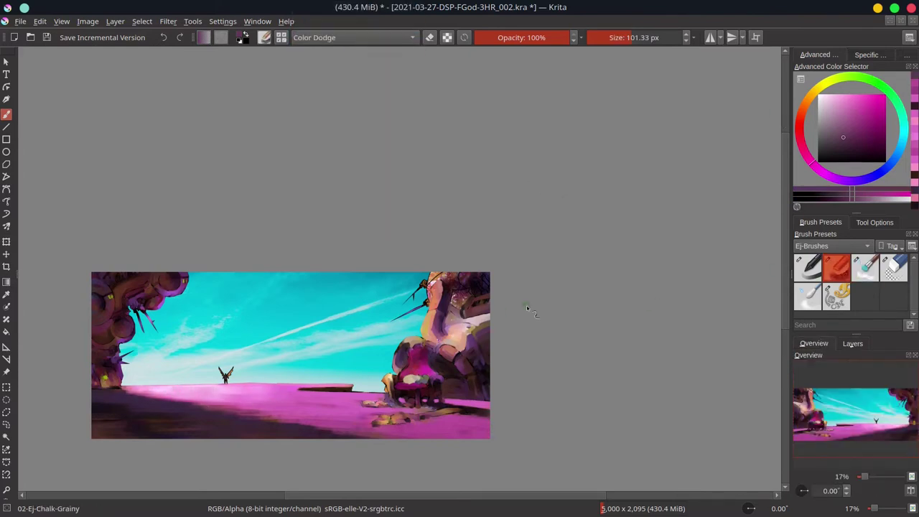
pyautogui.press('/')
pyautogui.press('/')
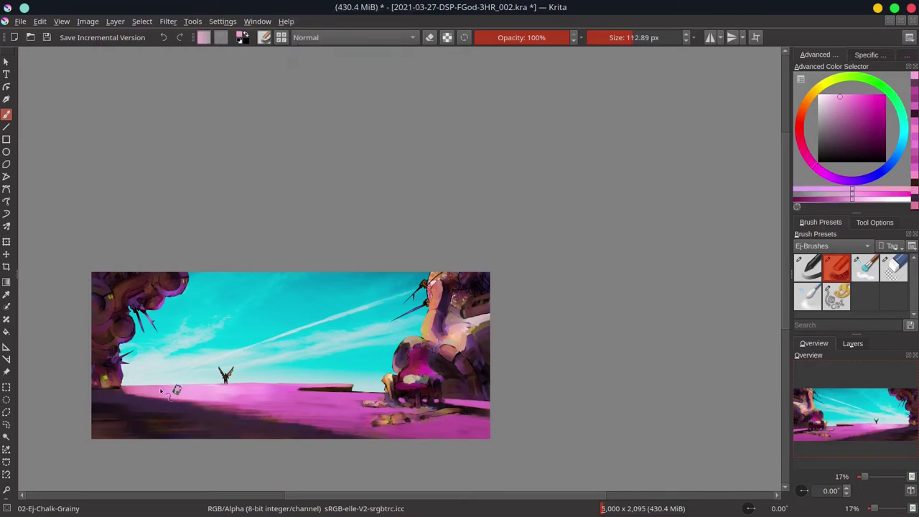
pyautogui.moveTo(148, 399)
pyautogui.mouseDown()
pyautogui.moveTo(189, 422)
pyautogui.moveTo(267, 406)
pyautogui.moveTo(253, 411)
pyautogui.mouseUp()
pyautogui.hotkey('ctrl', 's')
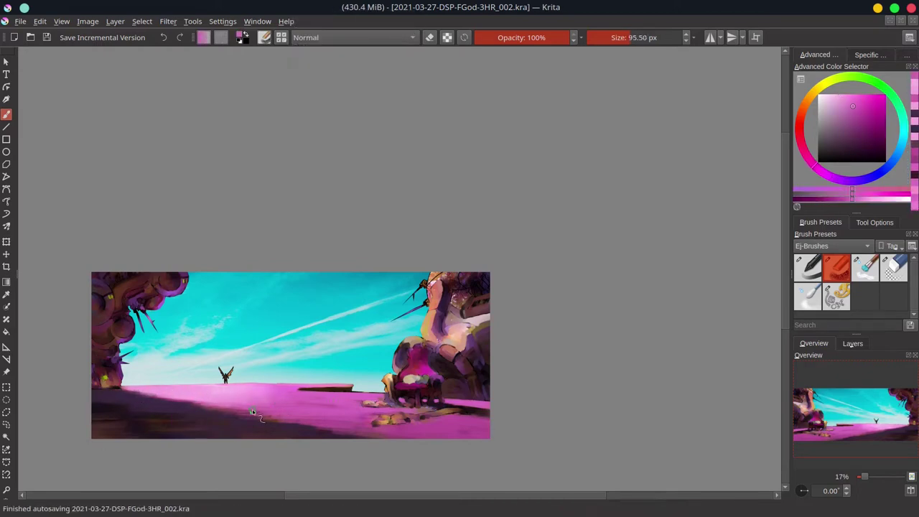
# Extend the ground mask edge along the horizon and draw a thin dark horizon line on the background layer.
pyautogui.scroll(5, 253, 411)
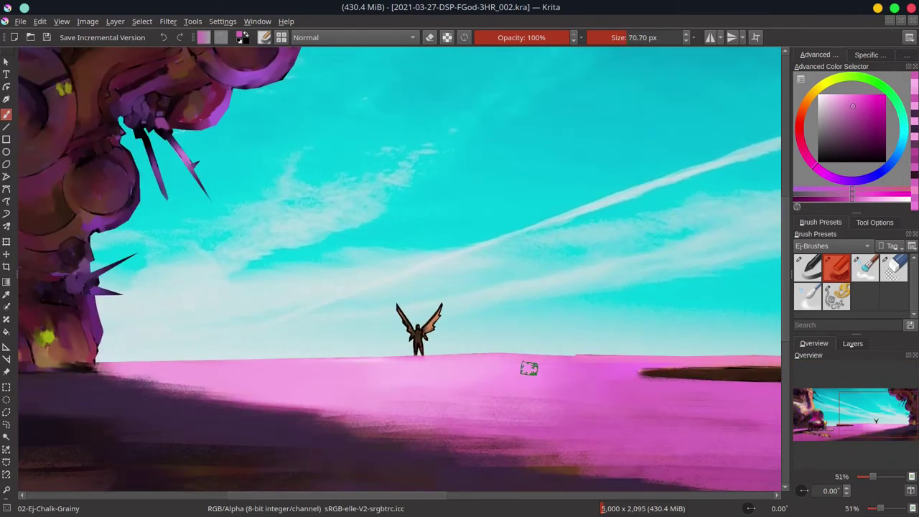
pyautogui.press('pagedown')
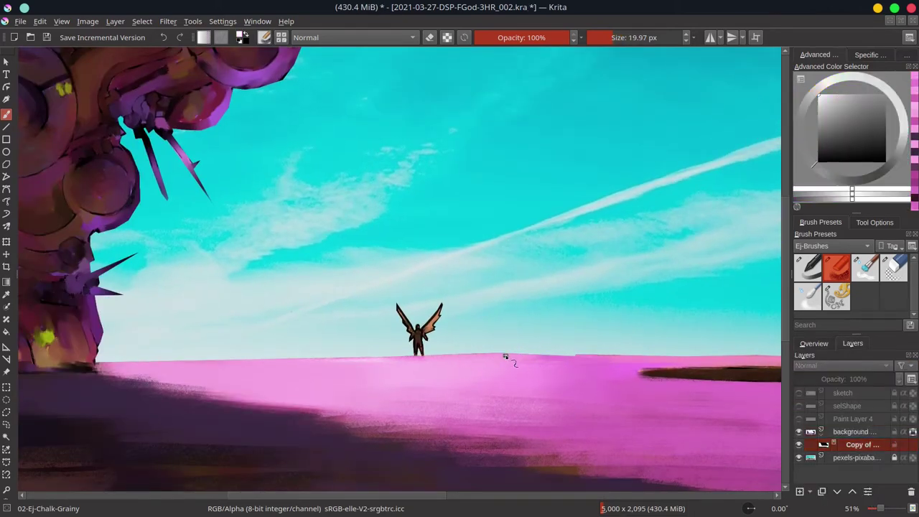
pyautogui.moveTo(590, 351); pyautogui.dragTo(524, 359)
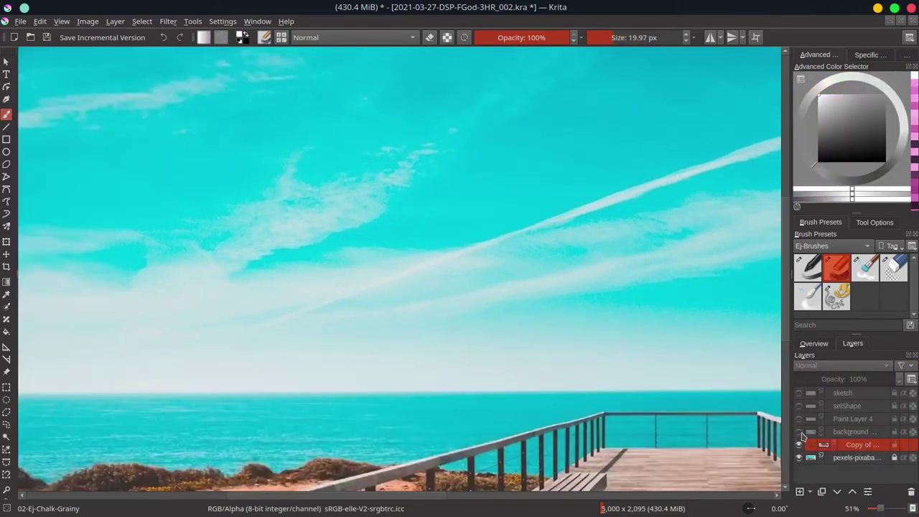
pyautogui.click(832, 128)
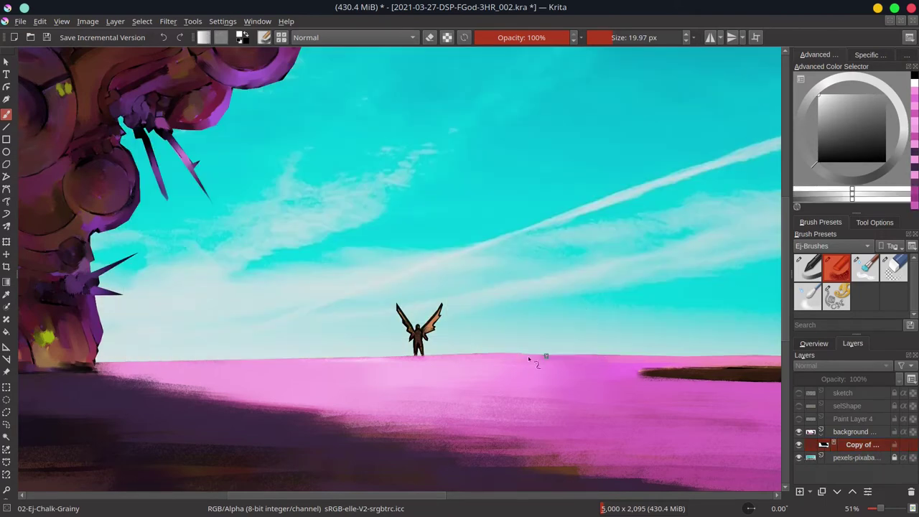
pyautogui.press('pageup')
pyautogui.press('[')
pyautogui.press('[')
pyautogui.press('[')
pyautogui.moveTo(415, 357); pyautogui.dragTo(470, 359)
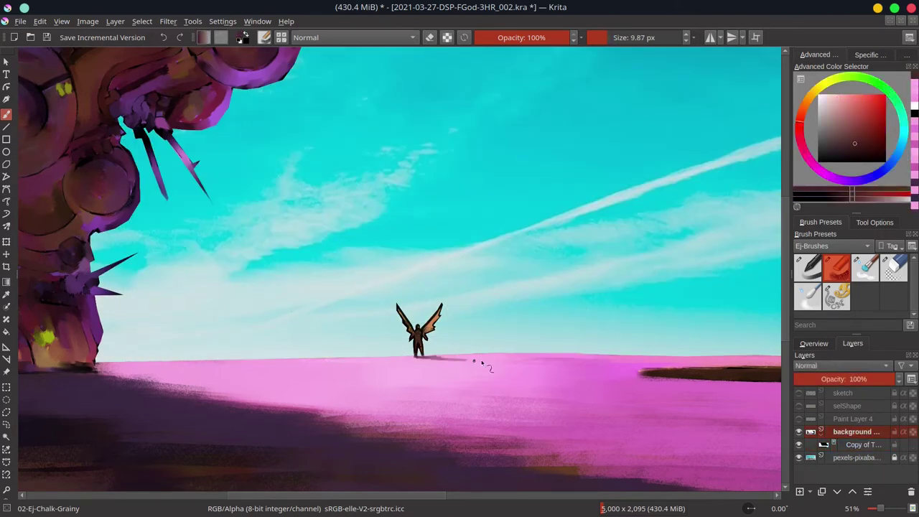
# Refine the ground mask edge with pink near the ledge, sample the ledge's brown, and save.
pyautogui.moveTo(674, 381); pyautogui.dragTo(538, 393)
pyautogui.press(']')
pyautogui.press(']')
pyautogui.keyDown('ctrl'); pyautogui.click(484, 375); pyautogui.keyUp('ctrl')
pyautogui.press('pagedown')
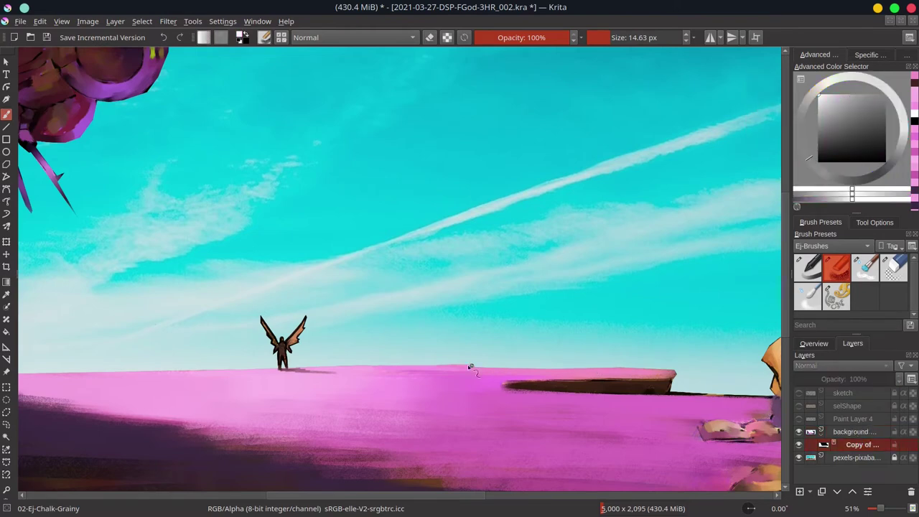
pyautogui.moveTo(579, 369); pyautogui.dragTo(587, 368)
pyautogui.press('pageup')
pyautogui.keyDown('ctrl'); pyautogui.click(606, 379); pyautogui.keyUp('ctrl')
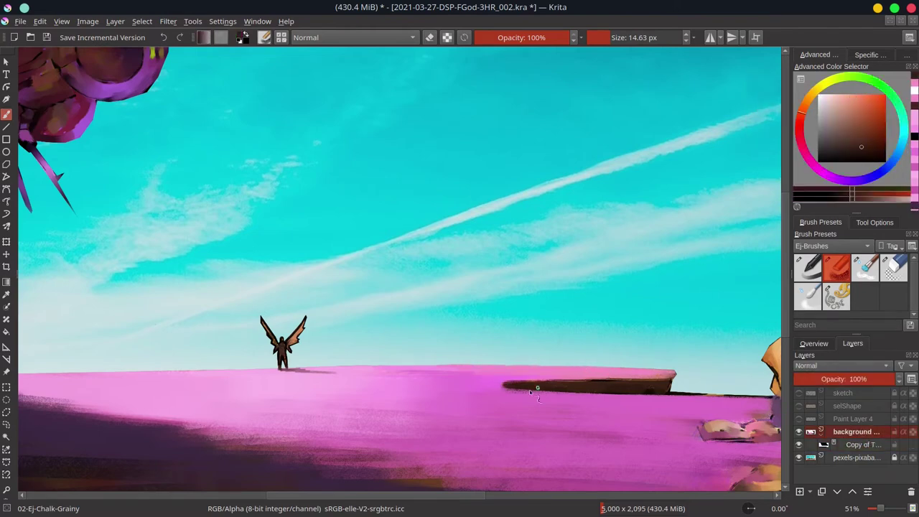
pyautogui.scroll(-4, 621, 382)
pyautogui.hotkey('ctrl', 's')
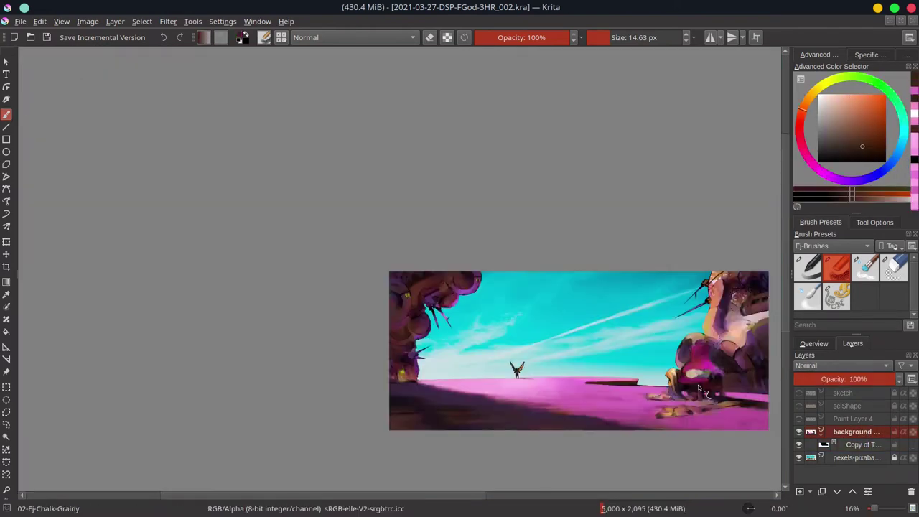
# Smear the right mecha's upper sketch lines into smooth pink-purple shading with the soft textured blender.
pyautogui.press('/')
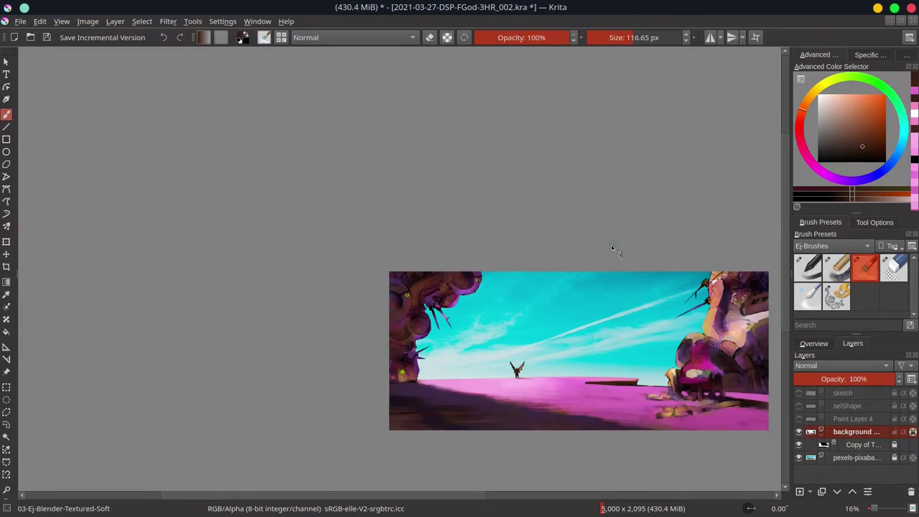
pyautogui.click(813, 343)
pyautogui.scroll(4, 833, 410)
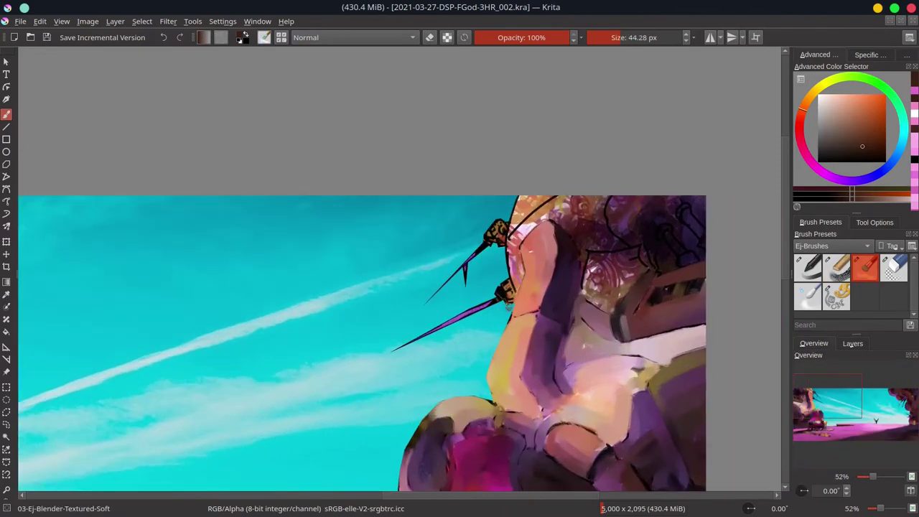
pyautogui.moveTo(461, 317)
pyautogui.mouseDown()
pyautogui.moveTo(496, 234)
pyautogui.moveTo(521, 215)
pyautogui.moveTo(512, 242)
pyautogui.moveTo(598, 215)
pyautogui.moveTo(599, 294)
pyautogui.moveTo(611, 251)
pyautogui.moveTo(669, 250)
pyautogui.mouseUp()
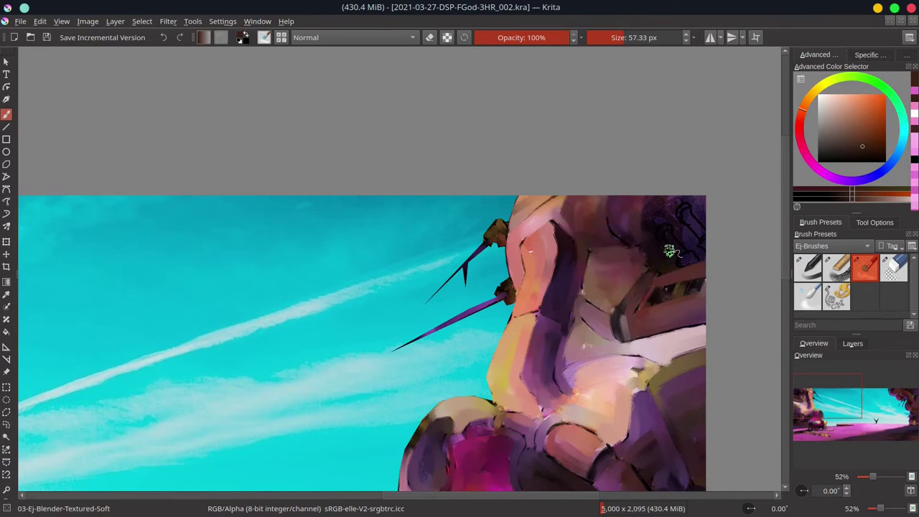
pyautogui.scroll(-5, 639, 237)
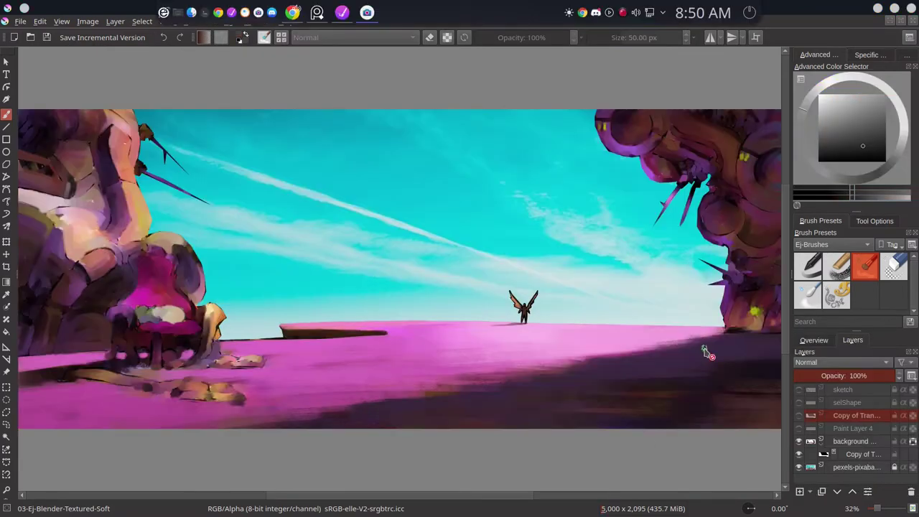
# Save an incremental version as 2021-03-27-DSP-FGod-3HR_003.kra.
pyautogui.click(662, 12)
pyautogui.click(397, 103)
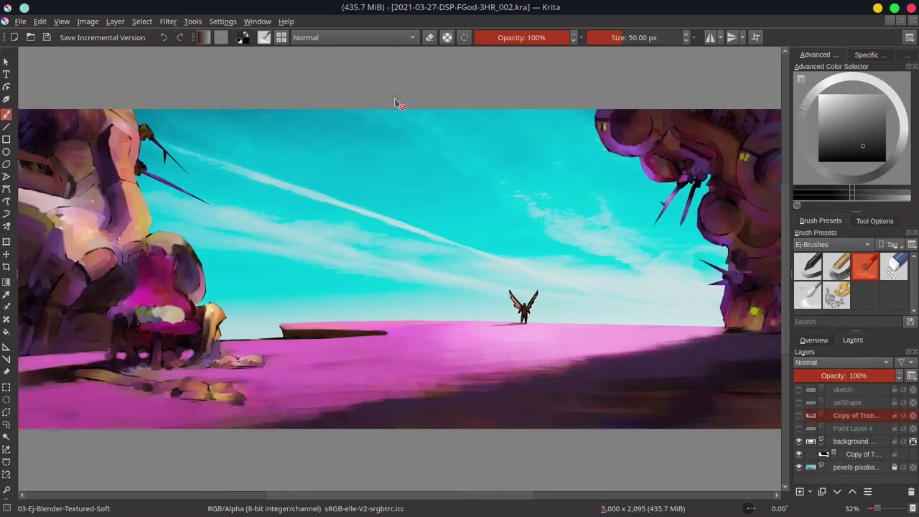
pyautogui.hotkey('shift', 'Delete')
# Merge the extra paint layers and flatten the ground mask into the background layer.
pyautogui.rightClick(861, 425)
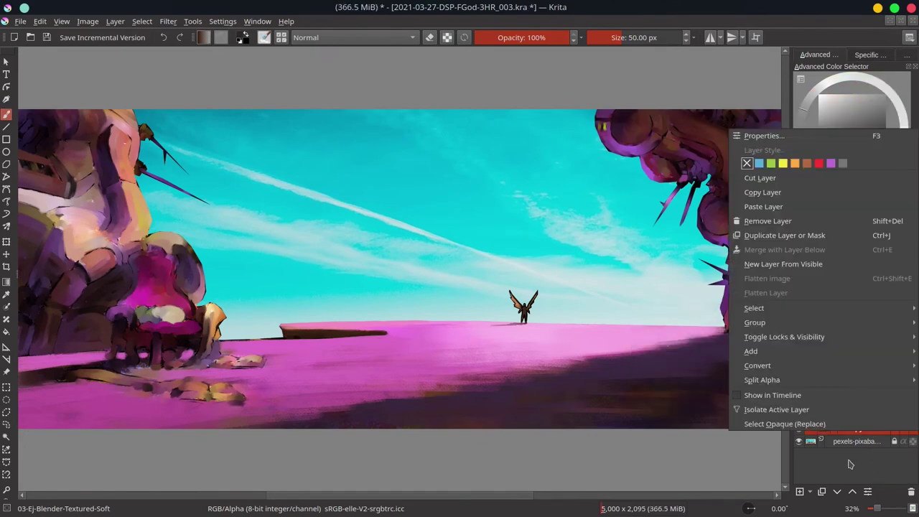
pyautogui.click(864, 429)
pyautogui.rightClick(864, 429)
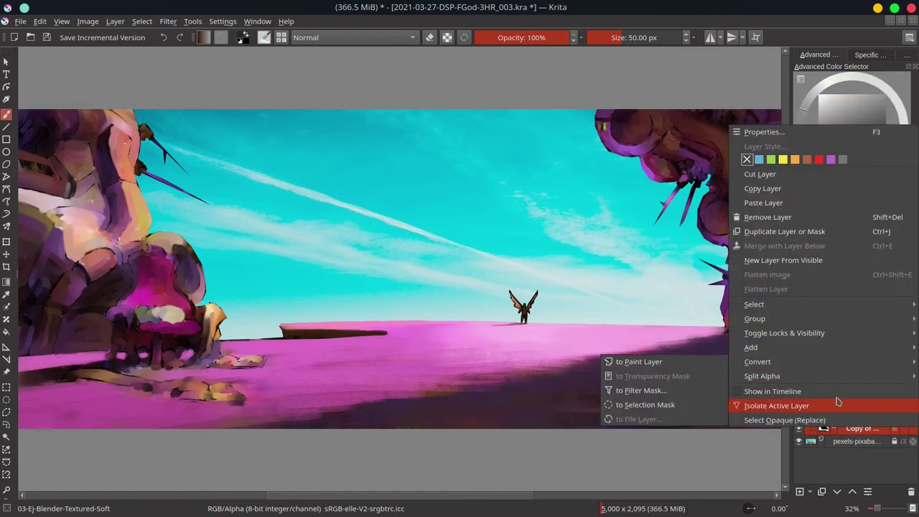
pyautogui.click(806, 277)
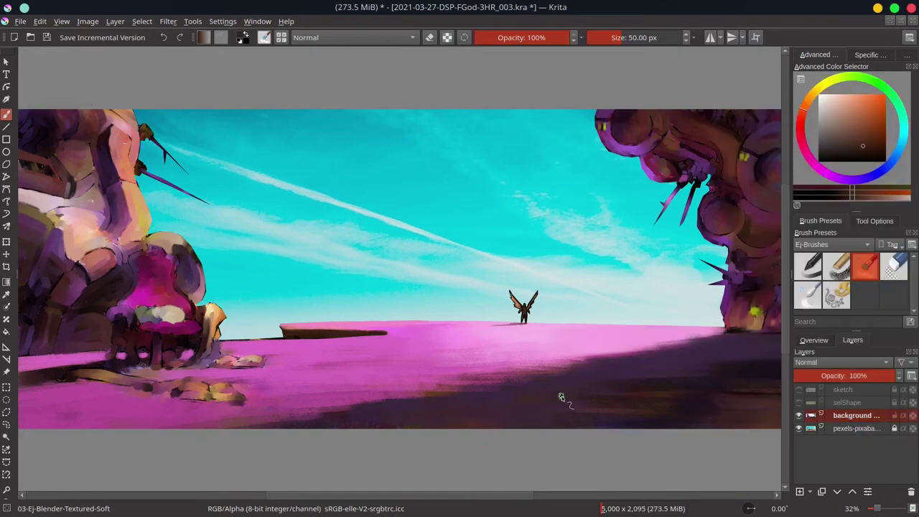
pyautogui.scroll(2, 147, 361)
pyautogui.hotkey('ctrl', 'r')
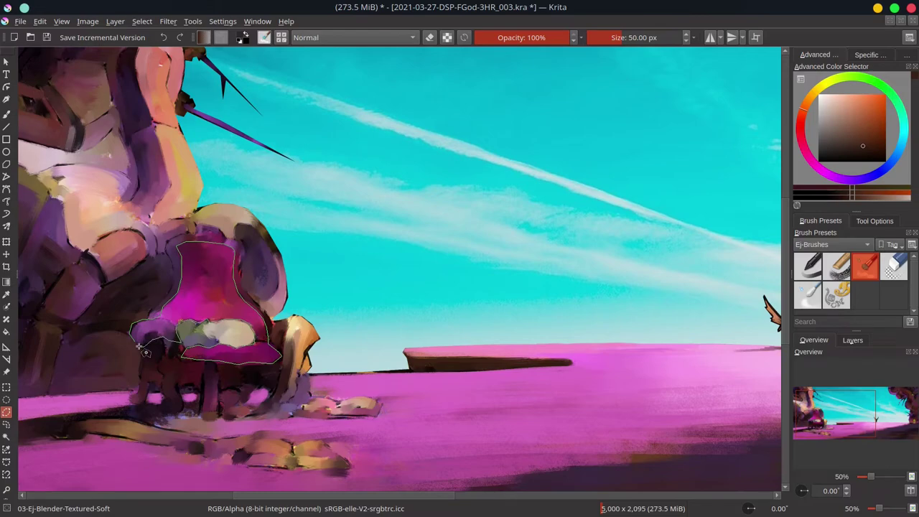
# Shift the selected chair's hue by -64 with HSV Adjustment to turn it blue-violet.
pyautogui.scroll(-3, 139, 346)
pyautogui.click(168, 21)
pyautogui.moveTo(183, 65)
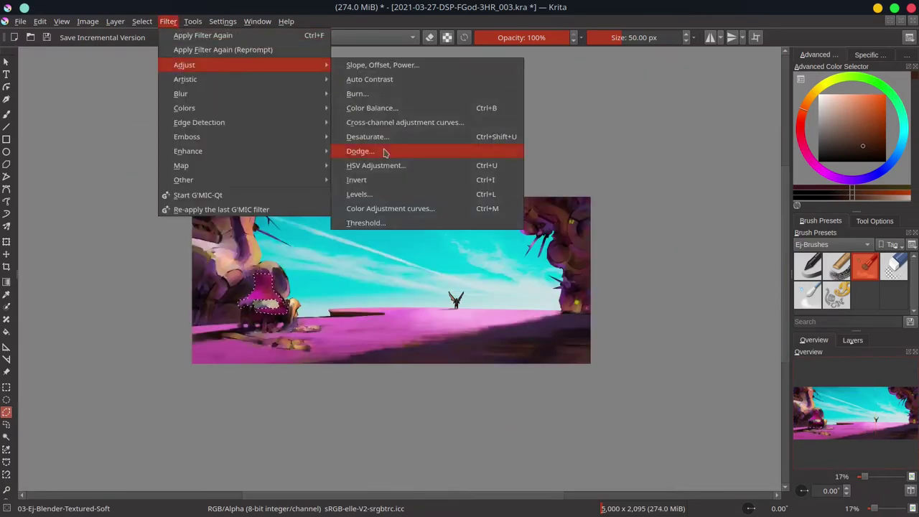
pyautogui.click(375, 165)
pyautogui.moveTo(467, 135); pyautogui.dragTo(163, 139)
pyautogui.moveTo(180, 198); pyautogui.dragTo(151, 198)
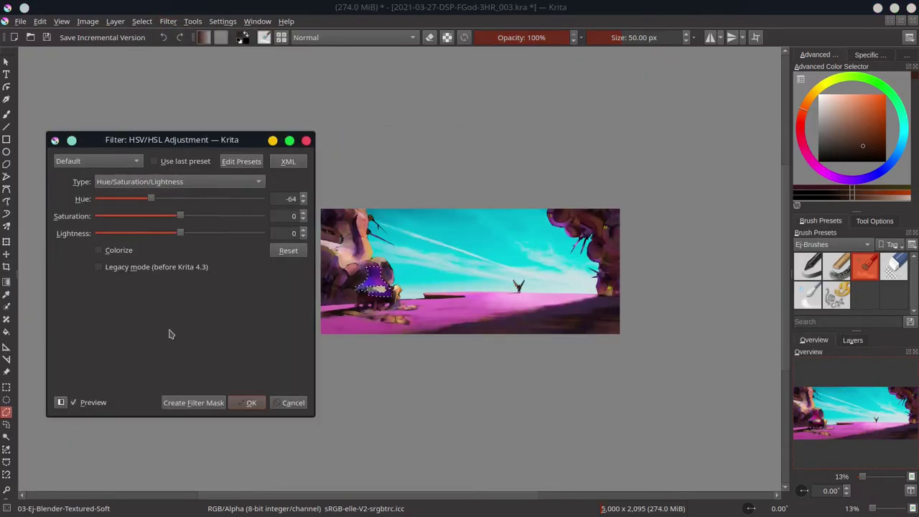
pyautogui.press('Return')
# Select the pale seat objects and darken them with a two-point Color Adjustment curve.
pyautogui.scroll(6, 381, 388)
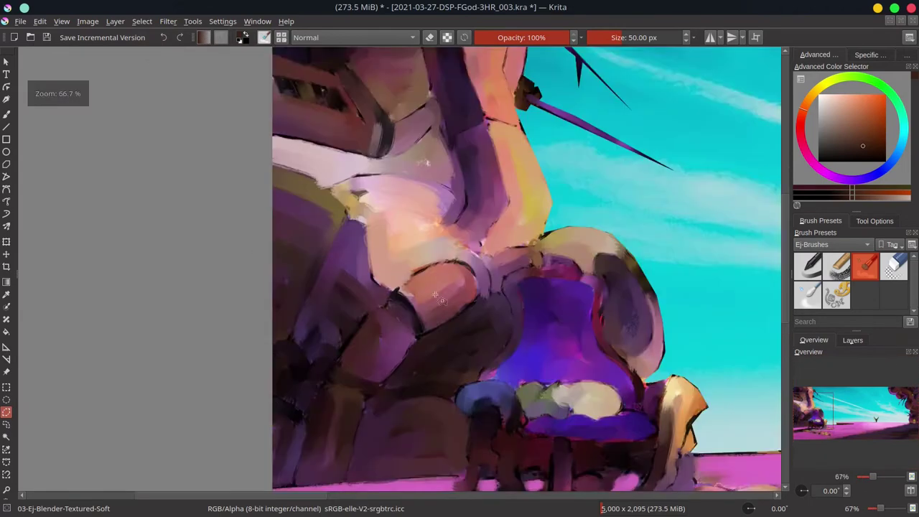
pyautogui.scroll(-2, 381, 388)
pyautogui.click(397, 357)
pyautogui.click(168, 21)
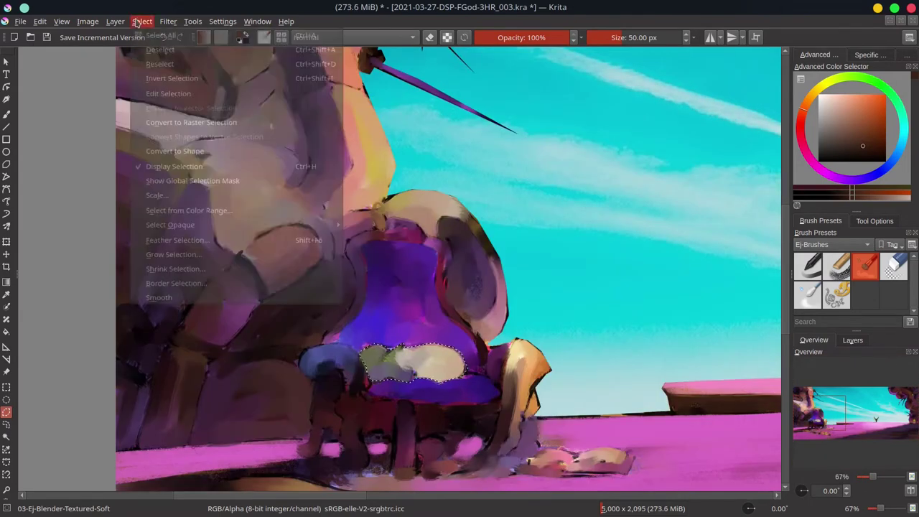
pyautogui.moveTo(215, 65)
pyautogui.click(403, 97)
pyautogui.moveTo(245, 248); pyautogui.dragTo(241, 232)
pyautogui.moveTo(196, 285); pyautogui.dragTo(193, 283)
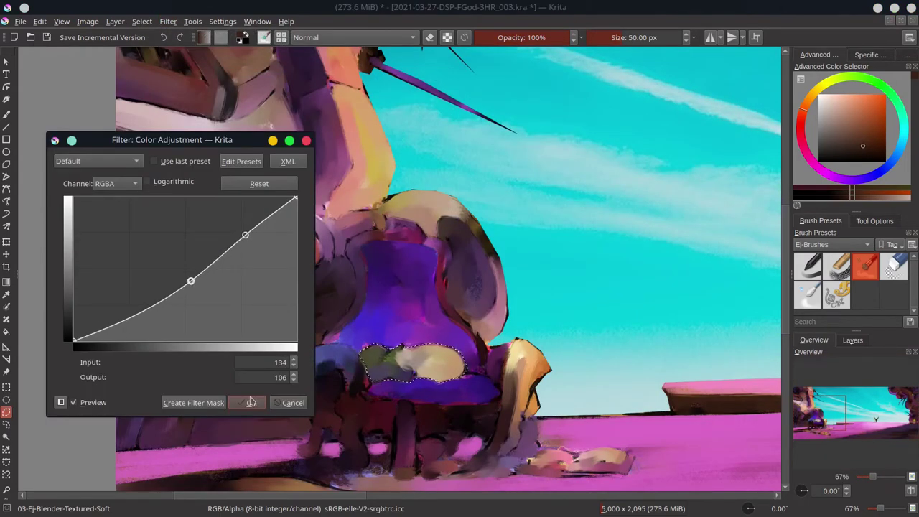
pyautogui.press('Return')
pyautogui.scroll(-3, 278, 206)
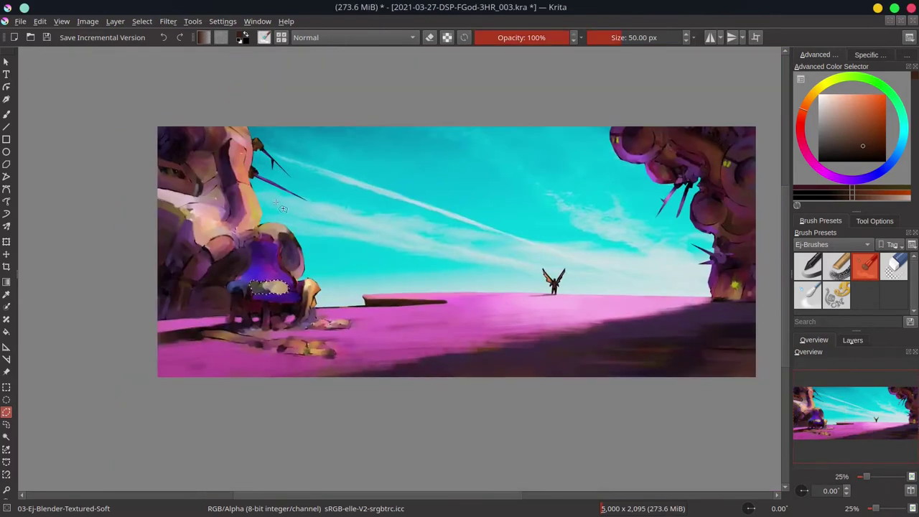
# Deselect all and save 2021-03-27-DSP-FGod-3HR_003.kra.
pyautogui.hotkey('ctrl', 'shift', 'a')
pyautogui.click(46, 38)
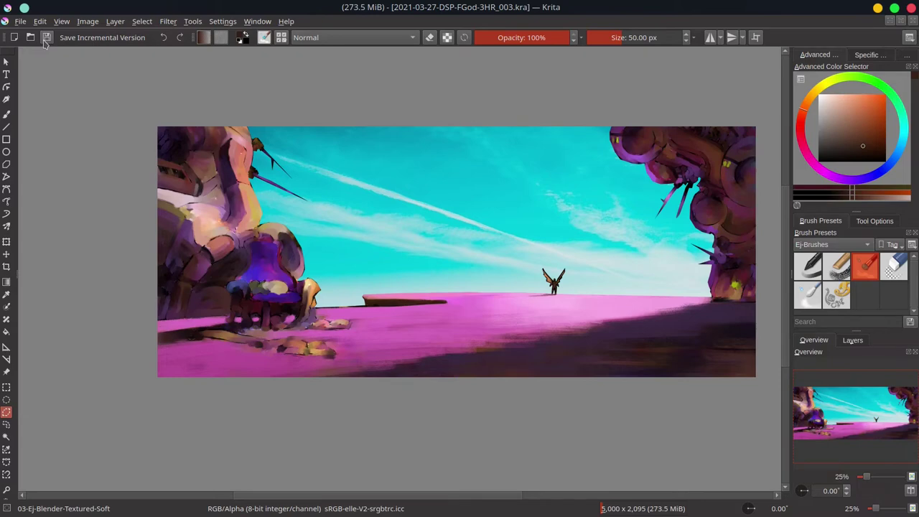
# Add light highlights to the winged figure's left wing and dark strokes on its body with the chalk brush.
pyautogui.click(6, 114)
pyautogui.scroll(3, 471, 205)
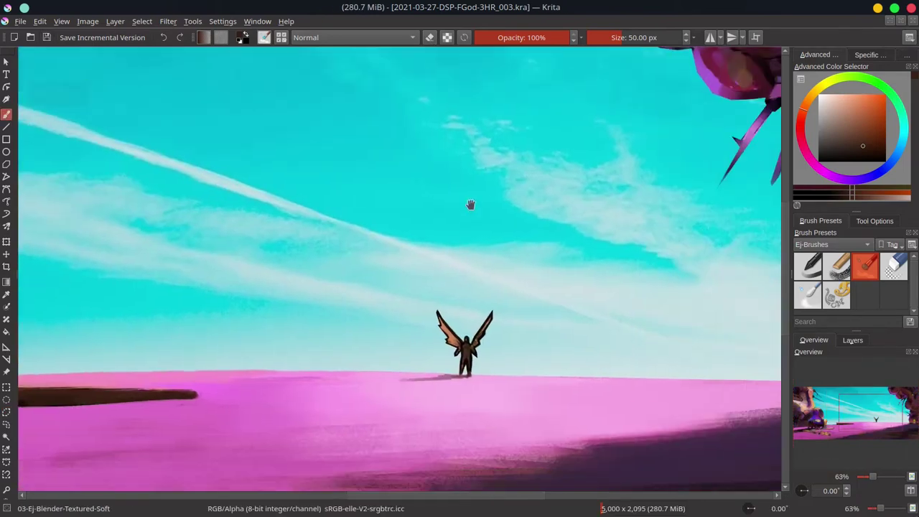
pyautogui.moveTo(470, 205); pyautogui.dragTo(444, 193)
pyautogui.press('e')
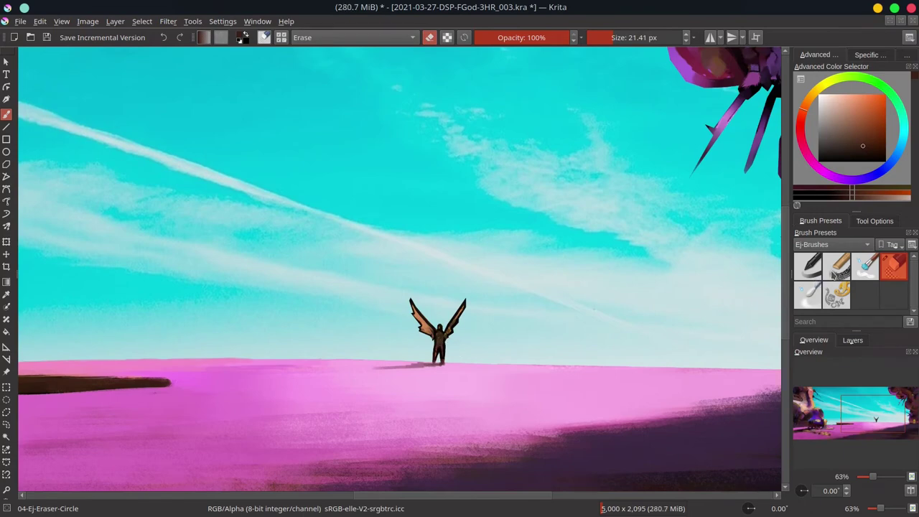
pyautogui.press('/')
pyautogui.moveTo(423, 302)
pyautogui.mouseDown()
pyautogui.moveTo(420, 330)
pyautogui.moveTo(431, 321)
pyautogui.moveTo(446, 338)
pyautogui.mouseUp()
pyautogui.keyDown('ctrl'); pyautogui.click(434, 337); pyautogui.keyUp('ctrl')
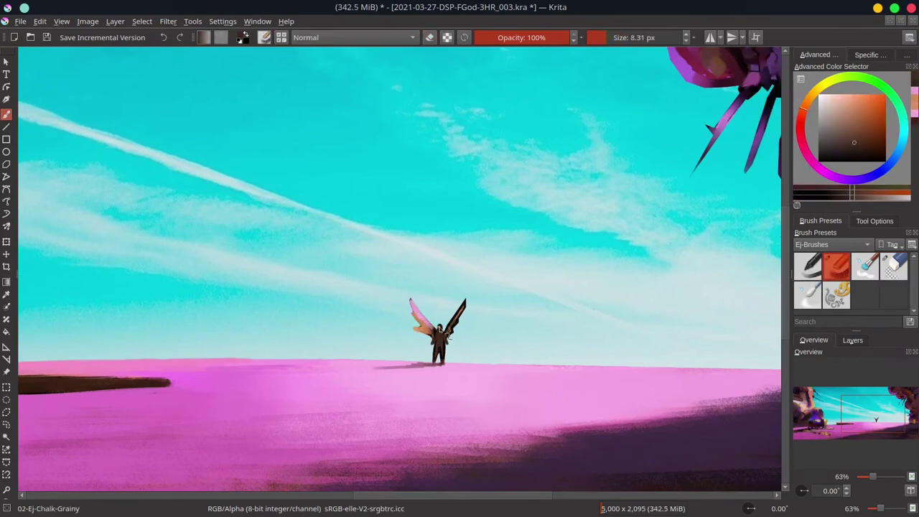
pyautogui.press('/')
pyautogui.click(910, 491)
pyautogui.press('/')
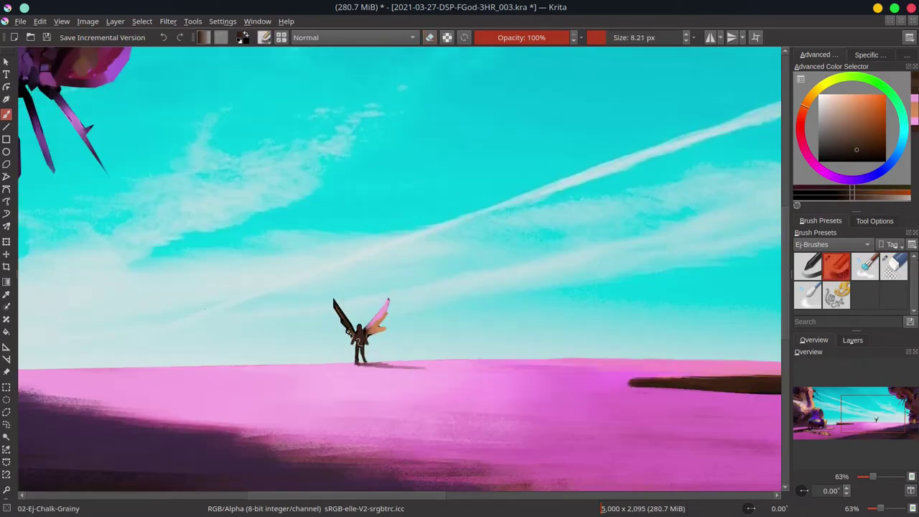
pyautogui.keyDown('ctrl'); pyautogui.click(373, 369); pyautogui.keyUp('ctrl')
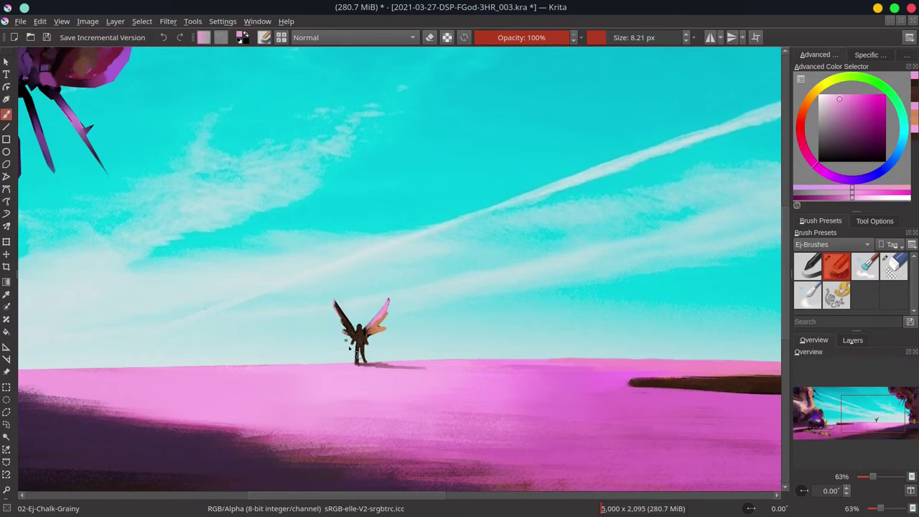
# Rework the wings in sampled orange and dark brown with a light pink wing tip, then save.
pyautogui.keyDown('ctrl'); pyautogui.click(400, 231); pyautogui.keyUp('ctrl')
pyautogui.keyDown('ctrl'); pyautogui.click(345, 353); pyautogui.keyUp('ctrl')
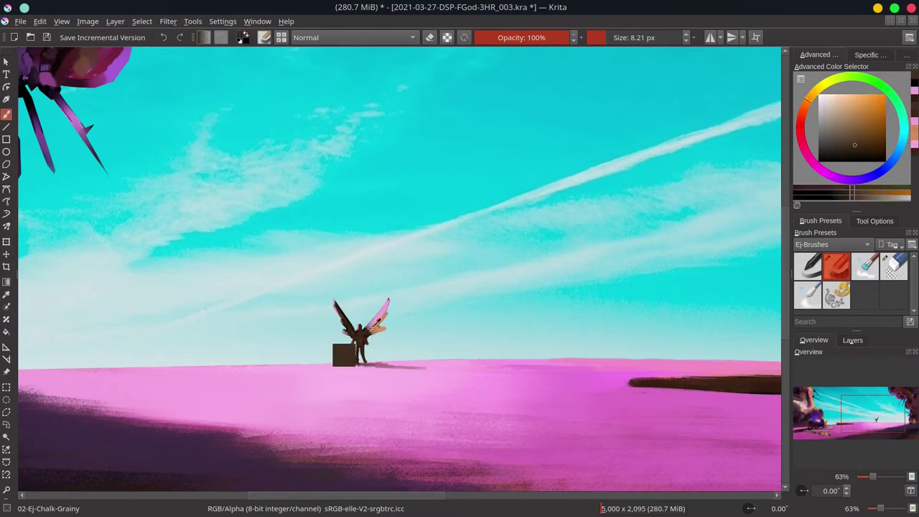
pyautogui.keyDown('ctrl'); pyautogui.click(381, 304); pyautogui.keyUp('ctrl')
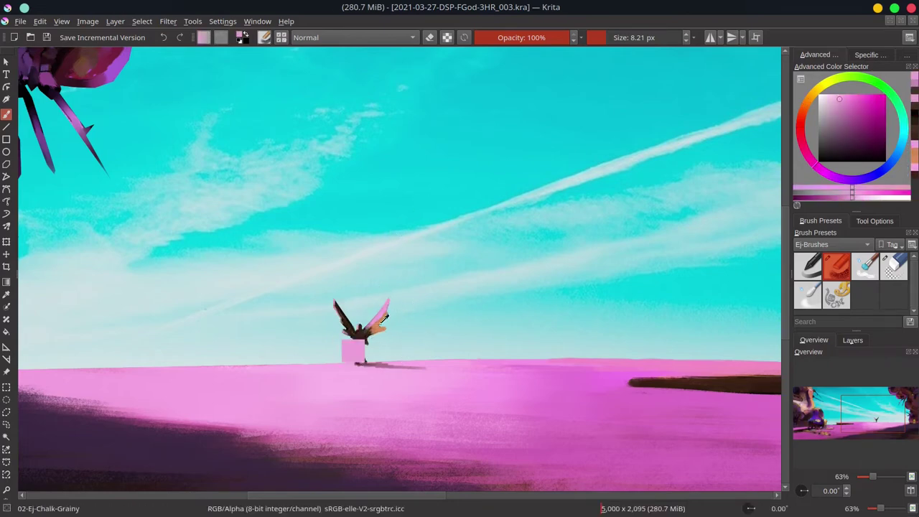
pyautogui.keyDown('ctrl'); pyautogui.click(374, 320); pyautogui.keyUp('ctrl')
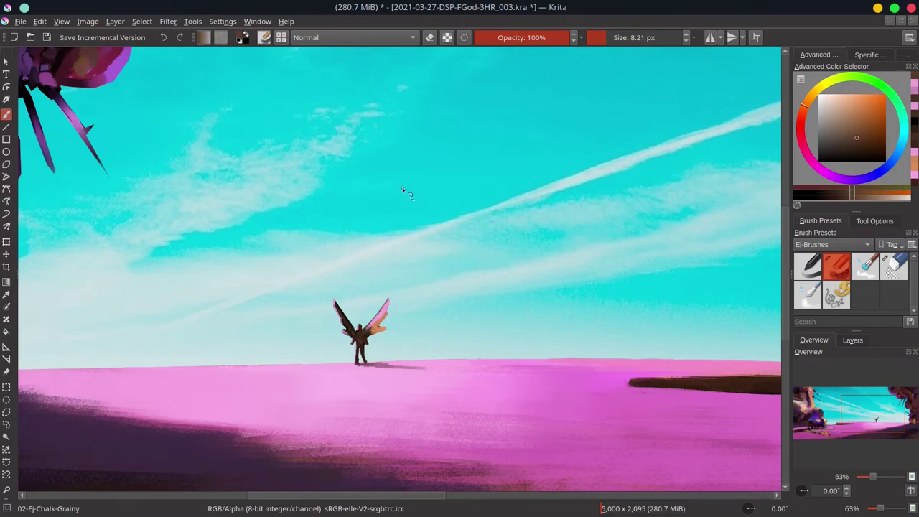
pyautogui.scroll(-5, 461, 140)
pyautogui.scroll(7, 545, 135)
pyautogui.keyDown('ctrl'); pyautogui.click(357, 259); pyautogui.keyUp('ctrl')
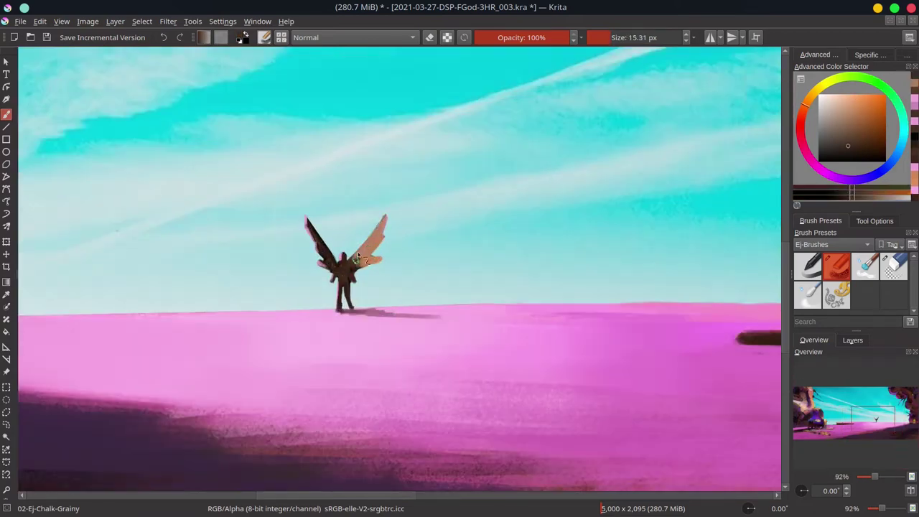
pyautogui.keyDown('ctrl'); pyautogui.click(352, 257); pyautogui.keyUp('ctrl')
pyautogui.keyDown('ctrl'); pyautogui.click(374, 248); pyautogui.keyUp('ctrl')
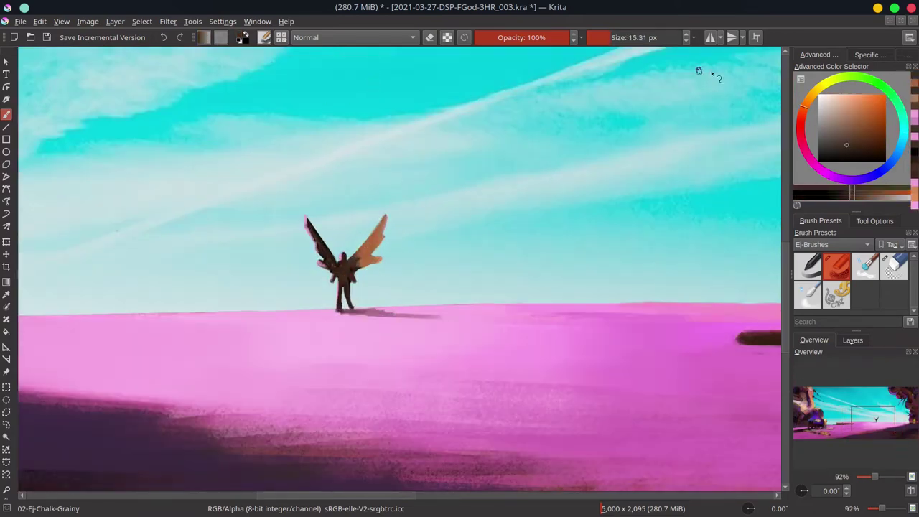
pyautogui.keyDown('ctrl'); pyautogui.click(381, 217); pyautogui.keyUp('ctrl')
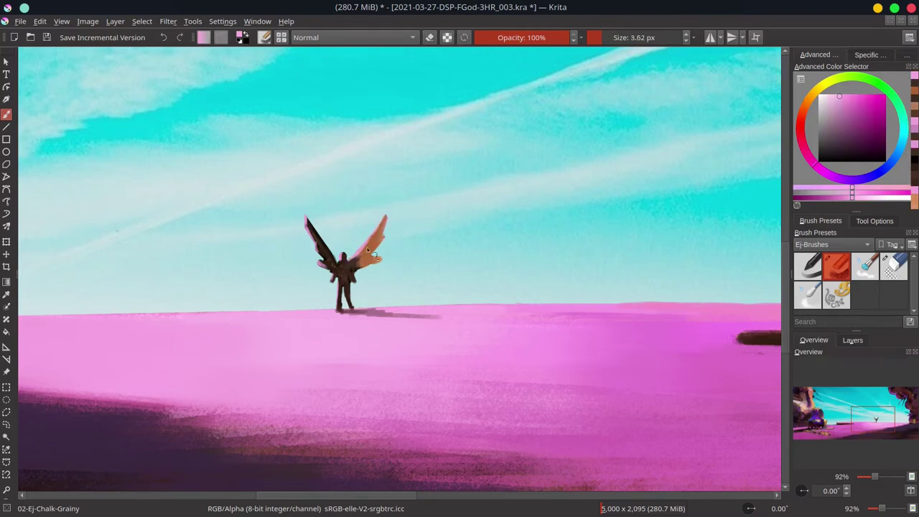
pyautogui.keyDown('ctrl'); pyautogui.click(371, 252); pyautogui.keyUp('ctrl')
pyautogui.keyDown('ctrl'); pyautogui.click(357, 286); pyautogui.keyUp('ctrl')
pyautogui.press('/')
pyautogui.hotkey('ctrl', 's')
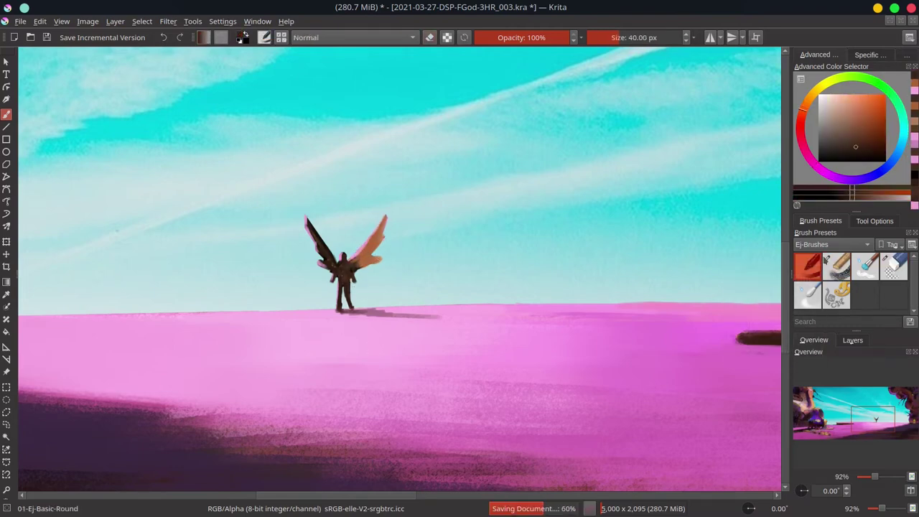
# Paint a dark shadow on the ground beside the winged figure.
pyautogui.press('-')
pyautogui.press('-')
pyautogui.press('-')
pyautogui.press('-')
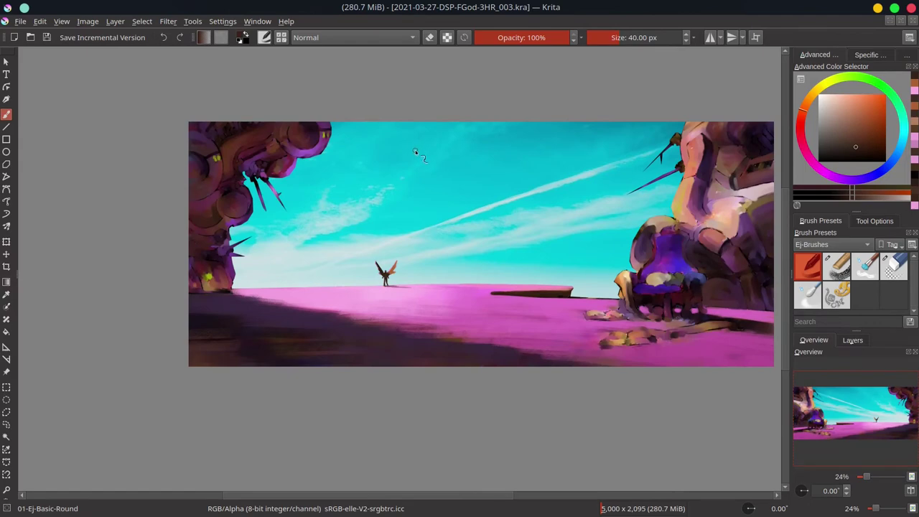
pyautogui.scroll(6, 418, 147)
pyautogui.press('/')
pyautogui.scroll(-4, 473, 333)
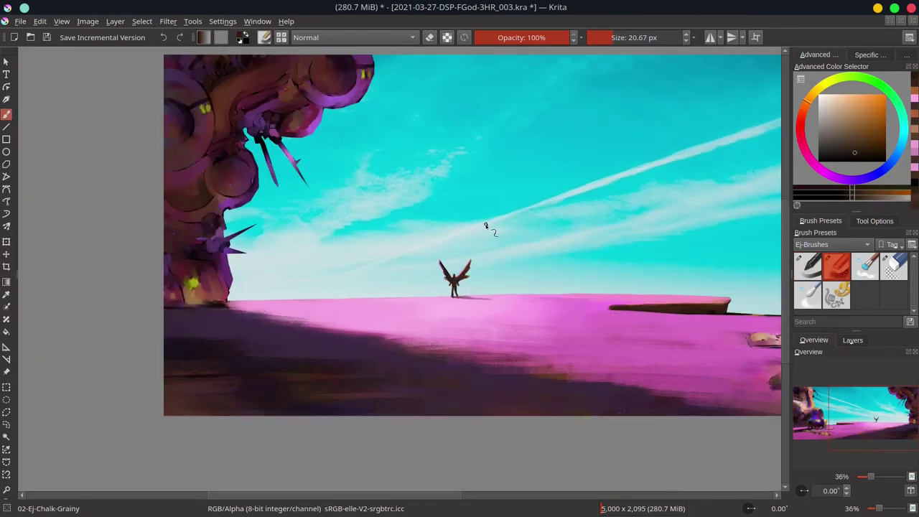
pyautogui.scroll(3, 486, 227)
pyautogui.keyDown('ctrl'); pyautogui.click(481, 396); pyautogui.keyUp('ctrl')
pyautogui.moveTo(445, 401); pyautogui.dragTo(488, 403)
# Brighten the chair back's purple glow with a Color Dodge brush stroke and save.
pyautogui.keyDown('ctrl'); pyautogui.click(507, 344); pyautogui.keyUp('ctrl')
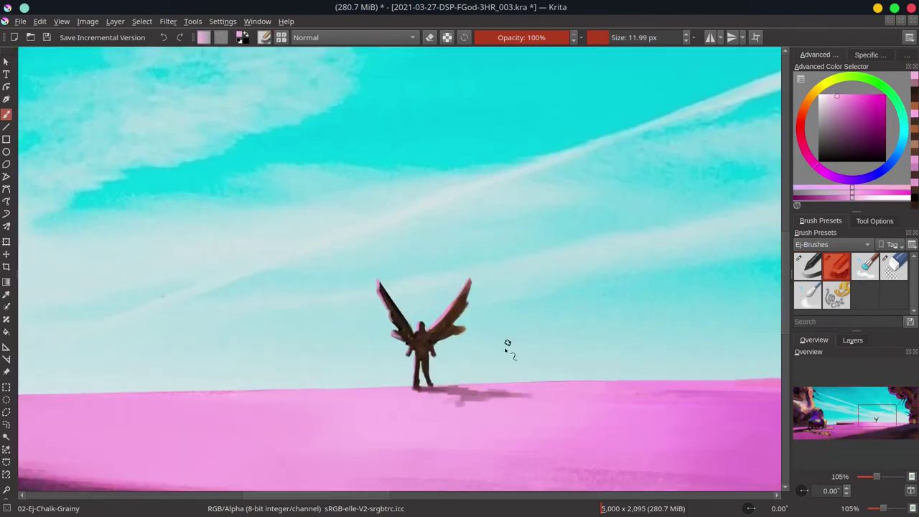
pyautogui.scroll(-3, 536, 247)
pyautogui.moveTo(536, 248); pyautogui.dragTo(216, 244)
pyautogui.click(351, 37)
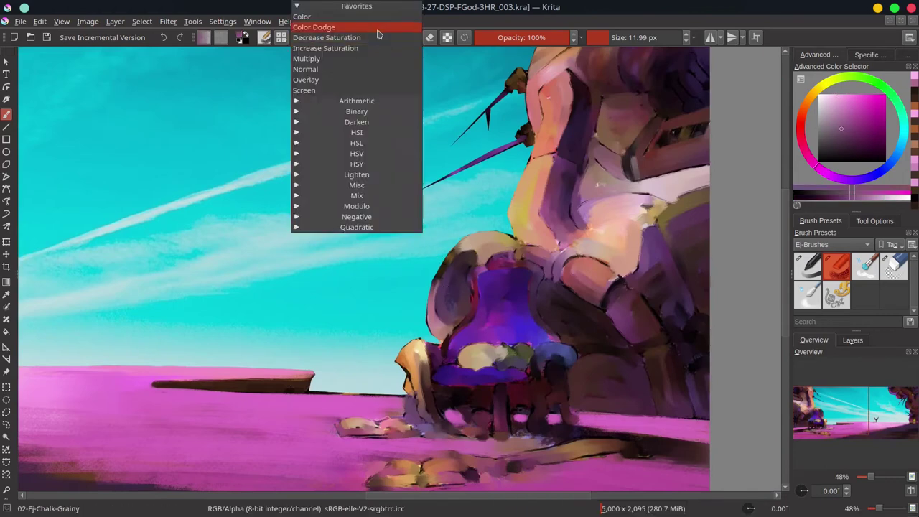
pyautogui.click(366, 24)
pyautogui.keyDown('ctrl'); pyautogui.click(493, 263); pyautogui.keyUp('ctrl')
pyautogui.moveTo(495, 272)
pyautogui.mouseDown()
pyautogui.moveTo(502, 323)
pyautogui.moveTo(481, 276)
pyautogui.mouseUp()
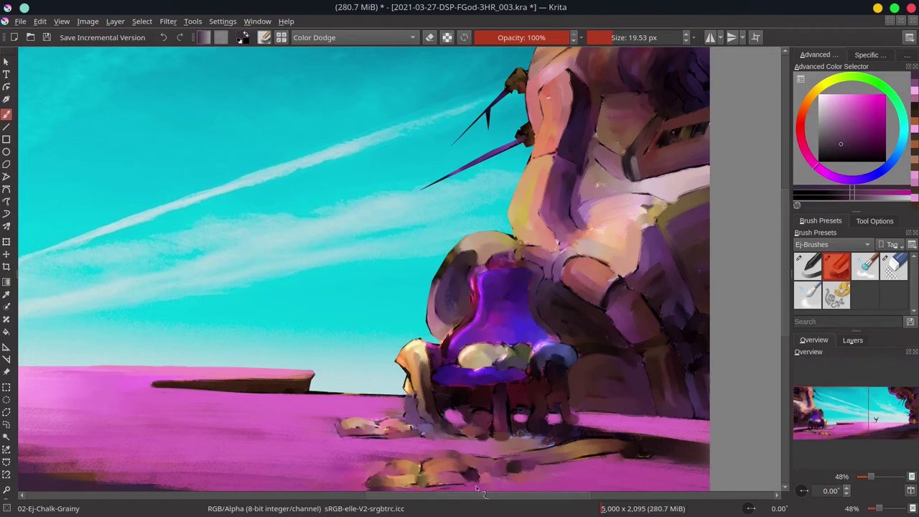
pyautogui.hotkey('ctrl', 's')
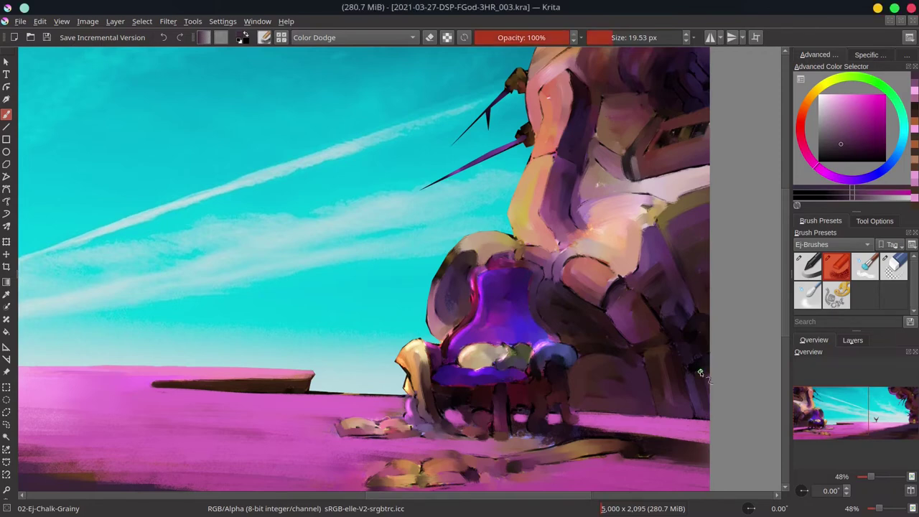
pyautogui.press('m')
pyautogui.click(852, 340)
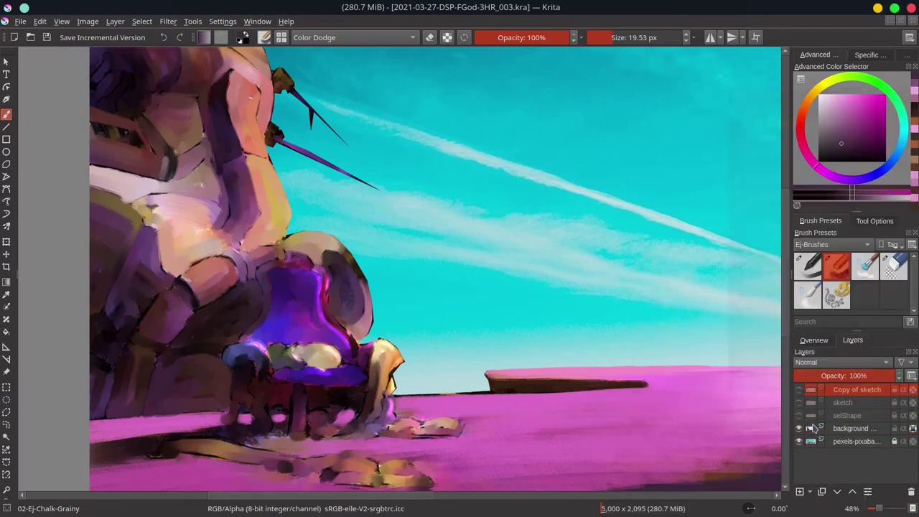
# Show the Copy of sketch layer at 37% opacity to compare it with the painting.
pyautogui.hotkey('ctrl', 'j')
pyautogui.scroll(-5, 525, 427)
pyautogui.click(831, 375)
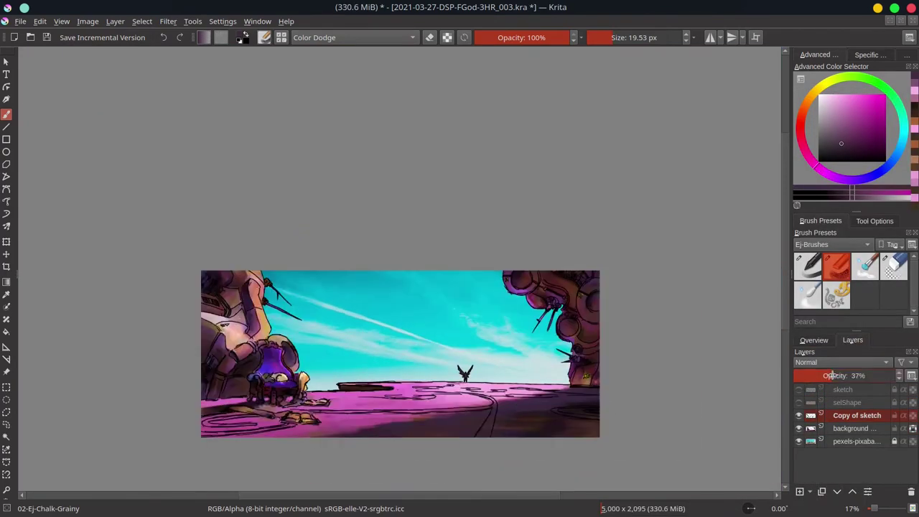
pyautogui.click(799, 414)
pyautogui.click(799, 416)
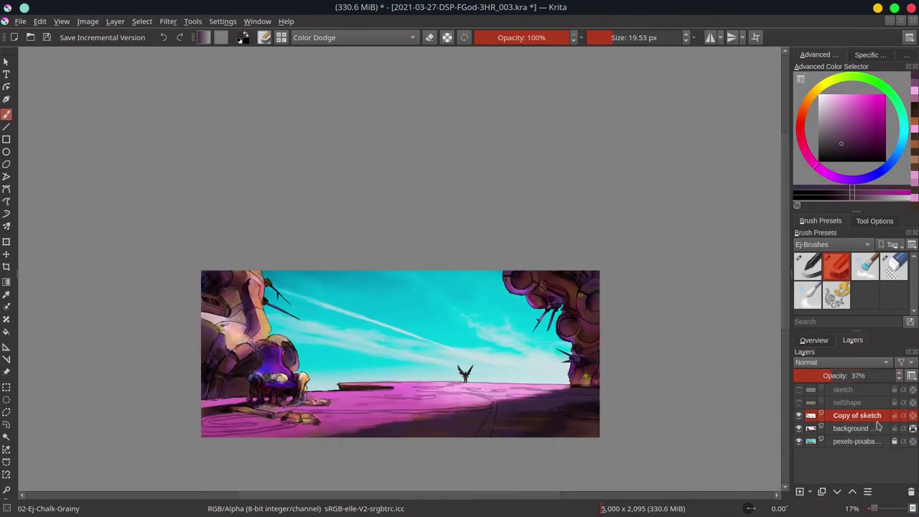
# Clear the faint sketch lines from the ground with an enlarged round eraser.
pyautogui.click(894, 266)
pyautogui.scroll(3, 212, 424)
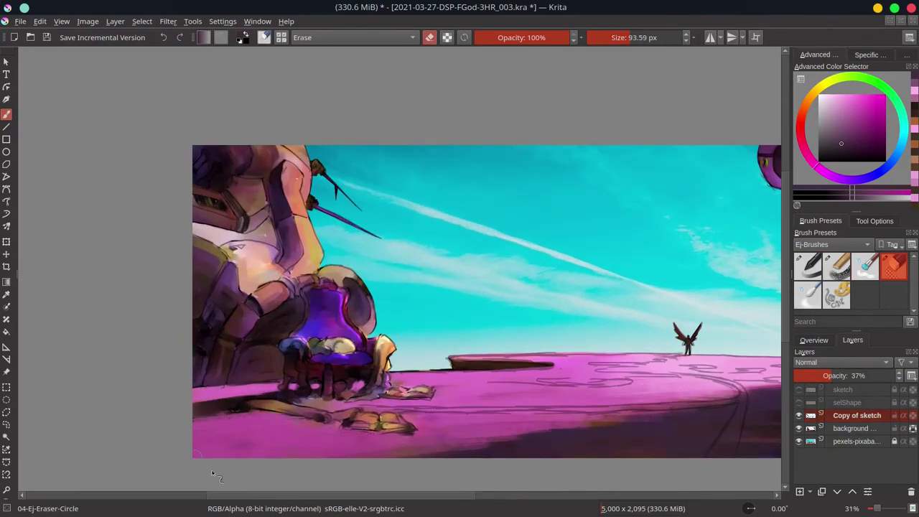
pyautogui.hscroll(3, 213, 474)
pyautogui.press(']')
pyautogui.press(']')
pyautogui.press(']')
pyautogui.press(']')
pyautogui.hscroll(5, 648, 383)
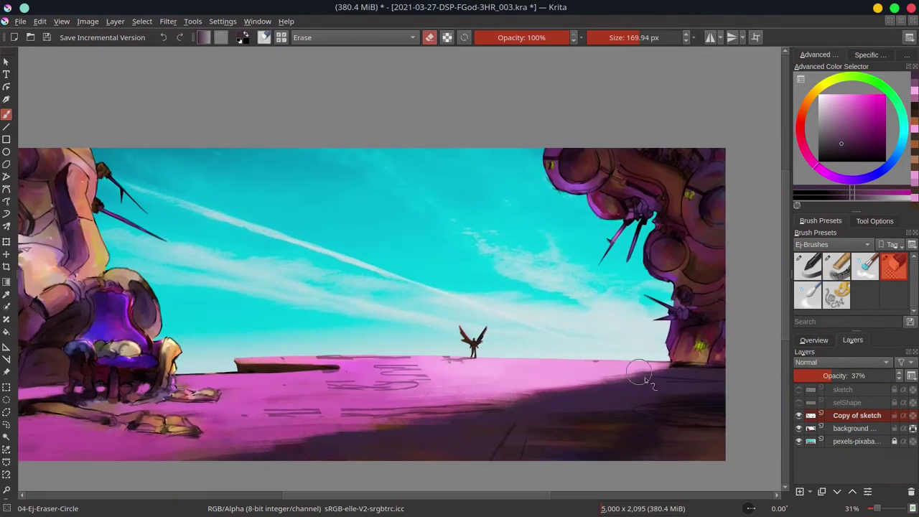
pyautogui.press('Delete')
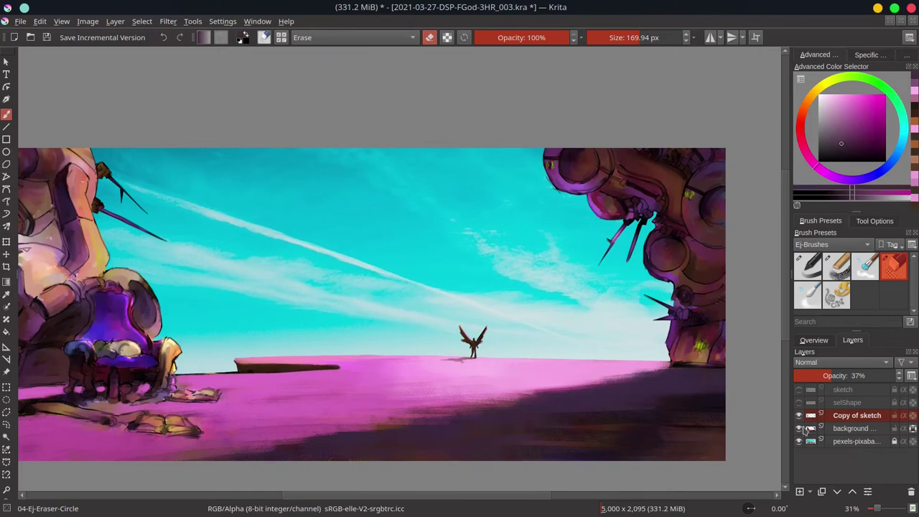
# Delete the Copy of sketch layer and save the painting.
pyautogui.rightClick(807, 430)
pyautogui.click(790, 302)
pyautogui.click(813, 340)
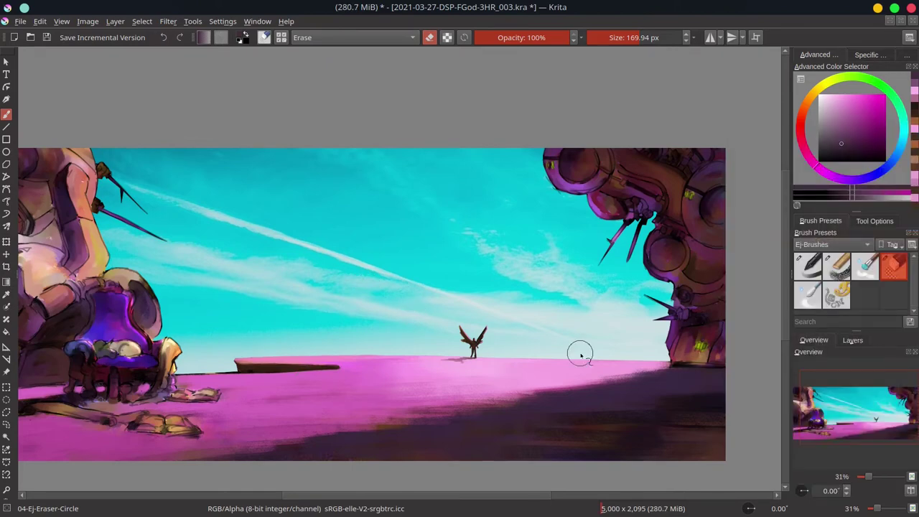
pyautogui.hotkey('ctrl', 's')
pyautogui.press('/')
pyautogui.scroll(3, 289, 257)
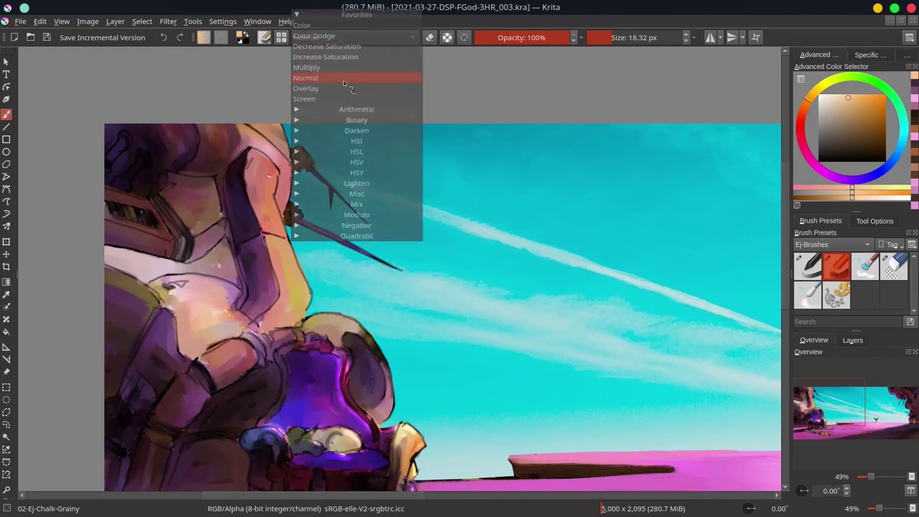
# Reset blending to Normal, pan to the chair and sample light and dark tones nearby.
pyautogui.click(345, 84)
pyautogui.moveTo(478, 483); pyautogui.dragTo(348, 353)
pyautogui.click(348, 353)
pyautogui.press('/')
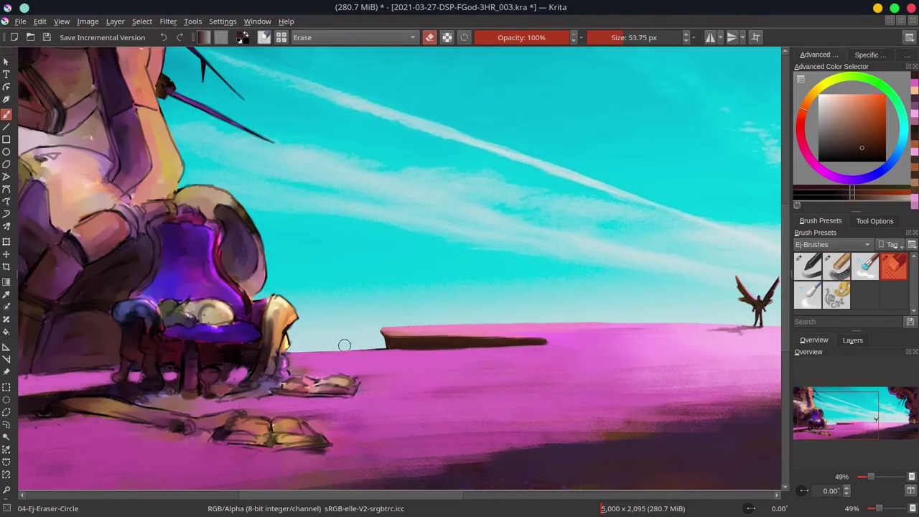
pyautogui.press('/')
pyautogui.keyDown('ctrl'); pyautogui.click(275, 305); pyautogui.keyUp('ctrl')
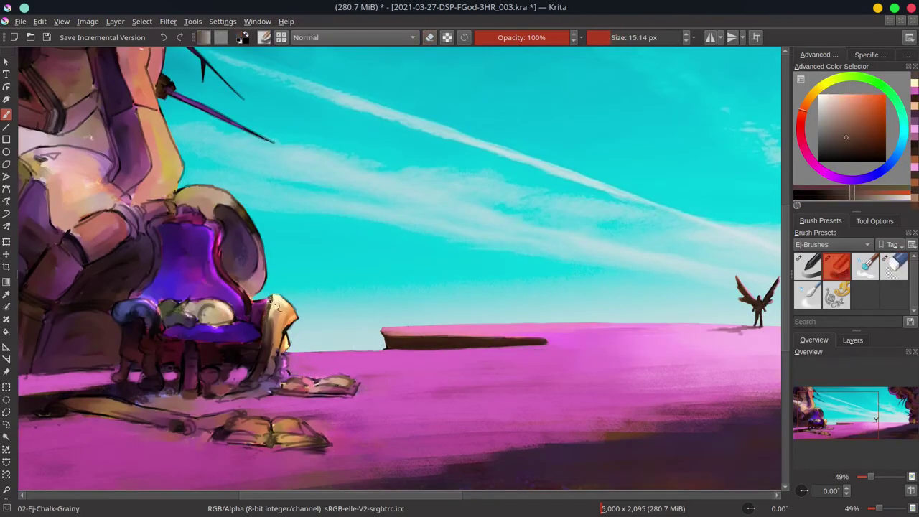
pyautogui.keyDown('ctrl'); pyautogui.click(275, 305); pyautogui.keyUp('ctrl')
pyautogui.keyDown('ctrl'); pyautogui.click(275, 309); pyautogui.keyUp('ctrl')
pyautogui.keyDown('ctrl'); pyautogui.click(275, 314); pyautogui.keyUp('ctrl')
pyautogui.keyDown('ctrl'); pyautogui.click(275, 318); pyautogui.keyUp('ctrl')
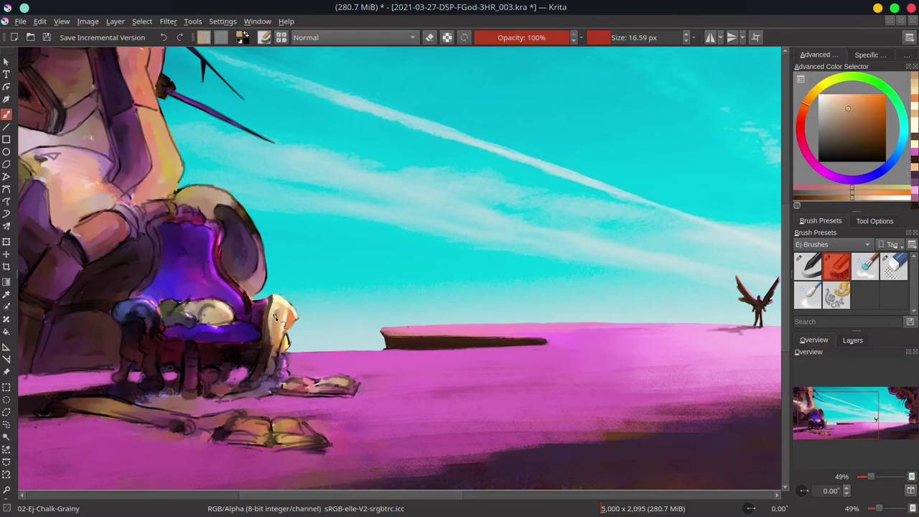
pyautogui.keyDown('ctrl'); pyautogui.click(275, 318); pyautogui.keyUp('ctrl')
# Sample pink-magenta and dark red shades from the chair and set a finer brush size.
pyautogui.moveTo(232, 293); pyautogui.dragTo(290, 294)
pyautogui.keyDown('ctrl'); pyautogui.click(332, 408); pyautogui.keyUp('ctrl')
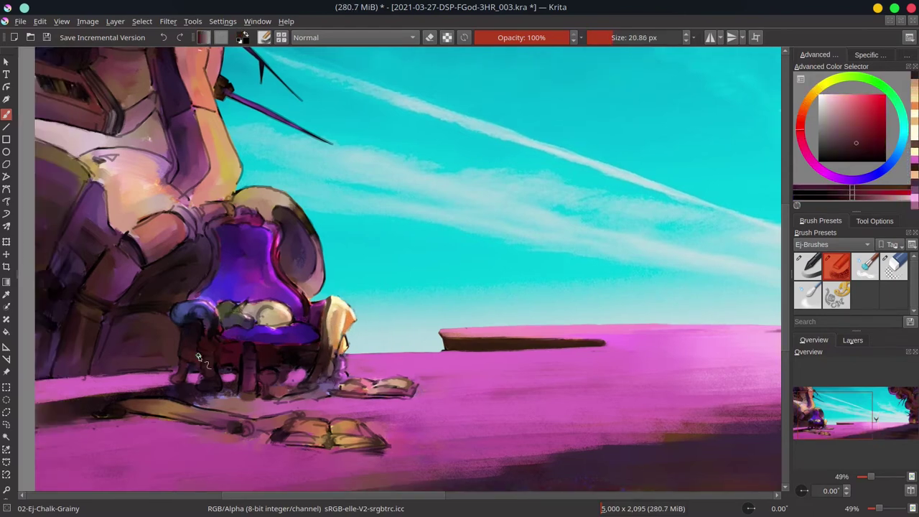
pyautogui.keyDown('ctrl'); pyautogui.click(342, 350); pyautogui.keyUp('ctrl')
pyautogui.keyDown('ctrl'); pyautogui.click(280, 257); pyautogui.keyUp('ctrl')
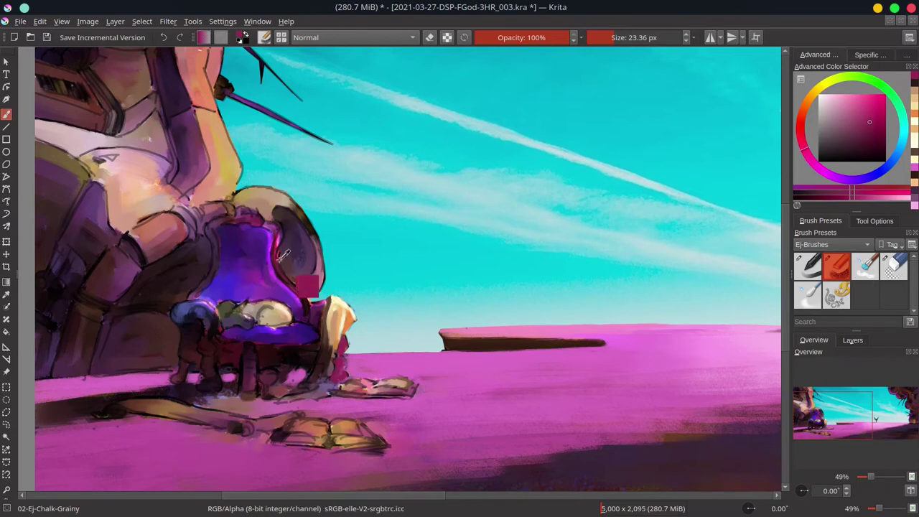
pyautogui.keyDown('ctrl'); pyautogui.click(283, 242); pyautogui.keyUp('ctrl')
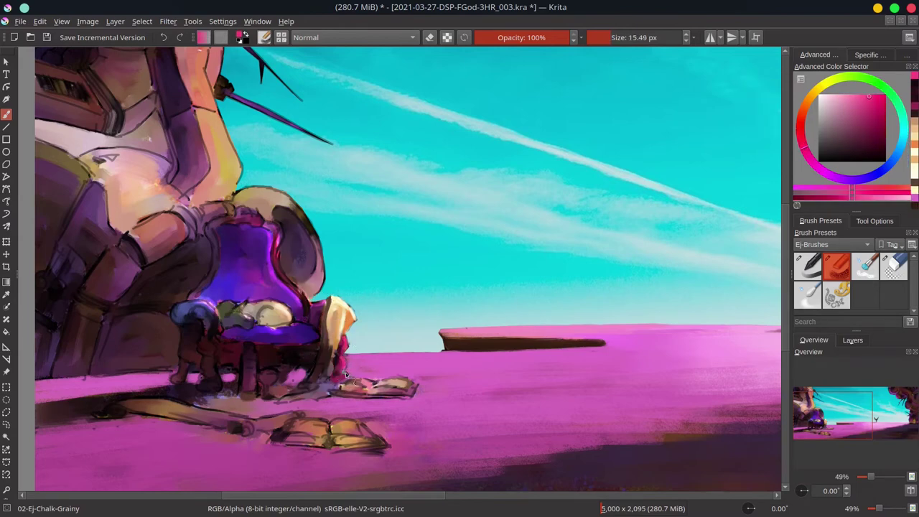
pyautogui.keyDown('ctrl'); pyautogui.click(349, 342); pyautogui.keyUp('ctrl')
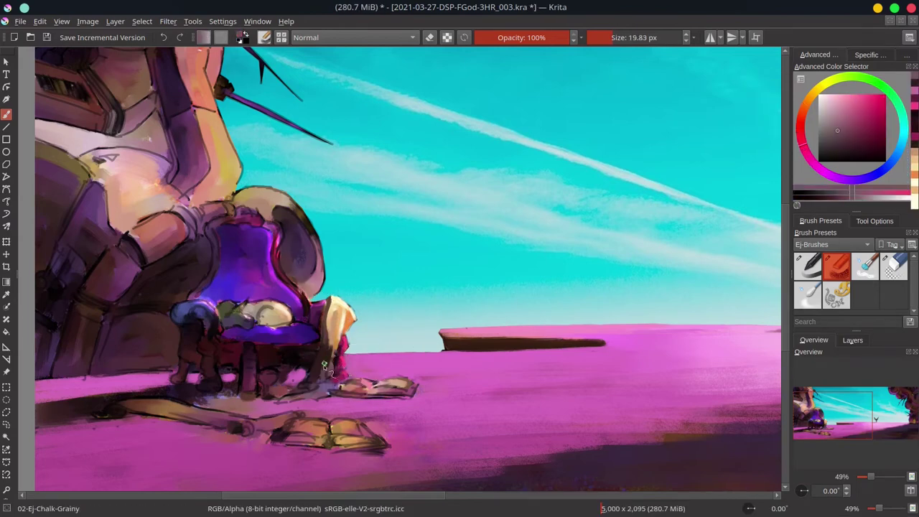
pyautogui.keyDown('ctrl'); pyautogui.click(302, 386); pyautogui.keyUp('ctrl')
pyautogui.keyDown('ctrl'); pyautogui.click(285, 396); pyautogui.keyUp('ctrl')
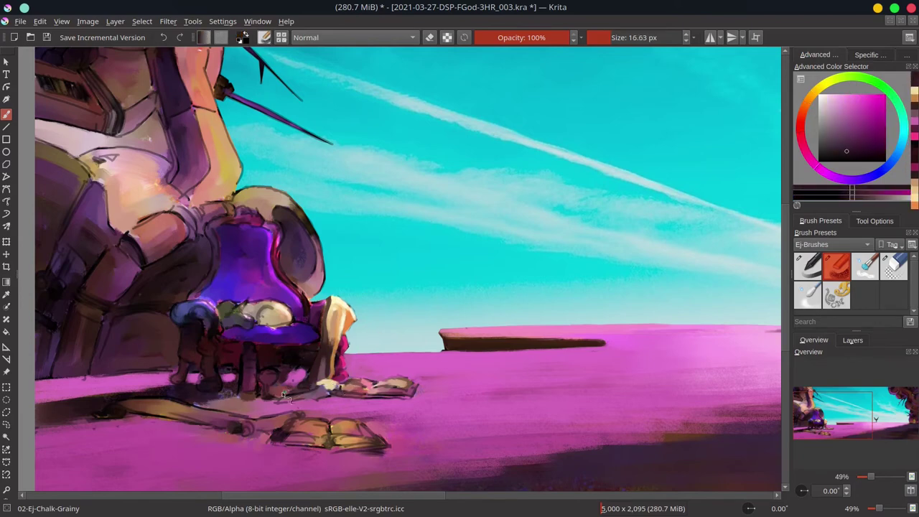
# Paint pink between the figure's legs and darken the ground shadow at the far left.
pyautogui.keyDown('ctrl'); pyautogui.click(295, 377); pyautogui.keyUp('ctrl')
pyautogui.moveTo(294, 374)
pyautogui.mouseDown()
pyautogui.moveTo(36, 406)
pyautogui.moveTo(70, 409)
pyautogui.moveTo(85, 426)
pyautogui.moveTo(203, 402)
pyautogui.moveTo(206, 393)
pyautogui.moveTo(239, 403)
pyautogui.moveTo(334, 399)
pyautogui.mouseUp()
pyautogui.keyDown('ctrl'); pyautogui.click(97, 431); pyautogui.keyUp('ctrl')
pyautogui.keyDown('ctrl'); pyautogui.click(113, 423); pyautogui.keyUp('ctrl')
pyautogui.keyDown('ctrl'); pyautogui.click(241, 425); pyautogui.keyUp('ctrl')
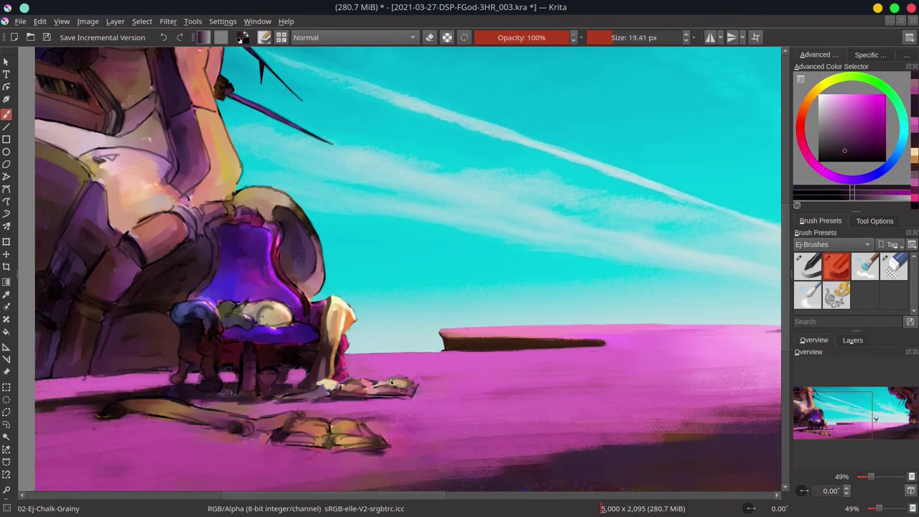
pyautogui.keyDown('ctrl'); pyautogui.click(86, 404); pyautogui.keyUp('ctrl')
pyautogui.moveTo(77, 397); pyautogui.dragTo(36, 397)
# Add dark red, muted pink and tan detail to the legs.
pyautogui.keyDown('ctrl'); pyautogui.click(319, 413); pyautogui.keyUp('ctrl')
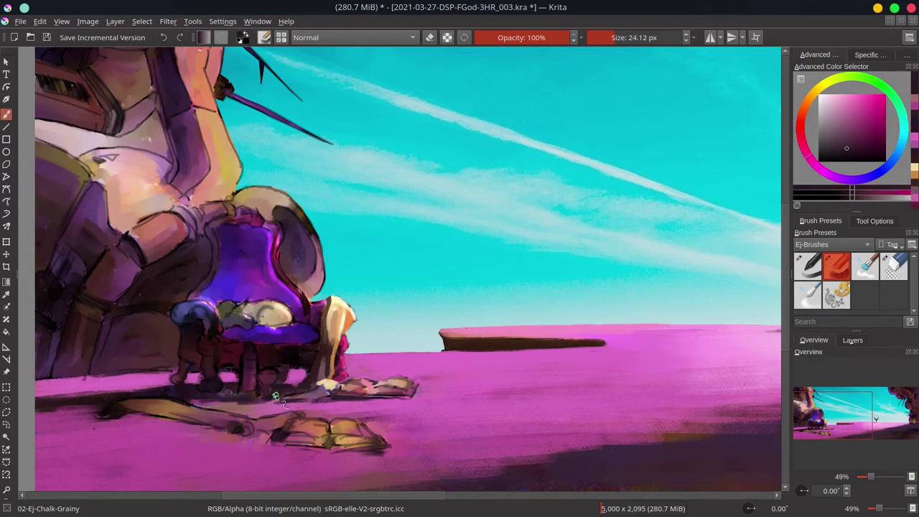
pyautogui.keyDown('ctrl'); pyautogui.click(268, 408); pyautogui.keyUp('ctrl')
pyautogui.keyDown('ctrl'); pyautogui.click(261, 361); pyautogui.keyUp('ctrl')
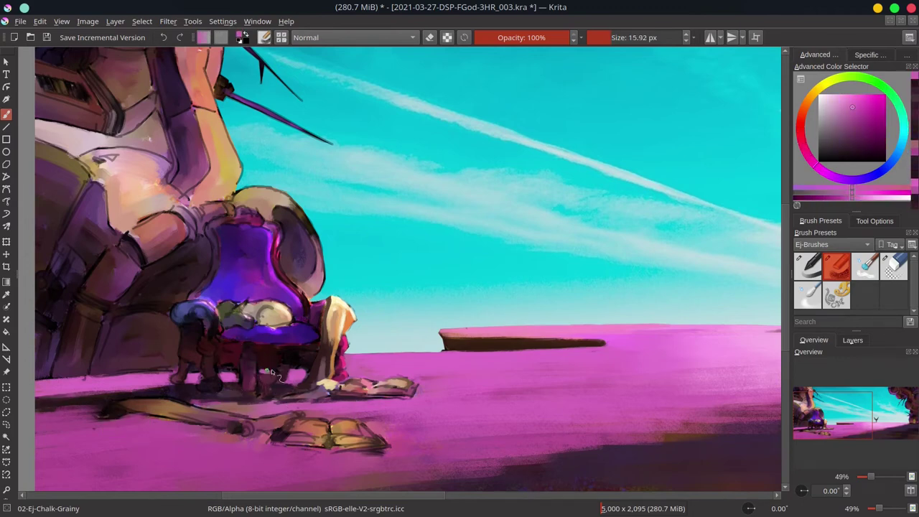
pyautogui.keyDown('ctrl'); pyautogui.click(291, 386); pyautogui.keyUp('ctrl')
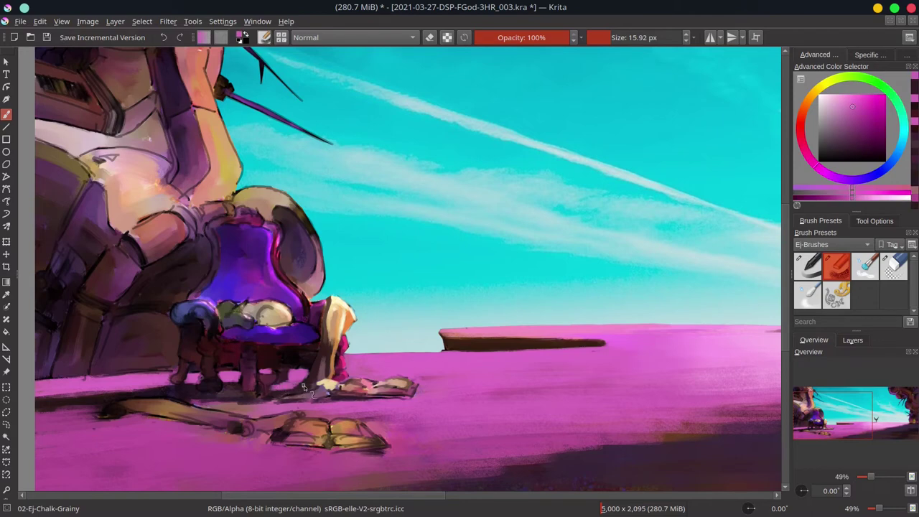
pyautogui.keyDown('ctrl'); pyautogui.click(348, 385); pyautogui.keyUp('ctrl')
pyautogui.press('[')
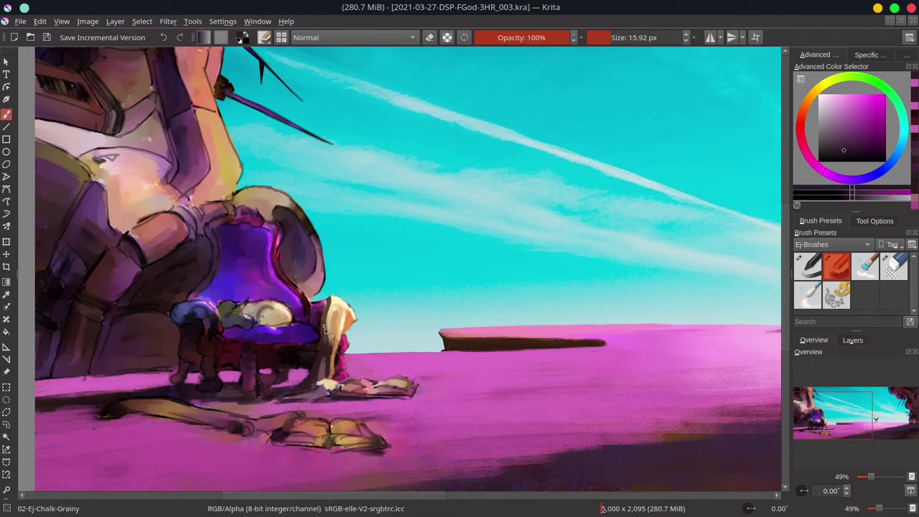
pyautogui.keyDown('ctrl'); pyautogui.click(307, 377); pyautogui.keyUp('ctrl')
pyautogui.keyDown('ctrl'); pyautogui.click(307, 377); pyautogui.keyUp('ctrl')
# Touch up the legs and the ground near the chair with pink tones.
pyautogui.keyDown('ctrl'); pyautogui.click(295, 394); pyautogui.keyUp('ctrl')
pyautogui.keyDown('ctrl'); pyautogui.click(305, 391); pyautogui.keyUp('ctrl')
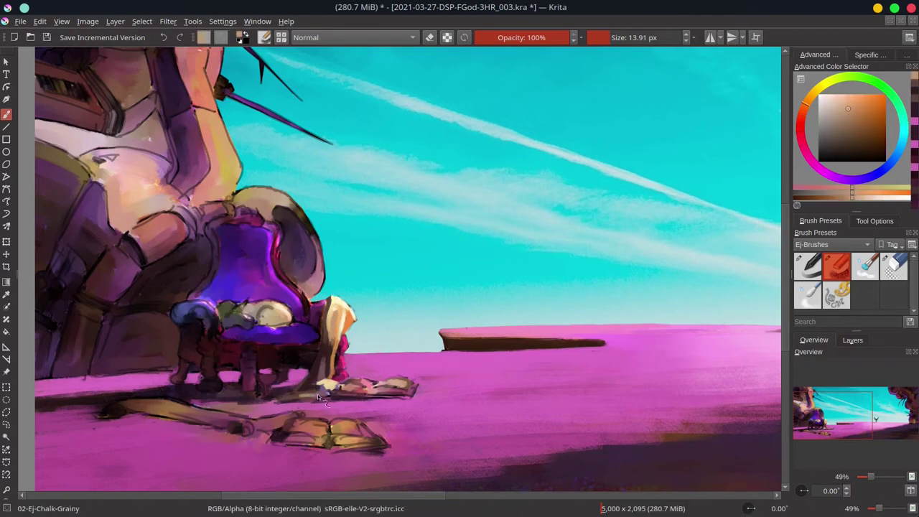
pyautogui.keyDown('ctrl'); pyautogui.click(312, 388); pyautogui.keyUp('ctrl')
pyautogui.keyDown('ctrl'); pyautogui.click(301, 395); pyautogui.keyUp('ctrl')
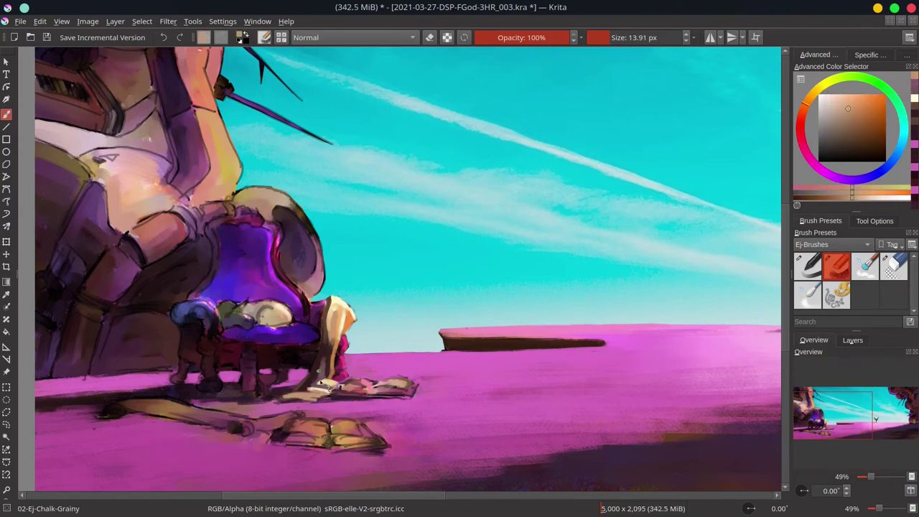
pyautogui.keyDown('ctrl'); pyautogui.click(337, 393); pyautogui.keyUp('ctrl')
pyautogui.keyDown('ctrl'); pyautogui.click(333, 403); pyautogui.keyUp('ctrl')
pyautogui.keyDown('ctrl'); pyautogui.click(345, 344); pyautogui.keyUp('ctrl')
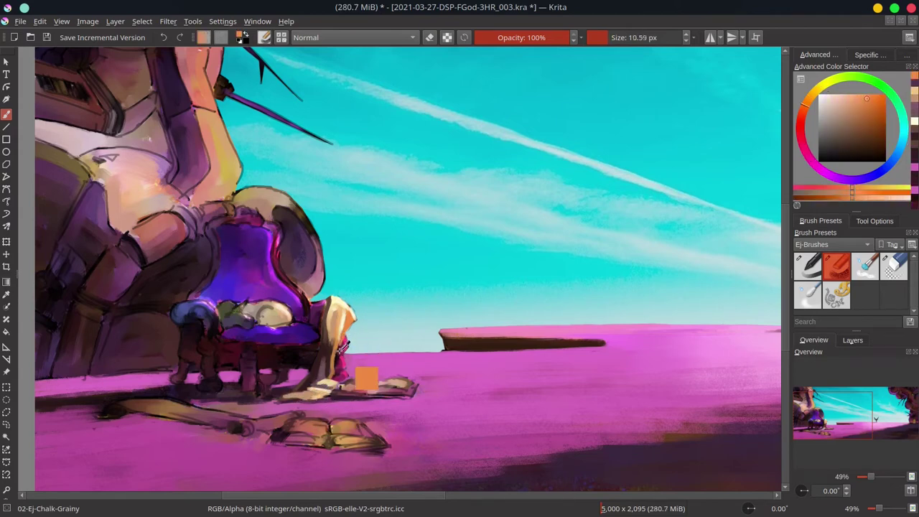
# Paint pale lilac highlights and small strokes on the open book's pages.
pyautogui.keyDown('ctrl'); pyautogui.click(373, 386); pyautogui.keyUp('ctrl')
pyautogui.press('/')
pyautogui.press('/')
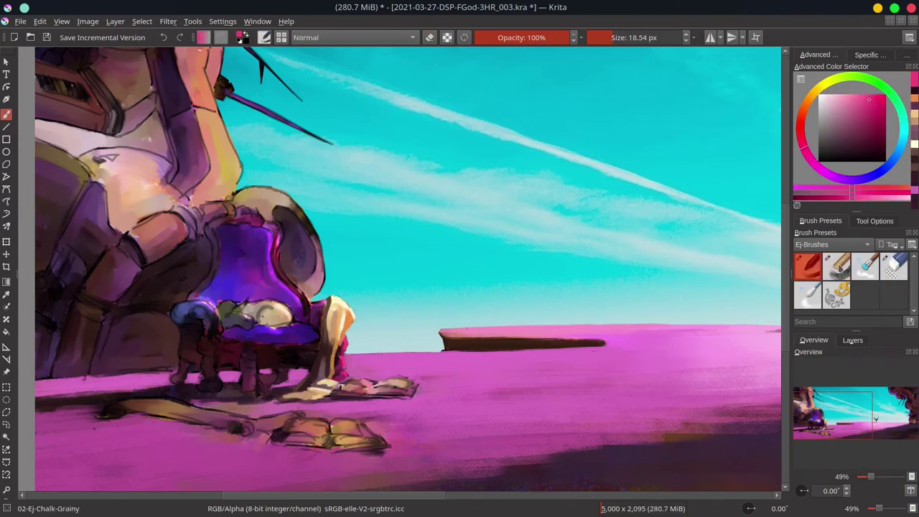
pyautogui.keyDown('ctrl'); pyautogui.click(348, 370); pyautogui.keyUp('ctrl')
pyautogui.keyDown('ctrl'); pyautogui.click(352, 384); pyautogui.keyUp('ctrl')
pyautogui.moveTo(362, 386)
pyautogui.mouseDown()
pyautogui.moveTo(410, 388)
pyautogui.moveTo(354, 394)
pyautogui.moveTo(411, 392)
pyautogui.mouseUp()
pyautogui.keyDown('ctrl'); pyautogui.click(379, 387); pyautogui.keyUp('ctrl')
pyautogui.keyDown('ctrl'); pyautogui.click(402, 388); pyautogui.keyUp('ctrl')
pyautogui.keyDown('ctrl'); pyautogui.click(373, 391); pyautogui.keyUp('ctrl')
# Darken the open book's edge with dark purple and touch up the surrounding ground.
pyautogui.keyDown('ctrl'); pyautogui.click(384, 391); pyautogui.keyUp('ctrl')
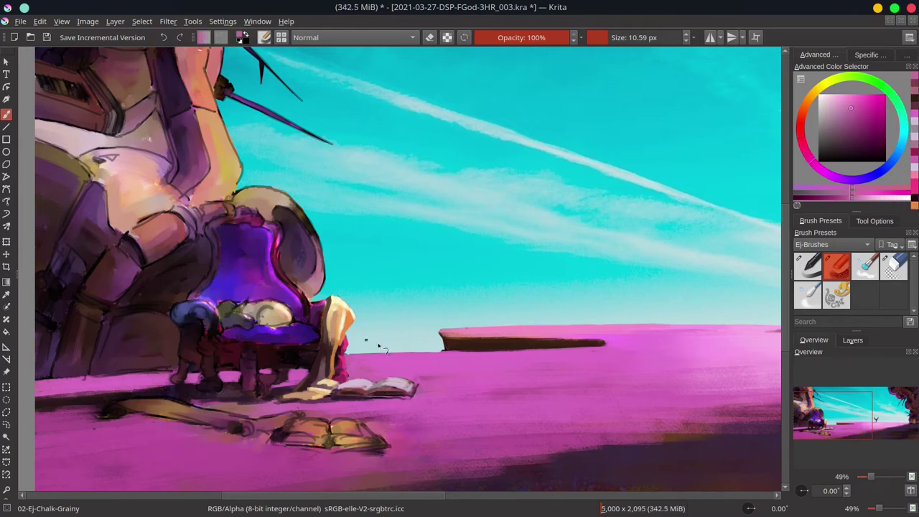
pyautogui.keyDown('ctrl'); pyautogui.click(392, 400); pyautogui.keyUp('ctrl')
pyautogui.moveTo(338, 396); pyautogui.dragTo(413, 393)
pyautogui.keyDown('ctrl'); pyautogui.click(431, 388); pyautogui.keyUp('ctrl')
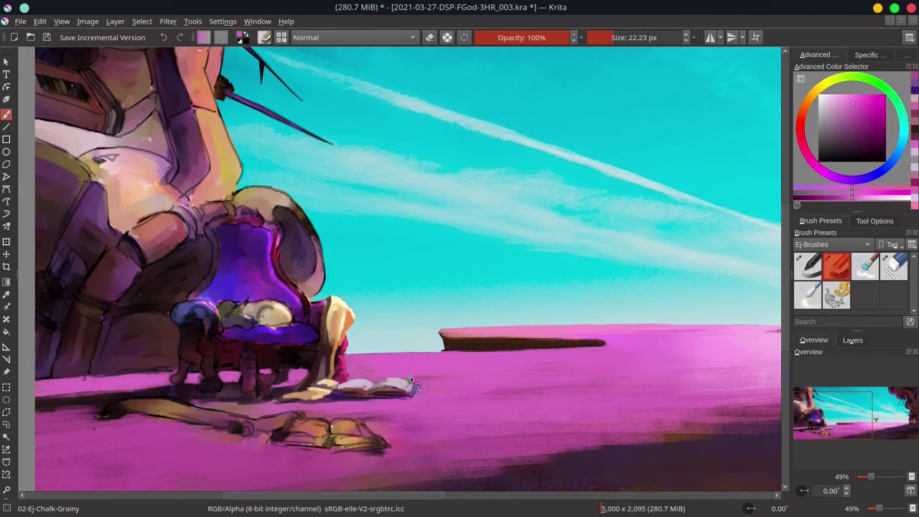
pyautogui.keyDown('ctrl'); pyautogui.click(475, 380); pyautogui.keyUp('ctrl')
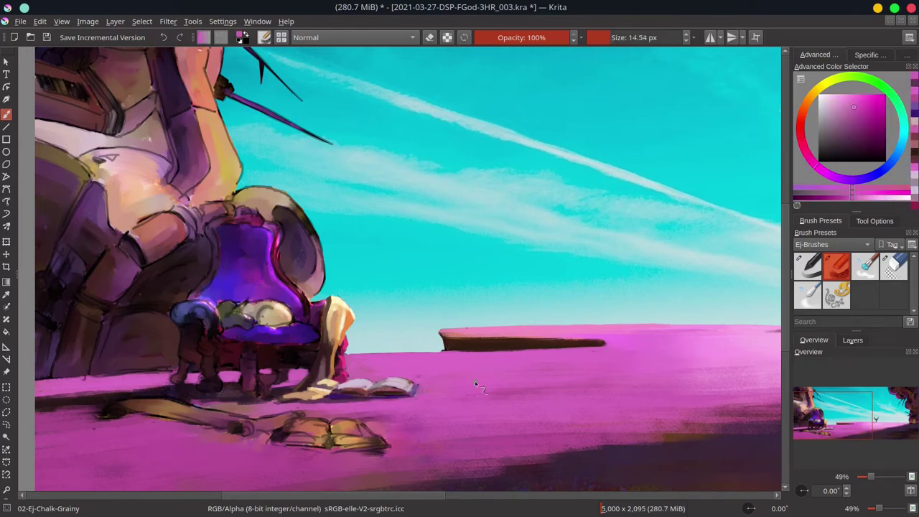
# Mirror the view and paint dark reddish-brown detail on the front book.
pyautogui.press(']')
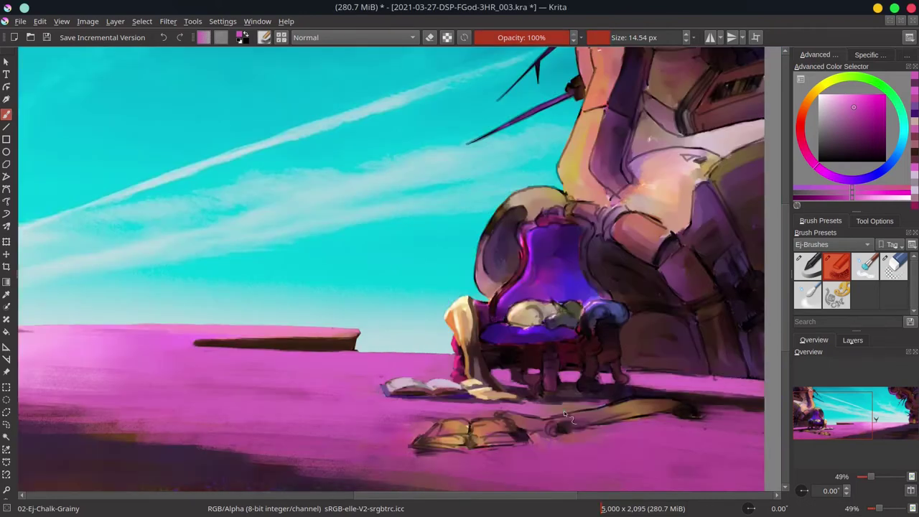
pyautogui.press('m')
pyautogui.keyDown('ctrl'); pyautogui.click(437, 429); pyautogui.keyUp('ctrl')
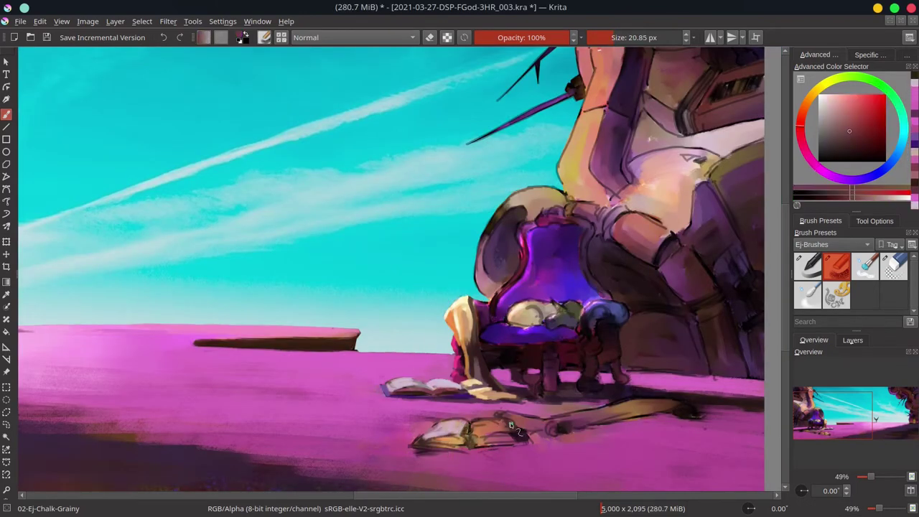
pyautogui.press('[')
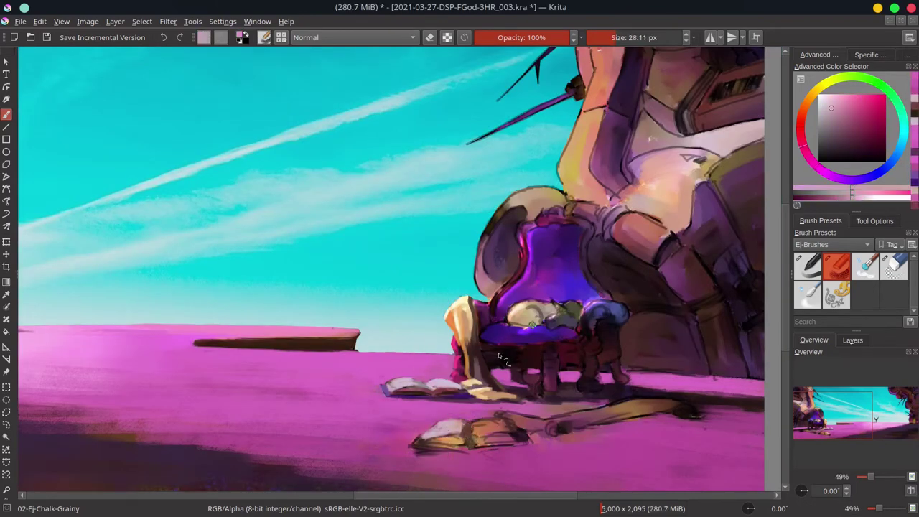
pyautogui.keyDown('ctrl'); pyautogui.click(463, 441); pyautogui.keyUp('ctrl')
pyautogui.keyDown('ctrl'); pyautogui.click(438, 446); pyautogui.keyUp('ctrl')
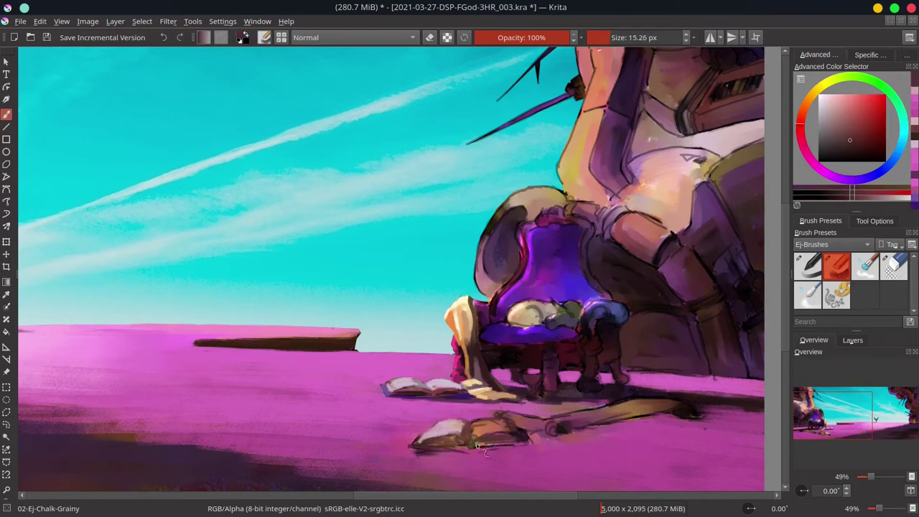
pyautogui.press('[')
pyautogui.keyDown('ctrl'); pyautogui.click(485, 445); pyautogui.keyUp('ctrl')
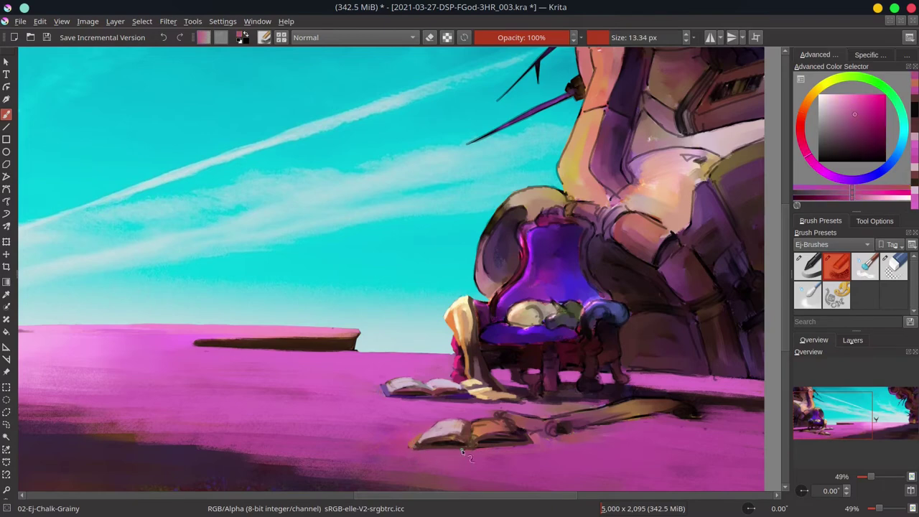
# Paint a dark purple shadow under the front book.
pyautogui.keyDown('ctrl'); pyautogui.click(593, 428); pyautogui.keyUp('ctrl')
pyautogui.press(']')
pyautogui.press(']')
pyautogui.keyDown('ctrl'); pyautogui.click(451, 450); pyautogui.keyUp('ctrl')
pyautogui.press('[')
pyautogui.press('[')
pyautogui.press('[')
pyautogui.press('[')
pyautogui.press(']')
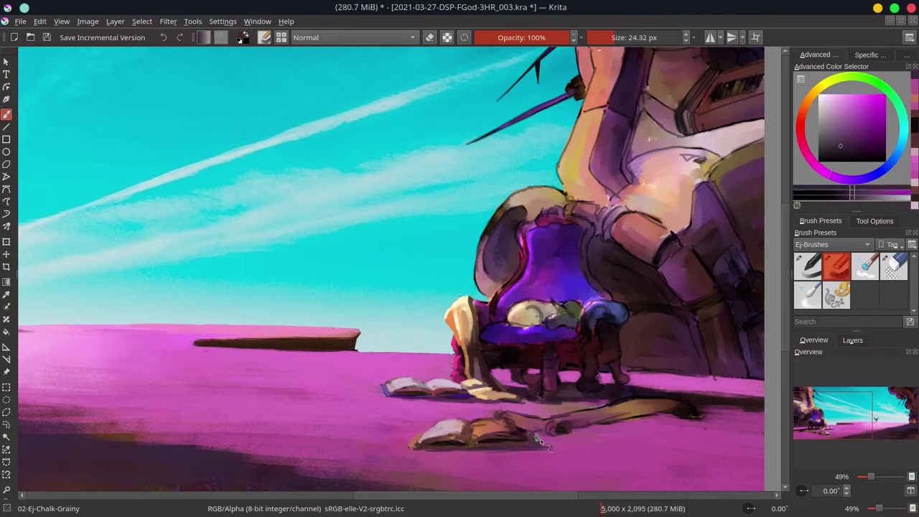
pyautogui.keyDown('ctrl'); pyautogui.click(535, 441); pyautogui.keyUp('ctrl')
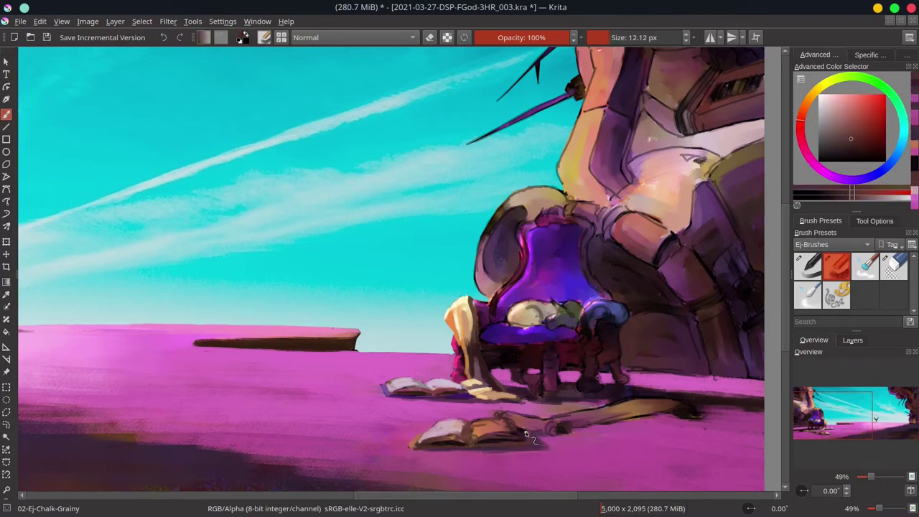
# Add light pink highlights to the front book's pages and sample purple-magenta from the ground.
pyautogui.keyDown('ctrl'); pyautogui.click(485, 424); pyautogui.keyUp('ctrl')
pyautogui.press(']')
pyautogui.keyDown('ctrl'); pyautogui.click(488, 424); pyautogui.keyUp('ctrl')
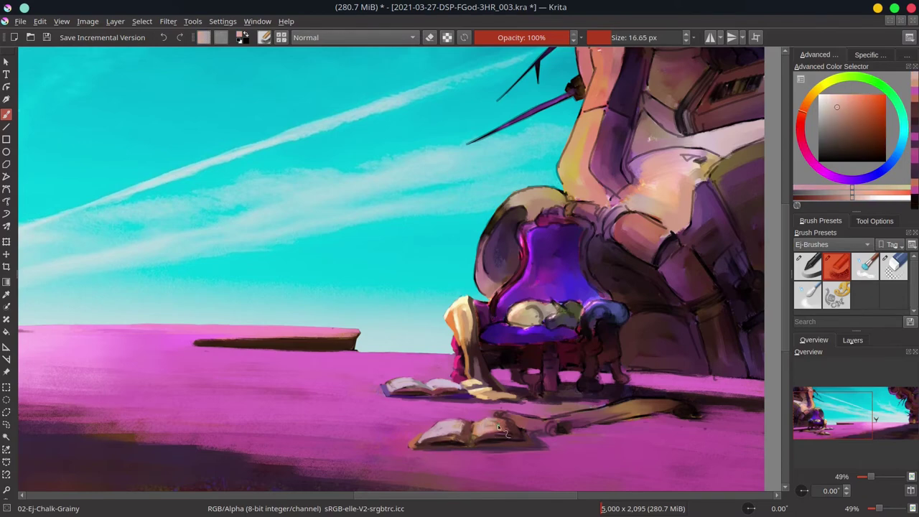
pyautogui.keyDown('ctrl'); pyautogui.click(533, 476); pyautogui.keyUp('ctrl')
pyautogui.press(']')
pyautogui.press(']')
pyautogui.press(']')
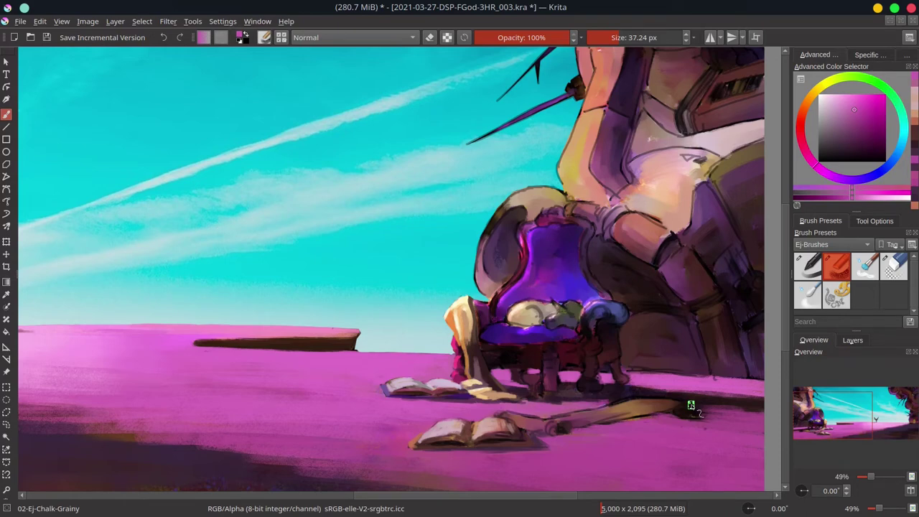
# Save the painting and zoom out to view the whole scene.
pyautogui.hotkey('ctrl', 's')
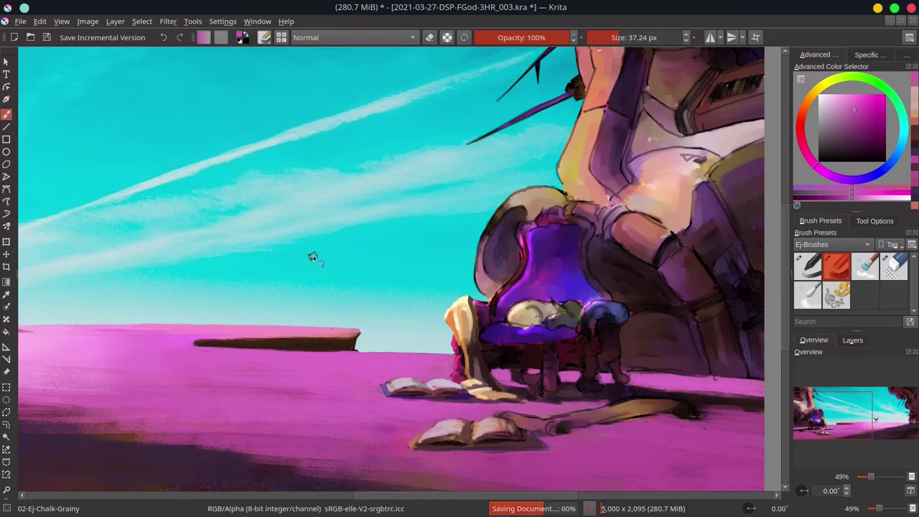
pyautogui.scroll(-5, 313, 255)
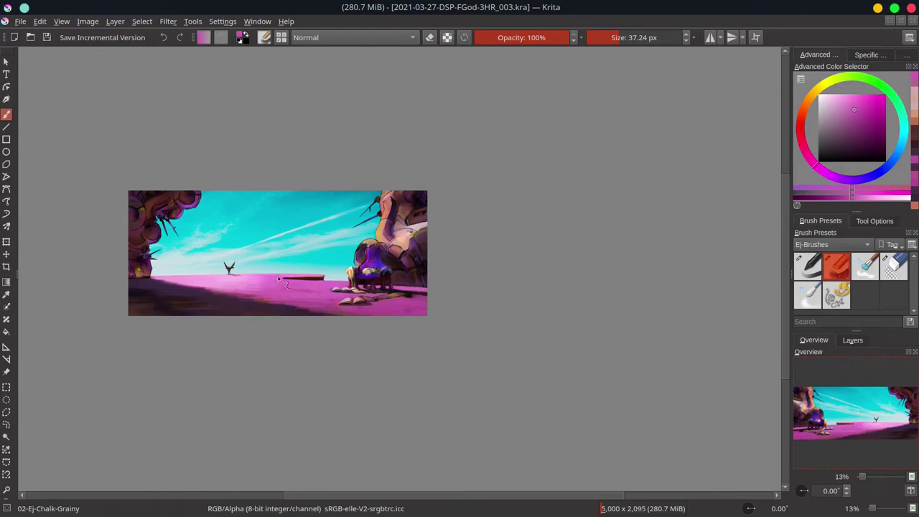
pyautogui.scroll(6, 278, 278)
# With the sky layer hidden, erase a small ground patch, then restore the sky and save.
pyautogui.press('e')
pyautogui.click(853, 340)
pyautogui.click(799, 427)
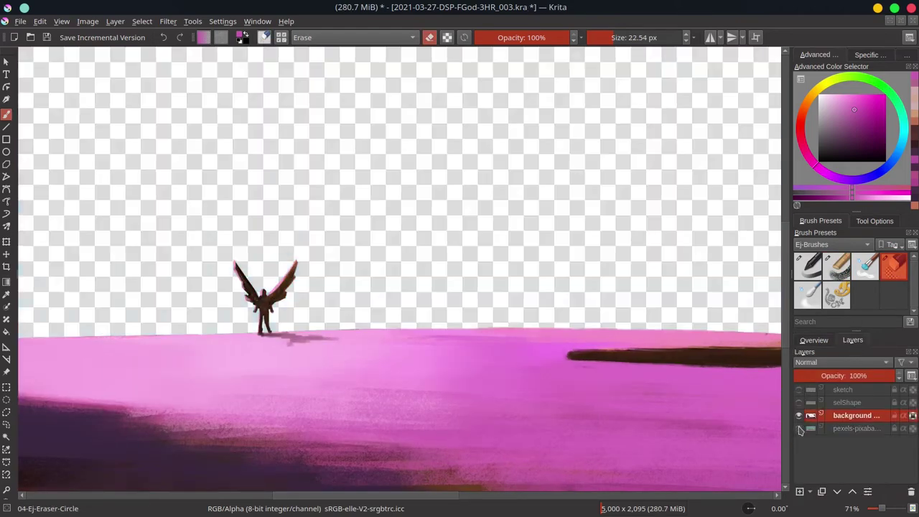
pyautogui.moveTo(511, 330); pyautogui.dragTo(531, 381)
pyautogui.click(799, 428)
pyautogui.press('/')
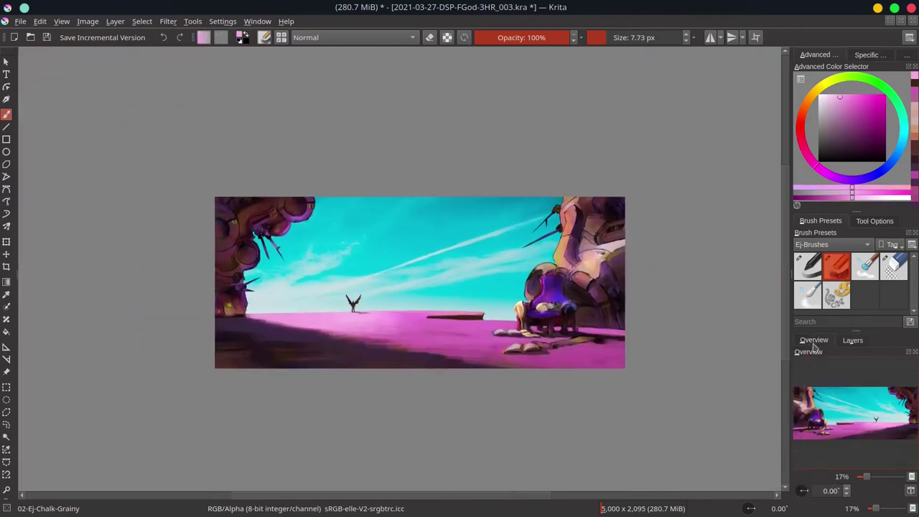
pyautogui.hotkey('ctrl', 's')
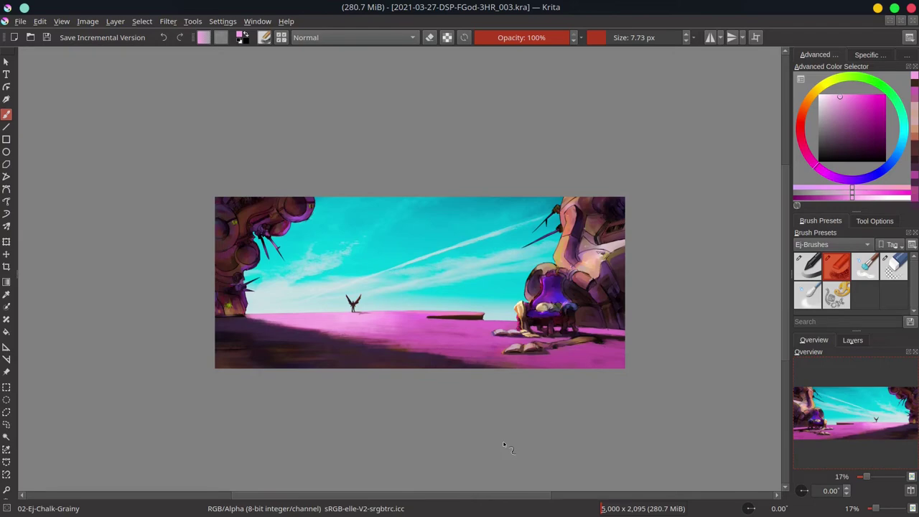
# Sample dark red, magenta and pale pinkish-beige colours for the scroll and shrink the brush.
pyautogui.scroll(5, 553, 345)
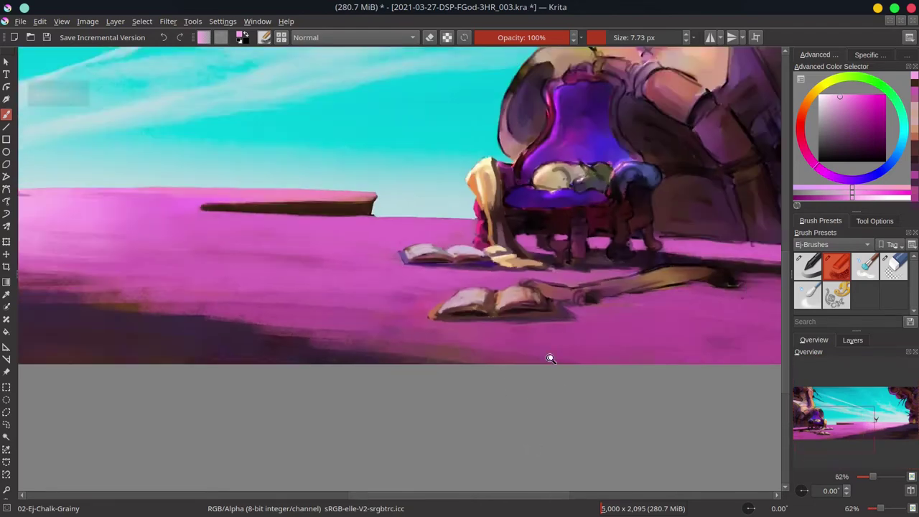
pyautogui.keyDown('ctrl'); pyautogui.click(546, 268); pyautogui.keyUp('ctrl')
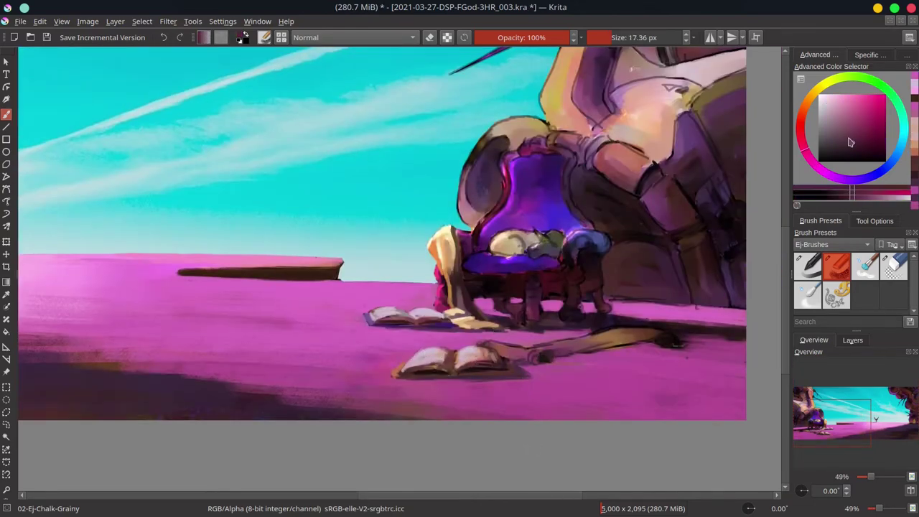
pyautogui.keyDown('ctrl'); pyautogui.click(672, 361); pyautogui.keyUp('ctrl')
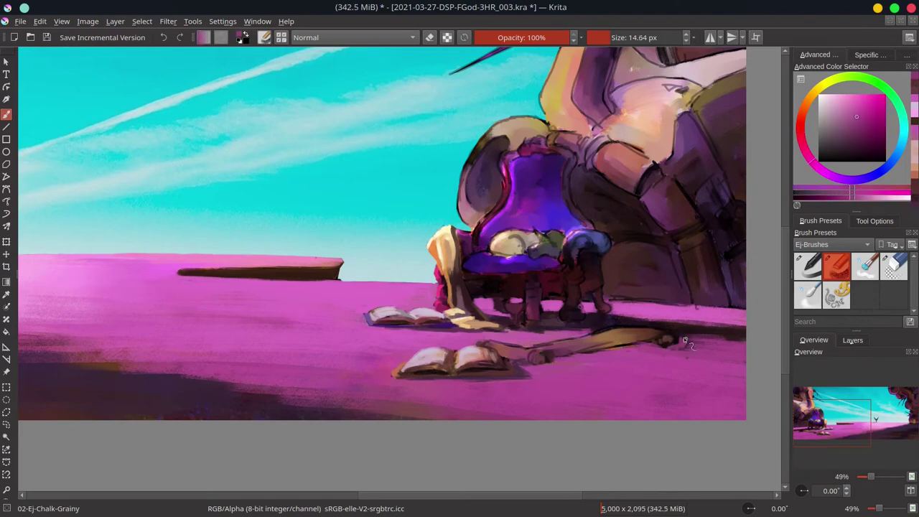
pyautogui.keyDown('ctrl'); pyautogui.click(687, 335); pyautogui.keyUp('ctrl')
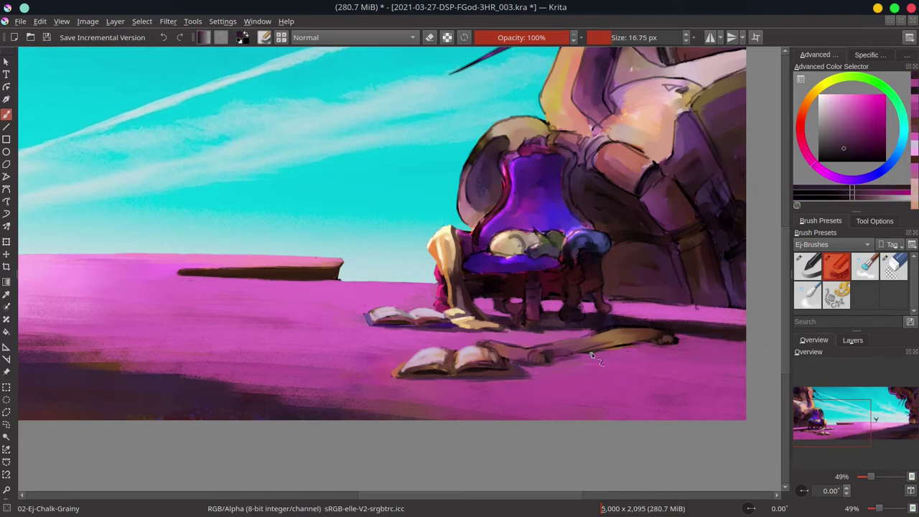
pyautogui.keyDown('ctrl'); pyautogui.click(505, 357); pyautogui.keyUp('ctrl')
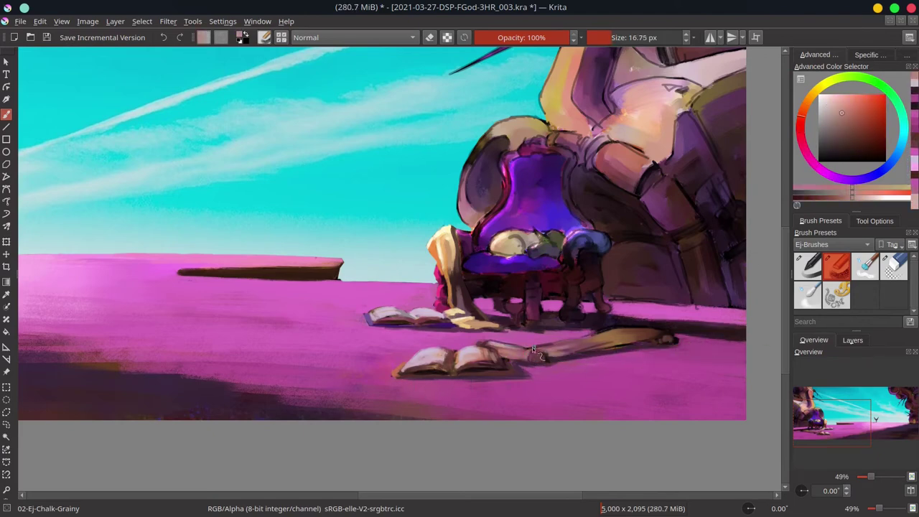
pyautogui.keyDown('ctrl'); pyautogui.click(496, 346); pyautogui.keyUp('ctrl')
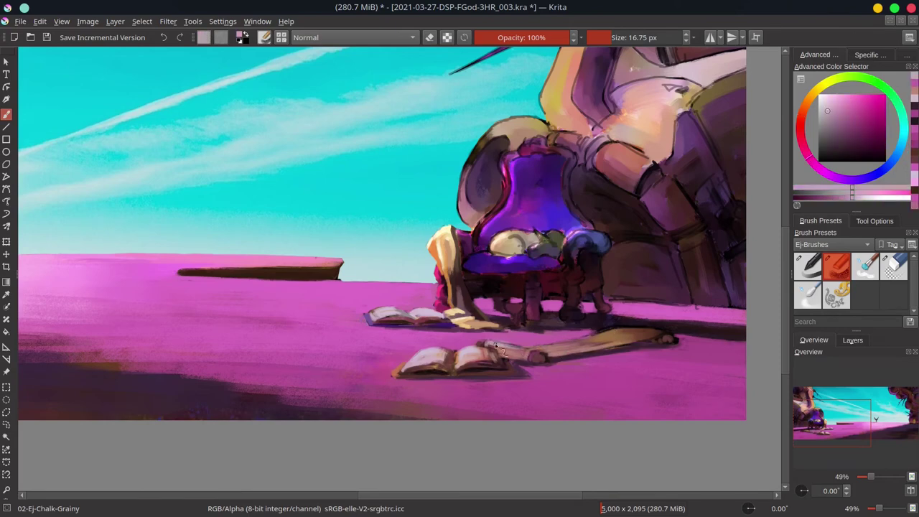
pyautogui.keyDown('ctrl'); pyautogui.click(636, 332); pyautogui.keyUp('ctrl')
pyautogui.keyDown('ctrl'); pyautogui.click(614, 329); pyautogui.keyUp('ctrl')
pyautogui.press('[')
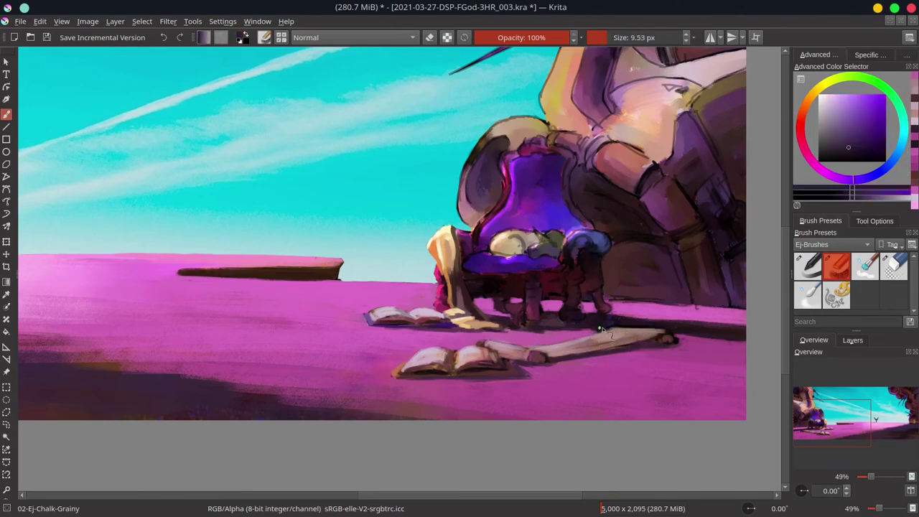
# Paint a dark edge along the scroll's underside and pale pink over the stick.
pyautogui.click(824, 192)
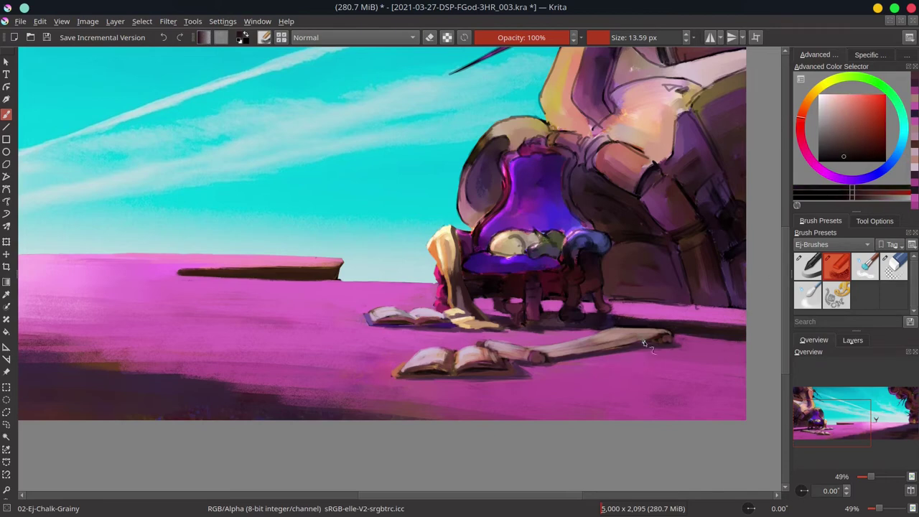
pyautogui.moveTo(644, 344); pyautogui.dragTo(541, 357)
pyautogui.keyDown('ctrl'); pyautogui.click(523, 357); pyautogui.keyUp('ctrl')
pyautogui.press('[')
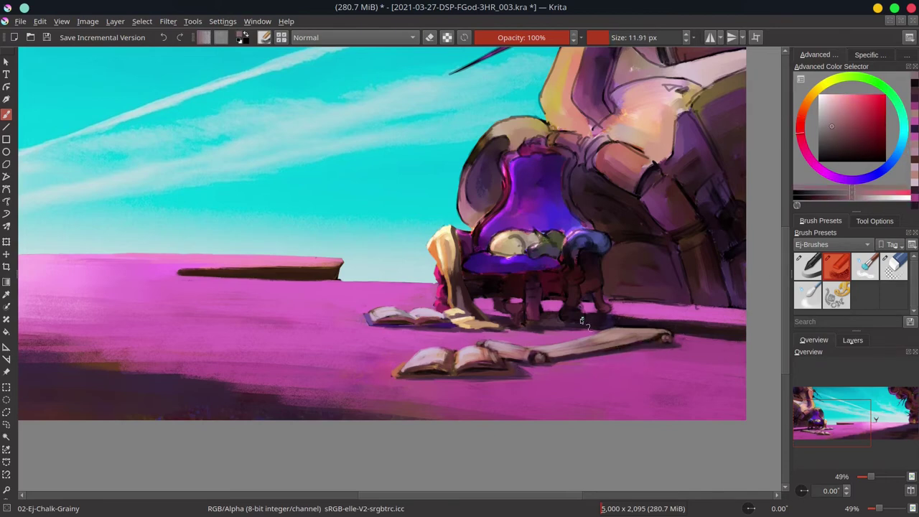
pyautogui.keyDown('ctrl'); pyautogui.click(402, 375); pyautogui.keyUp('ctrl')
pyautogui.press(']')
pyautogui.press('[')
pyautogui.press('[')
pyautogui.press('[')
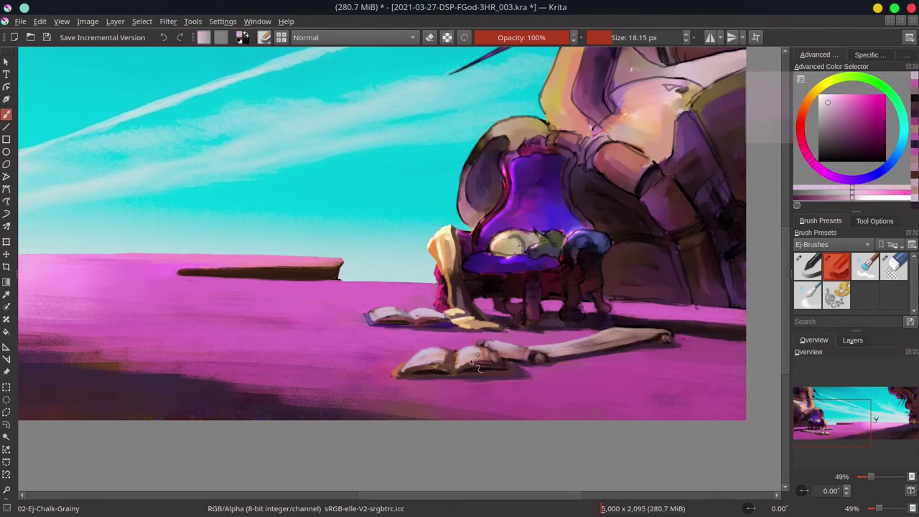
pyautogui.keyDown('ctrl'); pyautogui.click(371, 315); pyautogui.keyUp('ctrl')
# Shade under the chair with dark and lighter purples, then mirror the view horizontally.
pyautogui.keyDown('ctrl'); pyautogui.click(486, 323); pyautogui.keyUp('ctrl')
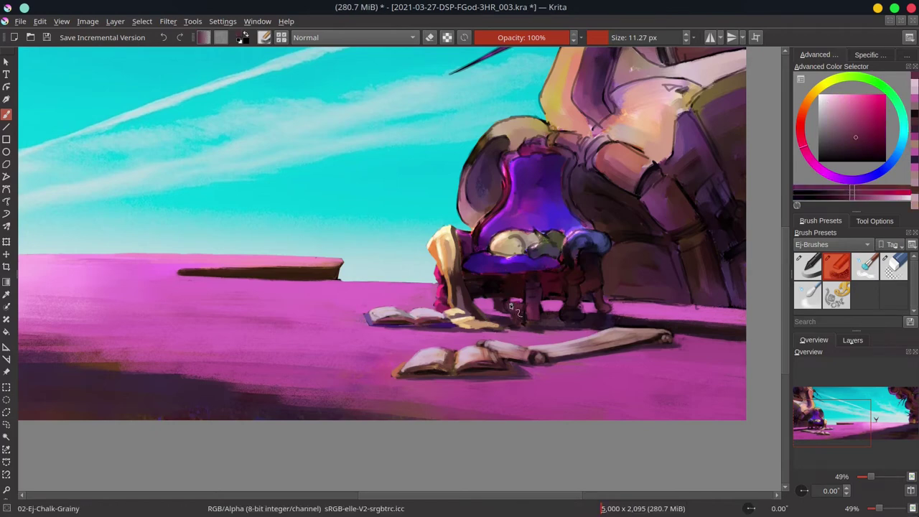
pyautogui.keyDown('ctrl'); pyautogui.click(501, 304); pyautogui.keyUp('ctrl')
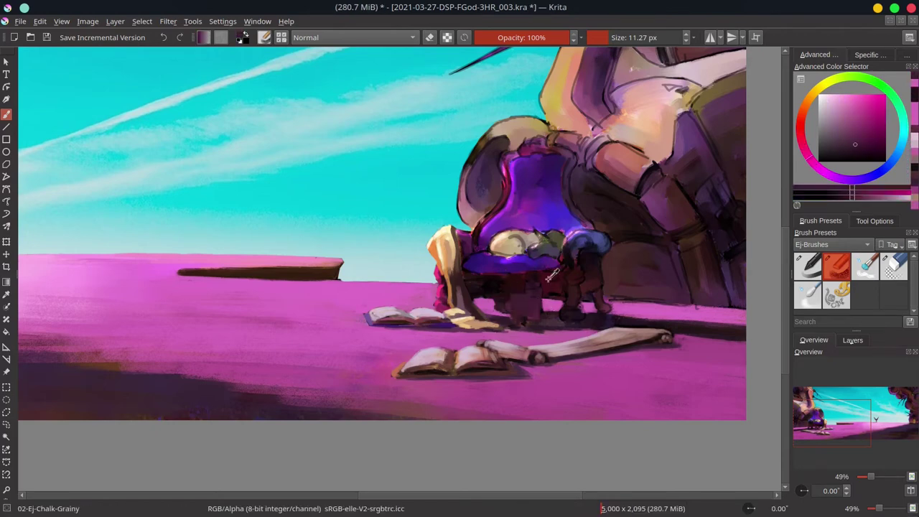
pyautogui.keyDown('ctrl'); pyautogui.click(510, 311); pyautogui.keyUp('ctrl')
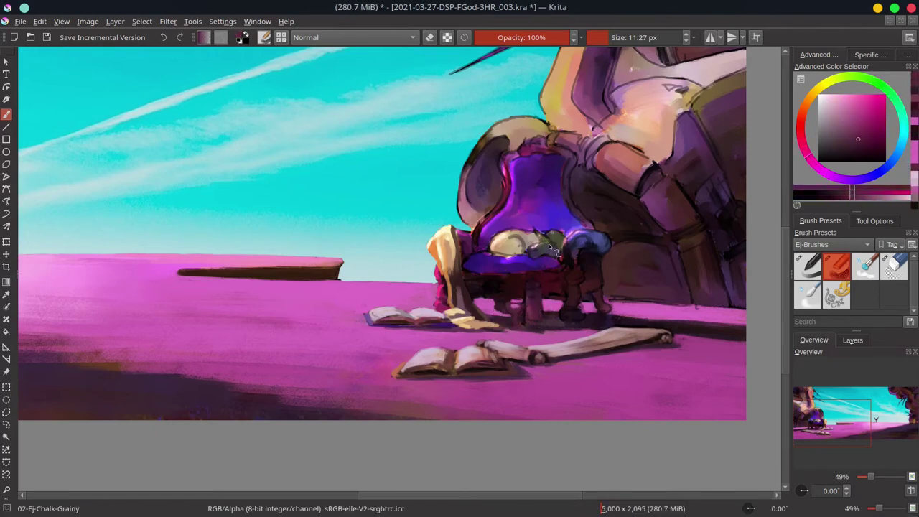
pyautogui.keyDown('ctrl'); pyautogui.click(533, 304); pyautogui.keyUp('ctrl')
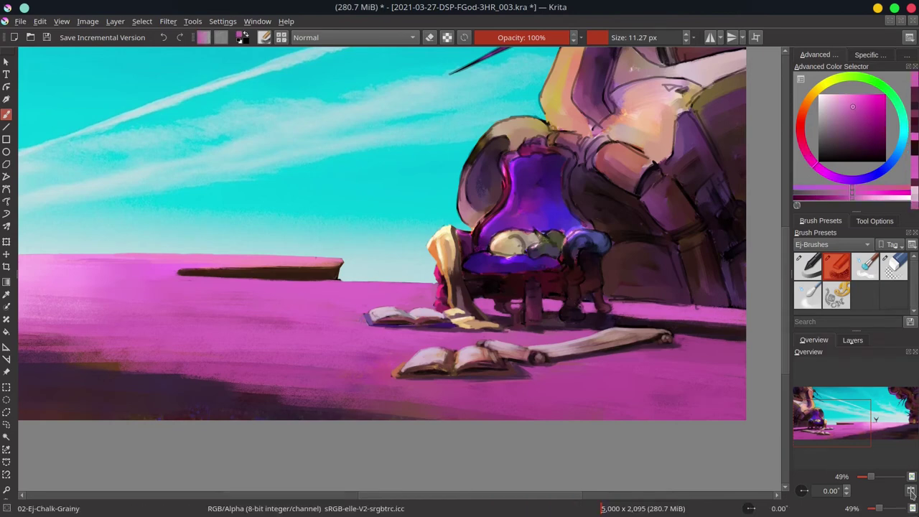
pyautogui.press('m')
pyautogui.keyDown('ctrl'); pyautogui.click(274, 325); pyautogui.keyUp('ctrl')
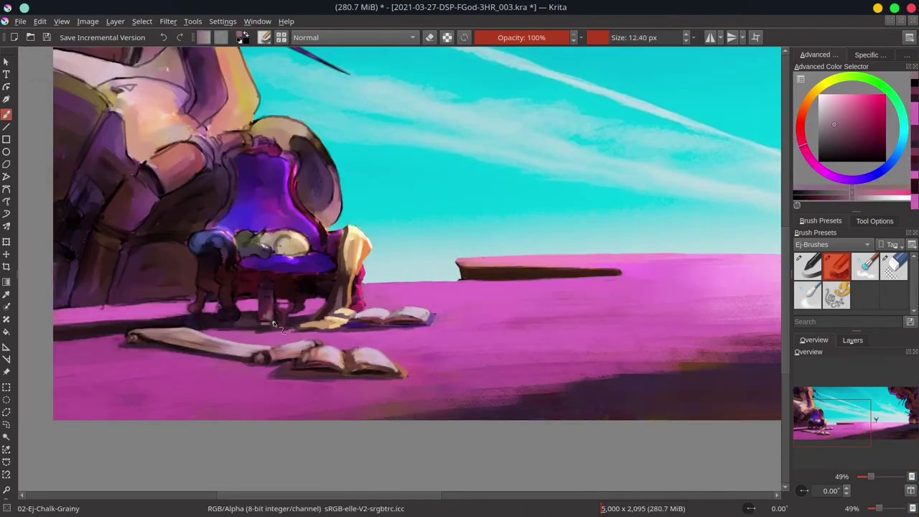
# Refine the chair legs with lighter and greyish pinks using a brush of about 22 px.
pyautogui.keyDown('ctrl'); pyautogui.click(281, 316); pyautogui.keyUp('ctrl')
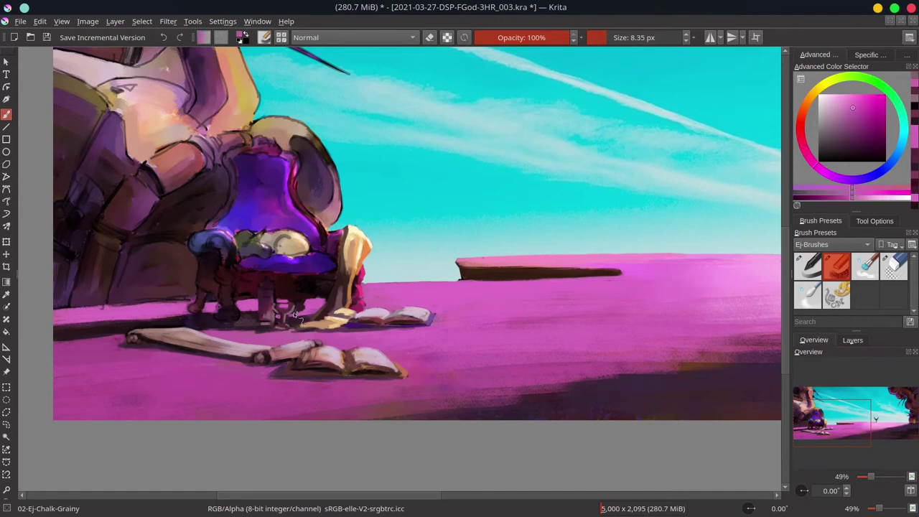
pyautogui.press(']')
pyautogui.press(']')
pyautogui.press(']')
pyautogui.keyDown('ctrl'); pyautogui.moveTo(294, 316); pyautogui.dragTo(69, 319); pyautogui.keyUp('ctrl')
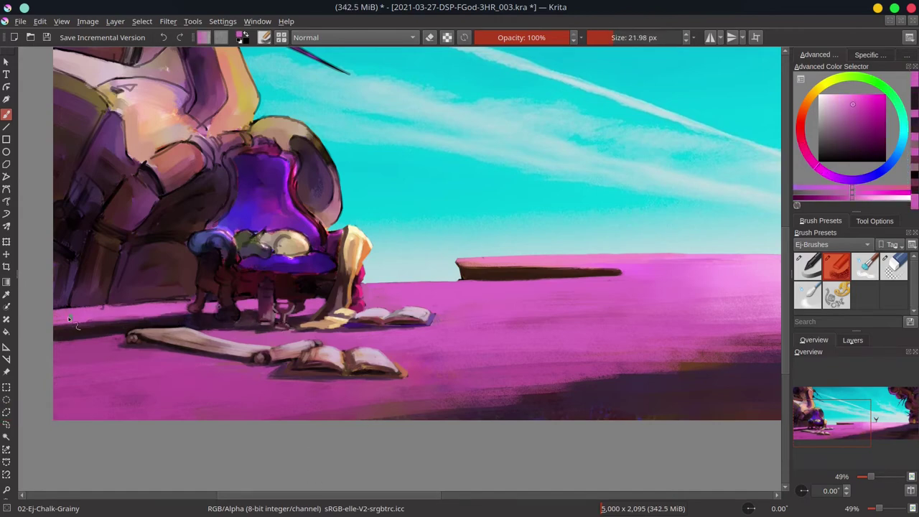
pyautogui.keyDown('ctrl'); pyautogui.click(335, 344); pyautogui.keyUp('ctrl')
pyautogui.press('[')
pyautogui.press('[')
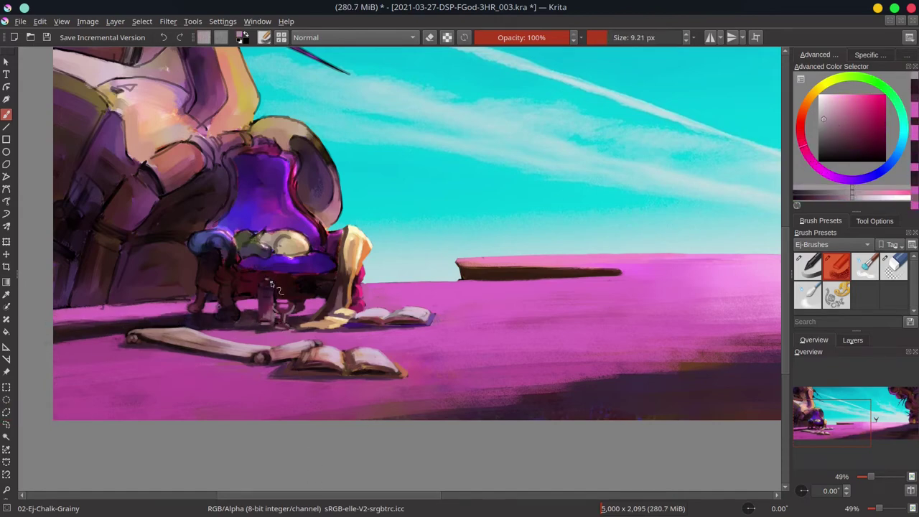
pyautogui.keyDown('ctrl'); pyautogui.click(281, 318); pyautogui.keyUp('ctrl')
# Save the painting and flip the view back to normal.
pyautogui.scroll(-5, 288, 324)
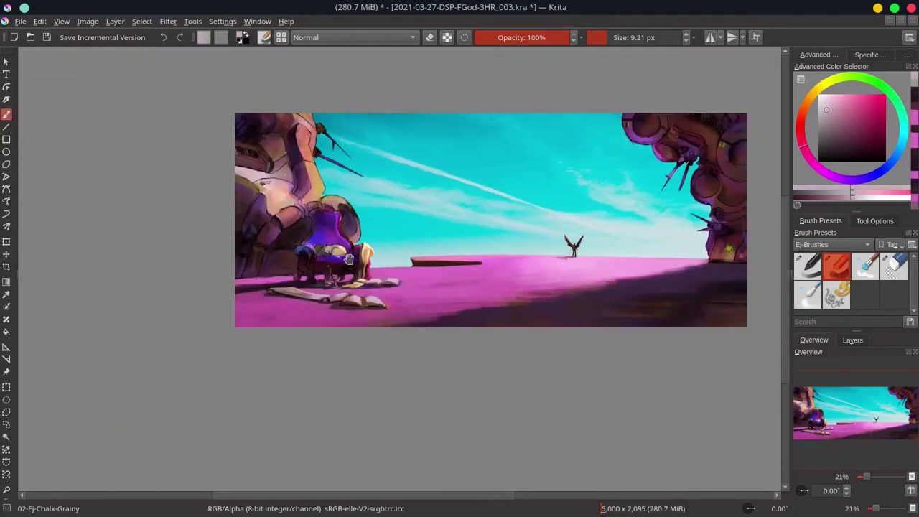
pyautogui.scroll(6, 305, 278)
pyautogui.press('[')
pyautogui.keyDown('ctrl'); pyautogui.click(305, 279); pyautogui.keyUp('ctrl')
pyautogui.hotkey('ctrl', 's')
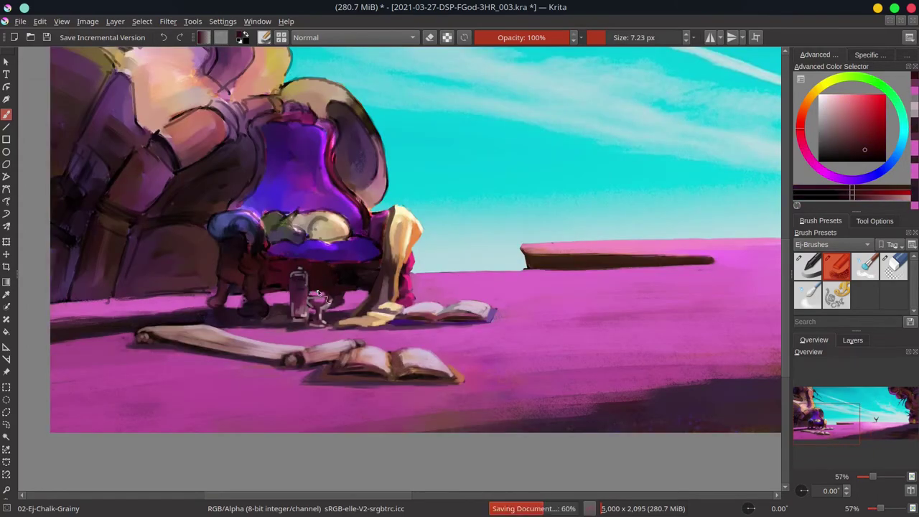
pyautogui.press('m')
# Sample dark shadow colours and darken the ground under the chair, around the goblet and bottle.
pyautogui.keyDown('ctrl'); pyautogui.click(448, 262); pyautogui.keyUp('ctrl')
pyautogui.press(']')
pyautogui.press(']')
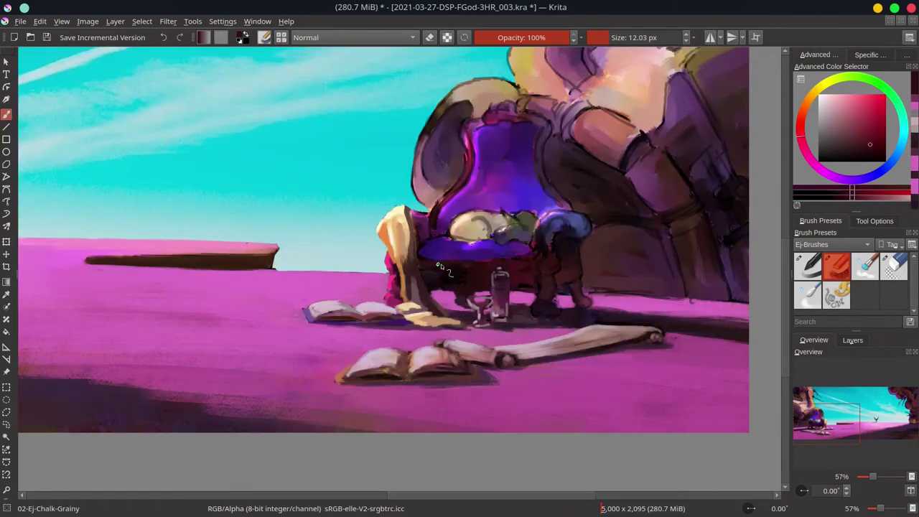
pyautogui.keyDown('ctrl'); pyautogui.click(439, 267); pyautogui.keyUp('ctrl')
pyautogui.press(']')
pyautogui.moveTo(452, 272); pyautogui.dragTo(502, 291)
pyautogui.keyDown('ctrl'); pyautogui.click(531, 294); pyautogui.keyUp('ctrl')
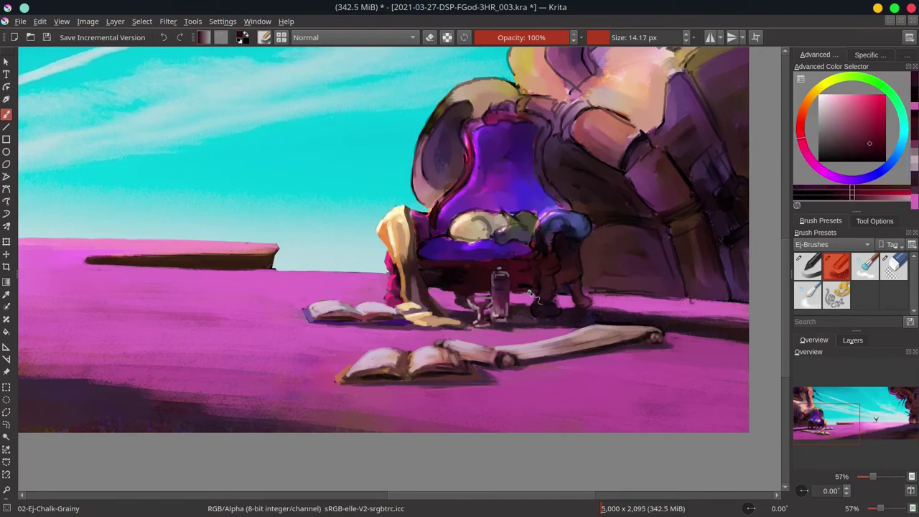
pyautogui.keyDown('ctrl'); pyautogui.click(502, 288); pyautogui.keyUp('ctrl')
pyautogui.keyDown('ctrl'); pyautogui.click(471, 275); pyautogui.keyUp('ctrl')
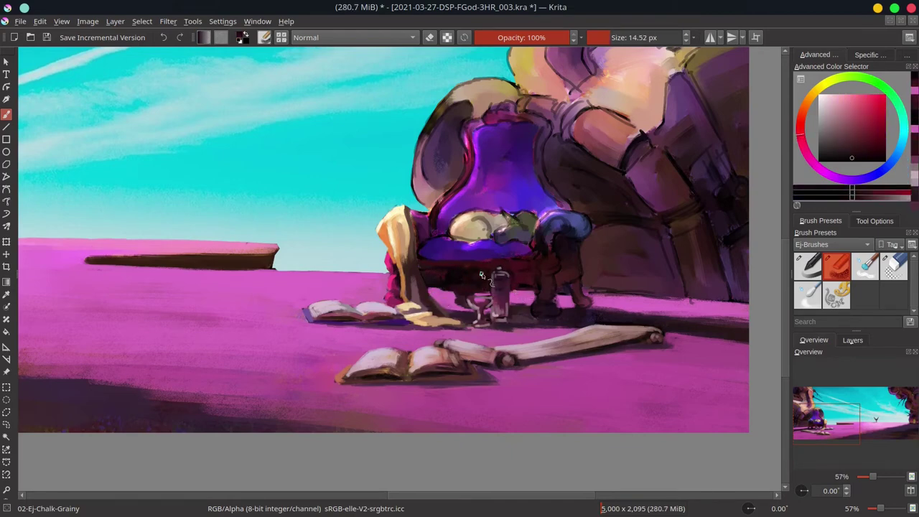
pyautogui.keyDown('ctrl'); pyautogui.click(460, 278); pyautogui.keyUp('ctrl')
# Add smaller dark touches around the chair base and save the painting again.
pyautogui.press(']')
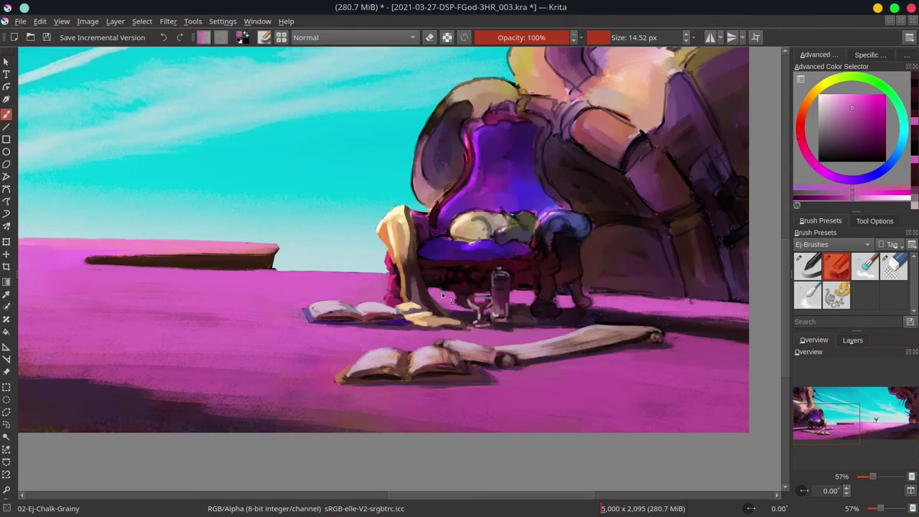
pyautogui.keyDown('ctrl'); pyautogui.click(541, 281); pyautogui.keyUp('ctrl')
pyautogui.press('[')
pyautogui.keyDown('ctrl'); pyautogui.click(531, 265); pyautogui.keyUp('ctrl')
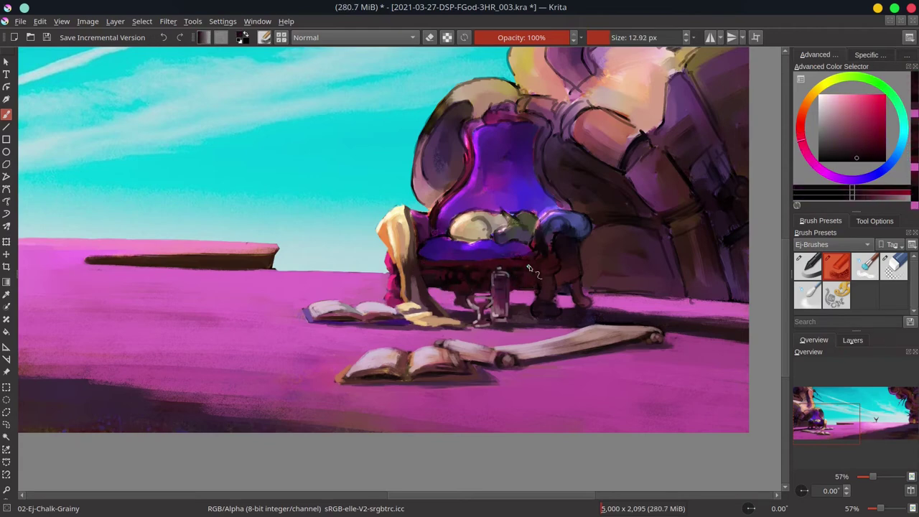
pyautogui.keyDown('ctrl'); pyautogui.click(533, 256); pyautogui.keyUp('ctrl')
pyautogui.press('[')
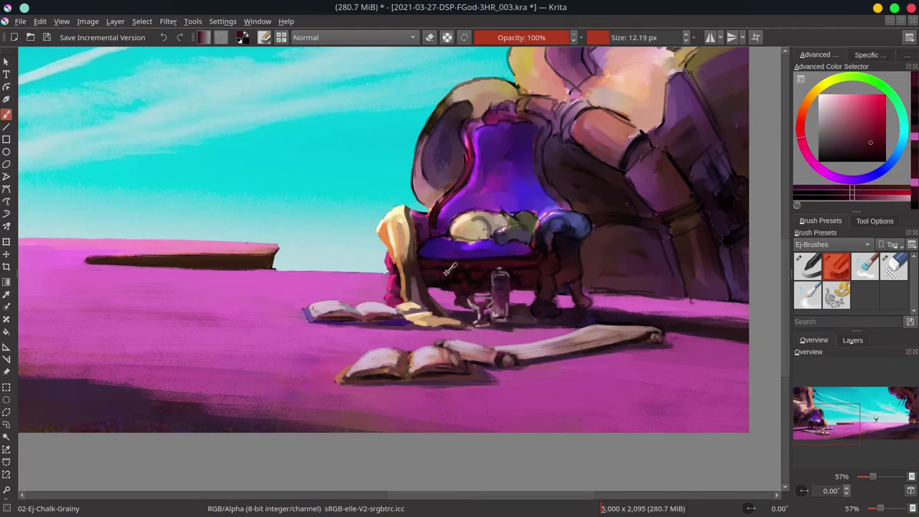
pyautogui.hotkey('ctrl', 's')
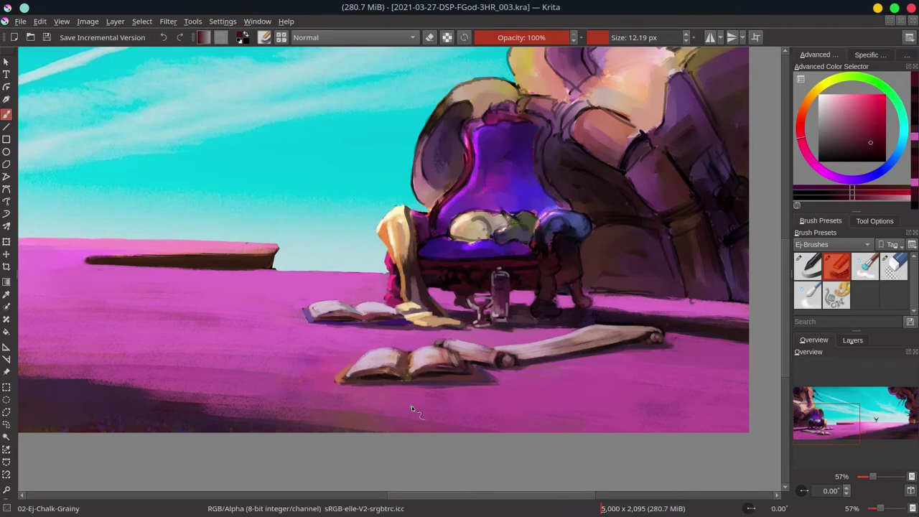
pyautogui.scroll(-5, 266, 90)
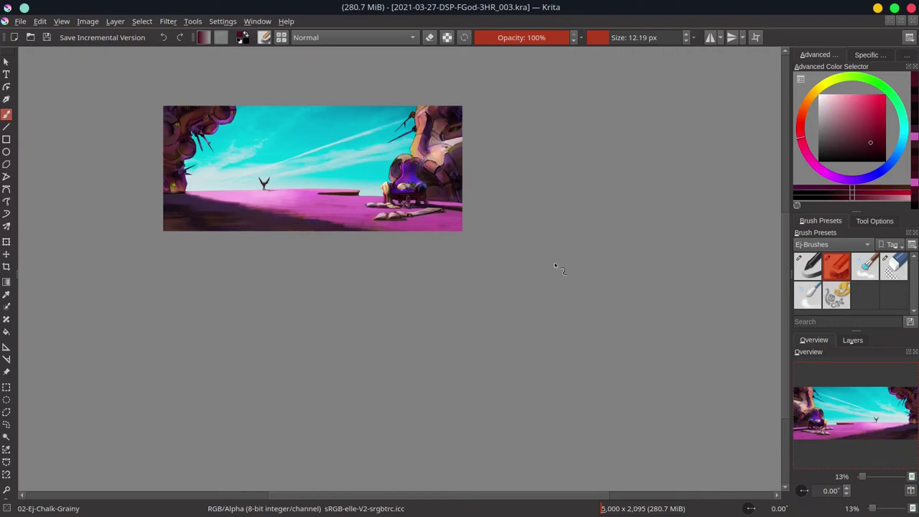
# Lighten the left edge of the armchair back with pale pink chalk strokes.
pyautogui.scroll(5, 399, 173)
pyautogui.keyDown('ctrl'); pyautogui.click(344, 335); pyautogui.keyUp('ctrl')
pyautogui.keyDown('ctrl'); pyautogui.click(330, 318); pyautogui.keyUp('ctrl')
pyautogui.press(']')
pyautogui.press(']')
pyautogui.press(']')
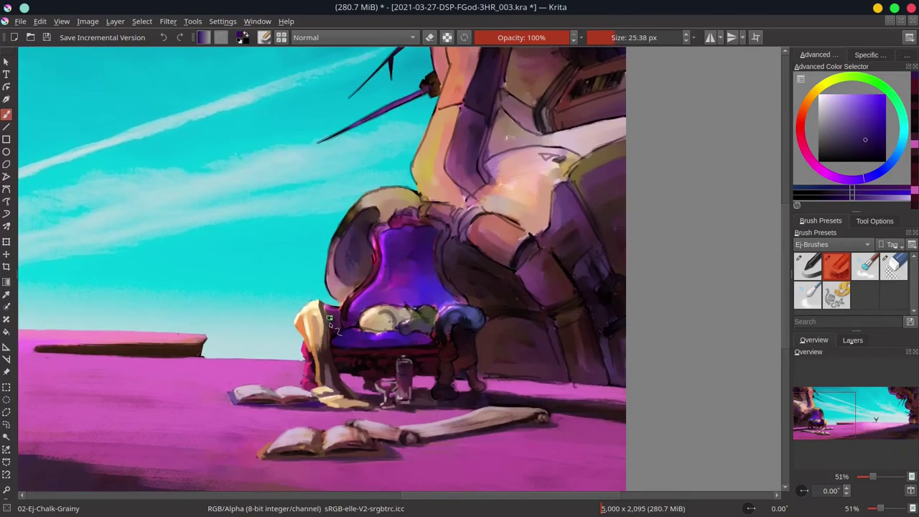
pyautogui.keyDown('ctrl'); pyautogui.click(373, 264); pyautogui.keyUp('ctrl')
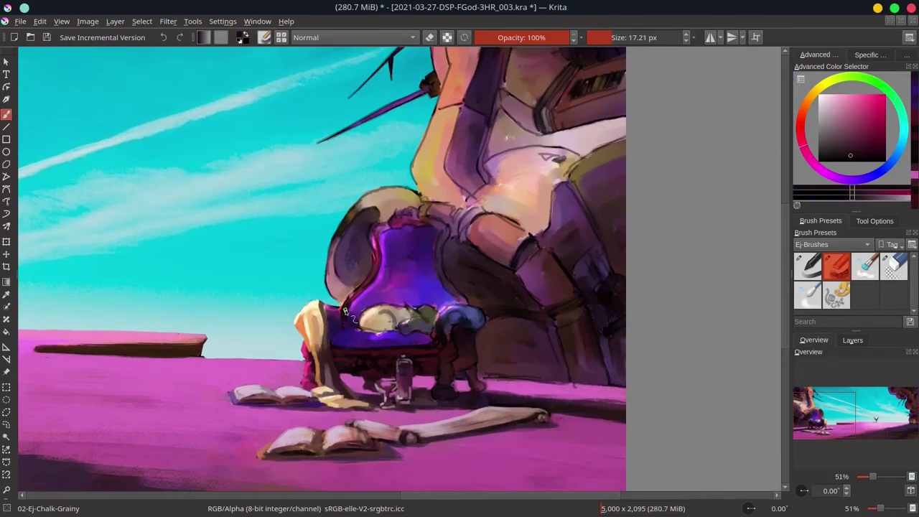
pyautogui.press('[')
pyautogui.press('[')
pyautogui.press('[')
pyautogui.keyDown('ctrl'); pyautogui.click(346, 302); pyautogui.keyUp('ctrl')
pyautogui.press('[')
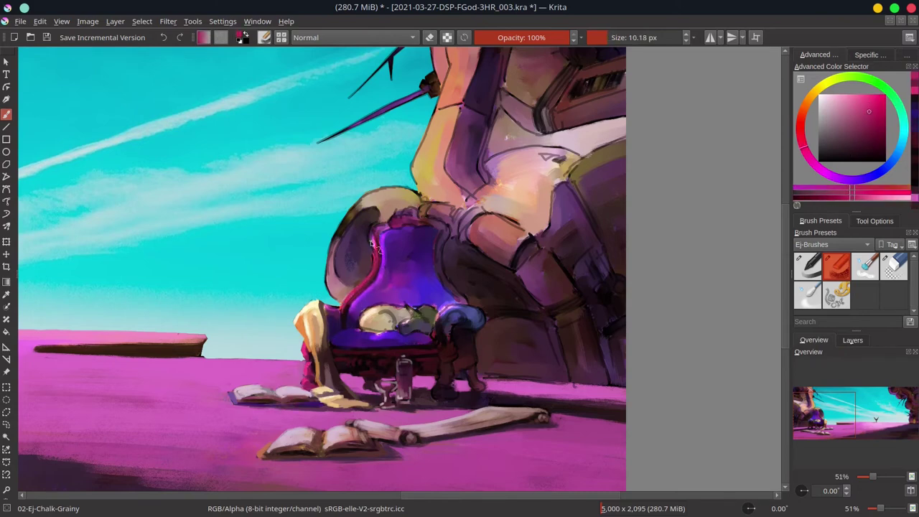
pyautogui.keyDown('ctrl'); pyautogui.click(349, 244); pyautogui.keyUp('ctrl')
pyautogui.press(']')
pyautogui.press(']')
pyautogui.press(']')
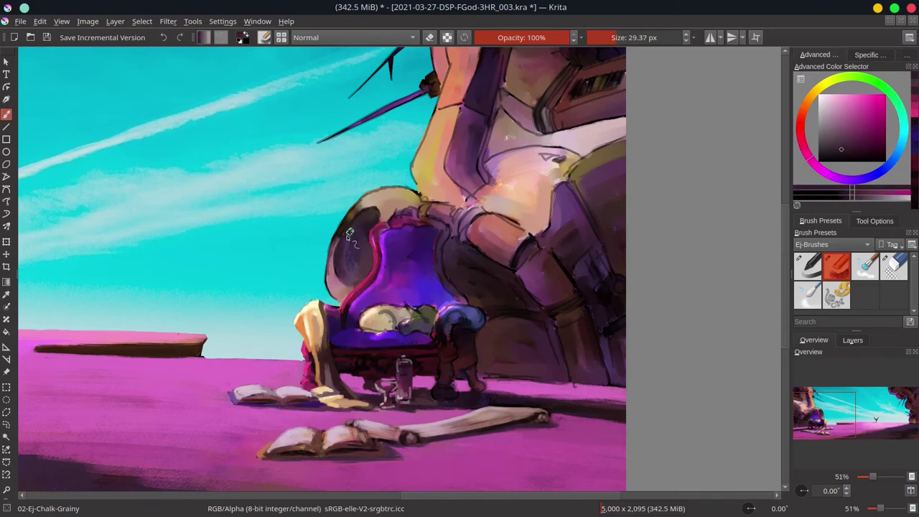
pyautogui.moveTo(335, 300)
pyautogui.mouseDown()
pyautogui.moveTo(342, 225)
pyautogui.moveTo(362, 192)
pyautogui.mouseUp()
pyautogui.keyDown('ctrl'); pyautogui.click(344, 237); pyautogui.keyUp('ctrl')
pyautogui.keyDown('ctrl'); pyautogui.click(342, 302); pyautogui.keyUp('ctrl')
pyautogui.moveTo(316, 244)
pyautogui.mouseDown()
pyautogui.moveTo(334, 226)
pyautogui.moveTo(342, 318)
pyautogui.mouseUp()
# Paint chair purple over the hair beside the armchair and onto the chair.
pyautogui.press('[')
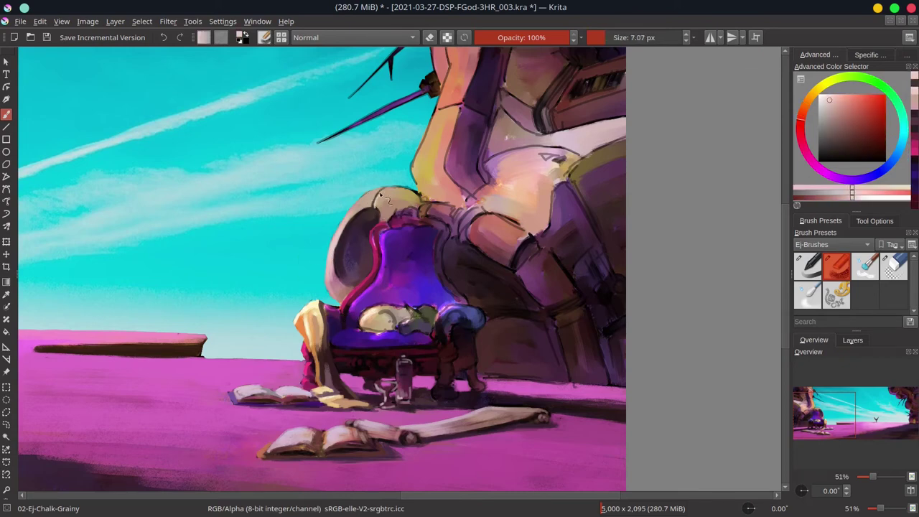
pyautogui.keyDown('ctrl'); pyautogui.click(387, 201); pyautogui.keyUp('ctrl')
pyautogui.press(']')
pyautogui.press(']')
pyautogui.keyDown('ctrl'); pyautogui.click(362, 374); pyautogui.keyUp('ctrl')
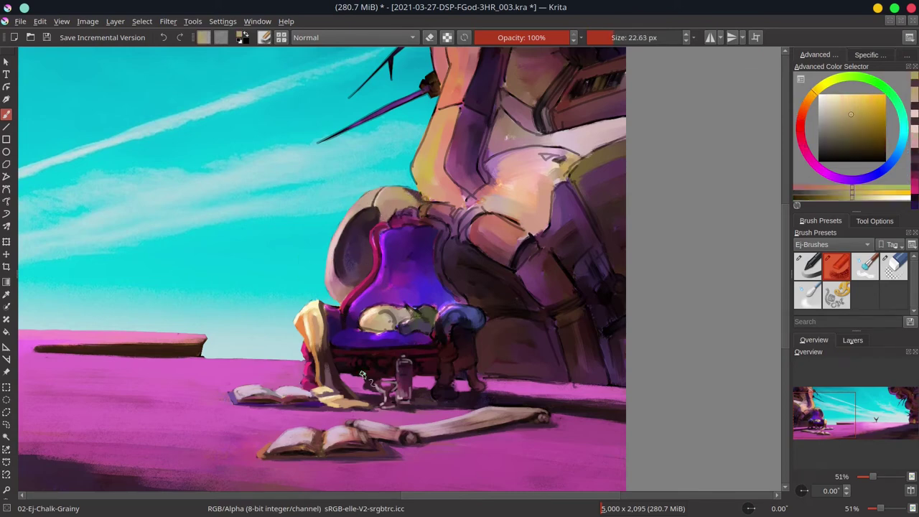
pyautogui.keyDown('ctrl'); pyautogui.click(381, 260); pyautogui.keyUp('ctrl')
pyautogui.press('[')
pyautogui.press('[')
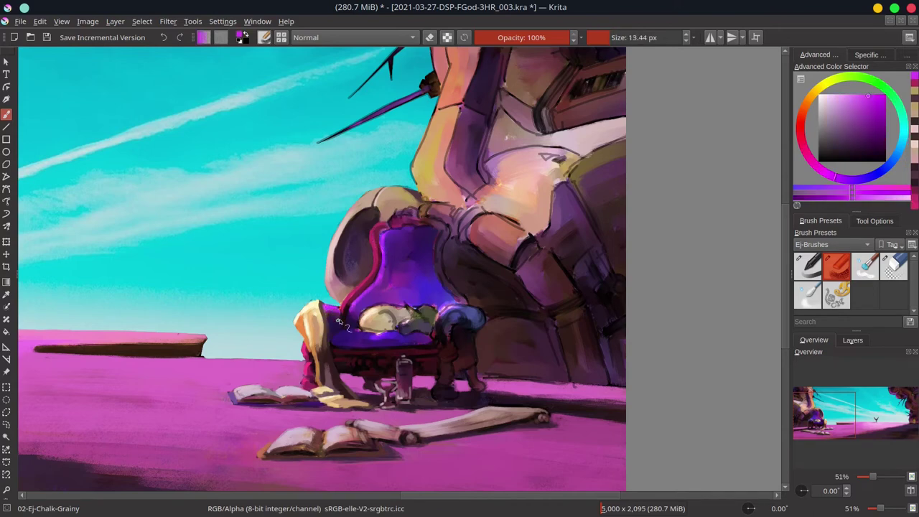
pyautogui.keyDown('ctrl'); pyautogui.click(335, 323); pyautogui.keyUp('ctrl')
pyautogui.press('[')
pyautogui.moveTo(336, 325); pyautogui.dragTo(325, 332)
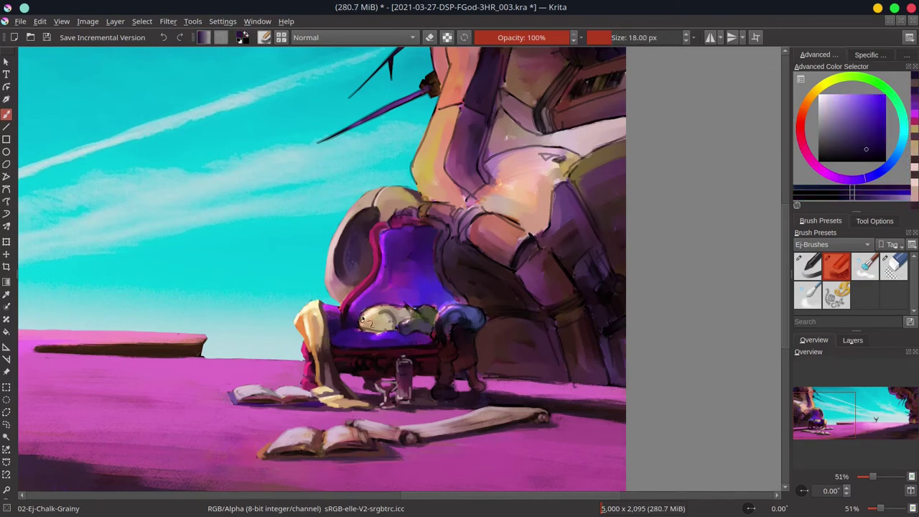
pyautogui.keyDown('ctrl'); pyautogui.click(357, 295); pyautogui.keyUp('ctrl')
# Dab purple below the seat and near the sleeping figure, undoing the patch under the seat.
pyautogui.keyDown('ctrl'); pyautogui.click(404, 320); pyautogui.keyUp('ctrl')
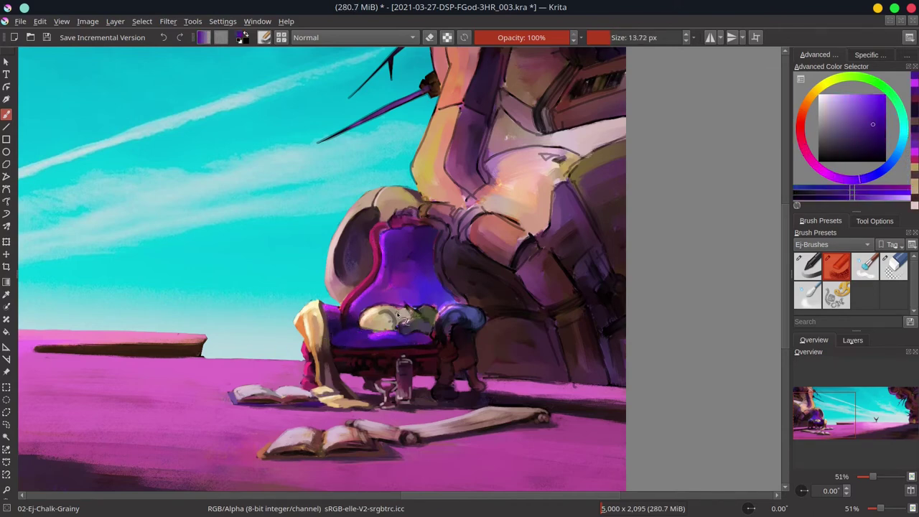
pyautogui.keyDown('ctrl'); pyautogui.click(404, 319); pyautogui.keyUp('ctrl')
pyautogui.press(']')
pyautogui.press(']')
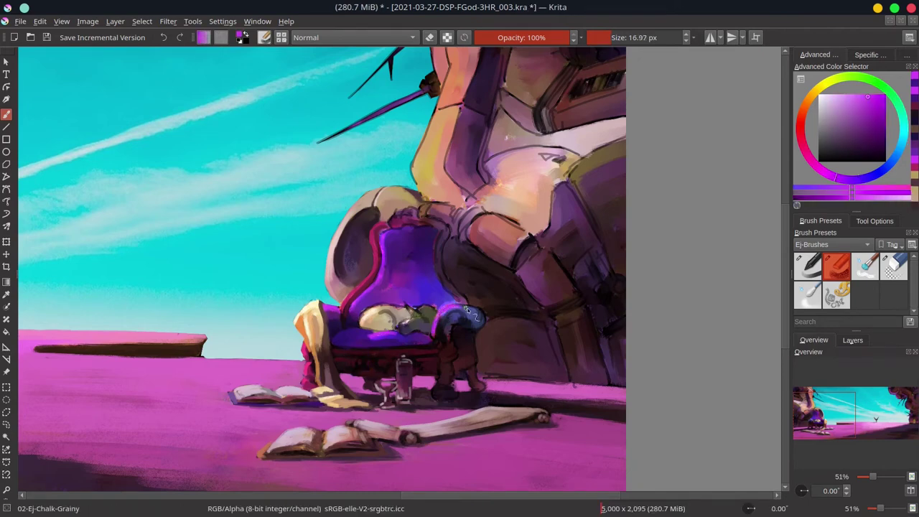
pyautogui.click(375, 370)
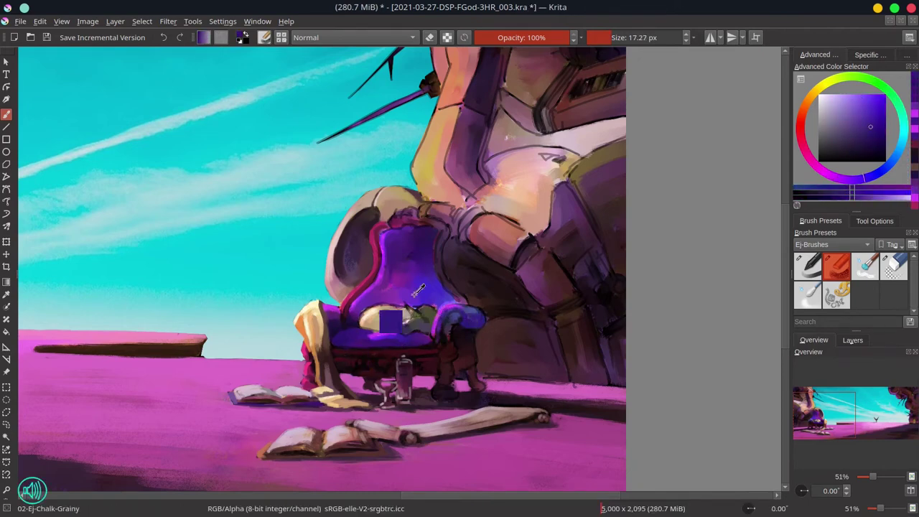
pyautogui.keyDown('ctrl'); pyautogui.click(391, 322); pyautogui.keyUp('ctrl')
pyautogui.press(']')
pyautogui.click(407, 350)
pyautogui.hotkey('ctrl', 'z')
# Gather pink-red, saturated pink and purple tones for the chair-back trim and cushion.
pyautogui.keyDown('ctrl'); pyautogui.click(445, 314); pyautogui.keyUp('ctrl')
pyautogui.press('[')
pyautogui.press('[')
pyautogui.press('[')
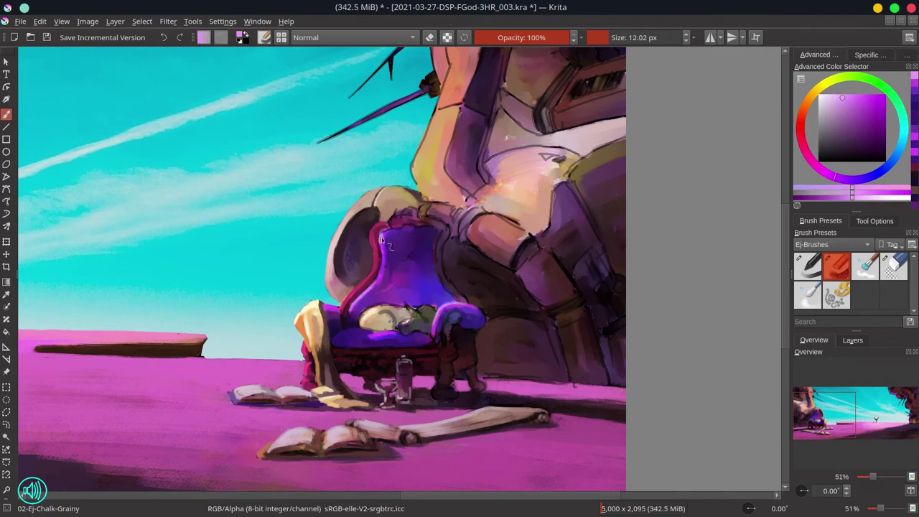
pyautogui.keyDown('ctrl'); pyautogui.click(404, 228); pyautogui.keyUp('ctrl')
pyautogui.press(']')
pyautogui.press(']')
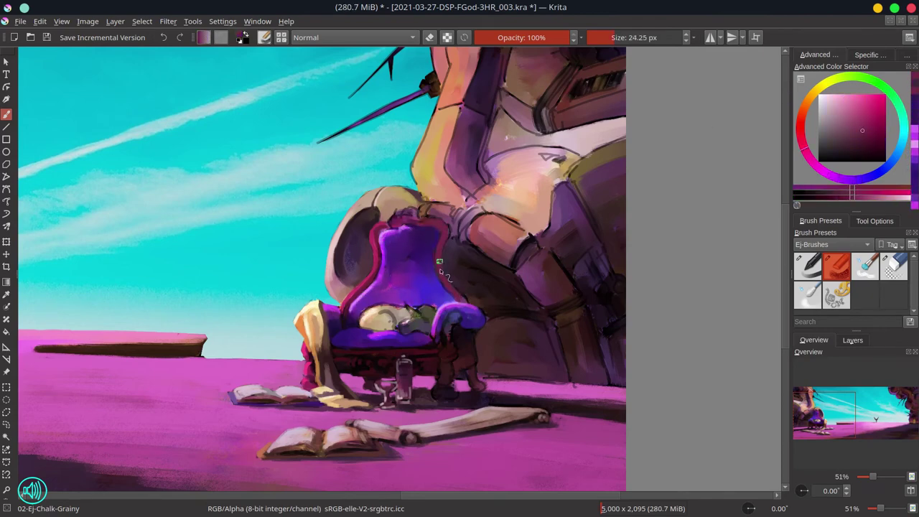
pyautogui.keyDown('ctrl'); pyautogui.click(449, 234); pyautogui.keyUp('ctrl')
pyautogui.press('[')
pyautogui.press('[')
pyautogui.press('[')
pyautogui.keyDown('ctrl'); pyautogui.click(440, 241); pyautogui.keyUp('ctrl')
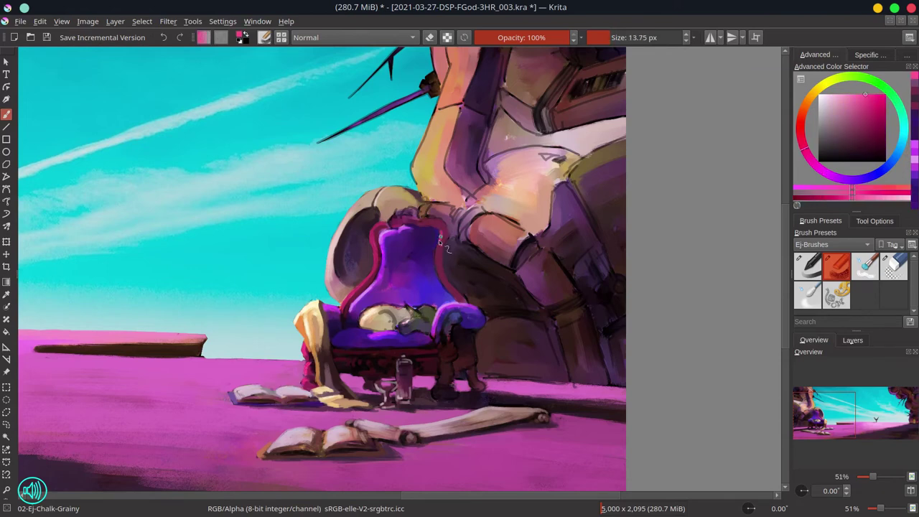
pyautogui.keyDown('ctrl'); pyautogui.click(435, 265); pyautogui.keyUp('ctrl')
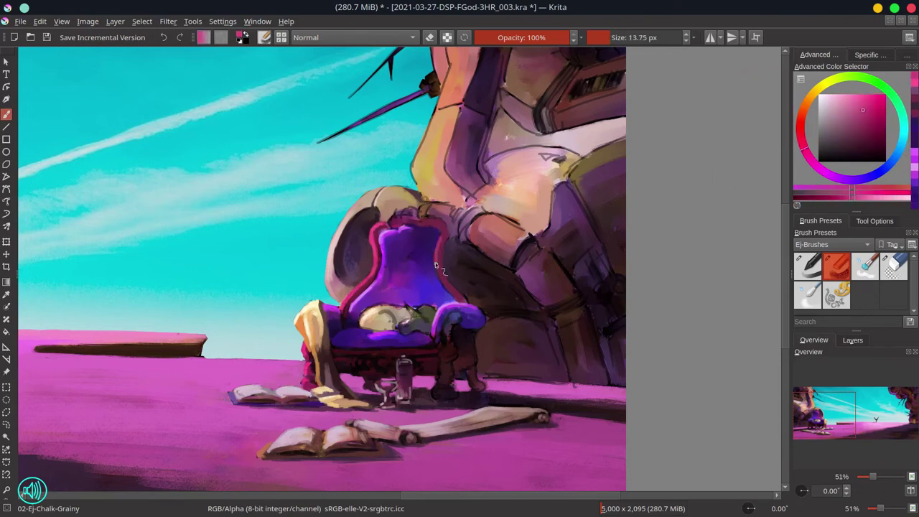
pyautogui.press(']')
pyautogui.press(']')
pyautogui.press(']')
pyautogui.press(']')
pyautogui.keyDown('ctrl'); pyautogui.click(426, 233); pyautogui.keyUp('ctrl')
pyautogui.keyDown('ctrl'); pyautogui.click(447, 297); pyautogui.keyUp('ctrl')
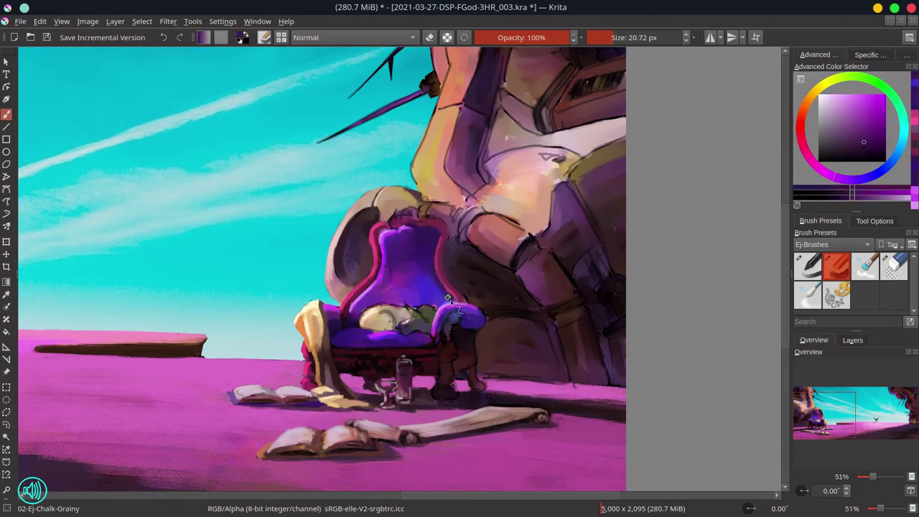
pyautogui.keyDown('ctrl'); pyautogui.click(448, 335); pyautogui.keyUp('ctrl')
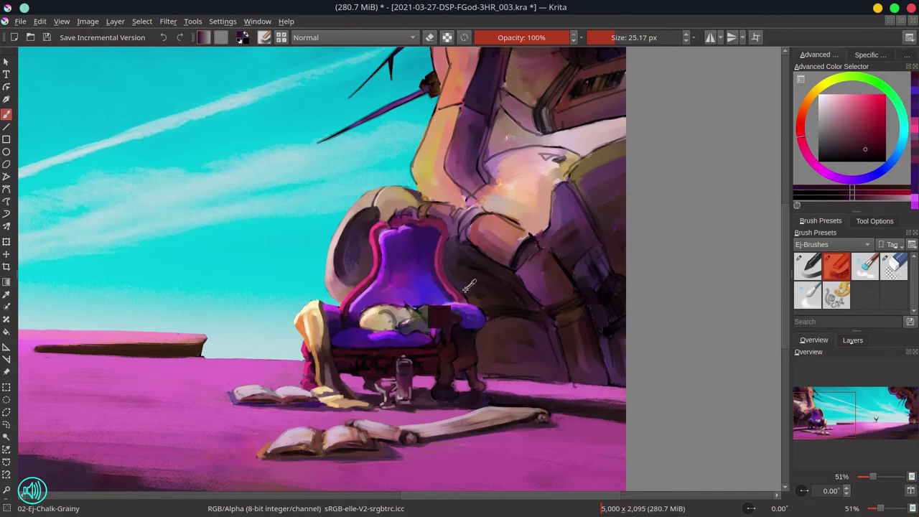
# Add dark red shading under the armchair's base.
pyautogui.press('[')
pyautogui.press('[')
pyautogui.press('[')
pyautogui.keyDown('ctrl'); pyautogui.click(422, 360); pyautogui.keyUp('ctrl')
pyautogui.press('[')
pyautogui.press('[')
pyautogui.press('[')
pyautogui.press('[')
pyautogui.keyDown('ctrl'); pyautogui.click(456, 331); pyautogui.keyUp('ctrl')
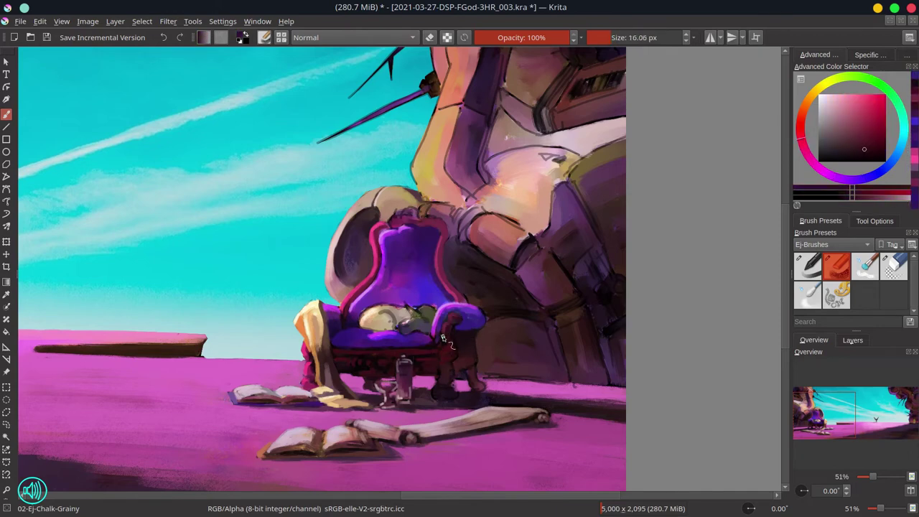
pyautogui.keyDown('ctrl'); pyautogui.click(433, 339); pyautogui.keyUp('ctrl')
pyautogui.press(']')
pyautogui.press(']')
pyautogui.keyDown('ctrl'); pyautogui.click(440, 354); pyautogui.keyUp('ctrl')
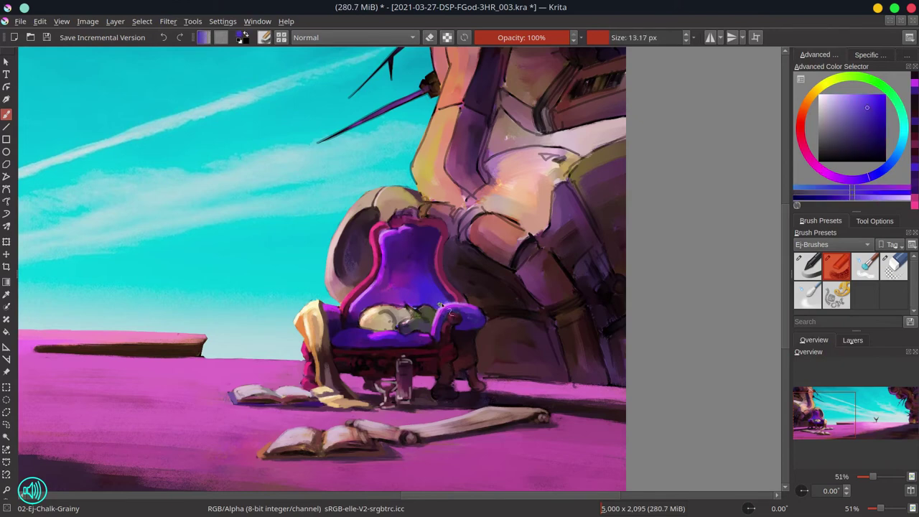
pyautogui.keyDown('ctrl'); pyautogui.click(446, 371); pyautogui.keyUp('ctrl')
pyautogui.press('[')
pyautogui.press('[')
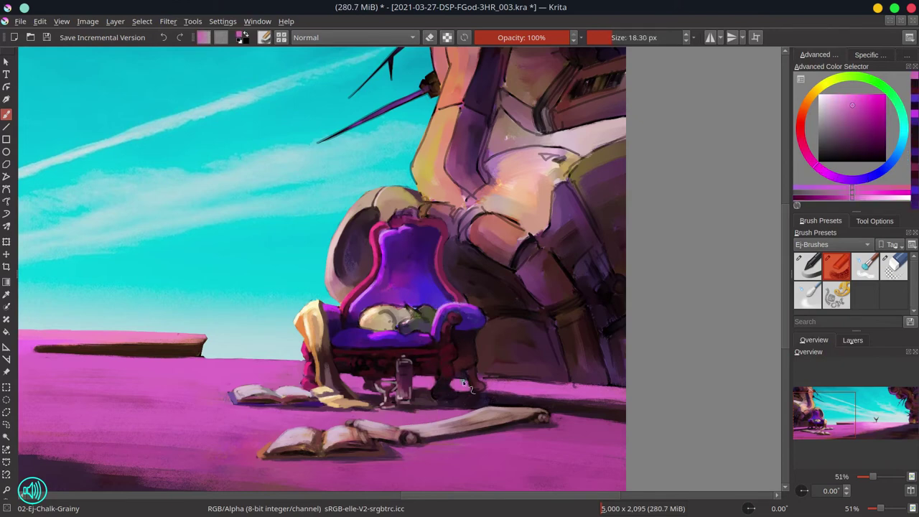
pyautogui.keyDown('ctrl'); pyautogui.click(472, 370); pyautogui.keyUp('ctrl')
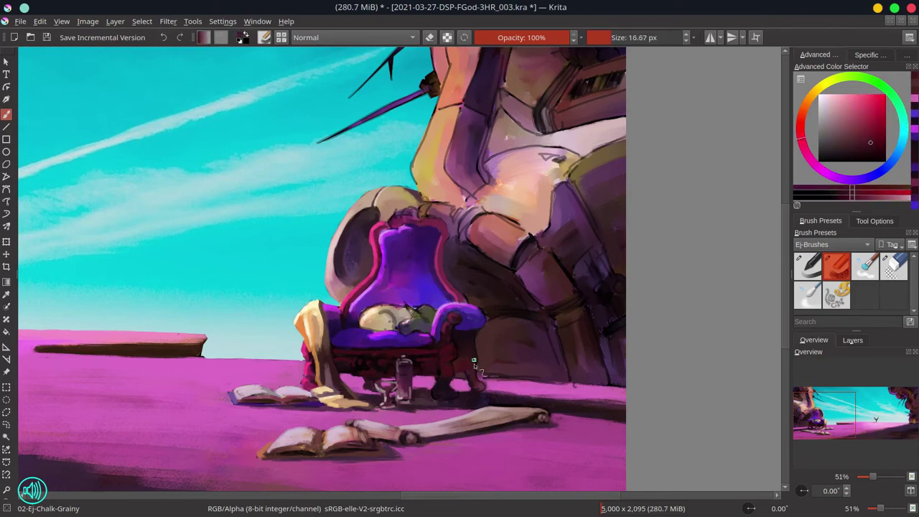
pyautogui.keyDown('ctrl'); pyautogui.click(437, 408); pyautogui.keyUp('ctrl')
pyautogui.press(']')
pyautogui.keyDown('ctrl'); pyautogui.click(445, 388); pyautogui.keyUp('ctrl')
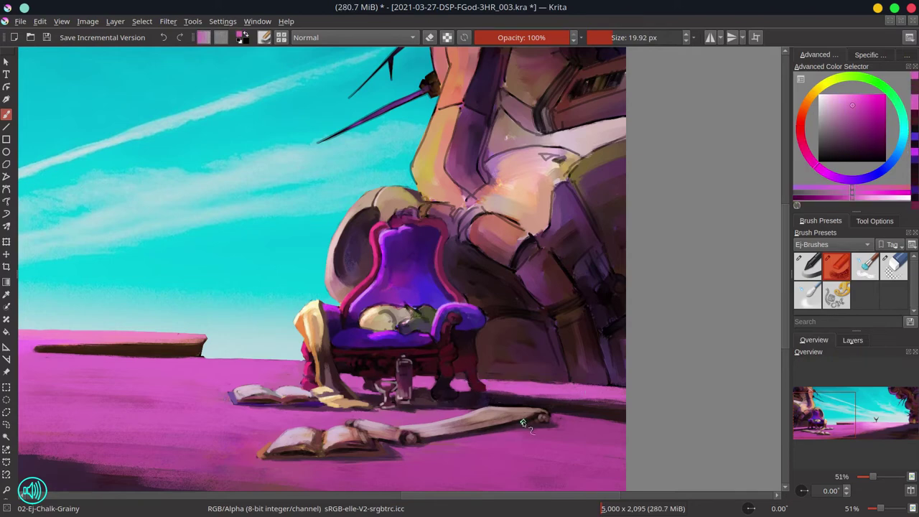
pyautogui.moveTo(438, 391); pyautogui.dragTo(470, 356)
# Refine the base with light pink and dark red, and repaint the right cushion purple.
pyautogui.keyDown('ctrl'); pyautogui.click(461, 380); pyautogui.keyUp('ctrl')
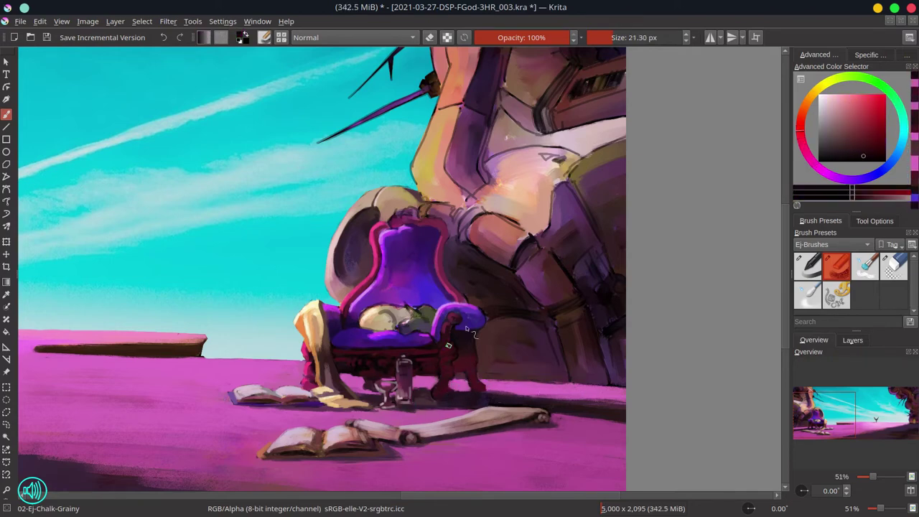
pyautogui.keyDown('ctrl'); pyautogui.click(463, 377); pyautogui.keyUp('ctrl')
pyautogui.keyDown('ctrl'); pyautogui.click(463, 377); pyautogui.keyUp('ctrl')
pyautogui.press('[')
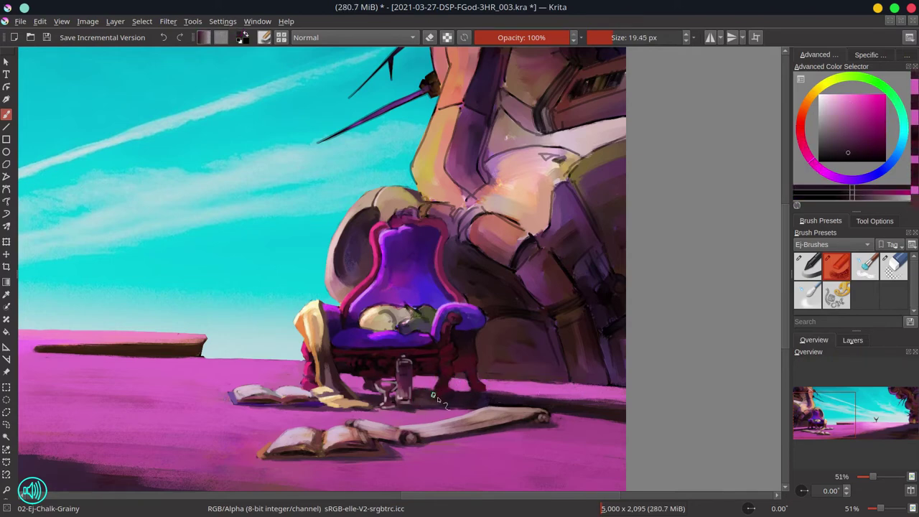
pyautogui.keyDown('ctrl'); pyautogui.click(470, 375); pyautogui.keyUp('ctrl')
pyautogui.press('[')
pyautogui.press('[')
pyautogui.press('[')
pyautogui.press('[')
pyautogui.keyDown('ctrl'); pyautogui.click(467, 323); pyautogui.keyUp('ctrl')
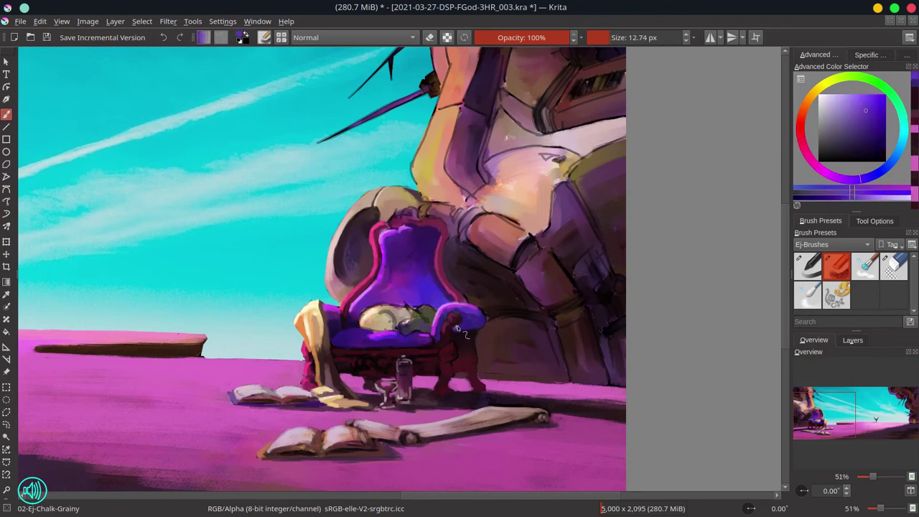
pyautogui.moveTo(460, 331); pyautogui.dragTo(483, 324)
pyautogui.keyDown('ctrl'); pyautogui.click(502, 301); pyautogui.keyUp('ctrl')
# Save the painting and zoom out to see the whole canvas.
pyautogui.hotkey('ctrl', 's')
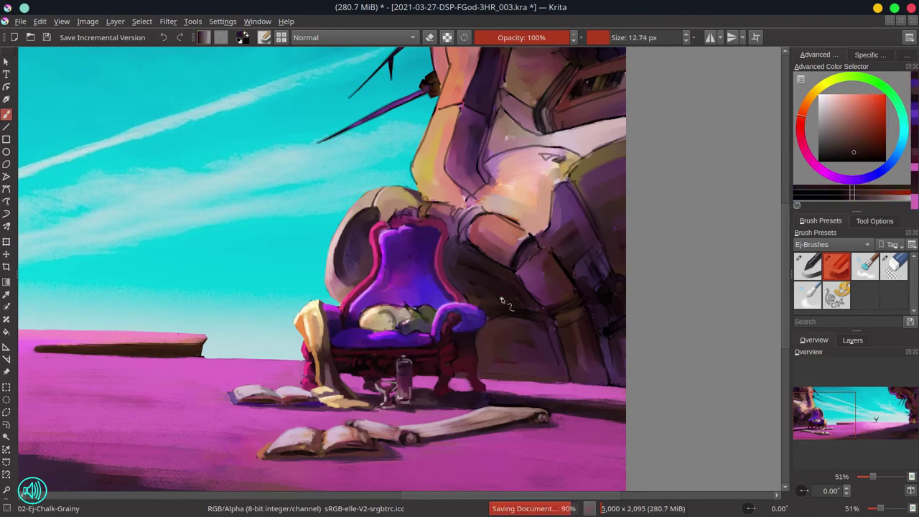
pyautogui.scroll(-4, 501, 300)
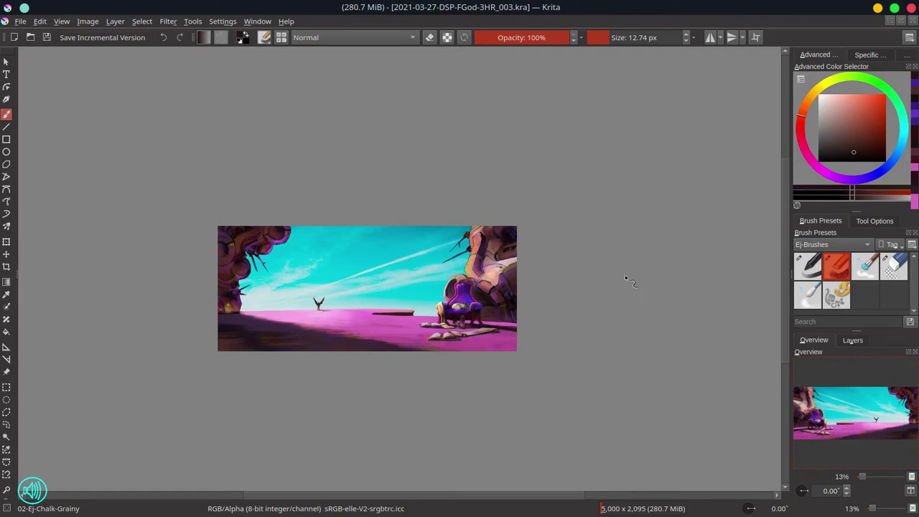
# Mirror the view to check the composition, then zoom back in on the armchair.
pyautogui.press('m')
pyautogui.press('m')
pyautogui.press('m')
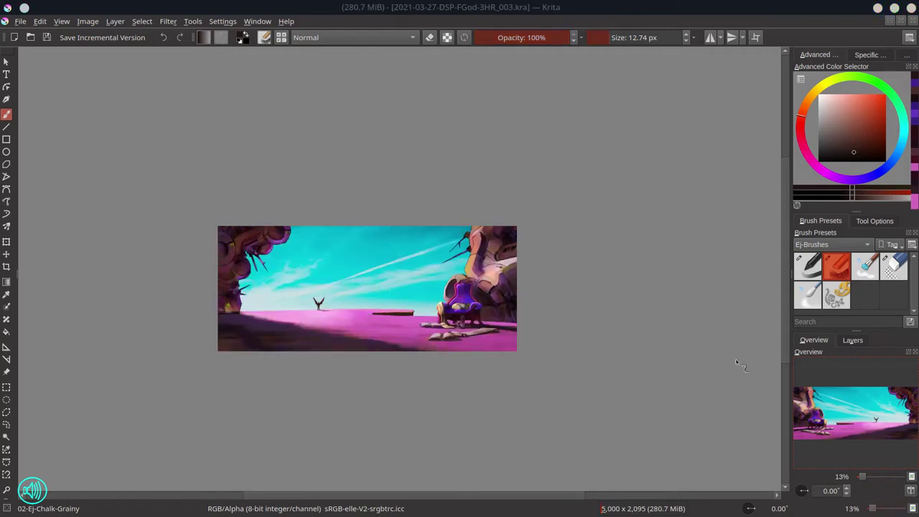
pyautogui.scroll(6, 425, 289)
pyautogui.press(']')
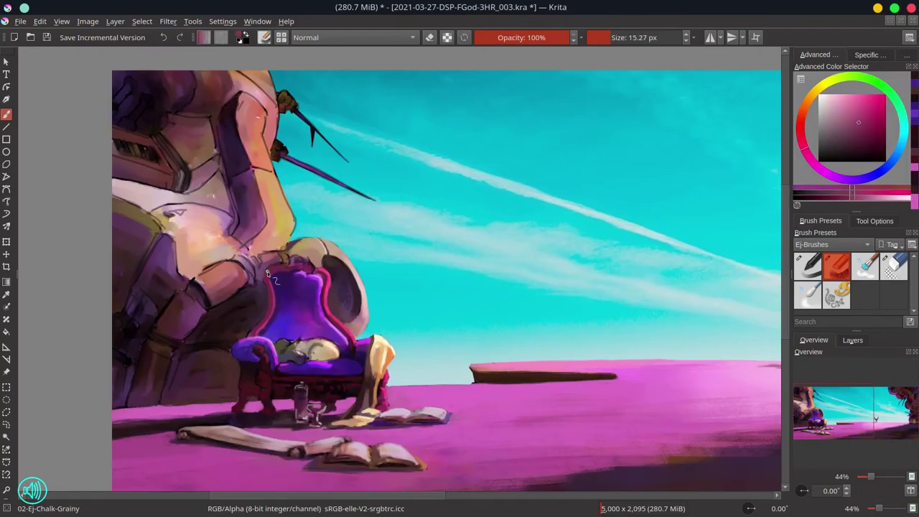
pyautogui.press(']')
pyautogui.press(']')
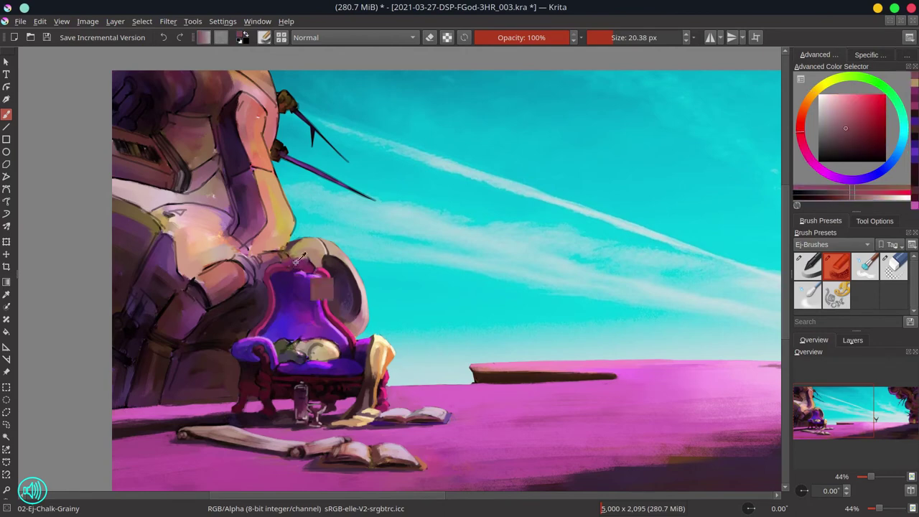
# Sample peach, dark crimson, light pink and dark purple tones near the chair.
pyautogui.keyDown('ctrl'); pyautogui.click(310, 259); pyautogui.keyUp('ctrl')
pyautogui.keyDown('ctrl'); pyautogui.click(313, 266); pyautogui.keyUp('ctrl')
pyautogui.press('[')
pyautogui.press('[')
pyautogui.press('[')
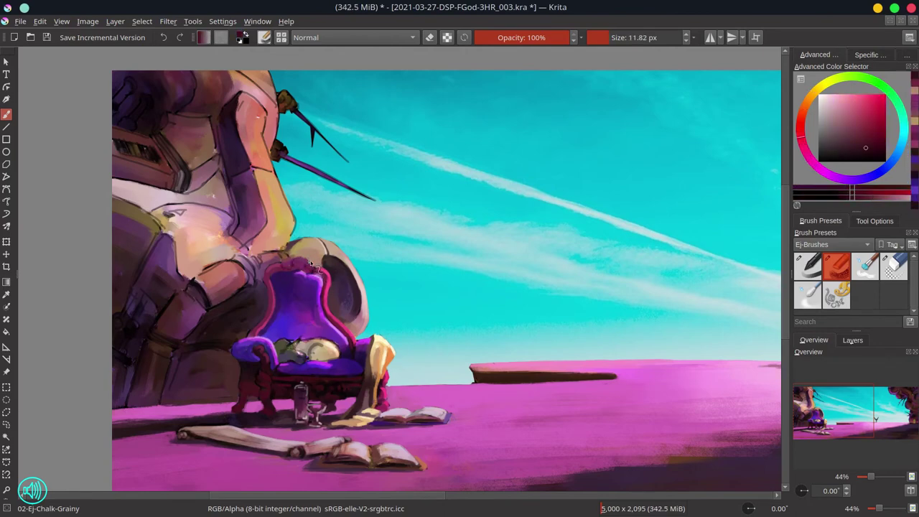
pyautogui.keyDown('ctrl'); pyautogui.click(307, 266); pyautogui.keyUp('ctrl')
pyautogui.keyDown('ctrl'); pyautogui.click(285, 260); pyautogui.keyUp('ctrl')
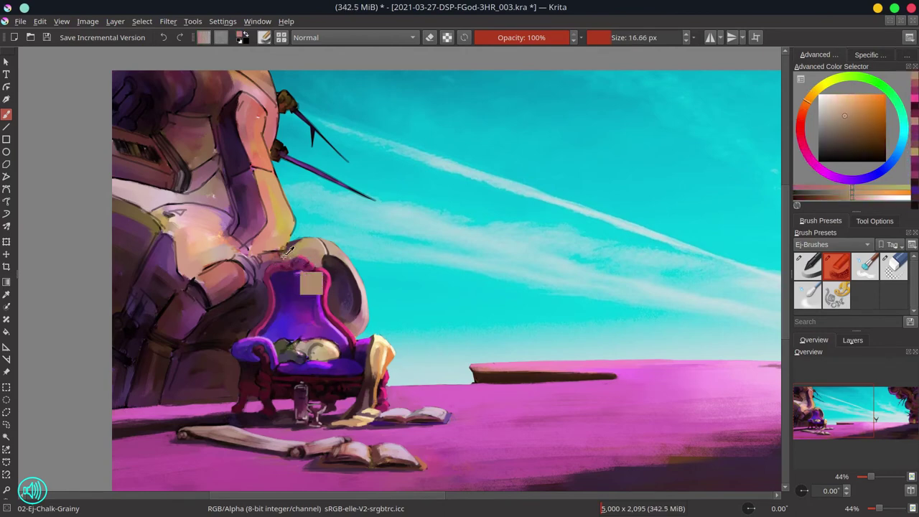
pyautogui.press(']')
pyautogui.press(']')
pyautogui.press(']')
pyautogui.keyDown('ctrl'); pyautogui.click(332, 282); pyautogui.keyUp('ctrl')
pyautogui.keyDown('ctrl'); pyautogui.click(297, 275); pyautogui.keyUp('ctrl')
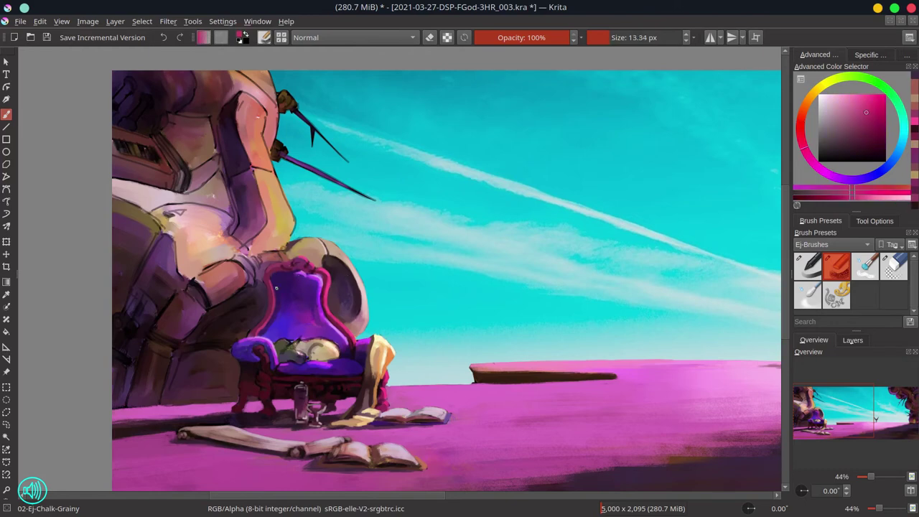
pyautogui.keyDown('ctrl'); pyautogui.click(306, 266); pyautogui.keyUp('ctrl')
pyautogui.press('[')
pyautogui.keyDown('ctrl'); pyautogui.click(305, 266); pyautogui.keyUp('ctrl')
# Add light pink highlights and dark magenta accents to the robot, then save.
pyautogui.keyDown('ctrl'); pyautogui.click(287, 262); pyautogui.keyUp('ctrl')
pyautogui.keyDown('ctrl'); pyautogui.click(284, 258); pyautogui.keyUp('ctrl')
pyautogui.press(']')
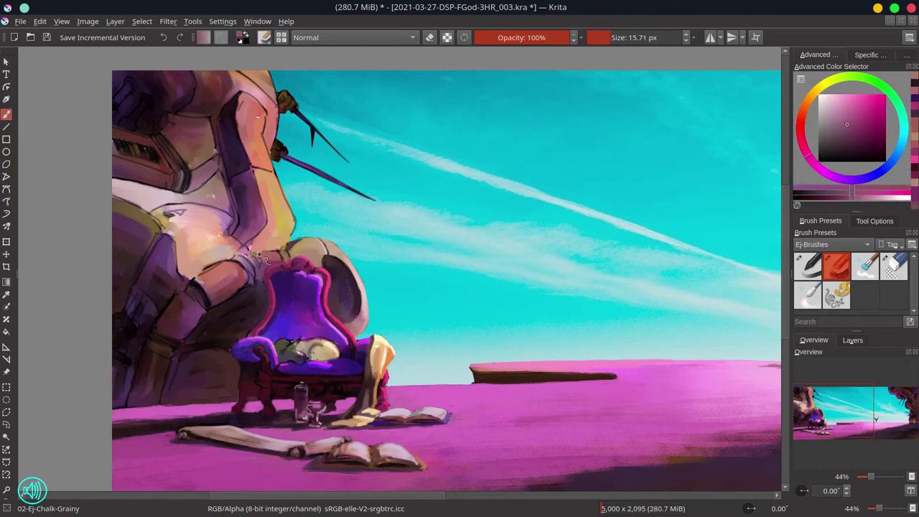
pyautogui.keyDown('ctrl'); pyautogui.click(279, 257); pyautogui.keyUp('ctrl')
pyautogui.keyDown('ctrl'); pyautogui.click(277, 256); pyautogui.keyUp('ctrl')
pyautogui.keyDown('ctrl'); pyautogui.click(277, 255); pyautogui.keyUp('ctrl')
pyautogui.keyDown('ctrl'); pyautogui.click(244, 244); pyautogui.keyUp('ctrl')
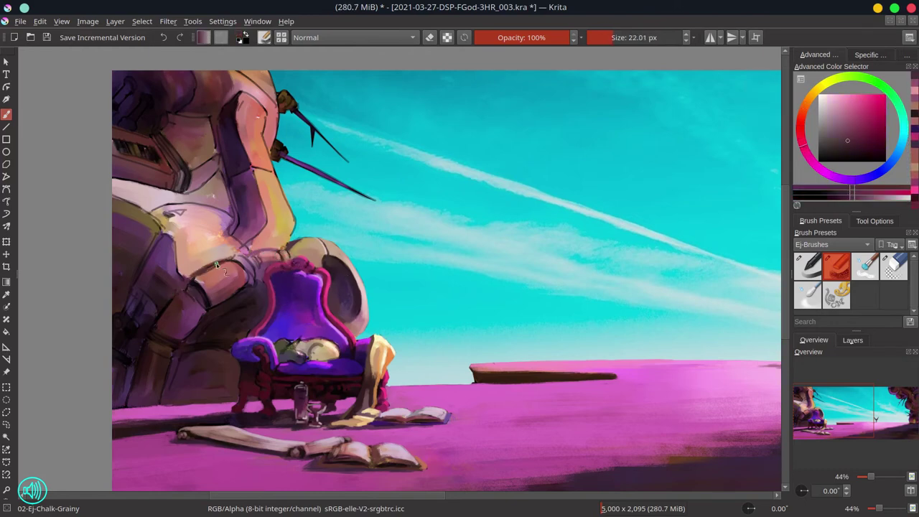
pyautogui.press(']')
pyautogui.press(']')
pyautogui.press(']')
pyautogui.keyDown('ctrl'); pyautogui.click(229, 226); pyautogui.keyUp('ctrl')
pyautogui.hotkey('ctrl', 's')
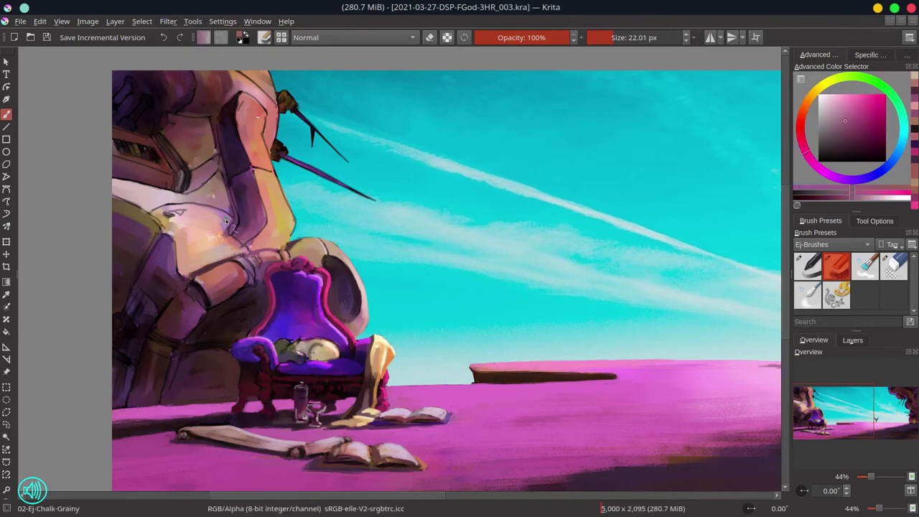
# Pick the chair's purple and light peach and cream tones for the sleeping figure.
pyautogui.keyDown('ctrl'); pyautogui.click(307, 342); pyautogui.keyUp('ctrl')
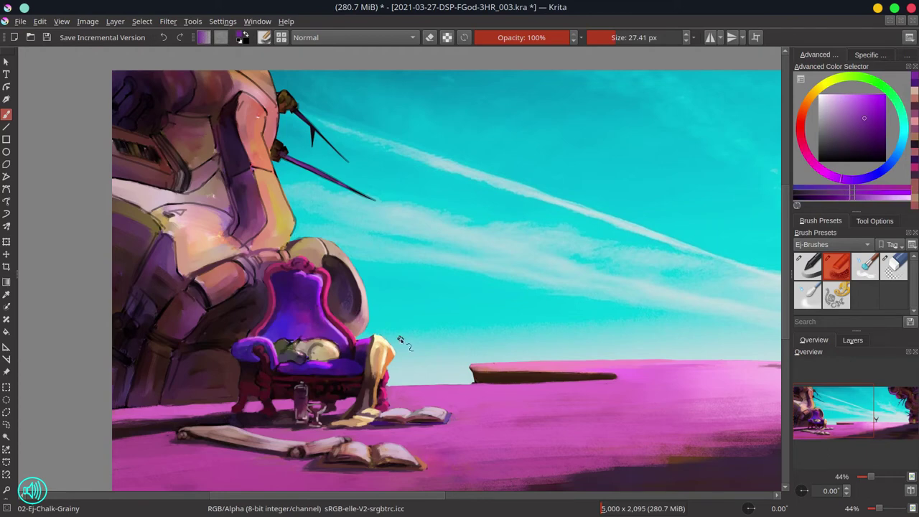
pyautogui.press(']')
pyautogui.press(']')
pyautogui.press('[')
pyautogui.press('[')
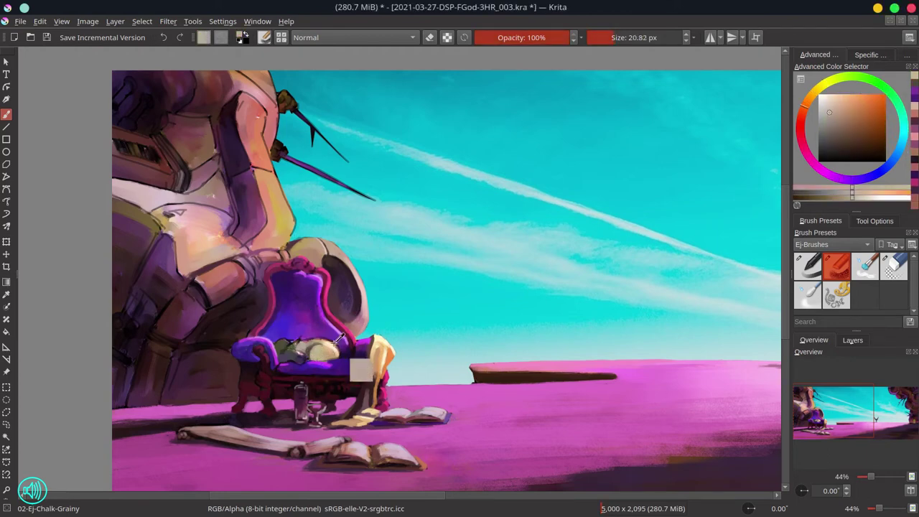
pyautogui.keyDown('ctrl'); pyautogui.click(309, 362); pyautogui.keyUp('ctrl')
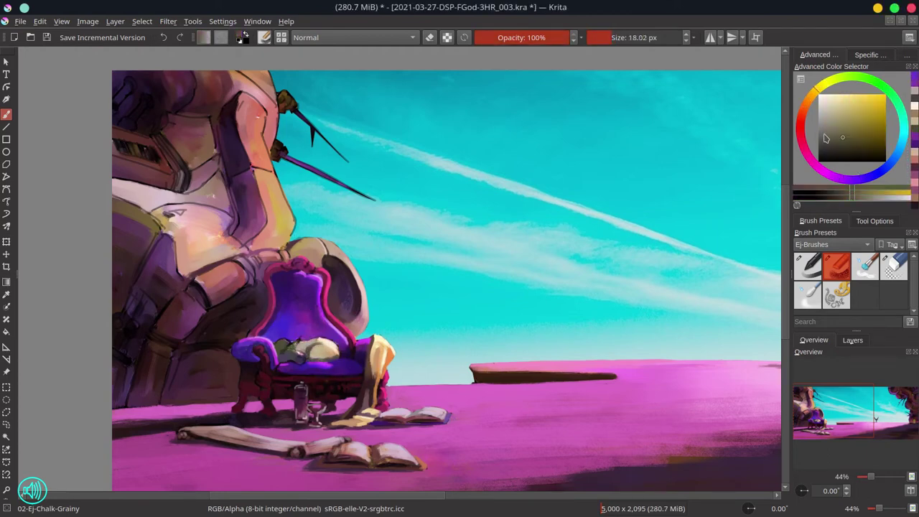
pyautogui.press('[')
pyautogui.press('[')
pyautogui.keyDown('ctrl'); pyautogui.click(287, 345); pyautogui.keyUp('ctrl')
pyautogui.press(']')
pyautogui.press(']')
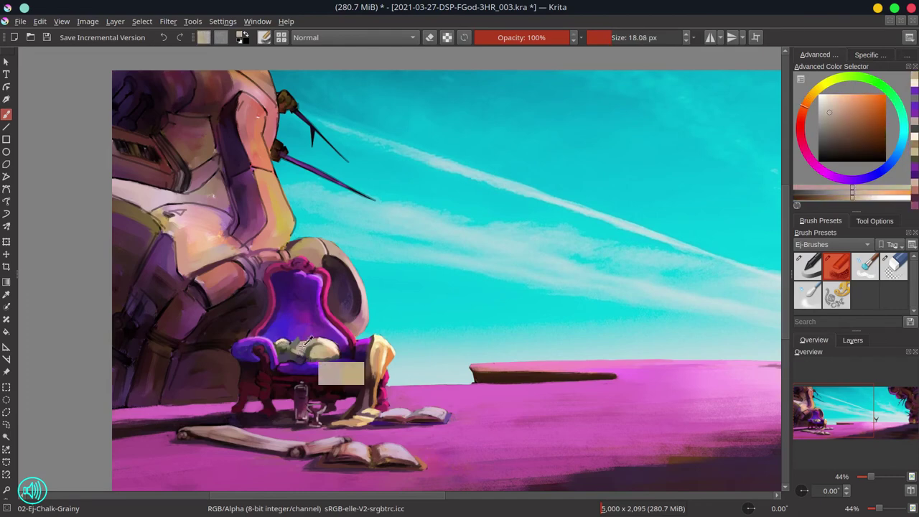
pyautogui.keyDown('ctrl'); pyautogui.click(298, 348); pyautogui.keyUp('ctrl')
pyautogui.press('[')
pyautogui.press('[')
pyautogui.keyDown('ctrl'); pyautogui.click(301, 342); pyautogui.keyUp('ctrl')
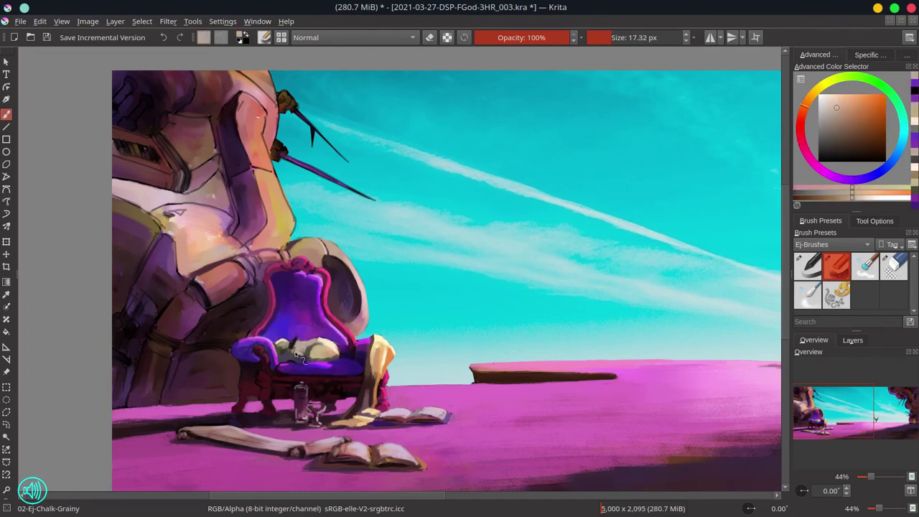
pyautogui.keyDown('ctrl'); pyautogui.click(300, 339); pyautogui.keyUp('ctrl')
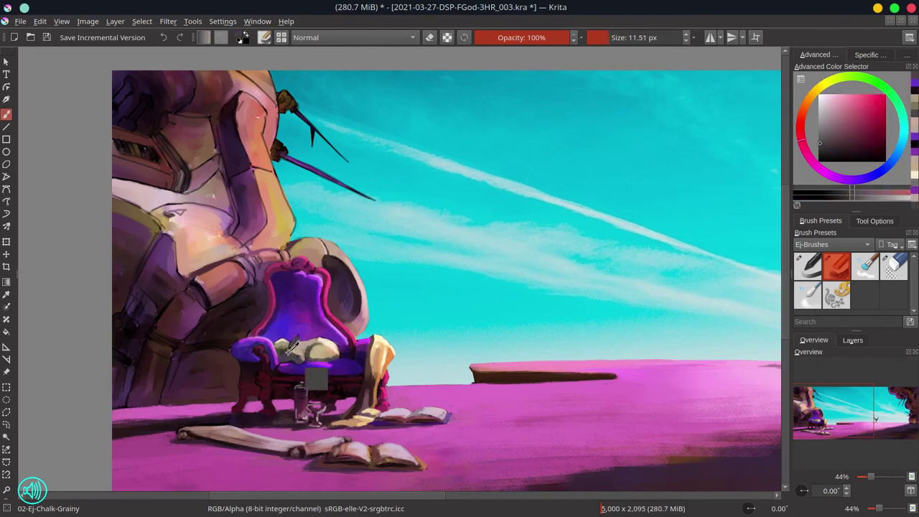
# Paint cream and light peach onto the sleeping figure with magenta-grey shading.
pyautogui.keyDown('ctrl'); pyautogui.click(307, 357); pyautogui.keyUp('ctrl')
pyautogui.keyDown('ctrl'); pyautogui.click(287, 355); pyautogui.keyUp('ctrl')
pyautogui.press('[')
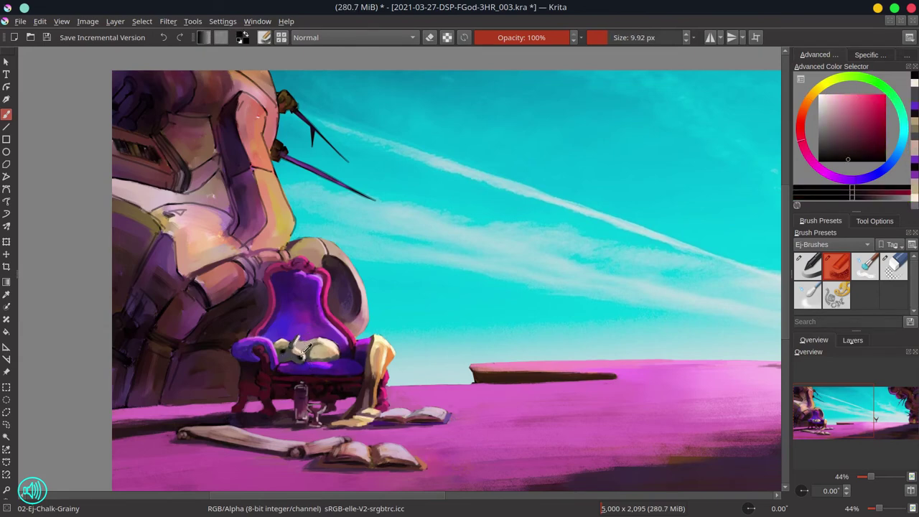
pyautogui.keyDown('ctrl'); pyautogui.click(345, 402); pyautogui.keyUp('ctrl')
pyautogui.press(']')
pyautogui.press(']')
pyautogui.keyDown('ctrl'); pyautogui.click(345, 359); pyautogui.keyUp('ctrl')
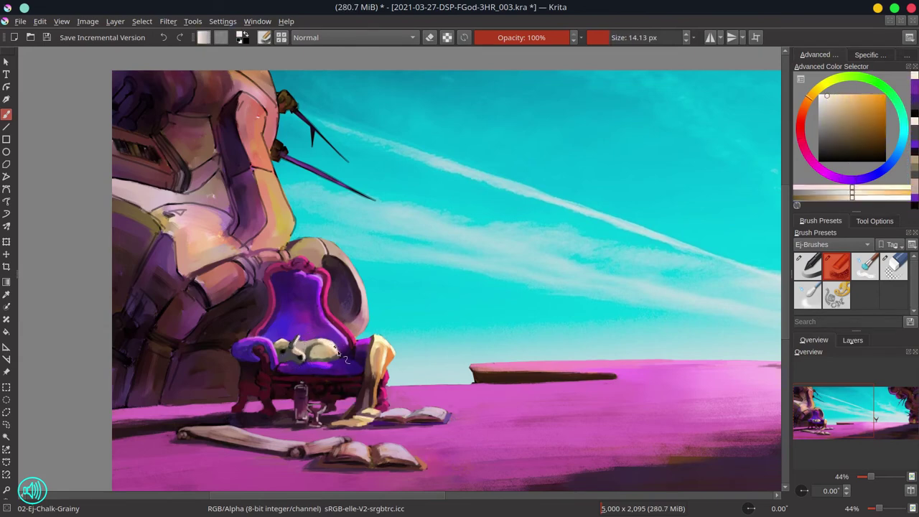
pyautogui.keyDown('ctrl'); pyautogui.click(313, 382); pyautogui.keyUp('ctrl')
pyautogui.press(']')
pyautogui.press(']')
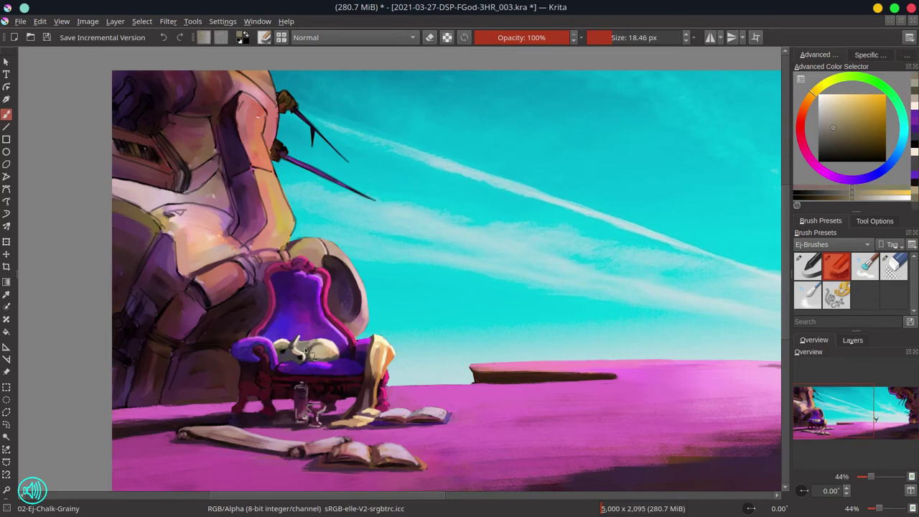
# Sample cushion magenta, grey-beige and dark purple for details, then save.
pyautogui.keyDown('ctrl'); pyautogui.click(329, 366); pyautogui.keyUp('ctrl')
pyautogui.press('[')
pyautogui.press('[')
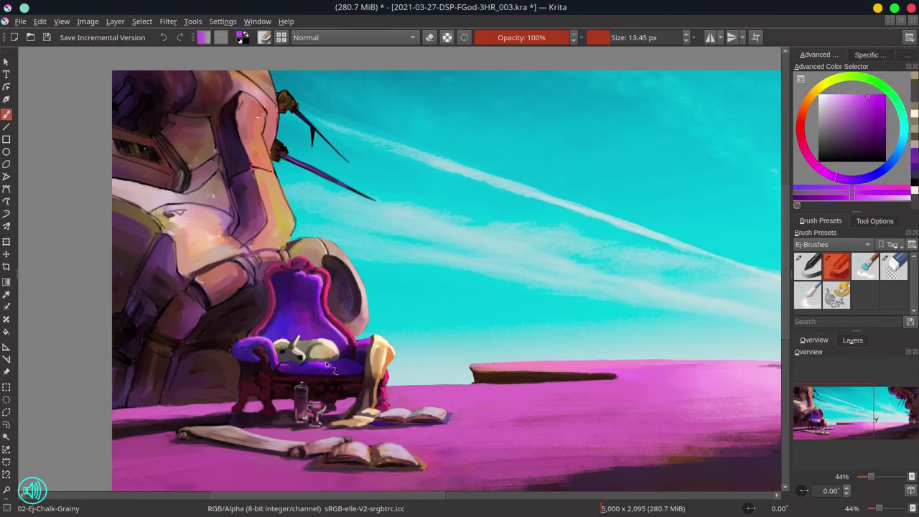
pyautogui.keyDown('ctrl'); pyautogui.click(326, 347); pyautogui.keyUp('ctrl')
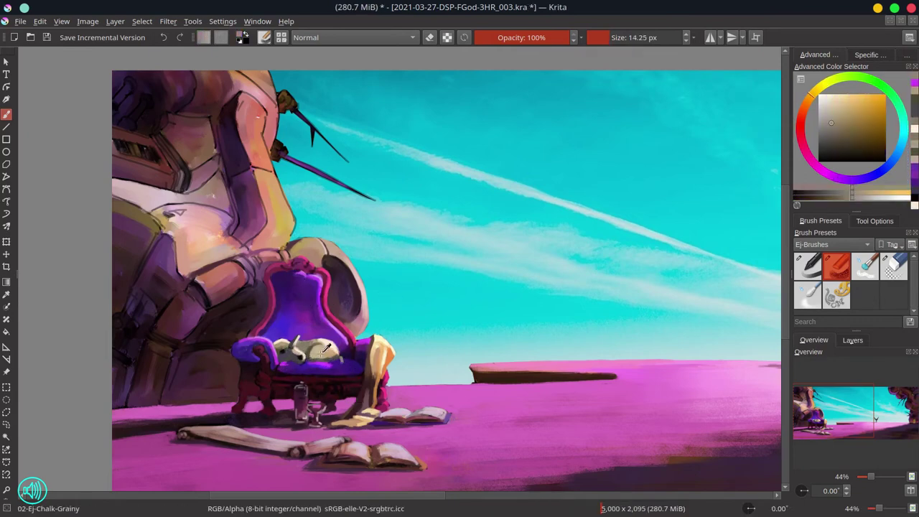
pyautogui.keyDown('ctrl'); pyautogui.click(348, 371); pyautogui.keyUp('ctrl')
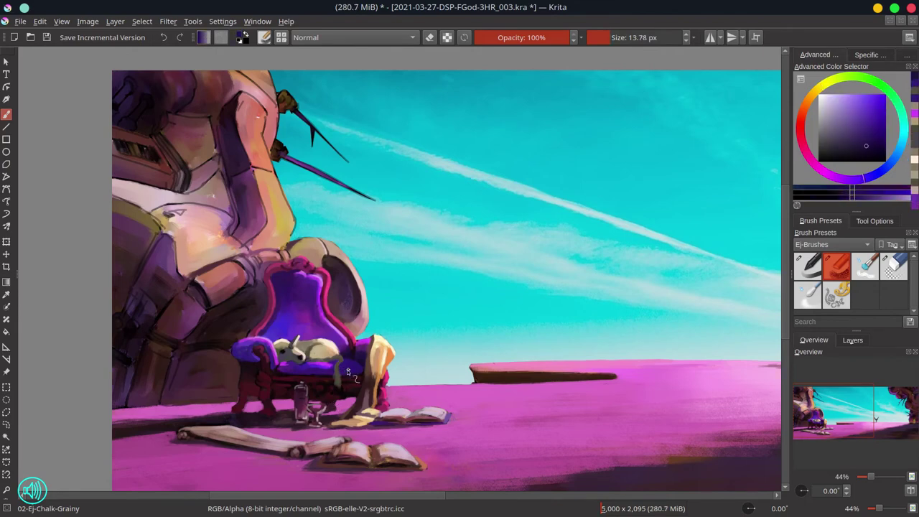
pyautogui.press('[')
pyautogui.press('[')
pyautogui.hotkey('ctrl', 's')
# Shade the cushion in dark purple and pinkish red, save, and add a small red stroke.
pyautogui.keyDown('ctrl'); pyautogui.click(323, 347); pyautogui.keyUp('ctrl')
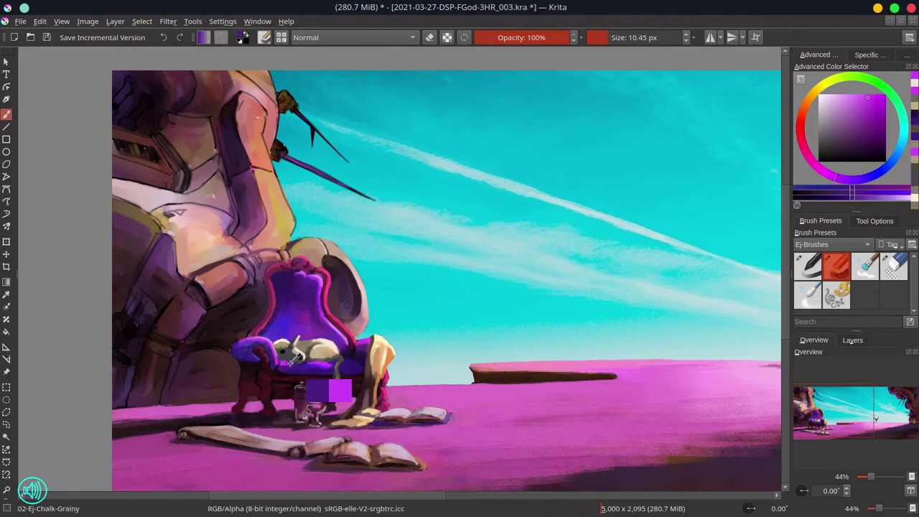
pyautogui.keyDown('ctrl'); pyautogui.click(300, 359); pyautogui.keyUp('ctrl')
pyautogui.keyDown('ctrl'); pyautogui.click(308, 374); pyautogui.keyUp('ctrl')
pyautogui.keyDown('ctrl'); pyautogui.click(266, 460); pyautogui.keyUp('ctrl')
pyautogui.hotkey('ctrl', 's')
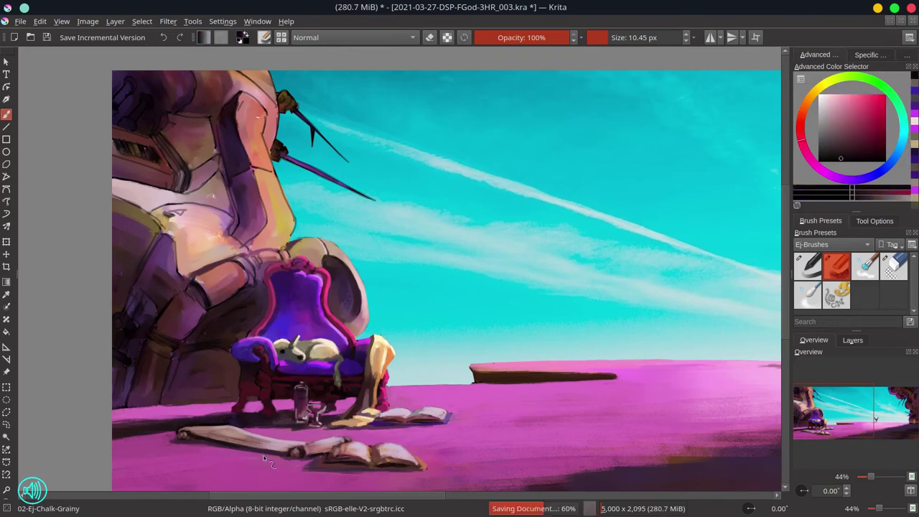
pyautogui.keyDown('ctrl'); pyautogui.click(224, 265); pyautogui.keyUp('ctrl')
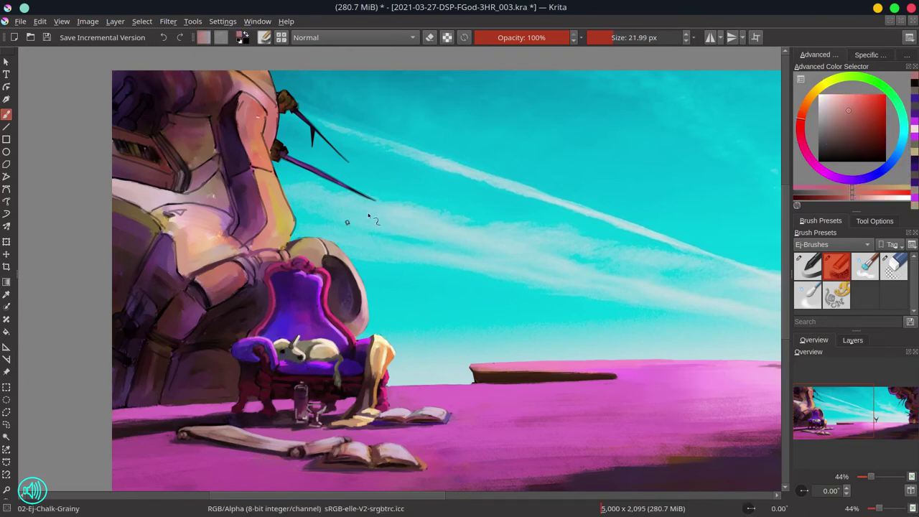
pyautogui.moveTo(224, 266); pyautogui.dragTo(247, 285)
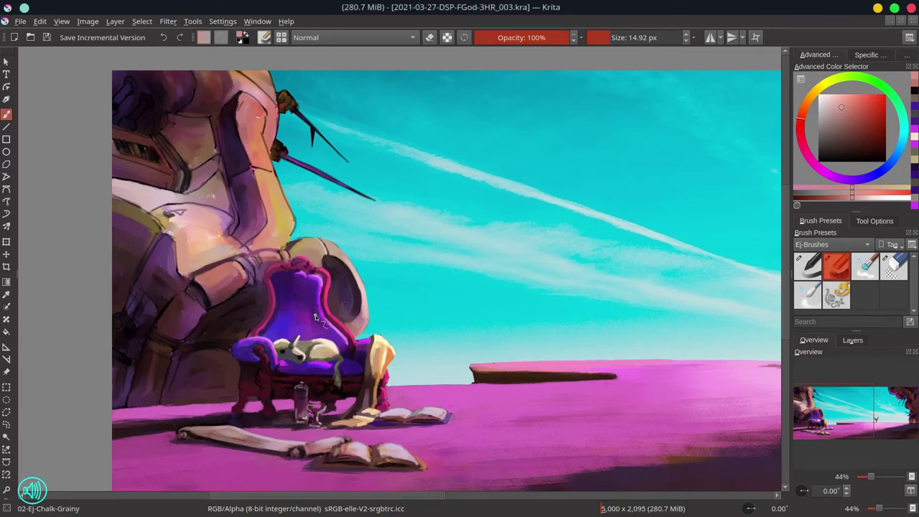
pyautogui.keyDown('ctrl'); pyautogui.click(219, 379); pyautogui.keyUp('ctrl')
# Paint small dark strokes on the chair back and a dark red stroke along the ground line.
pyautogui.moveTo(176, 348); pyautogui.dragTo(155, 402)
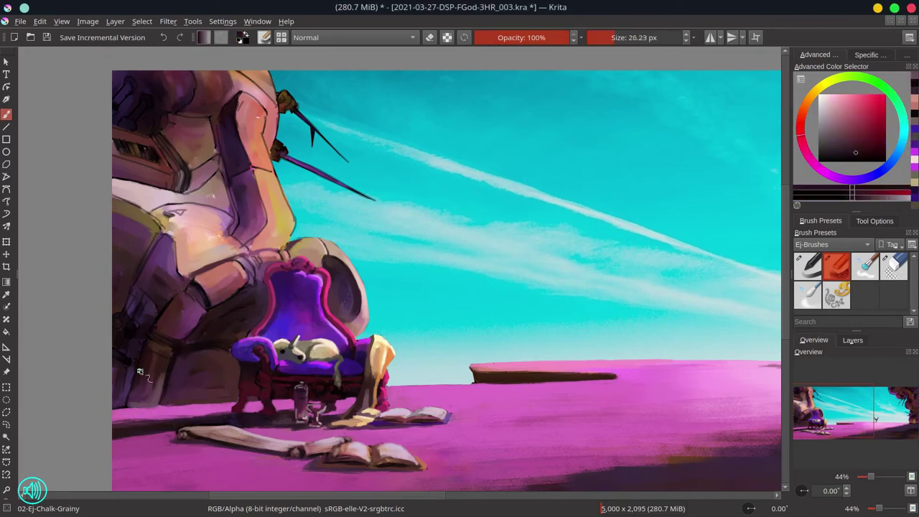
pyautogui.keyDown('ctrl'); pyautogui.click(129, 384); pyautogui.keyUp('ctrl')
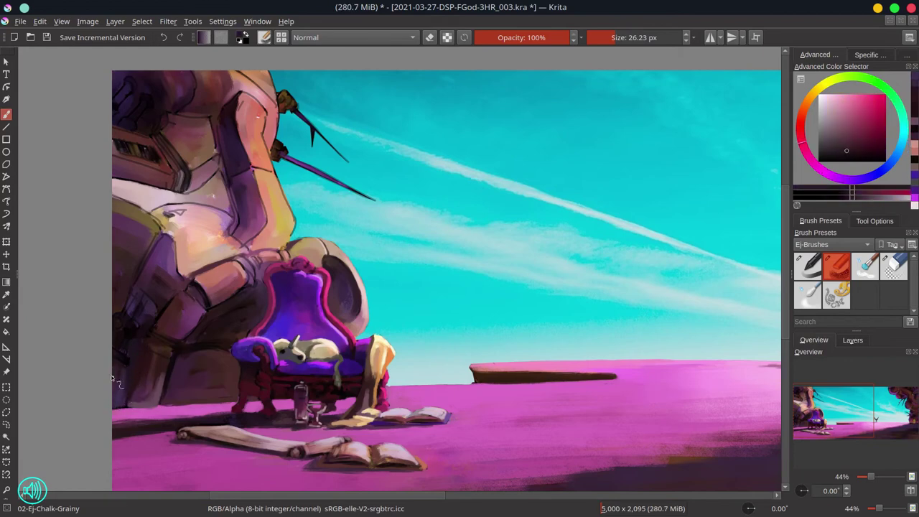
pyautogui.keyDown('ctrl'); pyautogui.click(151, 345); pyautogui.keyUp('ctrl')
pyautogui.press('[')
pyautogui.press('[')
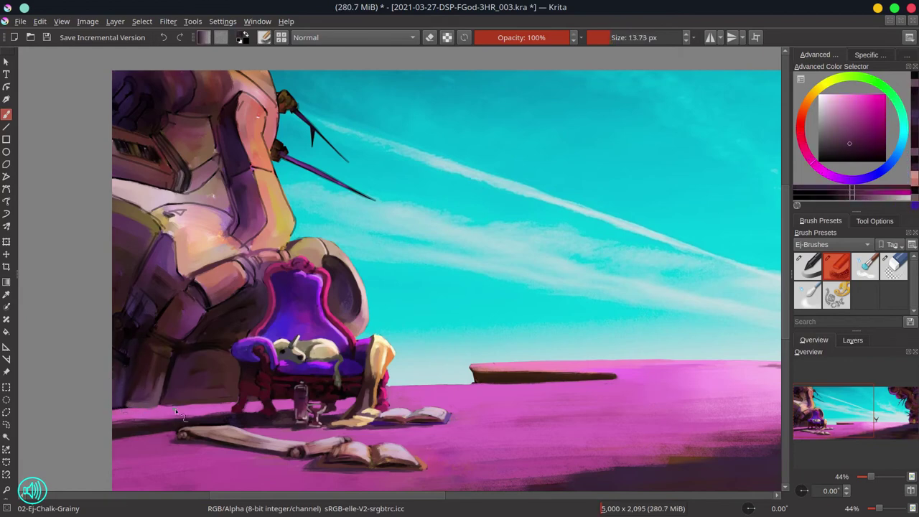
pyautogui.keyDown('ctrl'); pyautogui.click(176, 410); pyautogui.keyUp('ctrl')
pyautogui.moveTo(122, 409); pyautogui.dragTo(213, 407)
pyautogui.press('[')
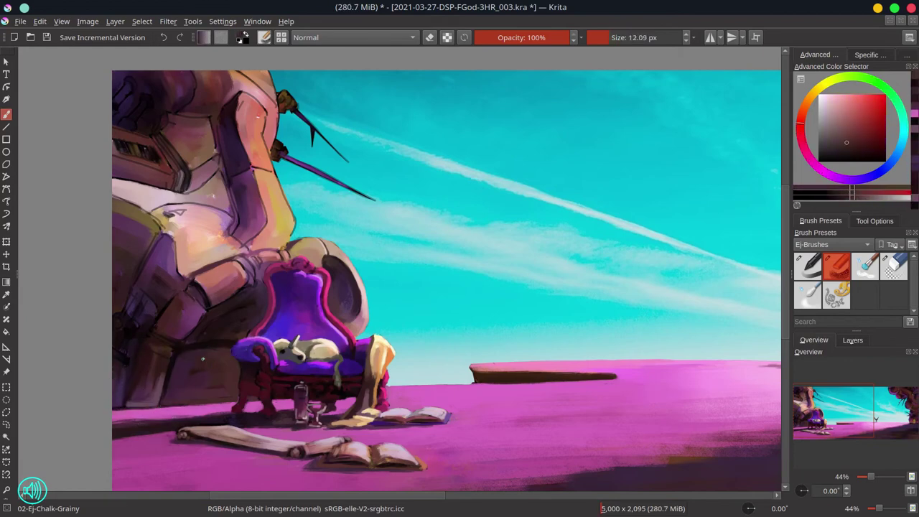
# Sample dark reds and magentas from the robot and paint dark patches on its arm.
pyautogui.press(']')
pyautogui.keyDown('ctrl'); pyautogui.click(205, 335); pyautogui.keyUp('ctrl')
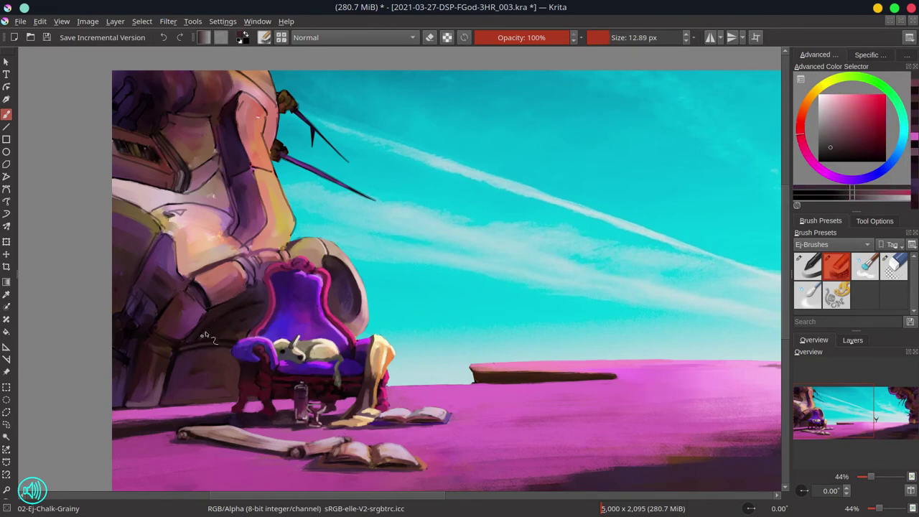
pyautogui.press(']')
pyautogui.press(']')
pyautogui.keyDown('ctrl'); pyautogui.click(161, 308); pyautogui.keyUp('ctrl')
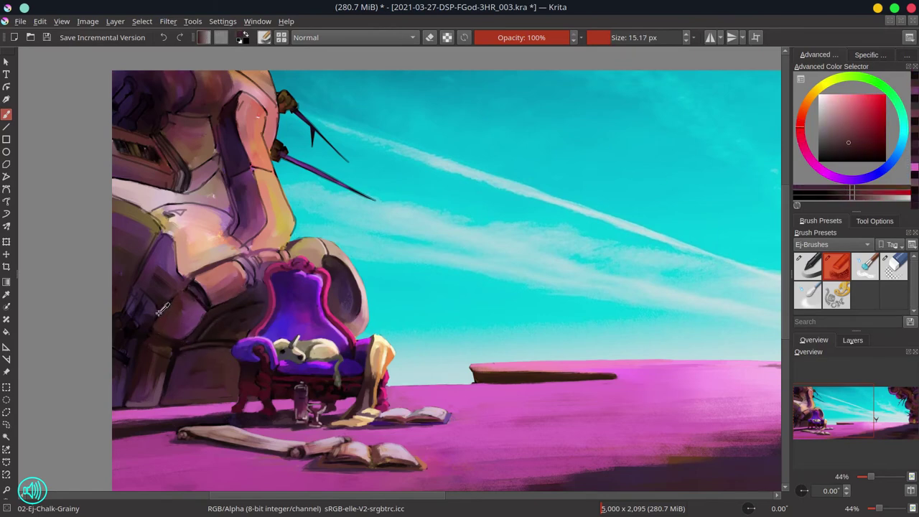
pyautogui.keyDown('ctrl'); pyautogui.click(138, 425); pyautogui.keyUp('ctrl')
pyautogui.press('[')
pyautogui.press('[')
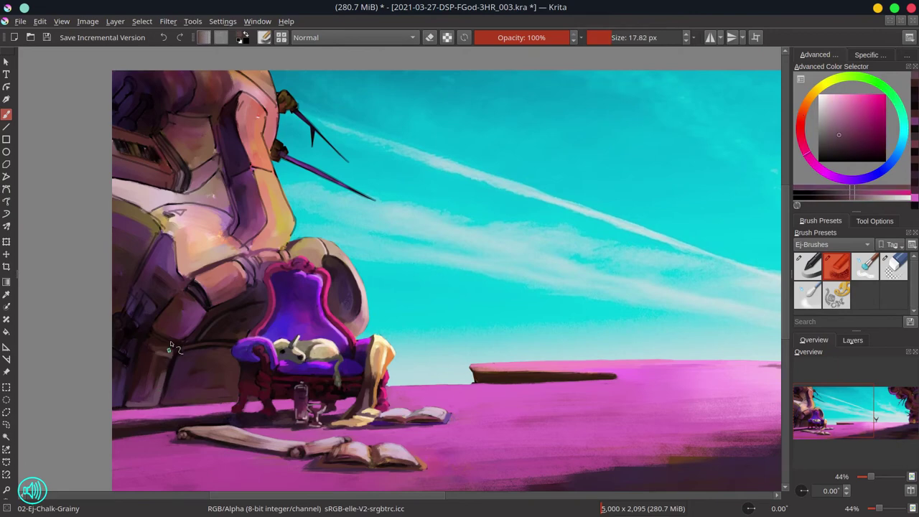
pyautogui.keyDown('ctrl'); pyautogui.click(157, 327); pyautogui.keyUp('ctrl')
pyautogui.keyDown('ctrl'); pyautogui.click(158, 325); pyautogui.keyUp('ctrl')
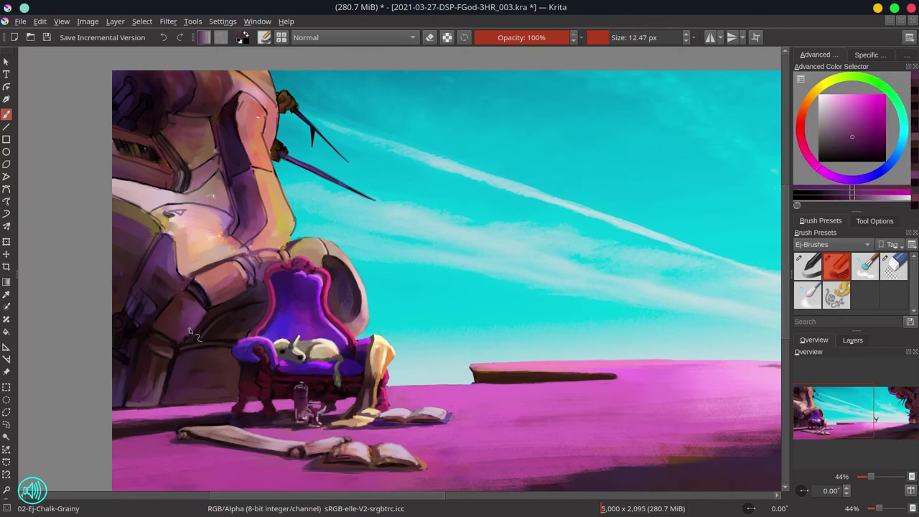
pyautogui.press(']')
pyautogui.press(']')
pyautogui.press(']')
pyautogui.press(']')
pyautogui.press(']')
pyautogui.press(']')
pyautogui.keyDown('ctrl'); pyautogui.click(176, 291); pyautogui.keyUp('ctrl')
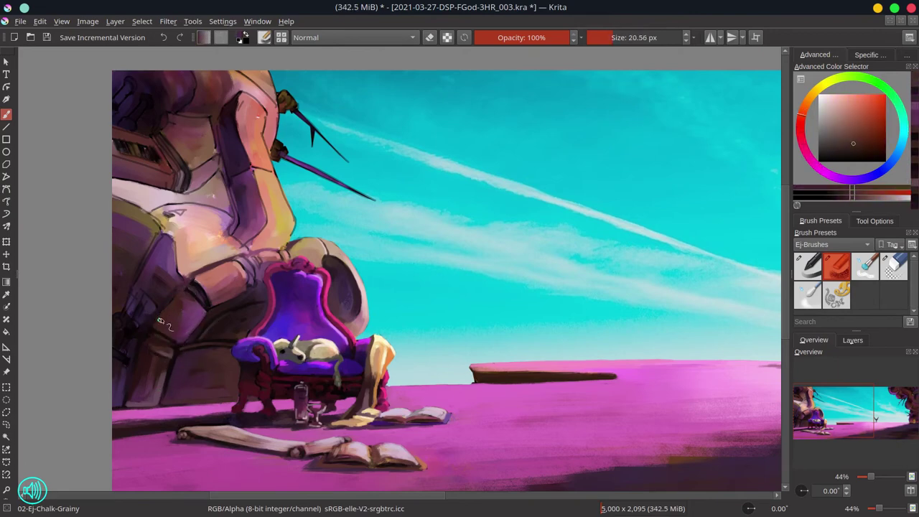
pyautogui.keyDown('ctrl'); pyautogui.click(198, 323); pyautogui.keyUp('ctrl')
pyautogui.moveTo(194, 302)
pyautogui.mouseDown()
pyautogui.moveTo(197, 284)
pyautogui.moveTo(209, 294)
pyautogui.mouseUp()
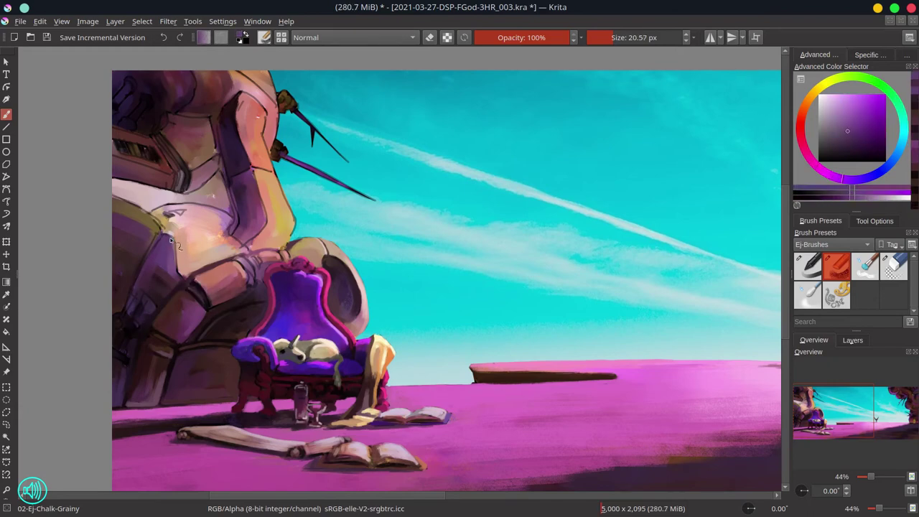
# Sample darker magentas, lighter purples and a peach-orange from the machine, resizing the brush.
pyautogui.press(']')
pyautogui.press(']')
pyautogui.press(']')
pyautogui.press(']')
pyautogui.keyDown('ctrl'); pyautogui.click(158, 283); pyautogui.keyUp('ctrl')
pyautogui.keyDown('ctrl'); pyautogui.click(205, 285); pyautogui.keyUp('ctrl')
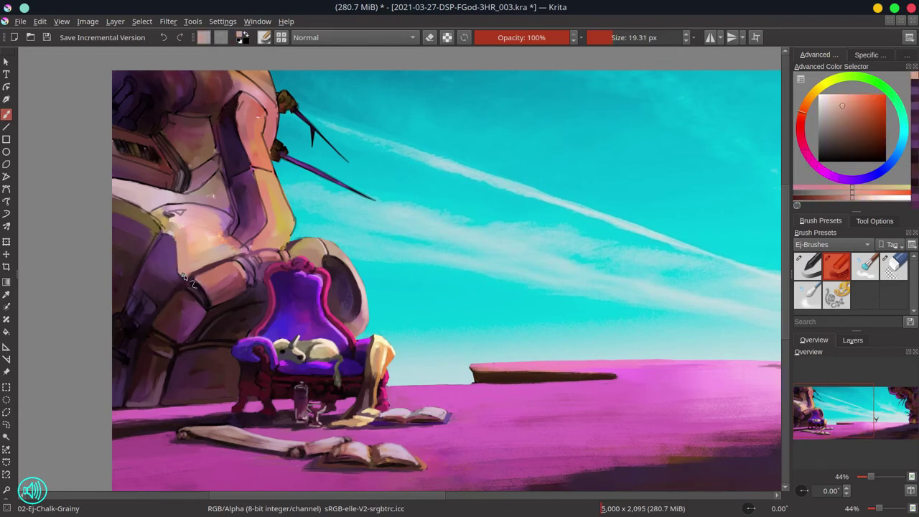
pyautogui.keyDown('ctrl'); pyautogui.click(209, 285); pyautogui.keyUp('ctrl')
pyautogui.press('[')
pyautogui.press('[')
pyautogui.press('[')
pyautogui.press('[')
pyautogui.press('[')
pyautogui.press('[')
pyautogui.keyDown('ctrl'); pyautogui.click(192, 244); pyautogui.keyUp('ctrl')
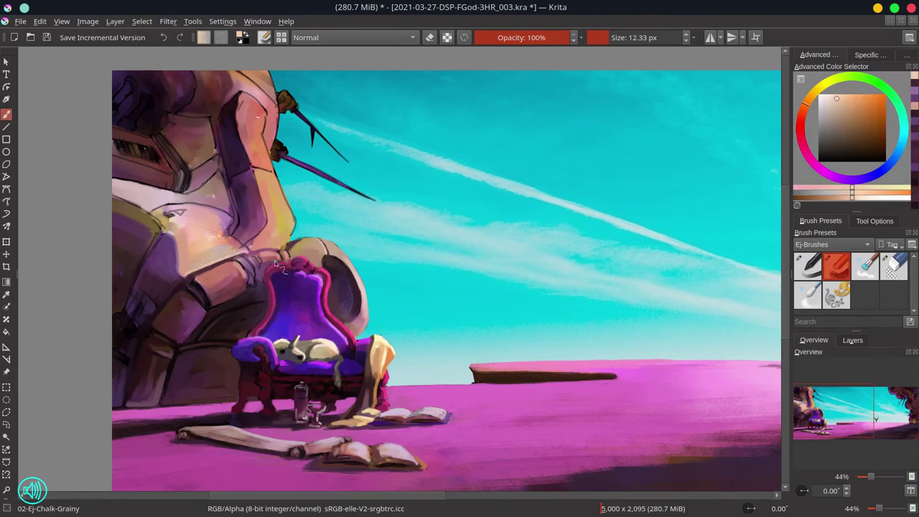
pyautogui.keyDown('ctrl'); pyautogui.click(216, 284); pyautogui.keyUp('ctrl')
pyautogui.press(']')
pyautogui.press(']')
pyautogui.press(']')
pyautogui.press(']')
pyautogui.press(']')
pyautogui.keyDown('ctrl'); pyautogui.click(188, 286); pyautogui.keyUp('ctrl')
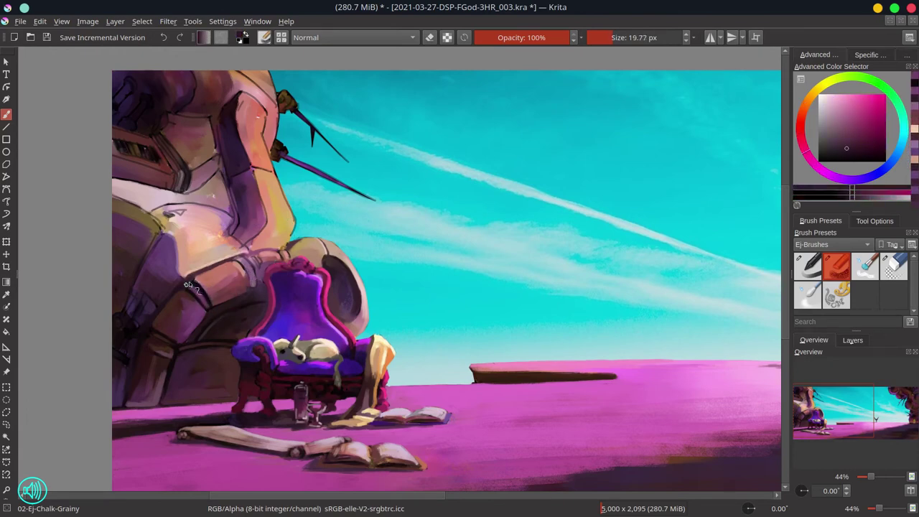
# Pick pinkish purples and a darker pink-red near the chair top, then save with Ctrl+S.
pyautogui.keyDown('ctrl'); pyautogui.click(188, 285); pyautogui.keyUp('ctrl')
pyautogui.keyDown('ctrl'); pyautogui.click(284, 285); pyautogui.keyUp('ctrl')
pyautogui.keyDown('ctrl'); pyautogui.click(251, 274); pyautogui.keyUp('ctrl')
pyautogui.keyDown('ctrl'); pyautogui.click(252, 273); pyautogui.keyUp('ctrl')
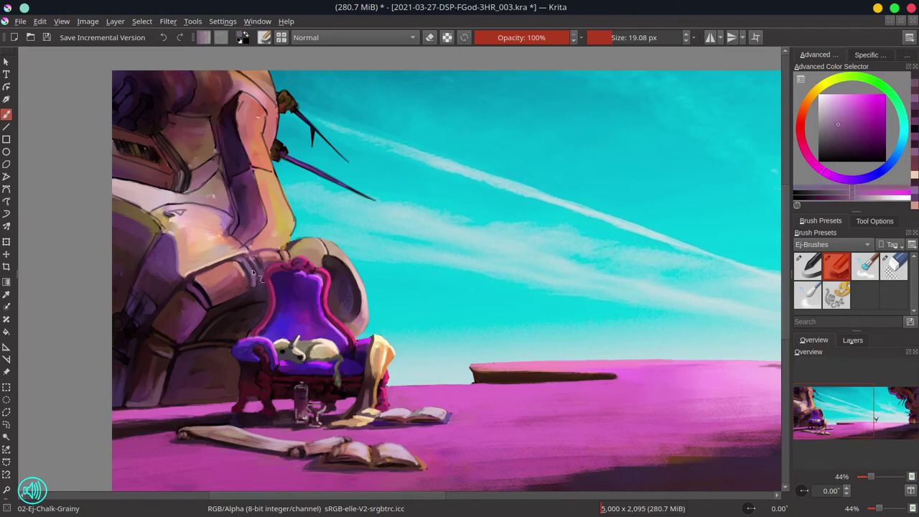
pyautogui.keyDown('ctrl'); pyautogui.click(296, 282); pyautogui.keyUp('ctrl')
pyautogui.keyDown('ctrl'); pyautogui.click(301, 273); pyautogui.keyUp('ctrl')
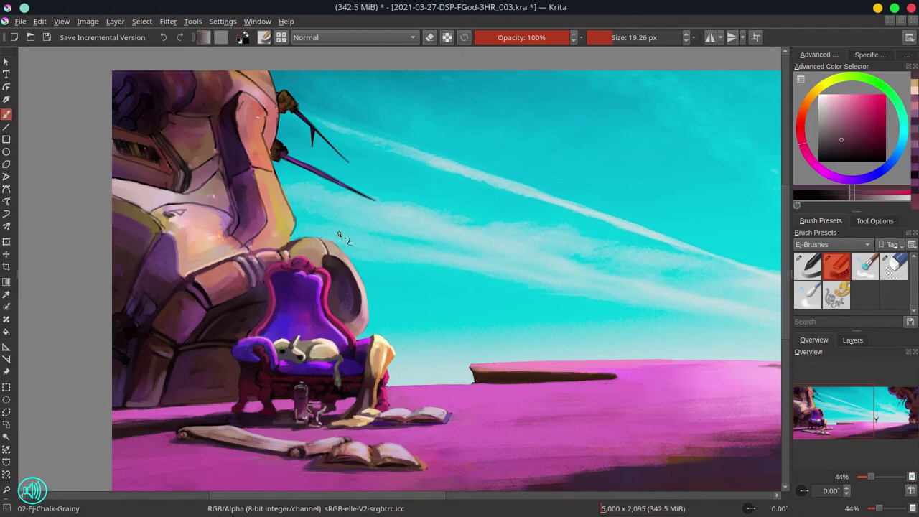
pyautogui.hotkey('ctrl', 's')
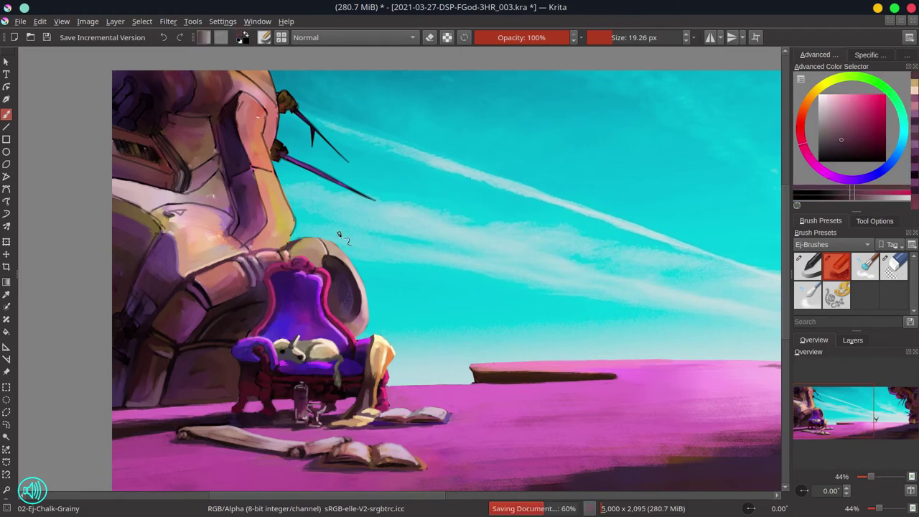
pyautogui.scroll(-5, 338, 234)
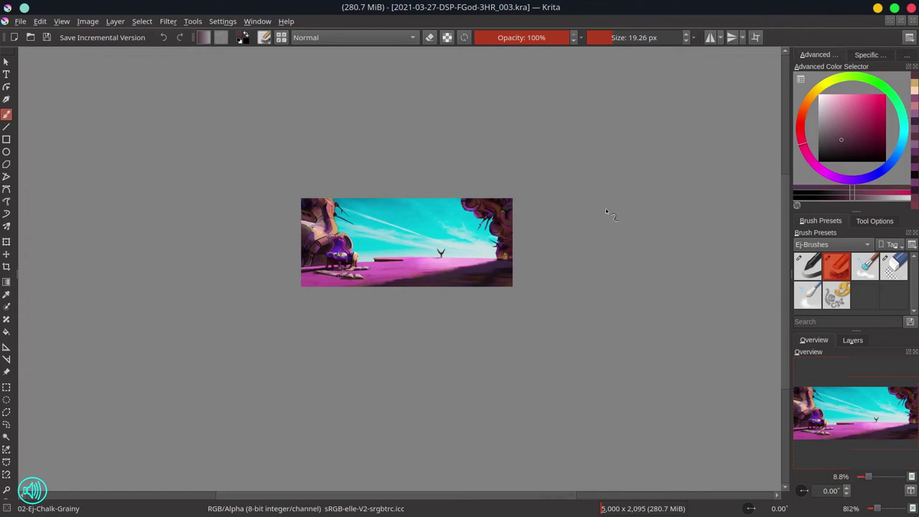
pyautogui.press('3')
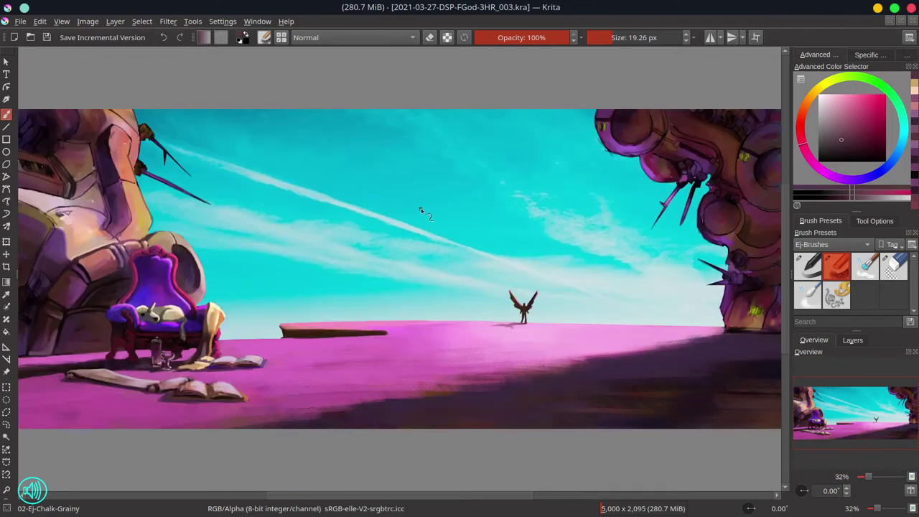
pyautogui.scroll(-2, 421, 210)
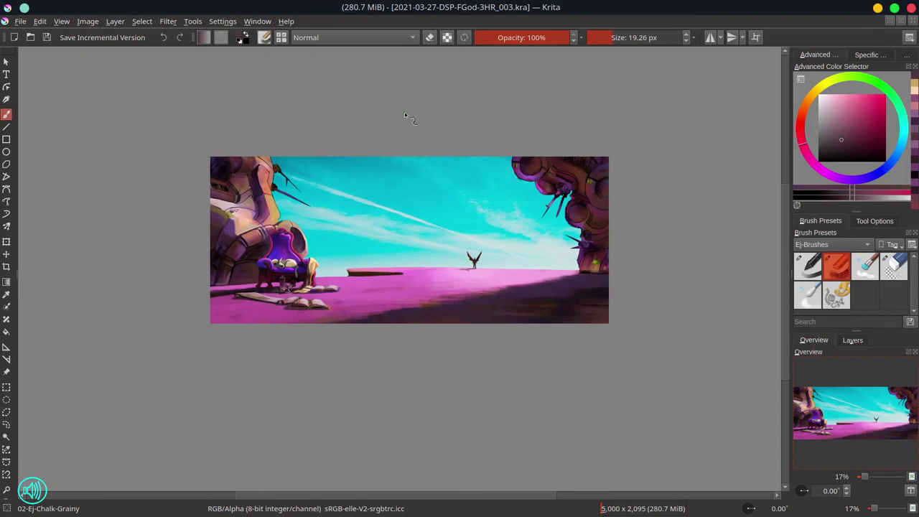
pyautogui.scroll(5, 189, 318)
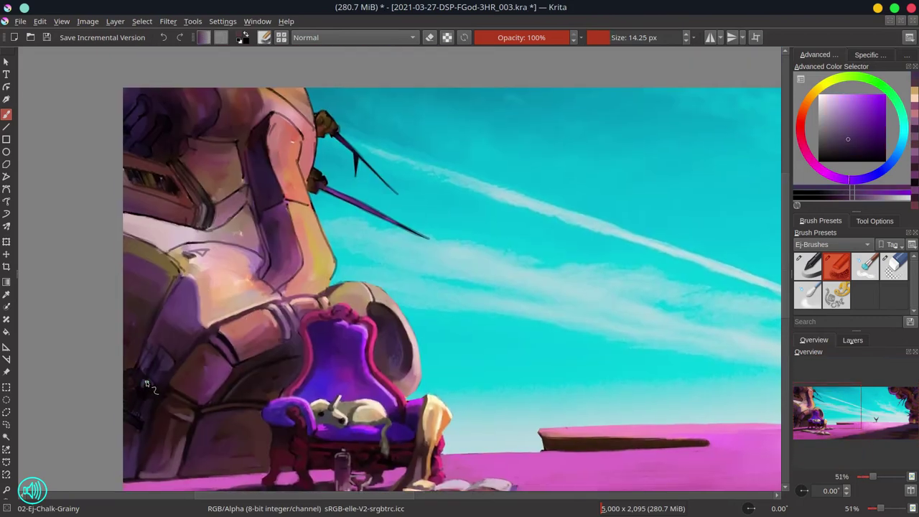
# Sample greyish purple, dark magenta and tan tones from the structure while resizing the brush.
pyautogui.press('[')
pyautogui.keyDown('ctrl'); pyautogui.click(130, 454); pyautogui.keyUp('ctrl')
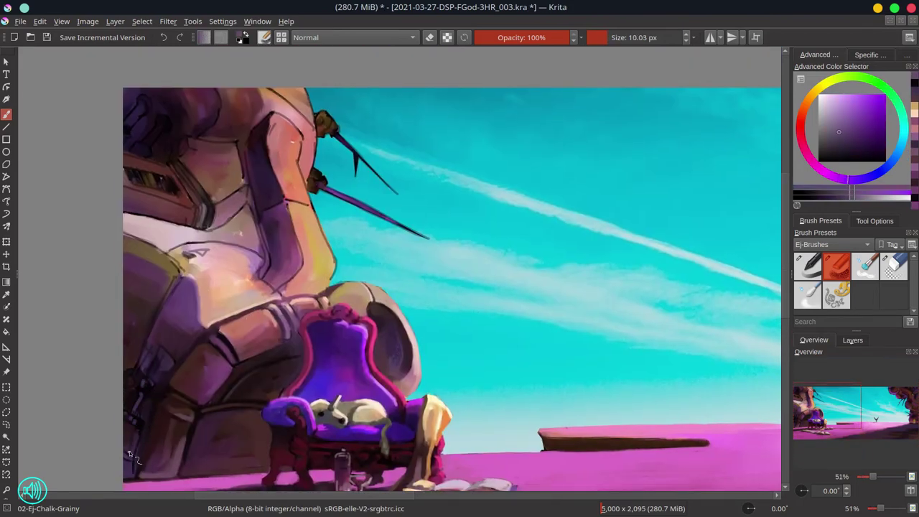
pyautogui.keyDown('ctrl'); pyautogui.click(142, 375); pyautogui.keyUp('ctrl')
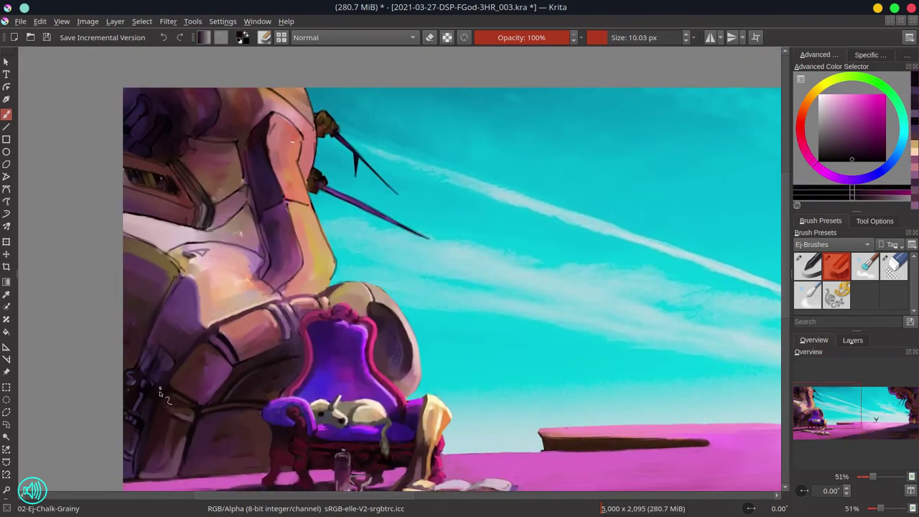
pyautogui.press(']')
pyautogui.keyDown('ctrl'); pyautogui.click(176, 263); pyautogui.keyUp('ctrl')
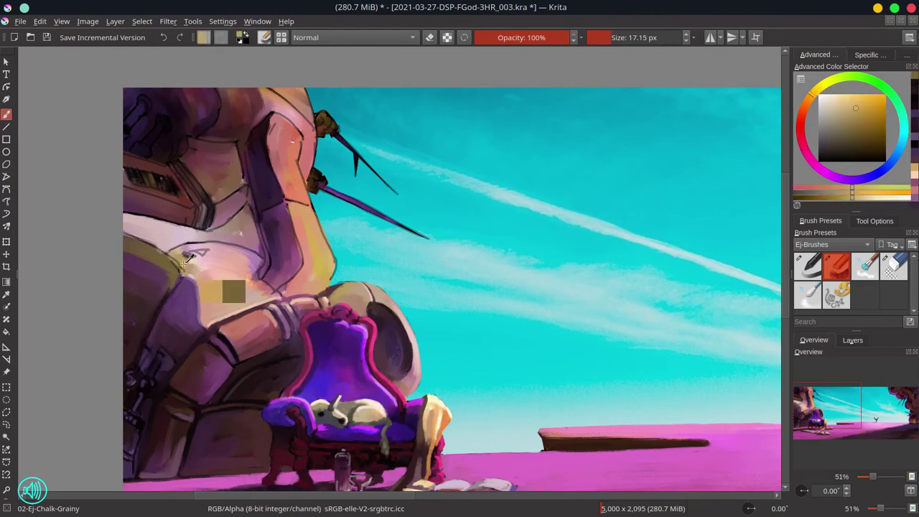
pyautogui.press(']')
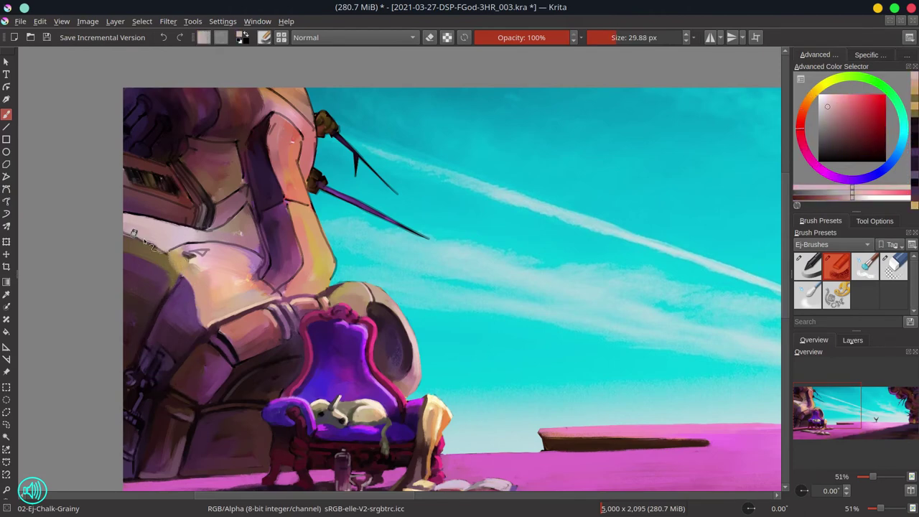
pyautogui.keyDown('ctrl'); pyautogui.click(143, 254); pyautogui.keyUp('ctrl')
pyautogui.press(']')
# Paint light peach strokes over the helmet's eye, softening its white highlight.
pyautogui.keyDown('ctrl'); pyautogui.click(156, 363); pyautogui.keyUp('ctrl')
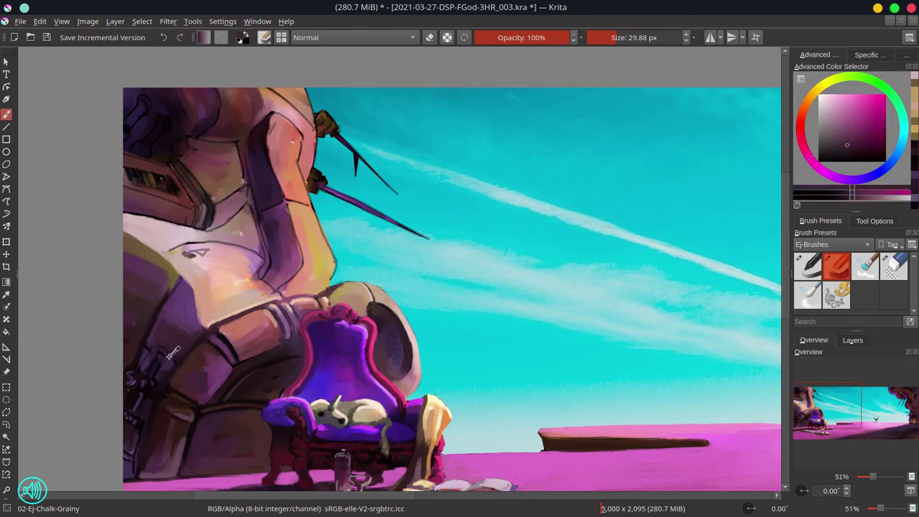
pyautogui.press('[')
pyautogui.keyDown('ctrl'); pyautogui.click(157, 364); pyautogui.keyUp('ctrl')
pyautogui.press('[')
pyautogui.press('[')
pyautogui.press('[')
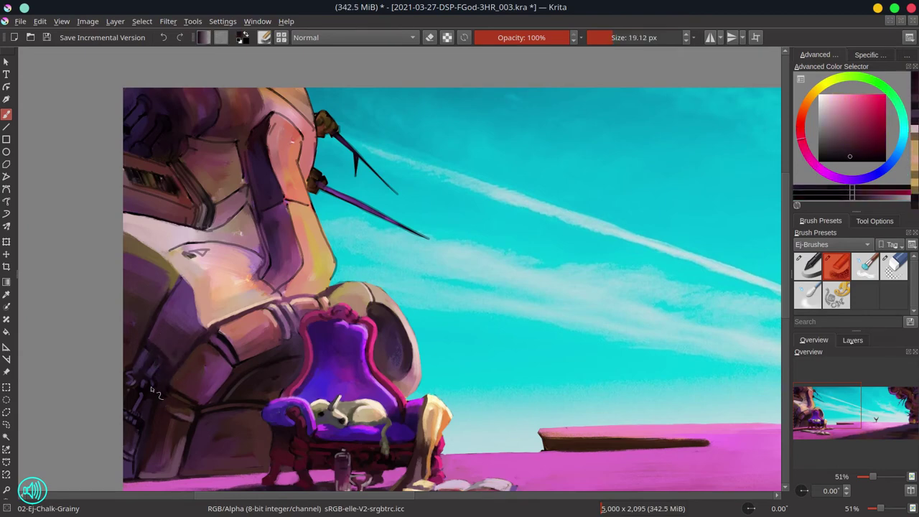
pyautogui.keyDown('ctrl'); pyautogui.click(248, 259); pyautogui.keyUp('ctrl')
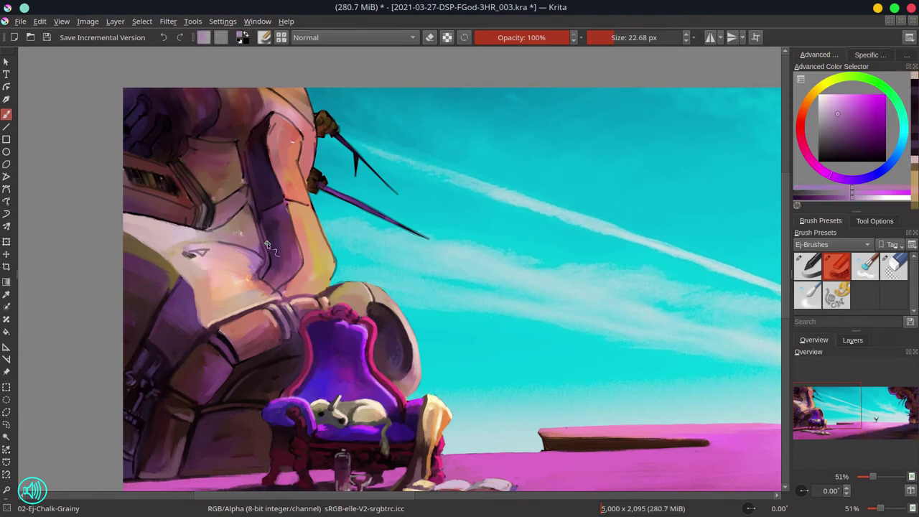
pyautogui.press(']')
pyautogui.press(']')
pyautogui.press(']')
pyautogui.press(']')
pyautogui.keyDown('ctrl'); pyautogui.click(258, 248); pyautogui.keyUp('ctrl')
pyautogui.press('[')
pyautogui.press('[')
pyautogui.press('[')
pyautogui.moveTo(205, 194); pyautogui.dragTo(237, 176)
pyautogui.moveTo(173, 189); pyautogui.dragTo(129, 197)
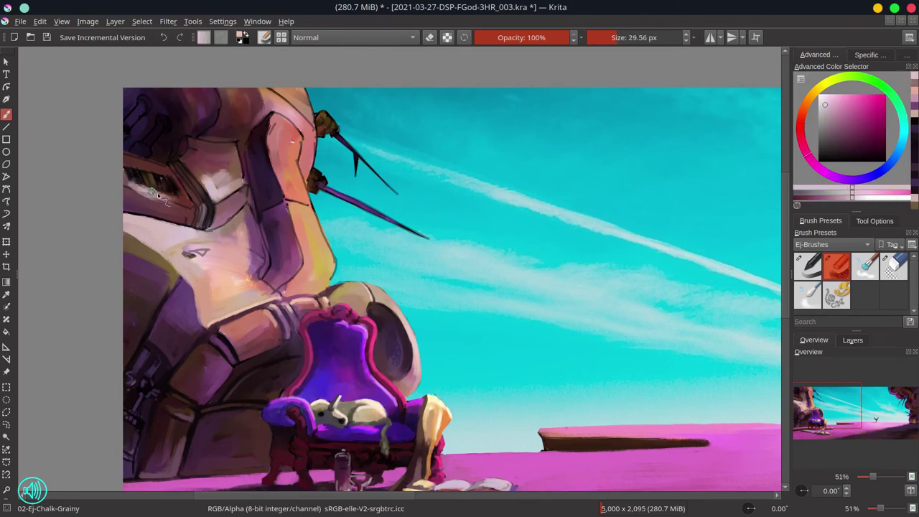
pyautogui.keyDown('ctrl'); pyautogui.click(215, 193); pyautogui.keyUp('ctrl')
pyautogui.moveTo(215, 194); pyautogui.dragTo(240, 166)
# Add small dark purple accents near the helmet's eye and a pink stroke beside it.
pyautogui.keyDown('ctrl'); pyautogui.click(247, 207); pyautogui.keyUp('ctrl')
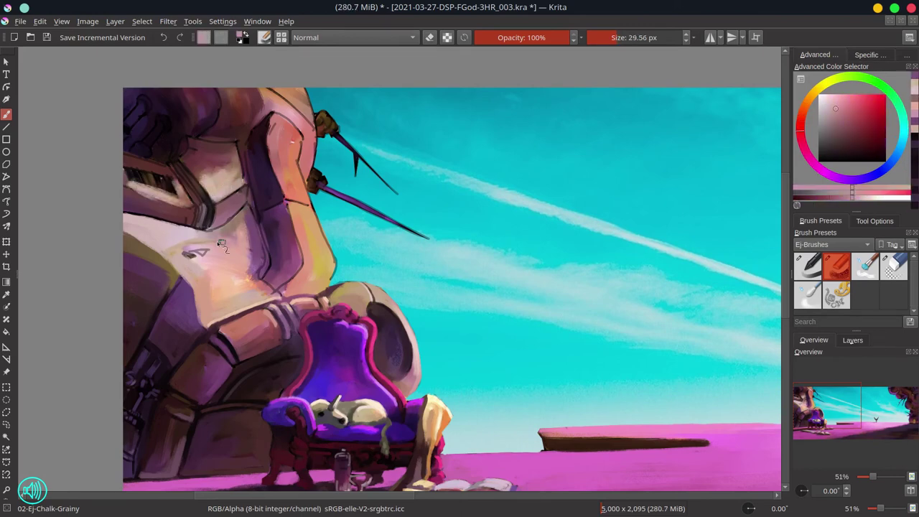
pyautogui.press('[')
pyautogui.press('[')
pyautogui.press('[')
pyautogui.press(']')
pyautogui.keyDown('ctrl'); pyautogui.click(228, 285); pyautogui.keyUp('ctrl')
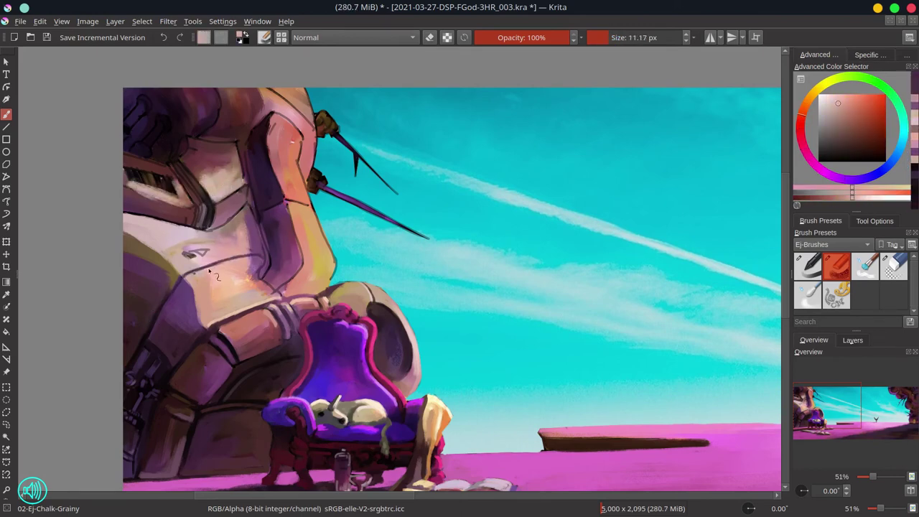
pyautogui.keyDown('ctrl'); pyautogui.click(208, 335); pyautogui.keyUp('ctrl')
pyautogui.moveTo(188, 254); pyautogui.dragTo(208, 256)
pyautogui.keyDown('ctrl'); pyautogui.click(208, 257); pyautogui.keyUp('ctrl')
pyautogui.press('[')
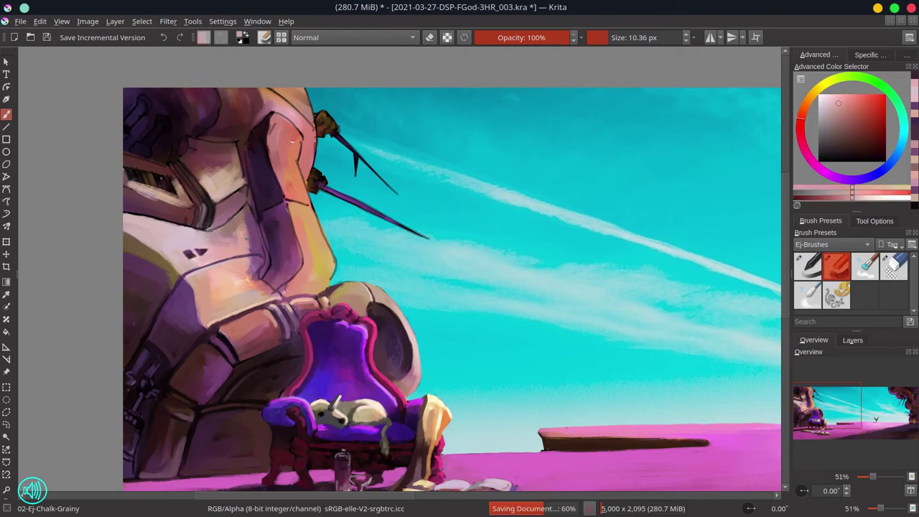
pyautogui.keyDown('ctrl'); pyautogui.click(248, 208); pyautogui.keyUp('ctrl')
pyautogui.press(']')
pyautogui.moveTo(231, 210); pyautogui.dragTo(246, 205)
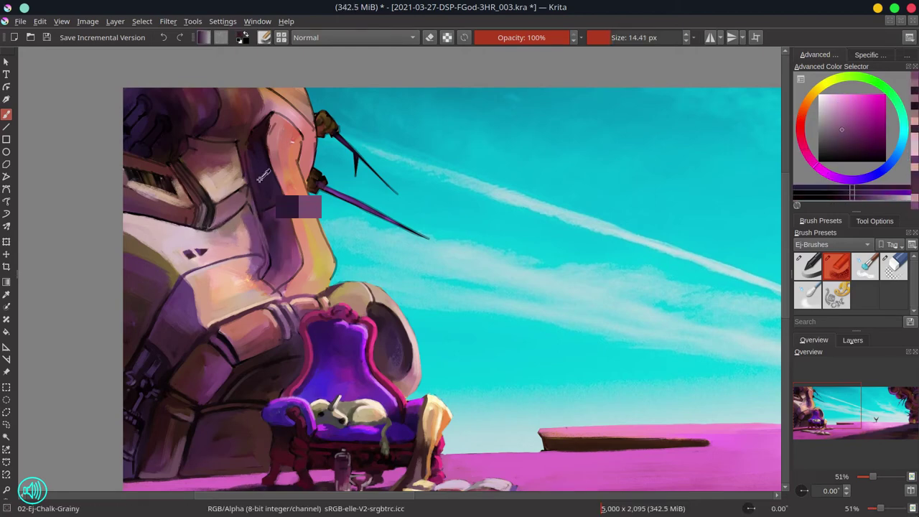
# Dab dark purple onto the helmet face with a smaller brush.
pyautogui.press(']')
pyautogui.press(']')
pyautogui.press(']')
pyautogui.keyDown('ctrl'); pyautogui.click(251, 287); pyautogui.keyUp('ctrl')
pyautogui.keyDown('ctrl'); pyautogui.click(253, 286); pyautogui.keyUp('ctrl')
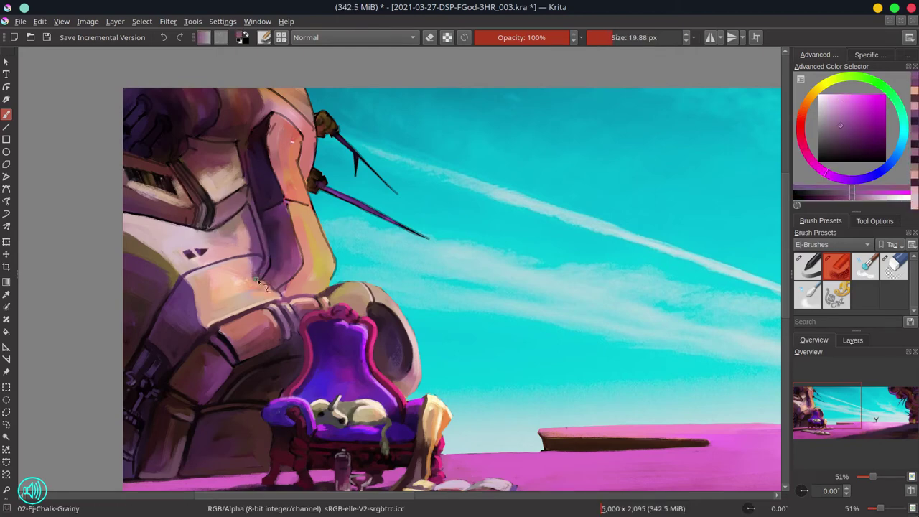
pyautogui.press('[')
pyautogui.press('[')
pyautogui.press('[')
pyautogui.press('[')
pyautogui.keyDown('ctrl'); pyautogui.click(265, 264); pyautogui.keyUp('ctrl')
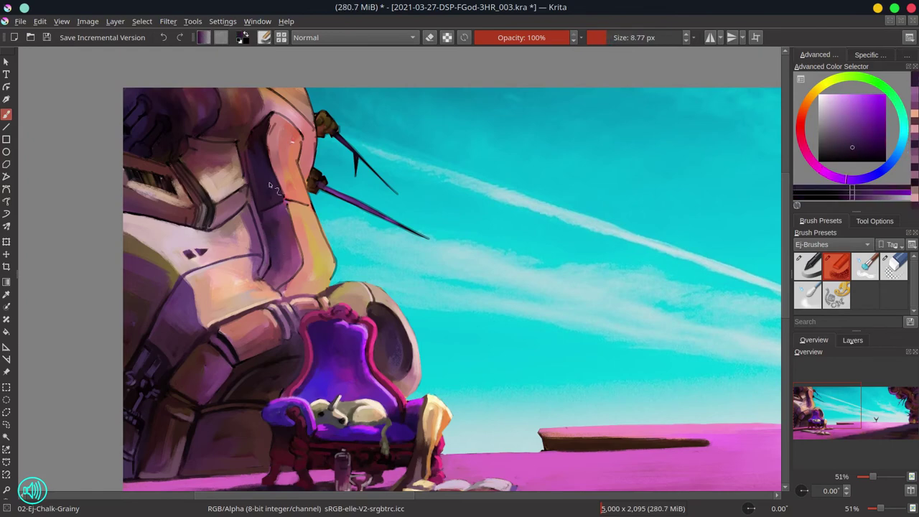
# Sample lighter pinks and peach from the face and paint over gaps along the helmet's right edge.
pyautogui.press(']')
pyautogui.press(']')
pyautogui.press(']')
pyautogui.press(']')
pyautogui.press(']')
pyautogui.press(']')
pyautogui.keyDown('ctrl'); pyautogui.click(295, 273); pyautogui.keyUp('ctrl')
pyautogui.press('[')
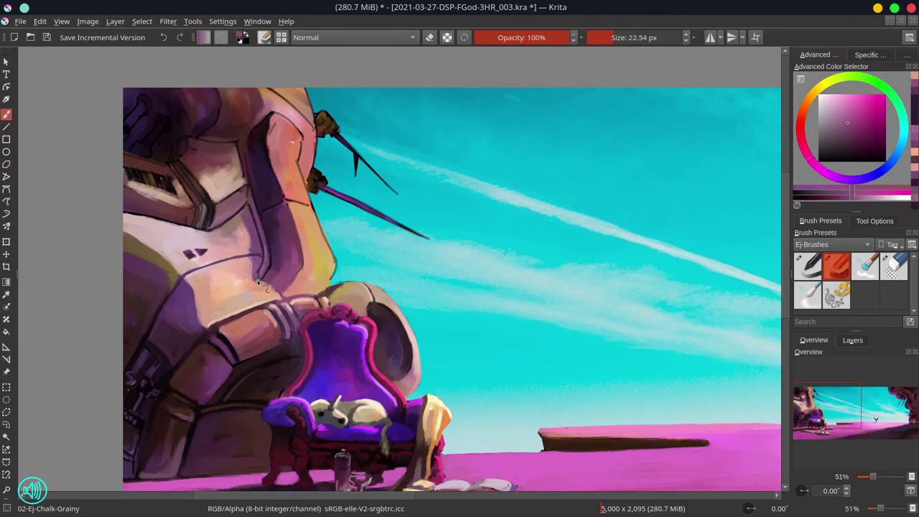
pyautogui.keyDown('ctrl'); pyautogui.click(267, 287); pyautogui.keyUp('ctrl')
pyautogui.press(']')
pyautogui.press(']')
pyautogui.press(']')
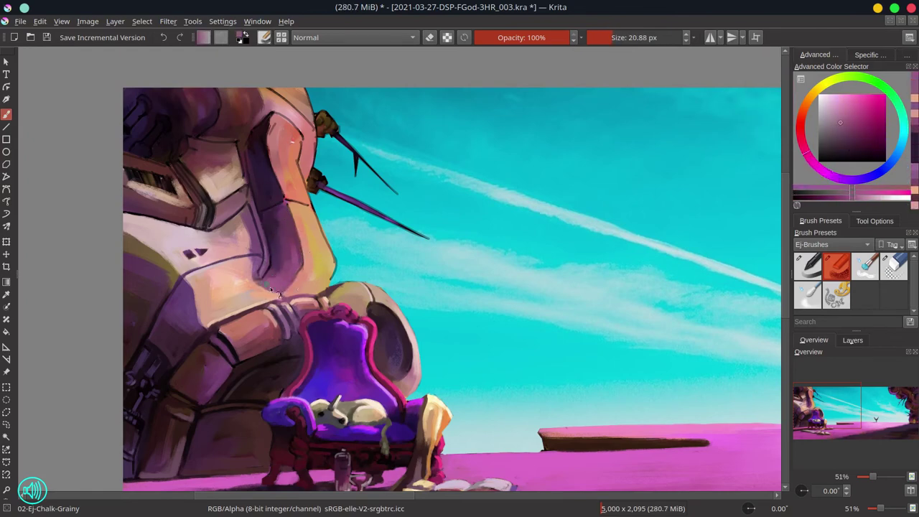
pyautogui.keyDown('ctrl'); pyautogui.click(314, 227); pyautogui.keyUp('ctrl')
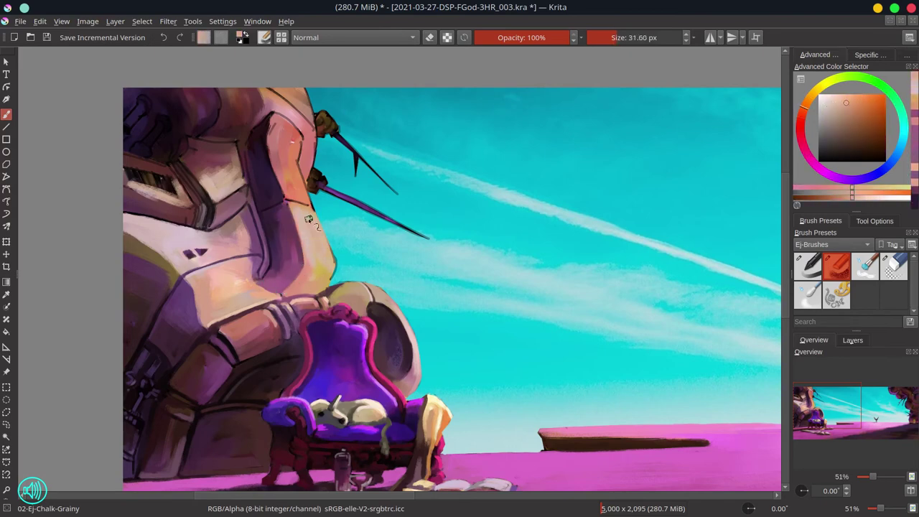
pyautogui.keyDown('ctrl'); pyautogui.click(311, 214); pyautogui.keyUp('ctrl')
pyautogui.moveTo(273, 144)
pyautogui.mouseDown()
pyautogui.moveTo(296, 166)
pyautogui.moveTo(272, 90)
pyautogui.mouseUp()
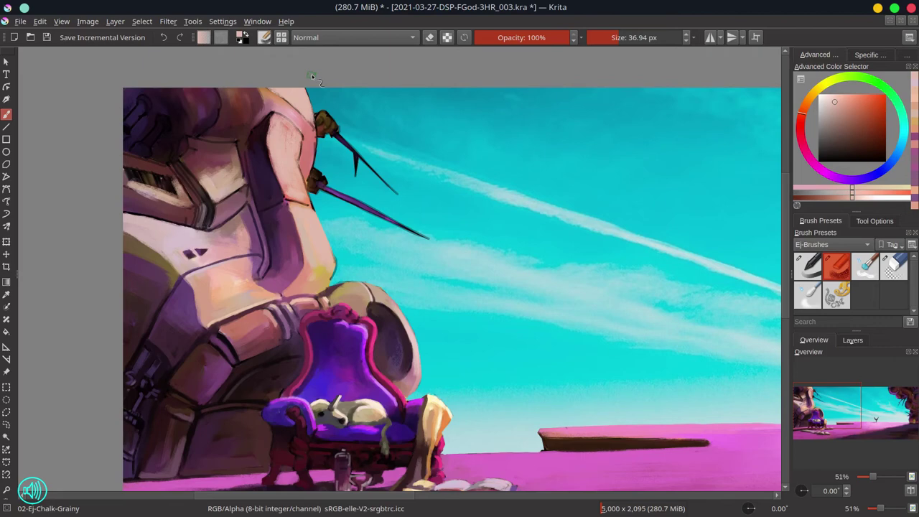
pyautogui.press('[')
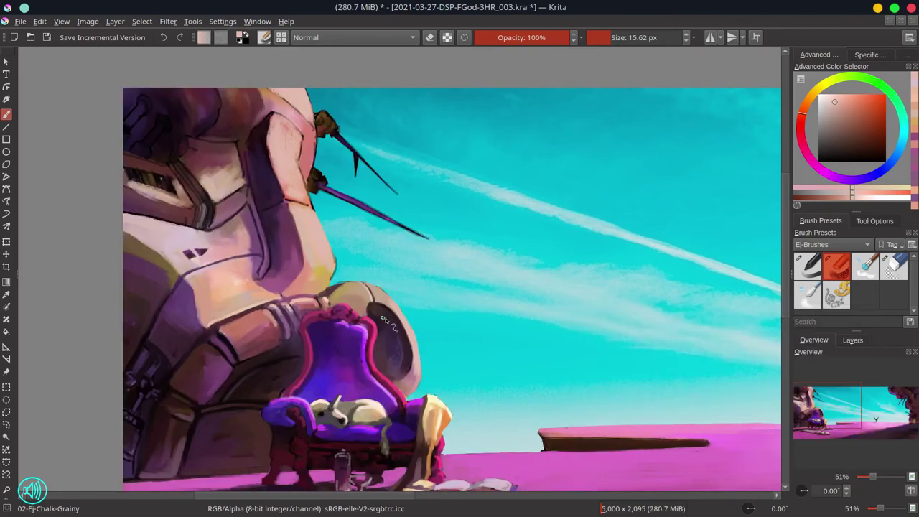
# Reset the canvas rotation upright and zoom out to about 13% to show the whole landscape.
pyautogui.press('/')
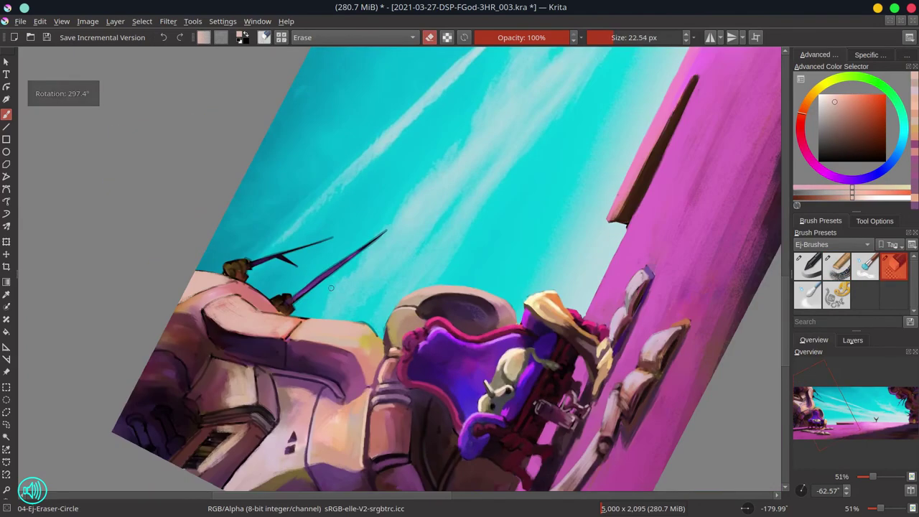
pyautogui.moveTo(419, 337)
pyautogui.mouseDown()
pyautogui.moveTo(402, 228)
pyautogui.moveTo(375, 240)
pyautogui.mouseUp()
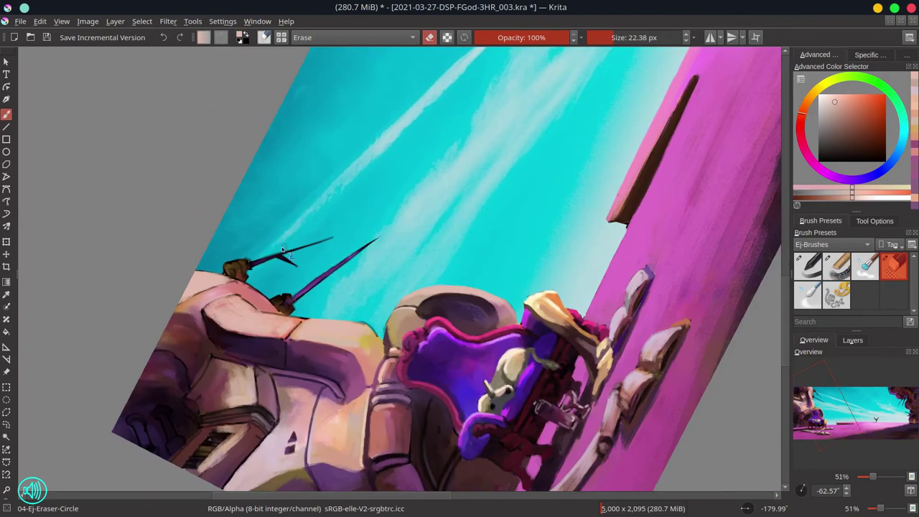
pyautogui.click(857, 343)
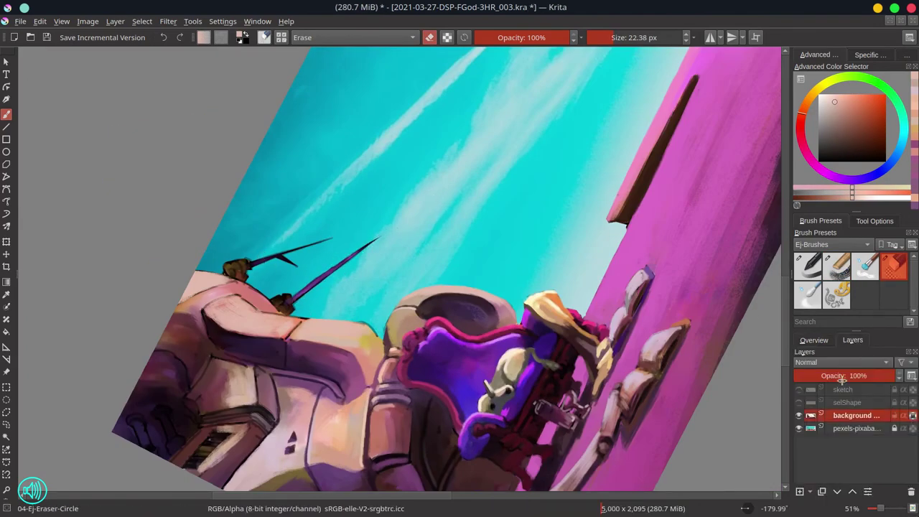
pyautogui.click(817, 342)
pyautogui.press('5')
pyautogui.press('2')
pyautogui.scroll(-5, 304, 201)
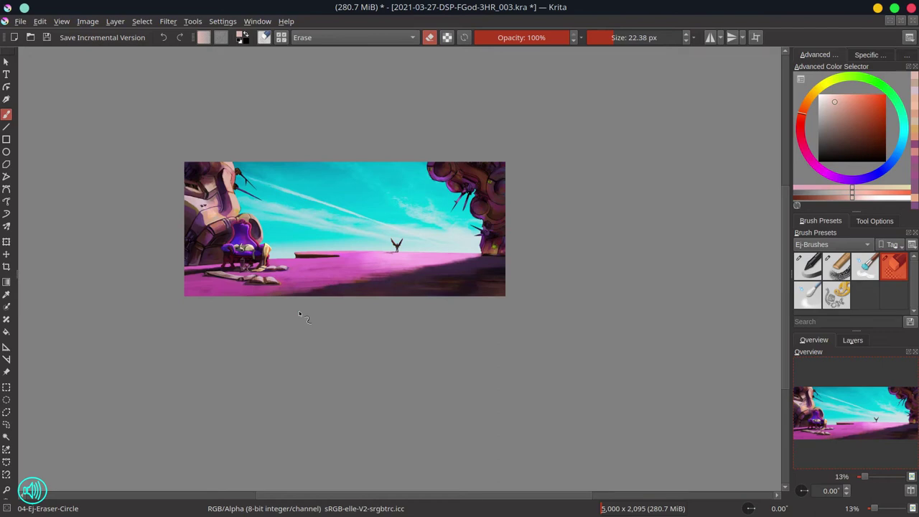
# Save the landscape .kra file with Ctrl+S.
pyautogui.hotkey('ctrl', 's')
# Return to the 02-Ej-Chalk-Grainy brush and sample pinks from the robot's face.
pyautogui.scroll(4, 237, 215)
pyautogui.press('e')
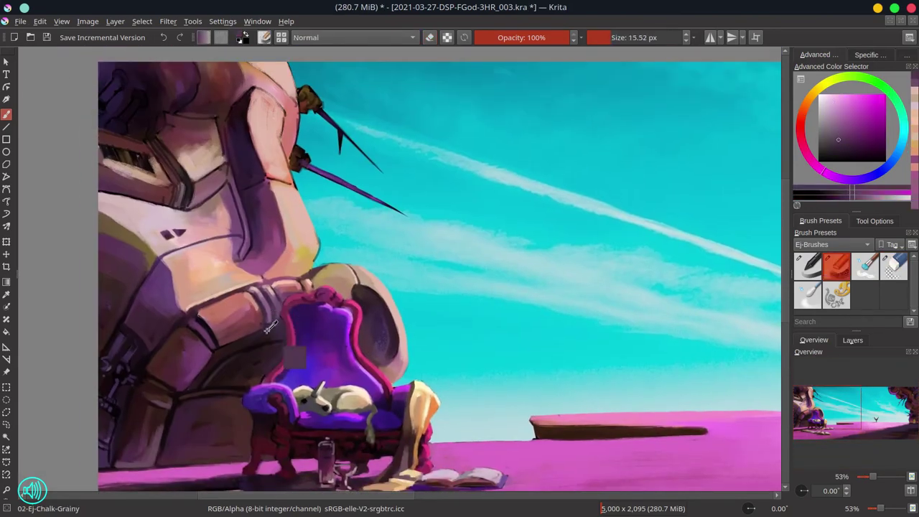
pyautogui.press('e')
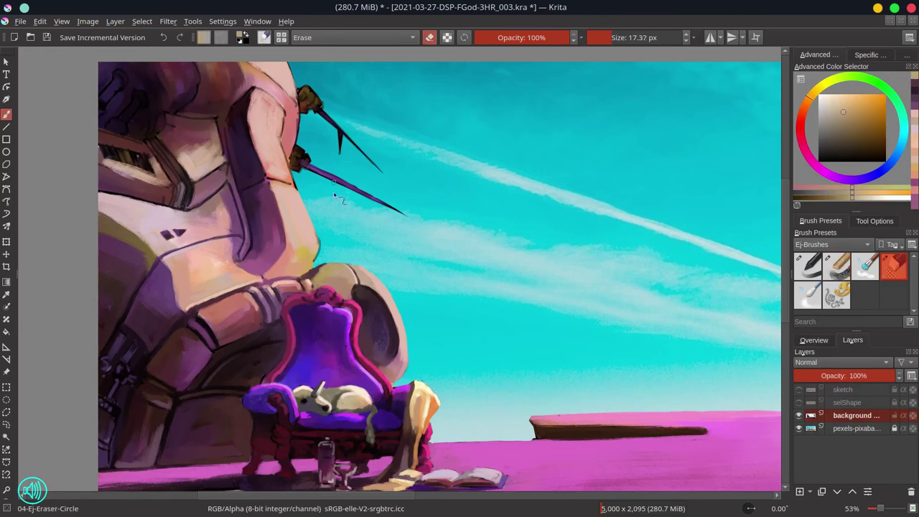
pyautogui.press('e')
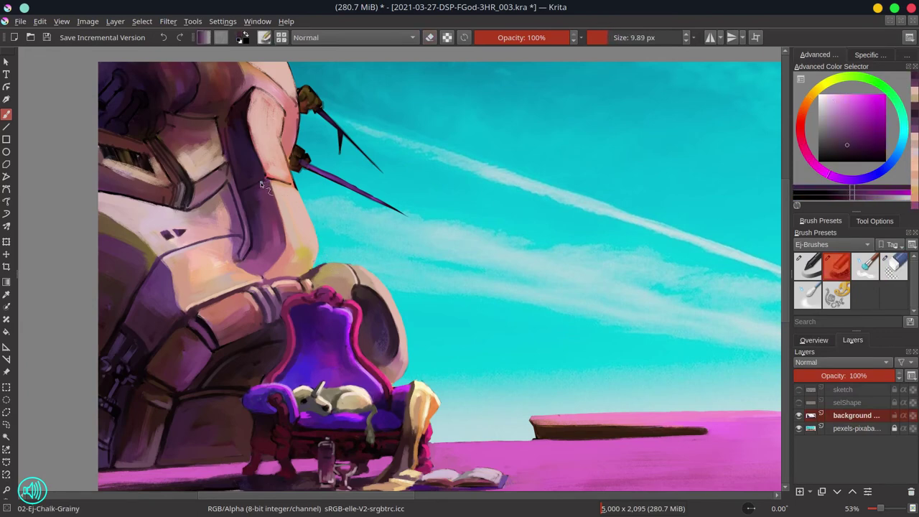
pyautogui.keyDown('ctrl'); pyautogui.click(284, 183); pyautogui.keyUp('ctrl')
pyautogui.press(']')
pyautogui.press(']')
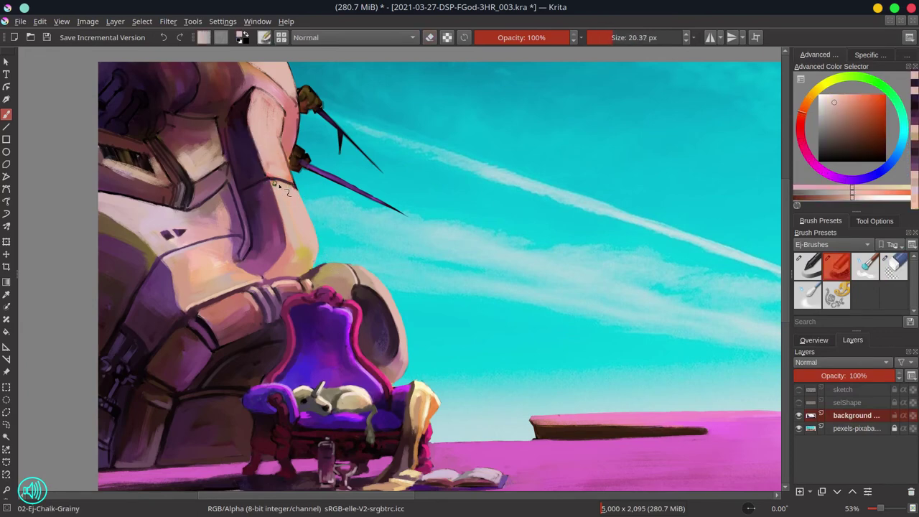
pyautogui.keyDown('ctrl'); pyautogui.click(301, 216); pyautogui.keyUp('ctrl')
pyautogui.press('[')
pyautogui.press('[')
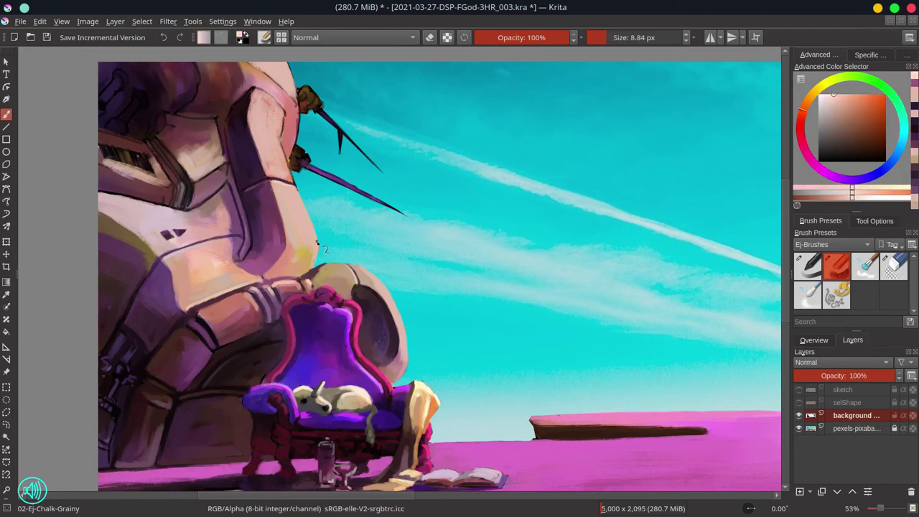
# Pick a dark brownish orange and paint dark strokes on top of the robot's head.
pyautogui.moveTo(338, 163); pyautogui.dragTo(376, 137)
pyautogui.press(']')
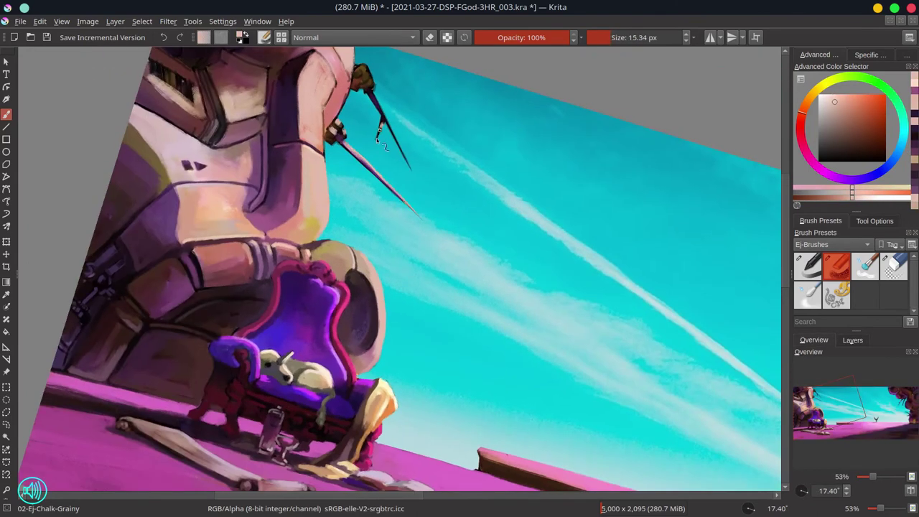
pyautogui.press('5')
pyautogui.keyDown('ctrl'); pyautogui.click(316, 97); pyautogui.keyUp('ctrl')
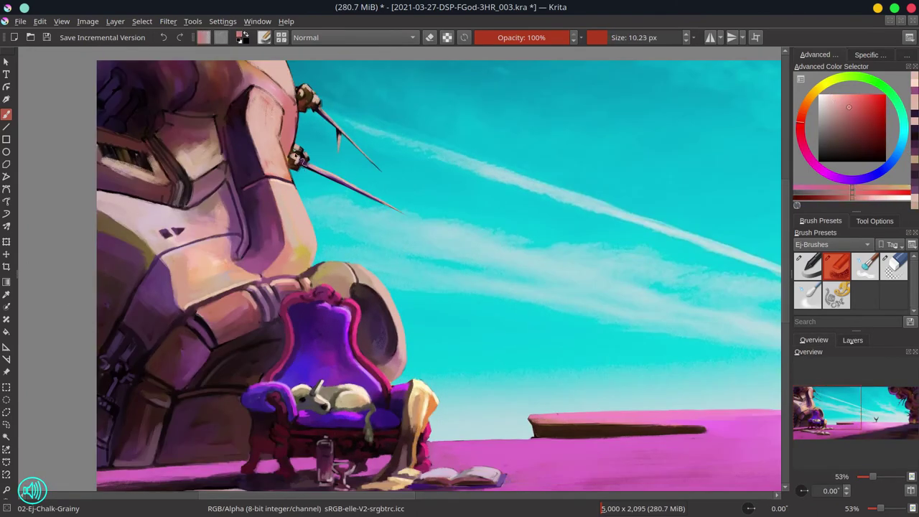
pyautogui.keyDown('ctrl'); pyautogui.click(303, 163); pyautogui.keyUp('ctrl')
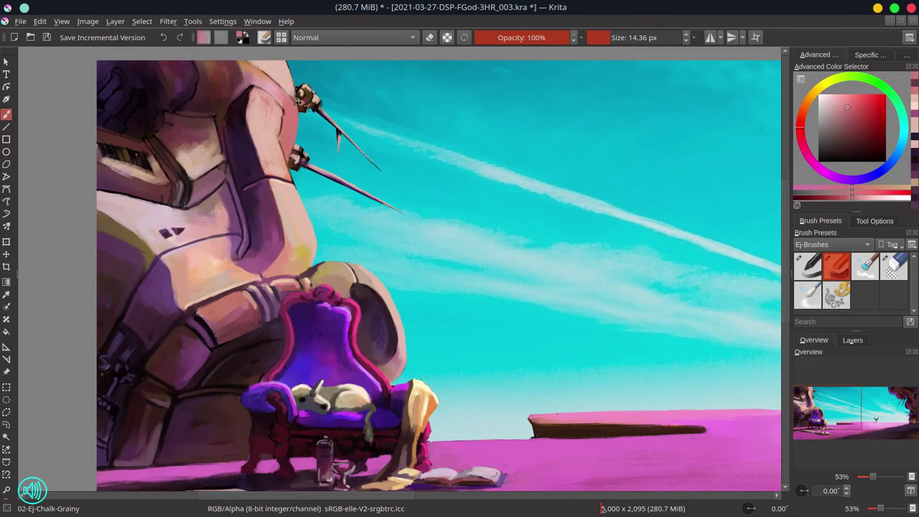
pyautogui.press('[')
pyautogui.press('e')
pyautogui.press('e')
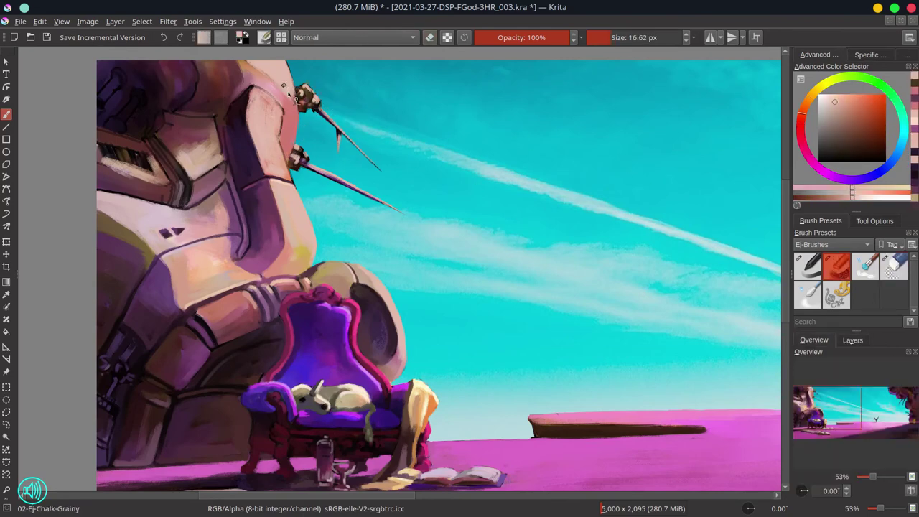
pyautogui.keyDown('ctrl'); pyautogui.click(250, 85); pyautogui.keyUp('ctrl')
pyautogui.moveTo(250, 85); pyautogui.dragTo(240, 104)
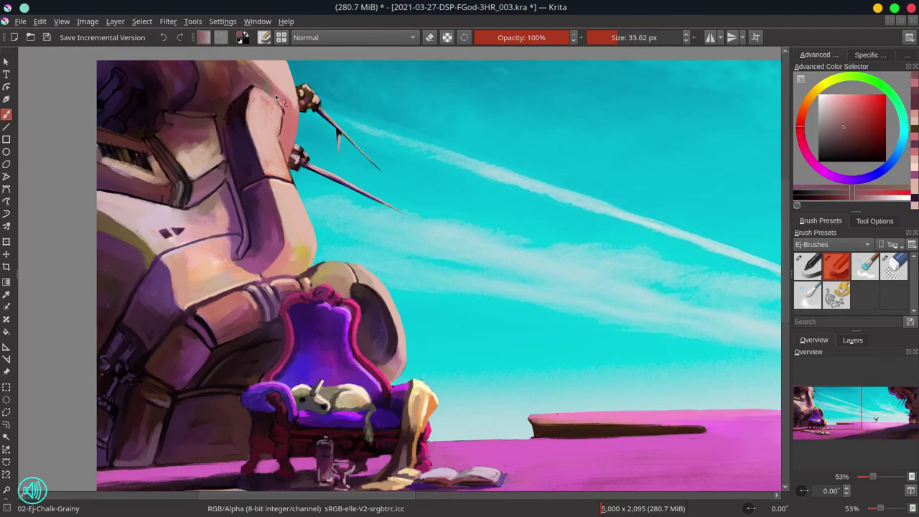
# Paint a light pink stroke below the robot's visor with a smaller brush.
pyautogui.press('[')
pyautogui.keyDown('ctrl'); pyautogui.click(235, 109); pyautogui.keyUp('ctrl')
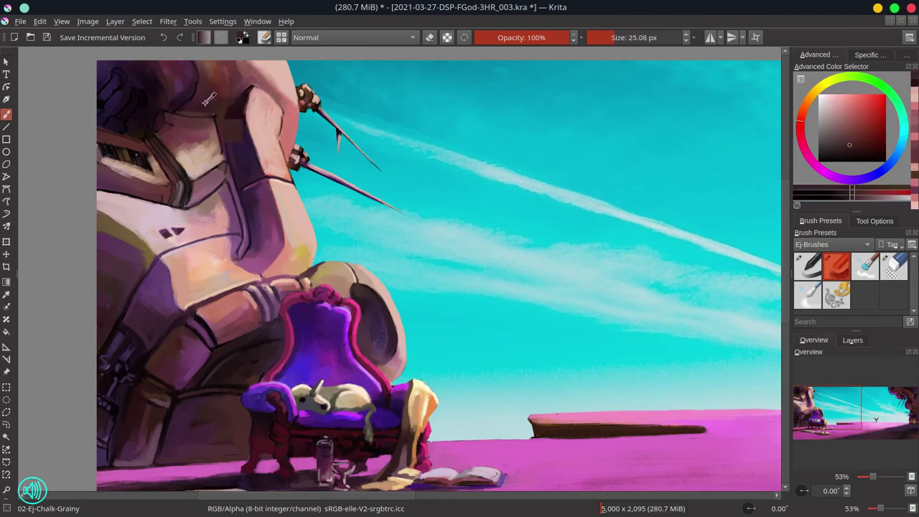
pyautogui.keyDown('ctrl'); pyautogui.click(233, 128); pyautogui.keyUp('ctrl')
pyautogui.press('[')
pyautogui.press('[')
pyautogui.moveTo(193, 204); pyautogui.dragTo(223, 174)
# Sample dark purple, reddish brown and mauve near the visor, then save.
pyautogui.press('[')
pyautogui.press('[')
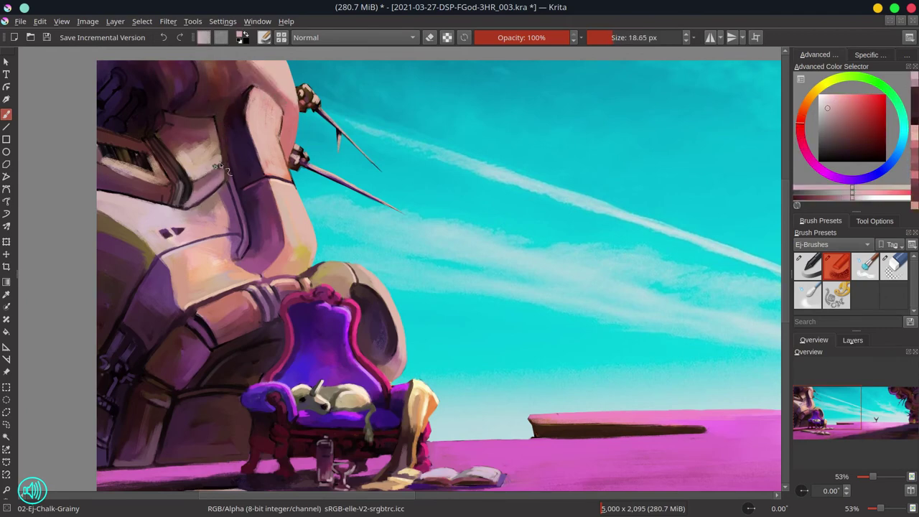
pyautogui.keyDown('ctrl'); pyautogui.click(236, 176); pyautogui.keyUp('ctrl')
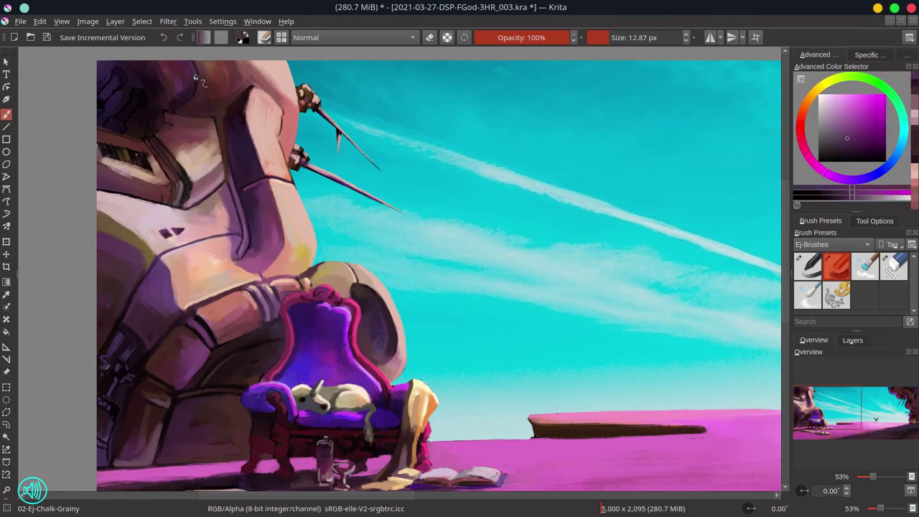
pyautogui.press(']')
pyautogui.keyDown('ctrl'); pyautogui.click(223, 186); pyautogui.keyUp('ctrl')
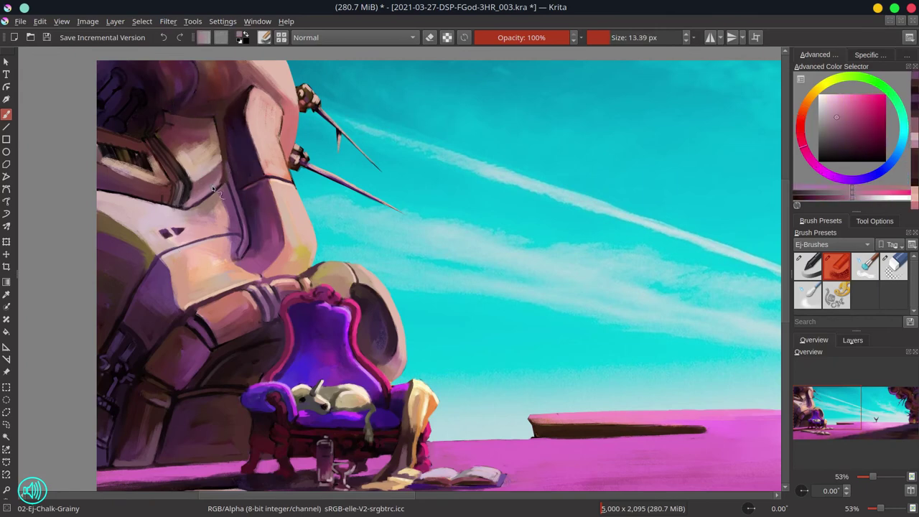
pyautogui.keyDown('ctrl'); pyautogui.click(228, 119); pyautogui.keyUp('ctrl')
pyautogui.press(']')
pyautogui.press(']')
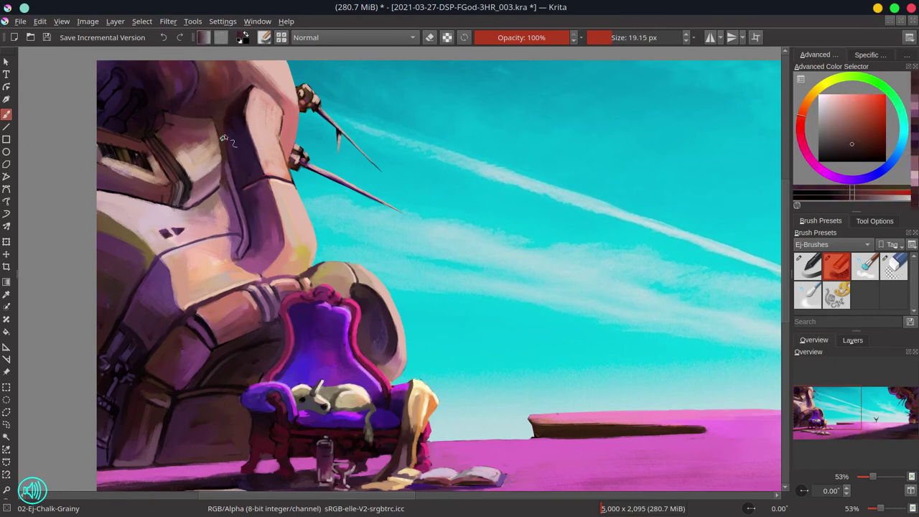
pyautogui.keyDown('ctrl'); pyautogui.click(190, 148); pyautogui.keyUp('ctrl')
pyautogui.hotkey('ctrl', 's')
# Sample red, light pink and orange tones for the visor with a larger brush.
pyautogui.moveTo(175, 189)
pyautogui.mouseDown()
pyautogui.moveTo(173, 261)
pyautogui.moveTo(197, 270)
pyautogui.moveTo(160, 259)
pyautogui.moveTo(173, 261)
pyautogui.moveTo(160, 259)
pyautogui.moveTo(176, 160)
pyautogui.moveTo(188, 161)
pyautogui.mouseUp()
pyautogui.keyDown('ctrl'); pyautogui.click(155, 248); pyautogui.keyUp('ctrl')
pyautogui.press('5')
pyautogui.keyDown('ctrl'); pyautogui.click(176, 159); pyautogui.keyUp('ctrl')
pyautogui.moveTo(215, 258); pyautogui.dragTo(242, 288)
pyautogui.keyDown('ctrl'); pyautogui.click(242, 288); pyautogui.keyUp('ctrl')
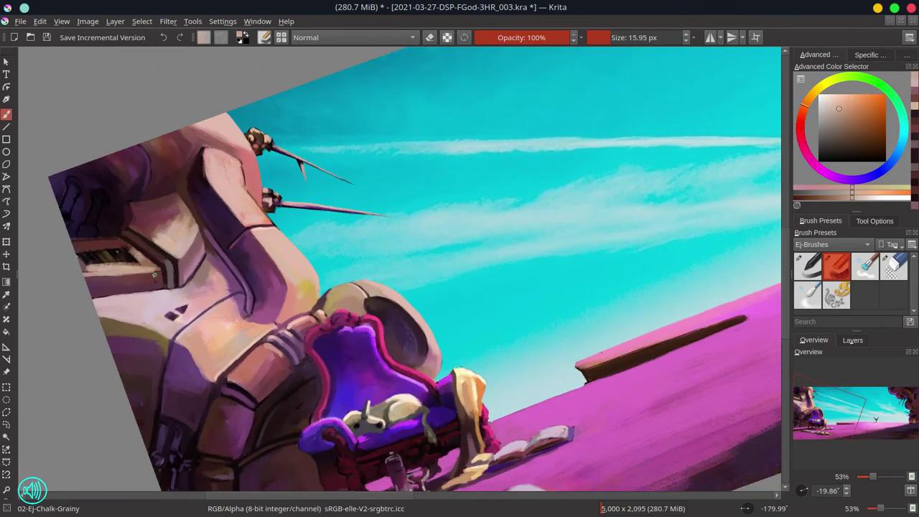
pyautogui.moveTo(147, 271); pyautogui.dragTo(172, 259)
pyautogui.press('5')
# Paint dark mauve strokes on the robot panel with a 13 px brush.
pyautogui.keyDown('ctrl'); pyautogui.click(119, 145); pyautogui.keyUp('ctrl')
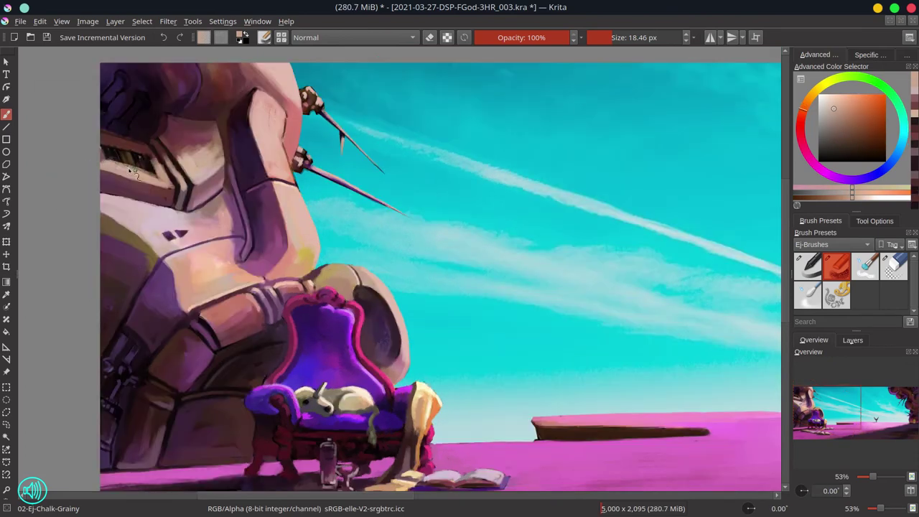
pyautogui.keyDown('ctrl'); pyautogui.click(124, 176); pyautogui.keyUp('ctrl')
pyautogui.moveTo(124, 176); pyautogui.dragTo(173, 202)
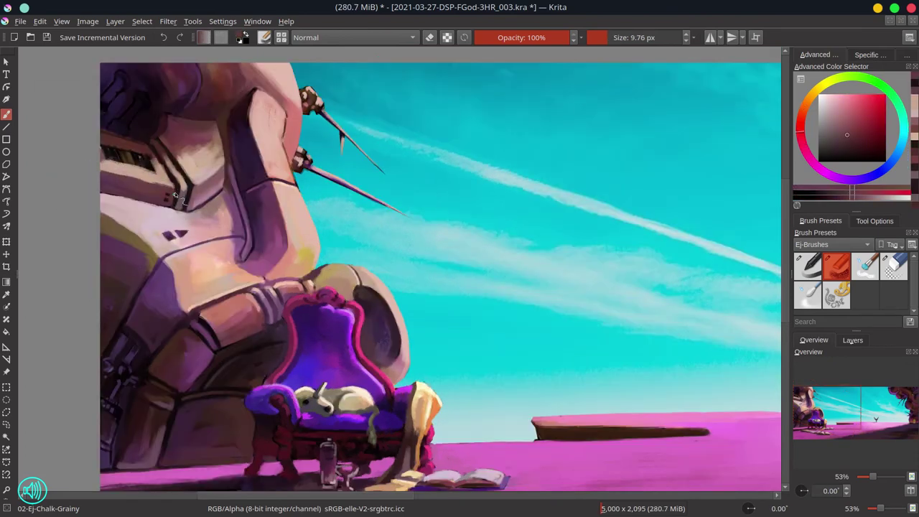
pyautogui.moveTo(170, 191)
pyautogui.mouseDown()
pyautogui.moveTo(106, 264)
pyautogui.moveTo(136, 294)
pyautogui.mouseUp()
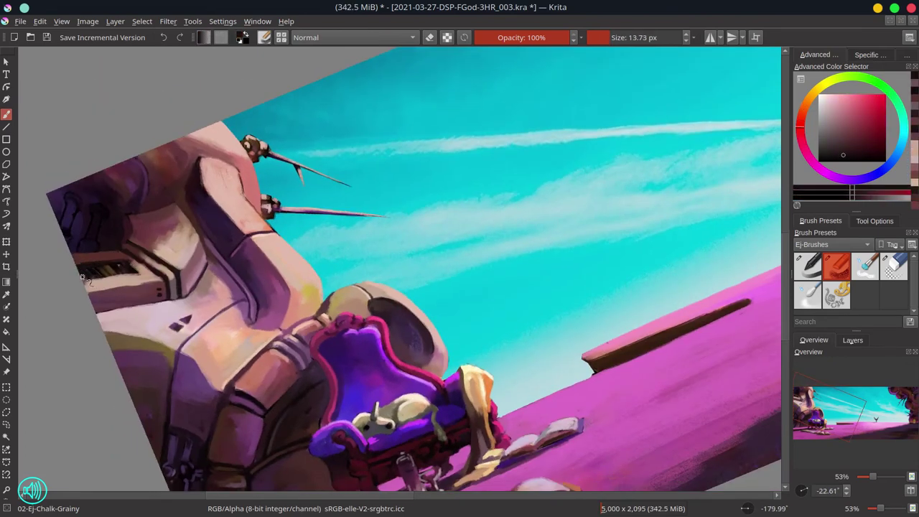
pyautogui.keyDown('ctrl'); pyautogui.click(123, 257); pyautogui.keyUp('ctrl')
pyautogui.keyDown('ctrl'); pyautogui.click(114, 282); pyautogui.keyUp('ctrl')
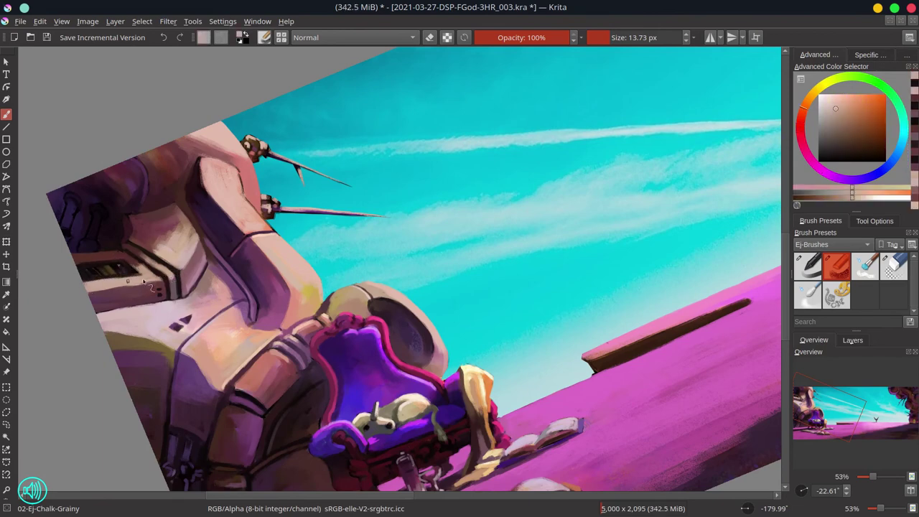
pyautogui.press('5')
# Touch up with light peach and dark purple at 8 px, save, and zoom out.
pyautogui.keyDown('ctrl'); pyautogui.click(169, 159); pyautogui.keyUp('ctrl')
pyautogui.moveTo(169, 159); pyautogui.dragTo(108, 148)
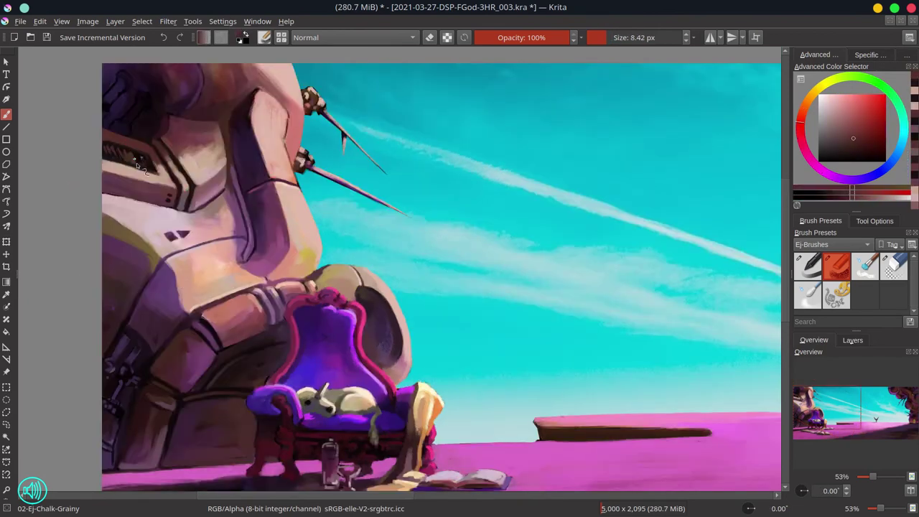
pyautogui.keyDown('ctrl'); pyautogui.click(139, 166); pyautogui.keyUp('ctrl')
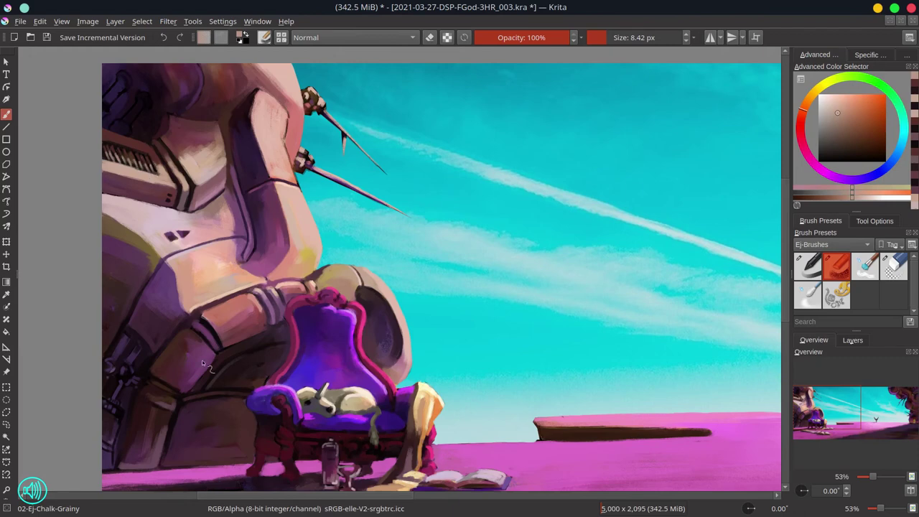
pyautogui.keyDown('ctrl'); pyautogui.click(194, 335); pyautogui.keyUp('ctrl')
pyautogui.moveTo(147, 123)
pyautogui.mouseDown()
pyautogui.moveTo(133, 109)
pyautogui.moveTo(179, 118)
pyautogui.mouseUp()
pyautogui.keyDown('ctrl'); pyautogui.click(139, 129); pyautogui.keyUp('ctrl')
pyautogui.hotkey('ctrl', 's')
pyautogui.press('-')
pyautogui.press('-')
pyautogui.press('-')
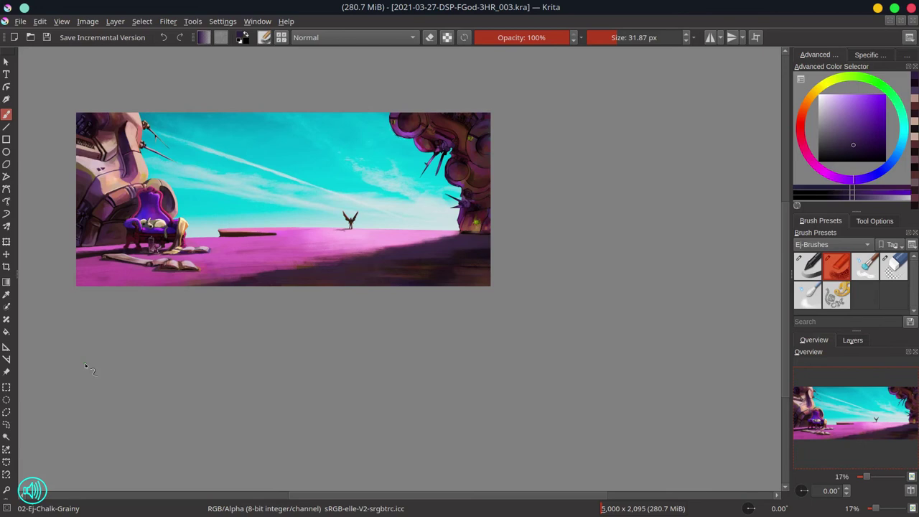
pyautogui.press('3')
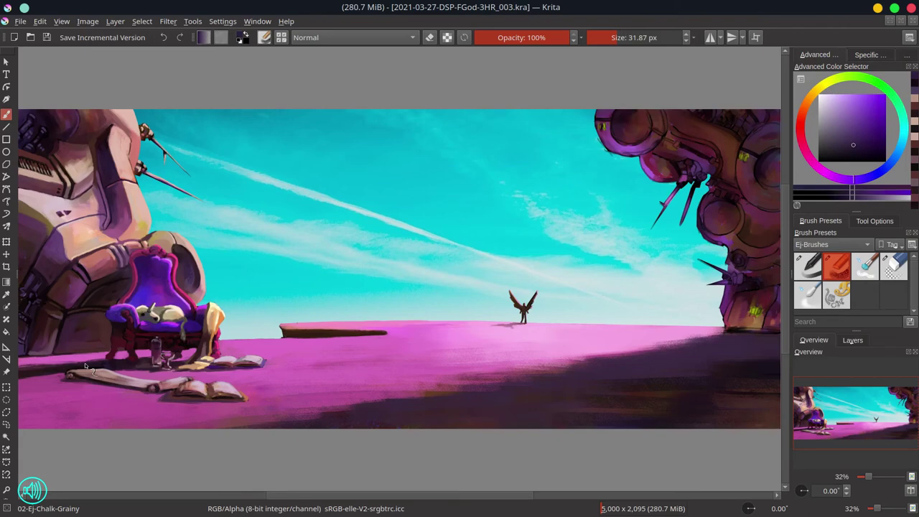
pyautogui.scroll(-3, 385, 330)
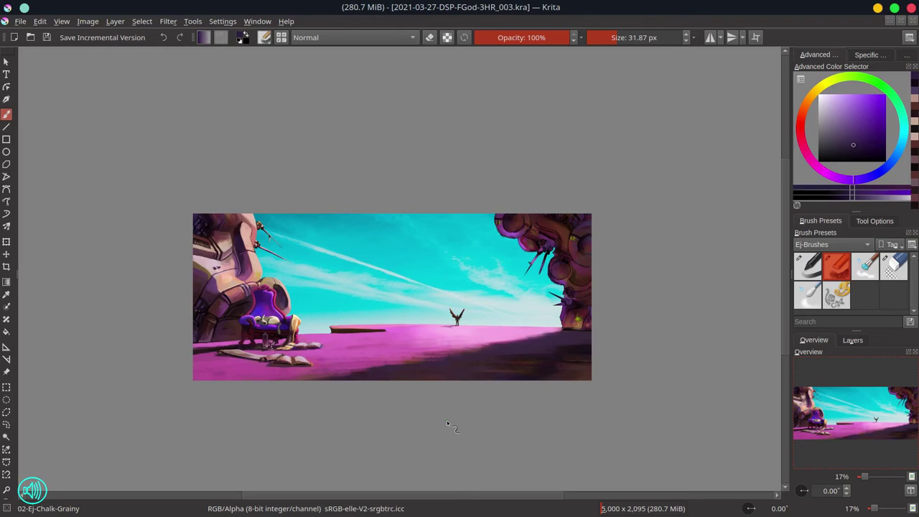
# Mirror the view horizontally and return to the grainy chalk brush.
pyautogui.press('m')
pyautogui.scroll(4, 447, 420)
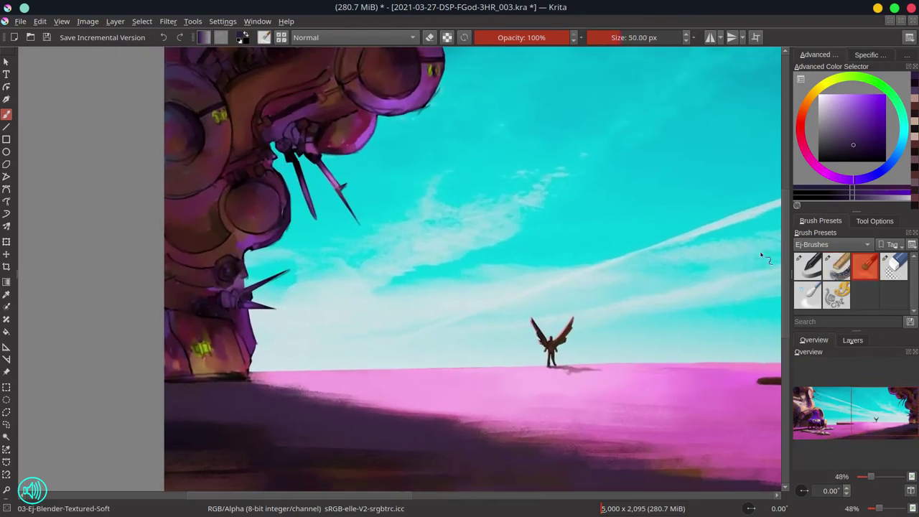
pyautogui.click(853, 340)
pyautogui.click(814, 340)
pyautogui.click(893, 266)
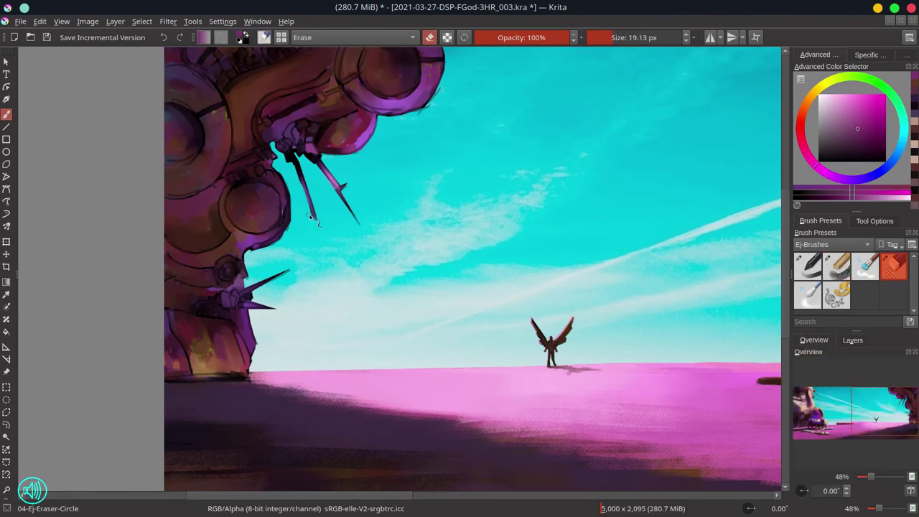
pyautogui.scroll(1, 341, 167)
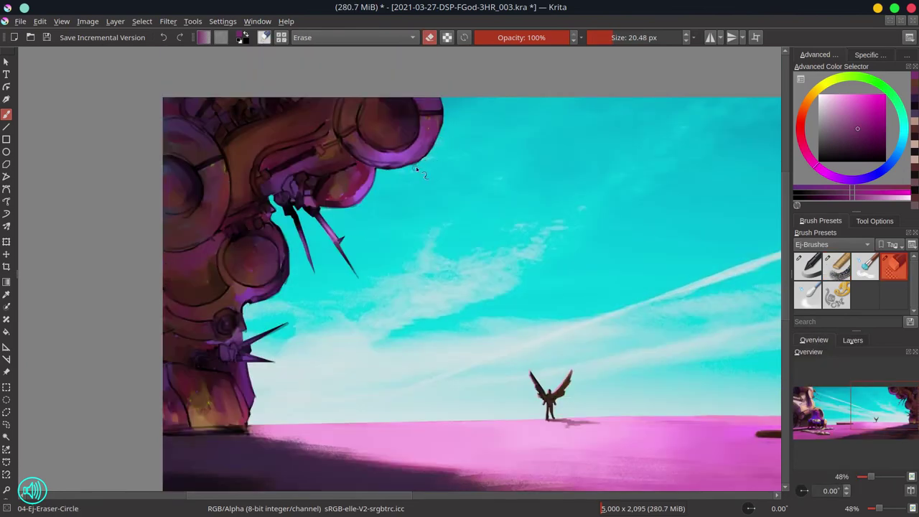
pyautogui.press('/')
pyautogui.keyDown('ctrl'); pyautogui.click(308, 212); pyautogui.keyUp('ctrl')
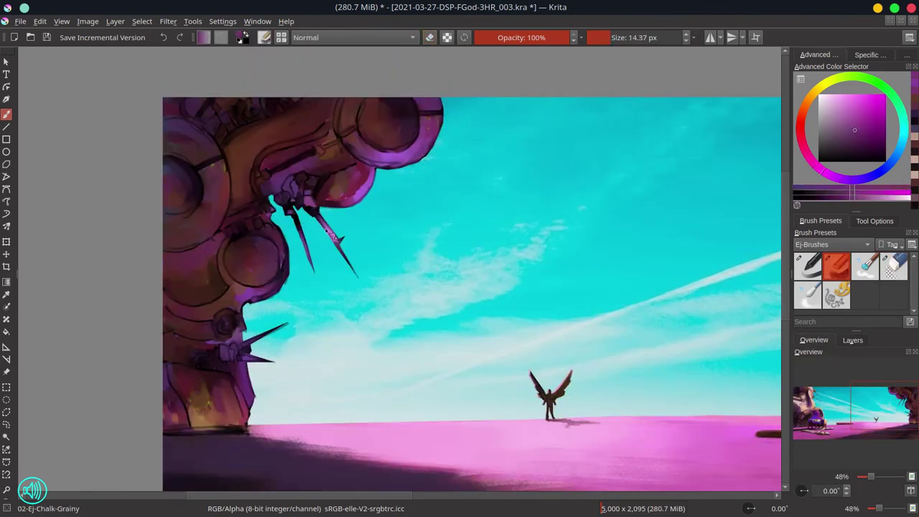
# Sample the cyan sky and a structure purple, save, and return to normal blending.
pyautogui.click(906, 56)
pyautogui.click(819, 55)
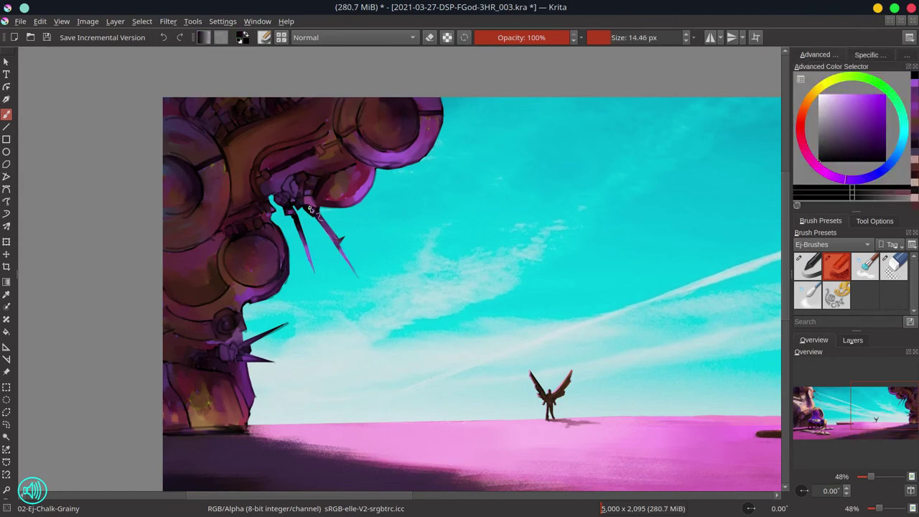
pyautogui.keyDown('ctrl'); pyautogui.click(311, 207); pyautogui.keyUp('ctrl')
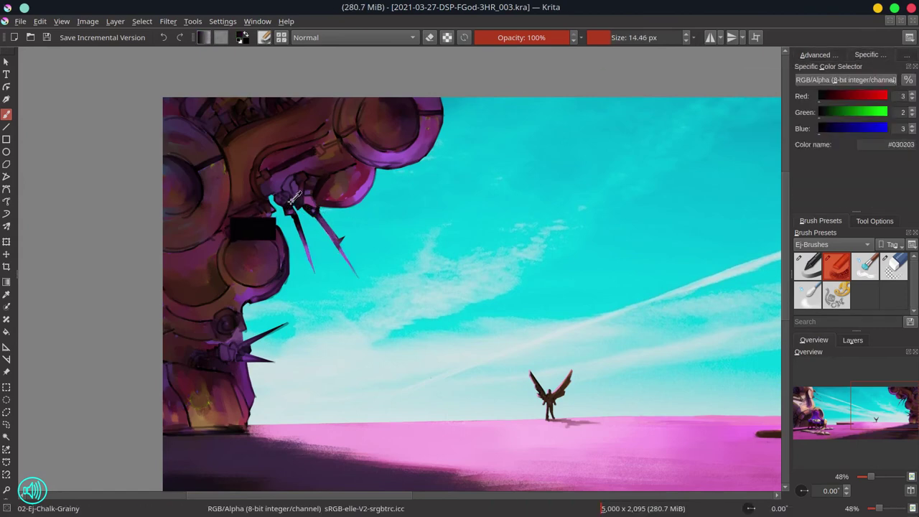
pyautogui.press('/')
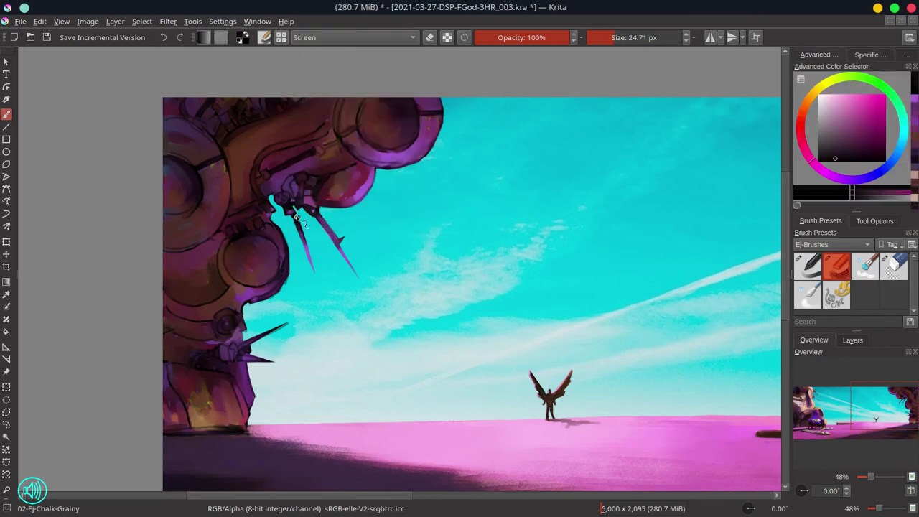
pyautogui.keyDown('ctrl'); pyautogui.click(323, 296); pyautogui.keyUp('ctrl')
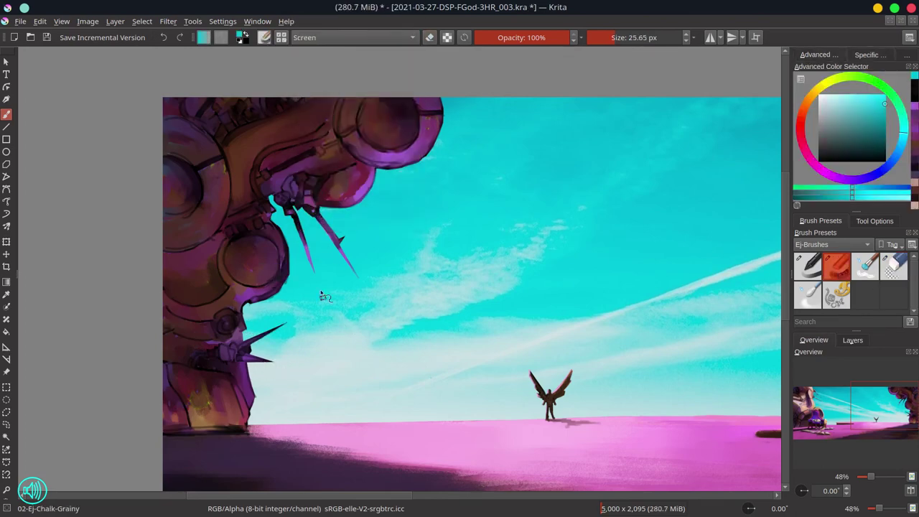
pyautogui.keyDown('ctrl'); pyautogui.click(262, 359); pyautogui.keyUp('ctrl')
pyautogui.hotkey('ctrl', 's')
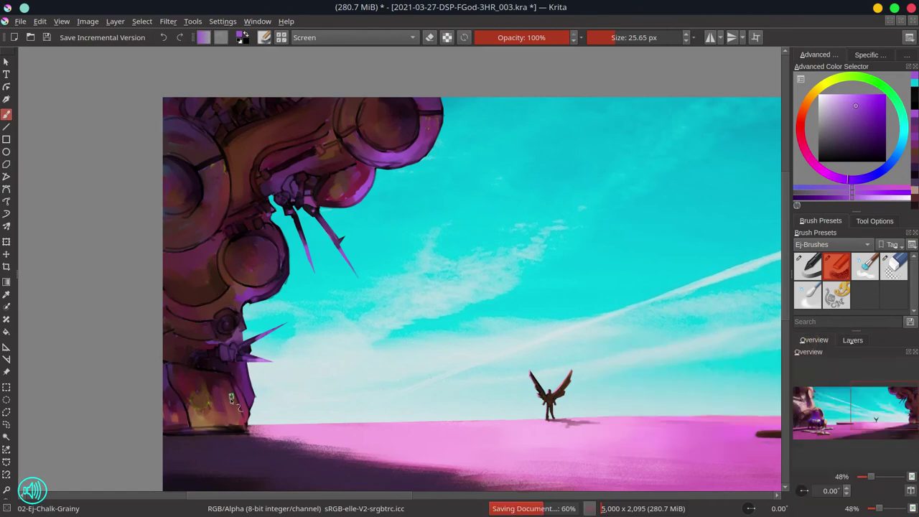
pyautogui.press('/')
# Paint dark purple and dark red strokes along the structure's base.
pyautogui.moveTo(230, 430)
pyautogui.mouseDown()
pyautogui.moveTo(164, 434)
pyautogui.moveTo(185, 423)
pyautogui.moveTo(235, 427)
pyautogui.moveTo(255, 406)
pyautogui.mouseUp()
pyautogui.keyDown('ctrl'); pyautogui.click(189, 424); pyautogui.keyUp('ctrl')
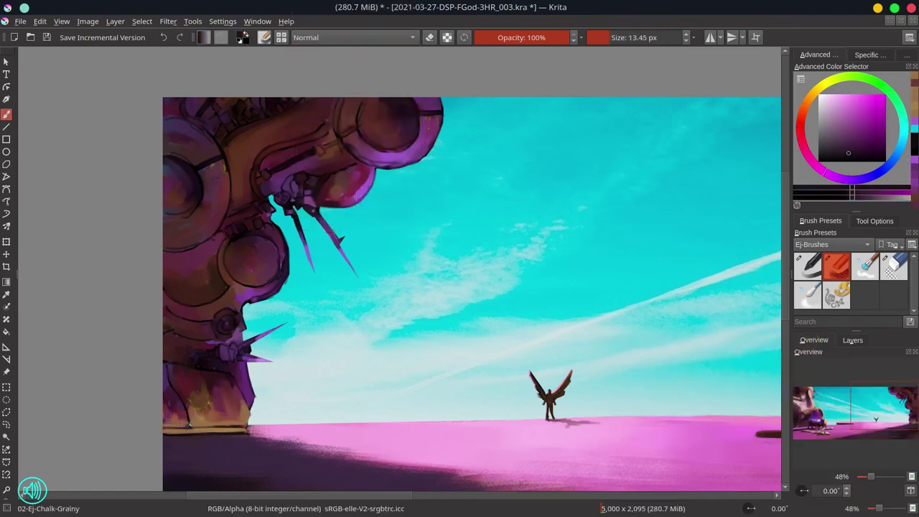
pyautogui.keyDown('ctrl'); pyautogui.click(190, 424); pyautogui.keyUp('ctrl')
pyautogui.keyDown('ctrl'); pyautogui.click(203, 436); pyautogui.keyUp('ctrl')
pyautogui.keyDown('ctrl'); pyautogui.click(199, 409); pyautogui.keyUp('ctrl')
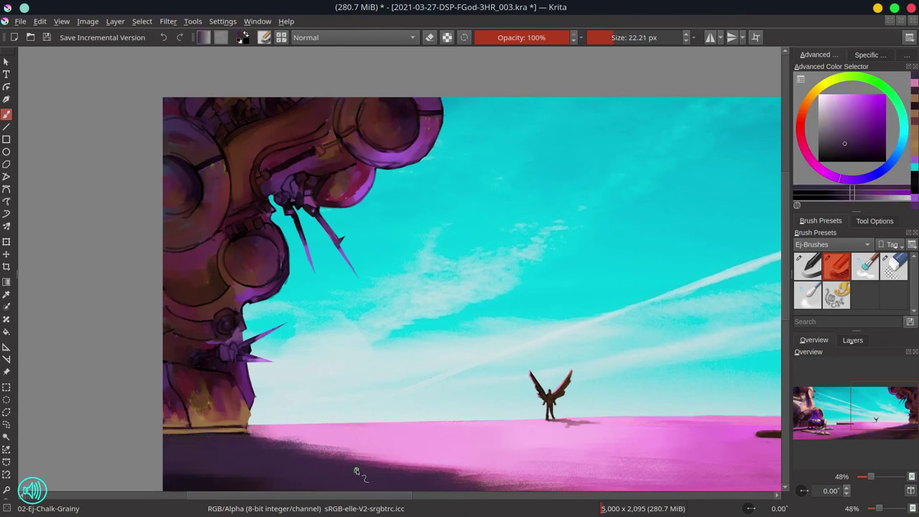
pyautogui.keyDown('ctrl'); pyautogui.click(196, 382); pyautogui.keyUp('ctrl')
pyautogui.moveTo(190, 415); pyautogui.dragTo(215, 396)
pyautogui.keyDown('ctrl'); pyautogui.click(216, 396); pyautogui.keyUp('ctrl')
pyautogui.moveTo(173, 442); pyautogui.dragTo(185, 433)
pyautogui.keyDown('ctrl'); pyautogui.click(199, 388); pyautogui.keyUp('ctrl')
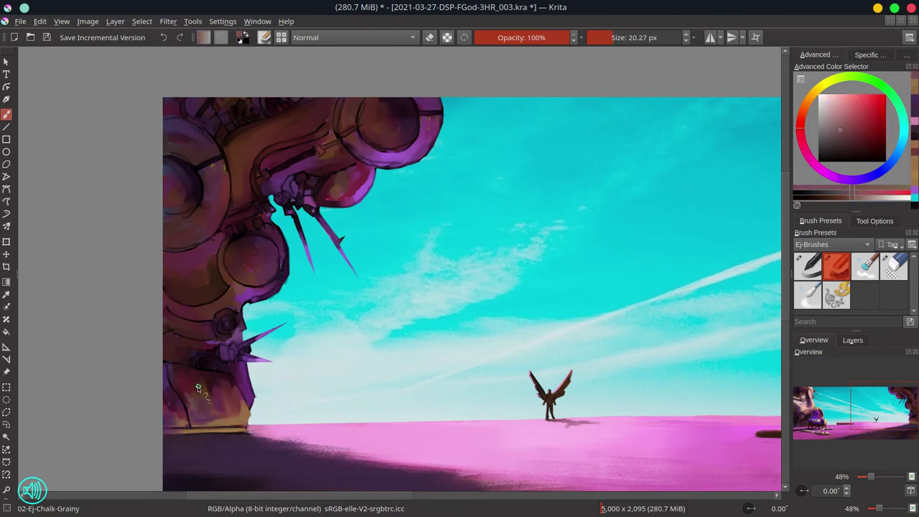
# Paint dark reddish-pink over the structure's base.
pyautogui.keyDown('ctrl'); pyautogui.click(198, 387); pyautogui.keyUp('ctrl')
pyautogui.keyDown('ctrl'); pyautogui.click(209, 425); pyautogui.keyUp('ctrl')
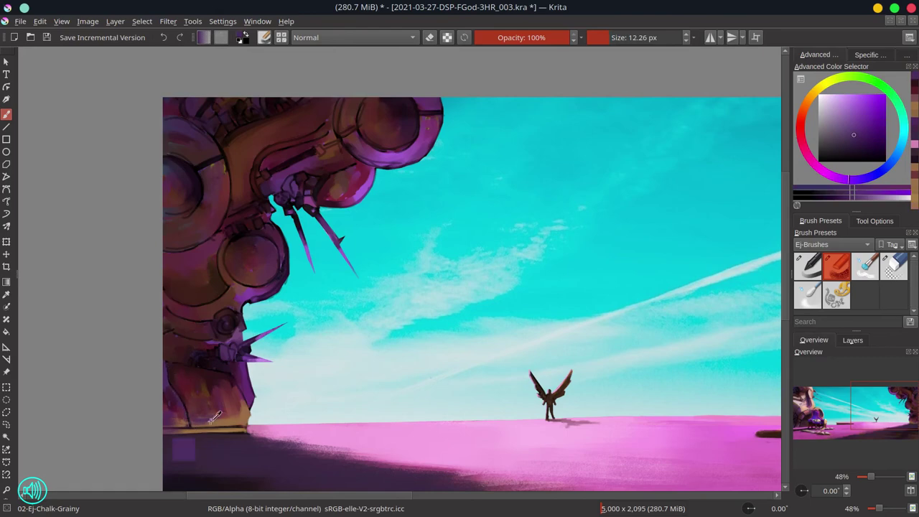
pyautogui.keyDown('ctrl'); pyautogui.click(191, 416); pyautogui.keyUp('ctrl')
pyautogui.keyDown('ctrl'); pyautogui.click(187, 397); pyautogui.keyUp('ctrl')
pyautogui.moveTo(217, 373); pyautogui.dragTo(236, 381)
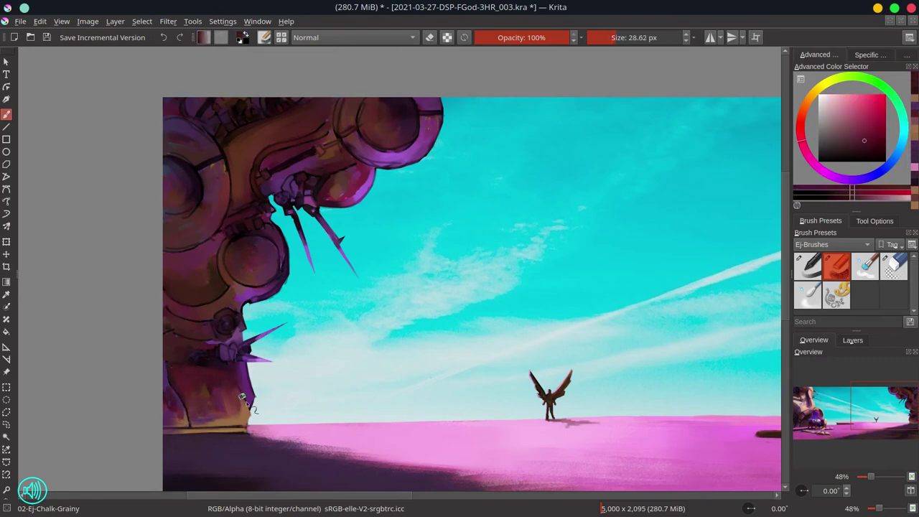
# Paint darker purple on the structure's lower left.
pyautogui.keyDown('ctrl'); pyautogui.click(197, 394); pyautogui.keyUp('ctrl')
pyautogui.keyDown('ctrl'); pyautogui.click(251, 375); pyautogui.keyUp('ctrl')
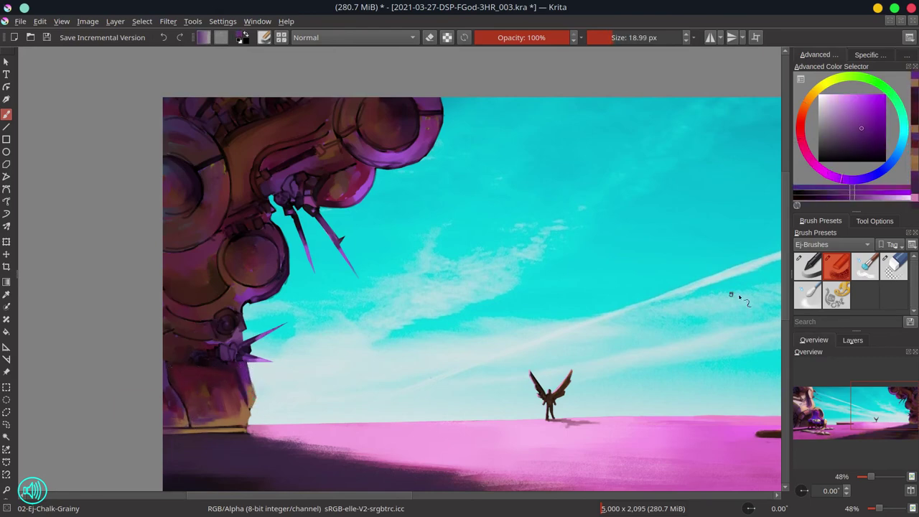
pyautogui.keyDown('ctrl'); pyautogui.click(253, 391); pyautogui.keyUp('ctrl')
pyautogui.keyDown('ctrl'); pyautogui.click(247, 402); pyautogui.keyUp('ctrl')
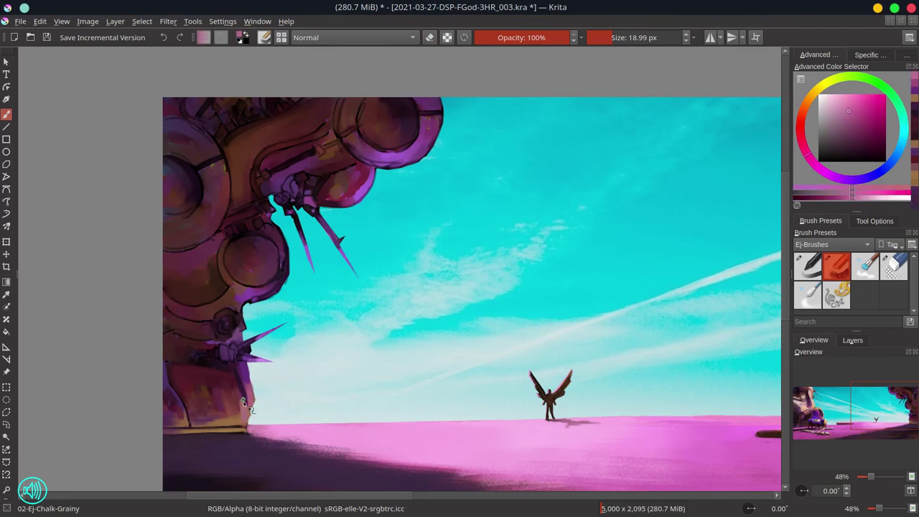
pyautogui.keyDown('ctrl'); pyautogui.click(183, 384); pyautogui.keyUp('ctrl')
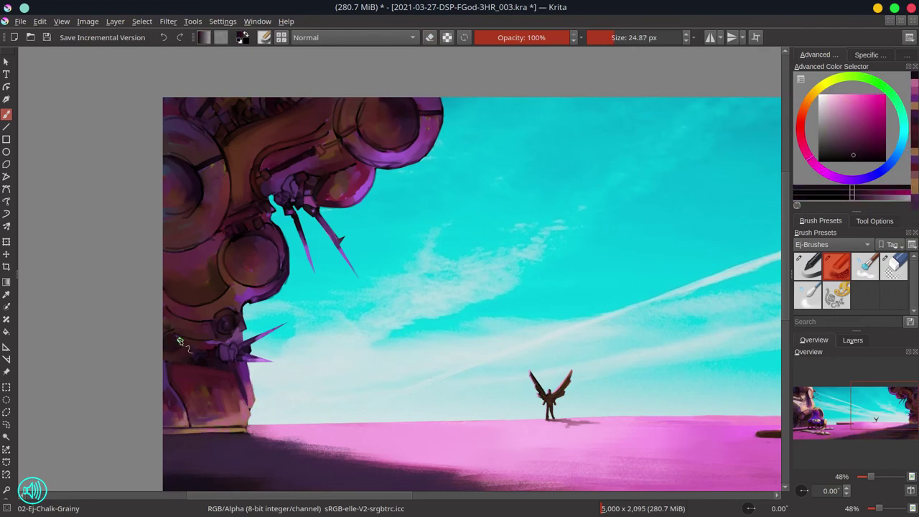
pyautogui.moveTo(180, 338); pyautogui.dragTo(180, 339)
# Paint small dark details and a dusty red lit band beneath the lower spikes.
pyautogui.keyDown('ctrl'); pyautogui.click(185, 339); pyautogui.keyUp('ctrl')
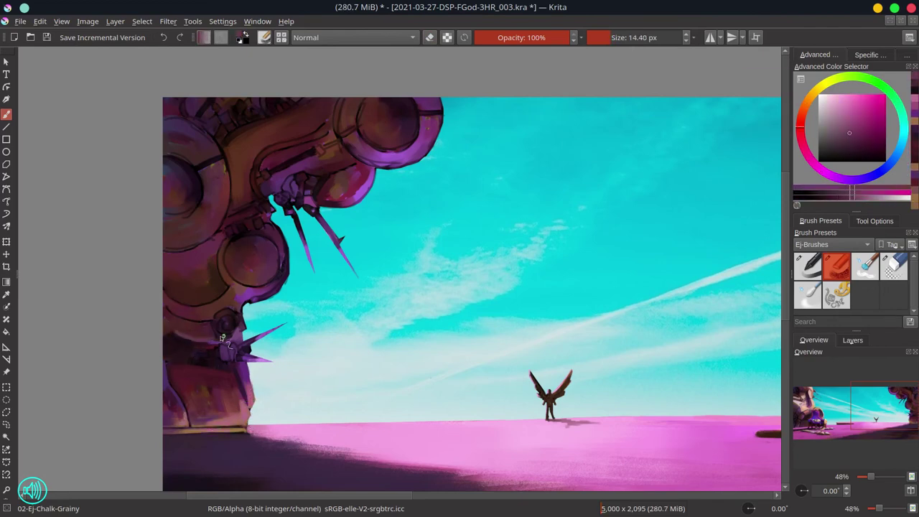
pyautogui.keyDown('ctrl'); pyautogui.click(186, 351); pyautogui.keyUp('ctrl')
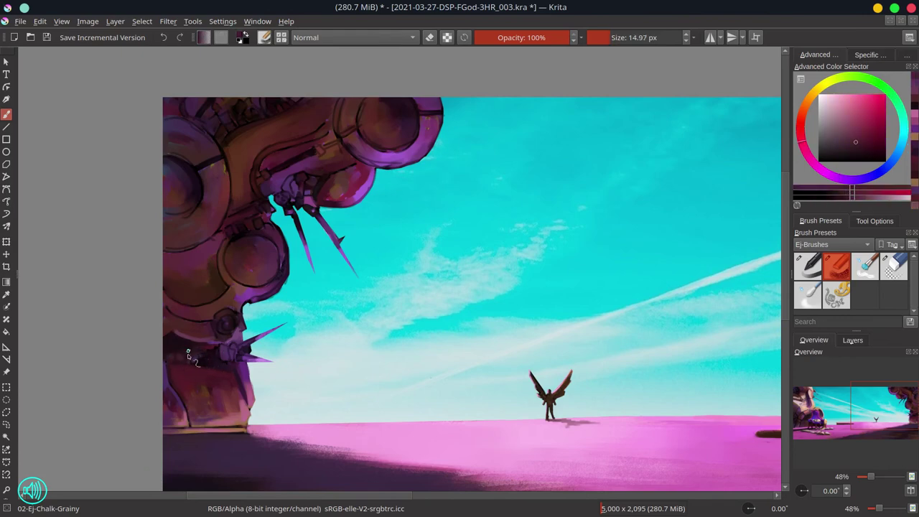
pyautogui.keyDown('ctrl'); pyautogui.click(189, 353); pyautogui.keyUp('ctrl')
pyautogui.moveTo(188, 354); pyautogui.dragTo(206, 350)
pyautogui.keyDown('ctrl'); pyautogui.click(190, 354); pyautogui.keyUp('ctrl')
pyautogui.keyDown('ctrl'); pyautogui.click(216, 362); pyautogui.keyUp('ctrl')
pyautogui.keyDown('ctrl'); pyautogui.click(226, 355); pyautogui.keyUp('ctrl')
pyautogui.keyDown('ctrl'); pyautogui.click(206, 350); pyautogui.keyUp('ctrl')
pyautogui.keyDown('ctrl'); pyautogui.click(216, 354); pyautogui.keyUp('ctrl')
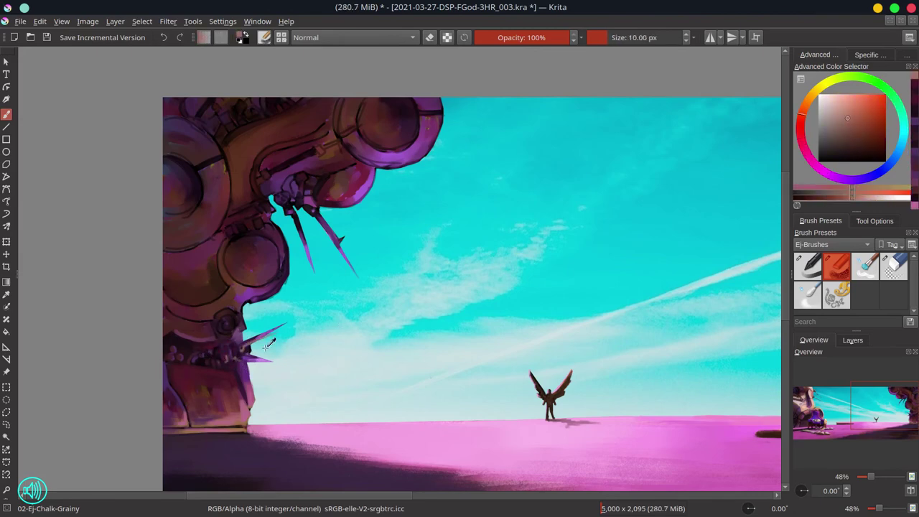
pyautogui.moveTo(205, 350)
pyautogui.mouseDown()
pyautogui.moveTo(231, 325)
pyautogui.moveTo(214, 326)
pyautogui.mouseUp()
# Paint a ring detail on the structure's lower part, save, and zoom out.
pyautogui.keyDown('ctrl'); pyautogui.click(208, 349); pyautogui.keyUp('ctrl')
pyautogui.keyDown('ctrl'); pyautogui.click(208, 349); pyautogui.keyUp('ctrl')
pyautogui.keyDown('ctrl'); pyautogui.click(216, 341); pyautogui.keyUp('ctrl')
pyautogui.keyDown('ctrl'); pyautogui.click(221, 326); pyautogui.keyUp('ctrl')
pyautogui.keyDown('ctrl'); pyautogui.click(239, 323); pyautogui.keyUp('ctrl')
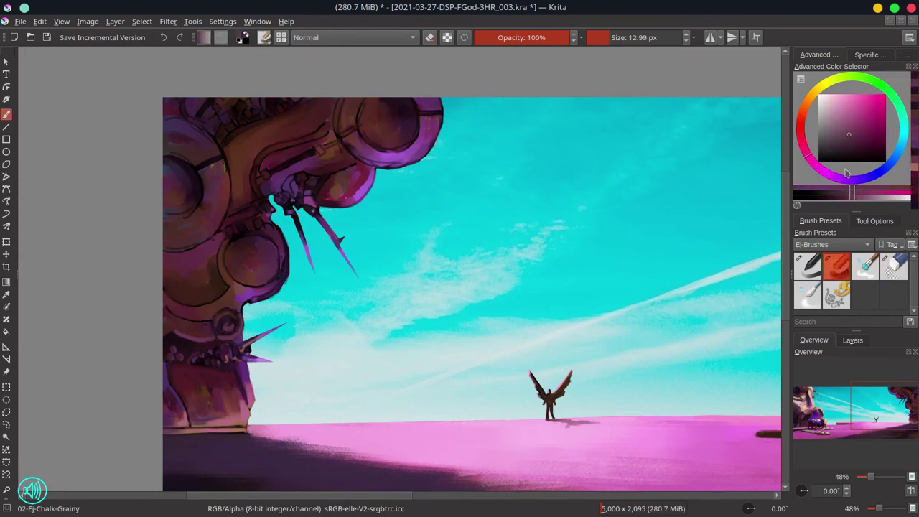
pyautogui.keyDown('ctrl'); pyautogui.click(239, 336); pyautogui.keyUp('ctrl')
pyautogui.keyDown('ctrl'); pyautogui.click(182, 378); pyautogui.keyUp('ctrl')
pyautogui.moveTo(150, 211); pyautogui.dragTo(153, 211)
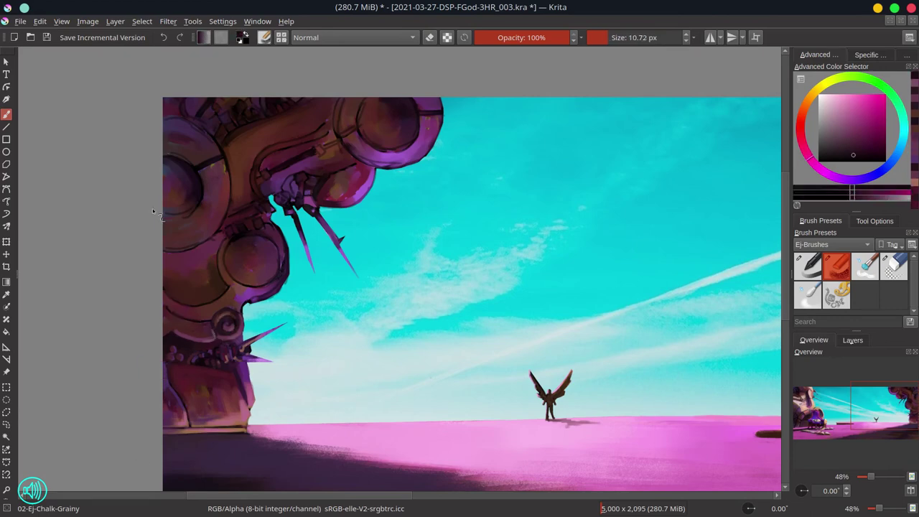
pyautogui.hotkey('ctrl', 's')
pyautogui.press('-')
pyautogui.press('-')
pyautogui.press('-')
pyautogui.press('-')
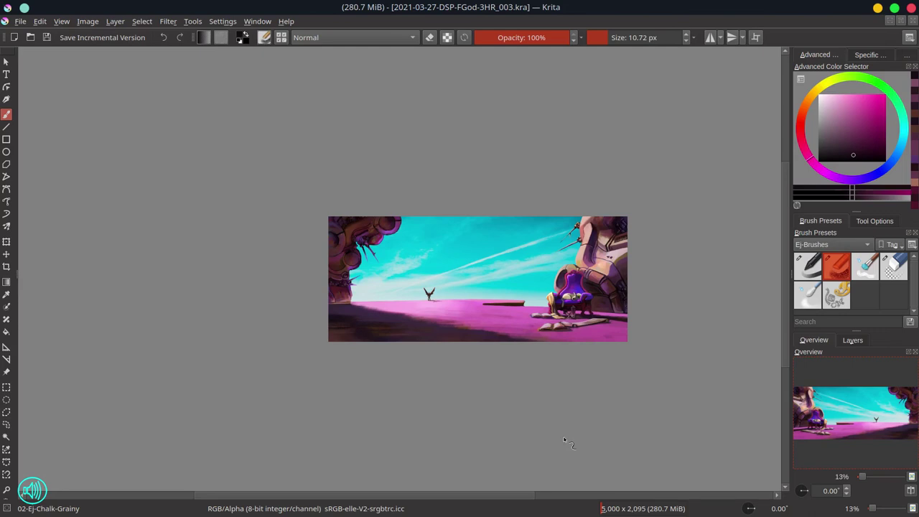
# Zoom in on the left structure and paint dark purple strokes along its edge.
pyautogui.press('2')
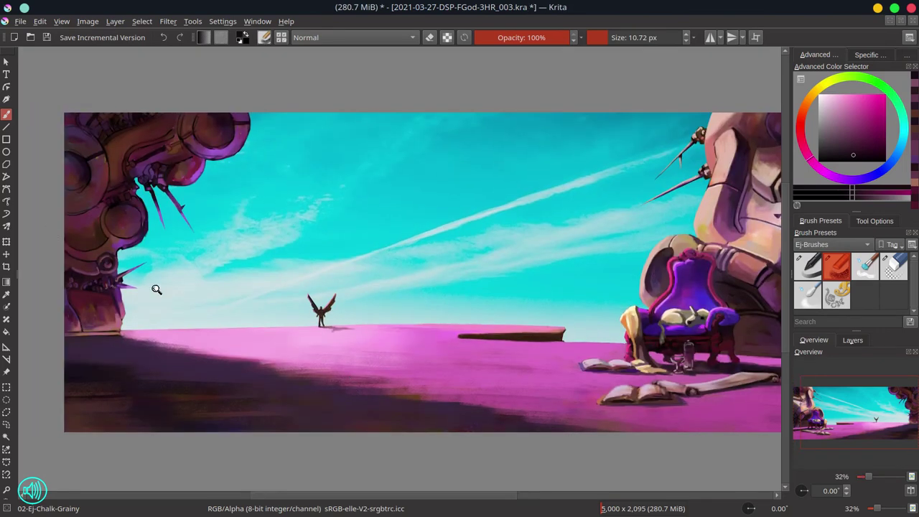
pyautogui.scroll(3, 77, 340)
pyautogui.moveTo(77, 339); pyautogui.dragTo(86, 377)
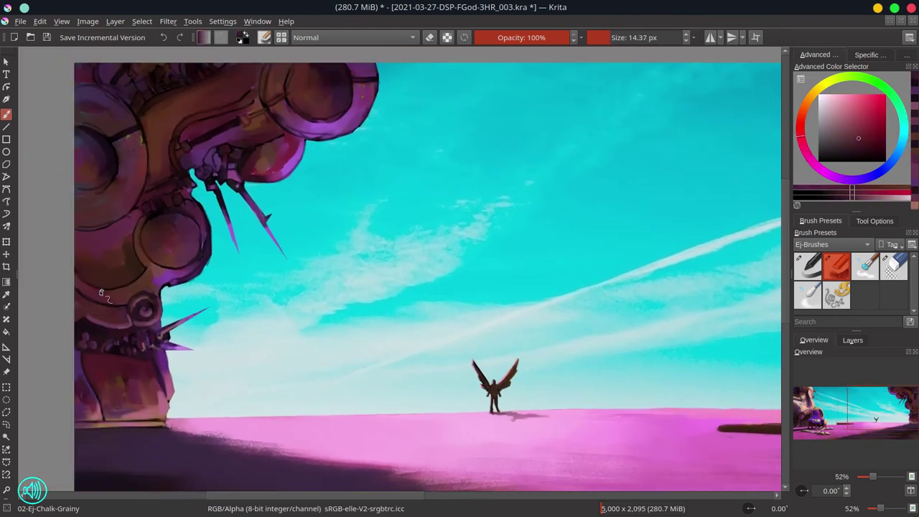
pyautogui.press(']')
pyautogui.press(']')
pyautogui.press('[')
pyautogui.press('[')
pyautogui.press('[')
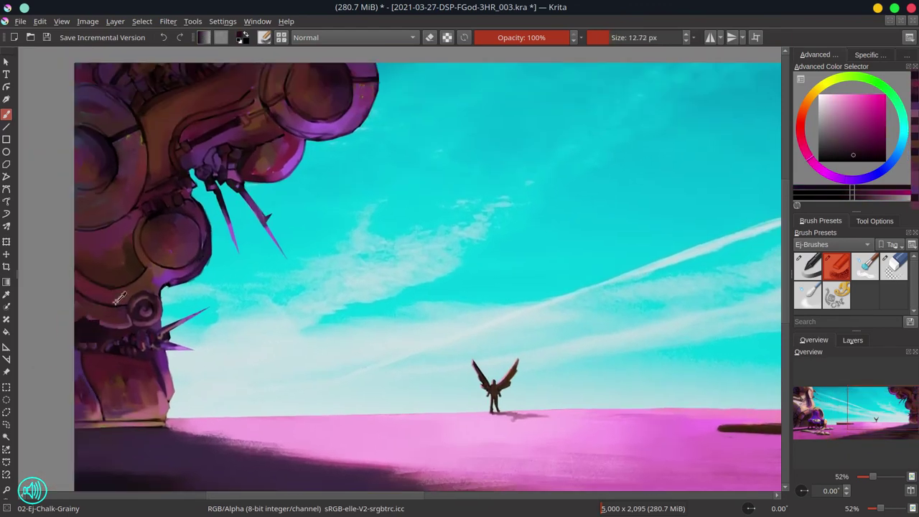
pyautogui.press('[')
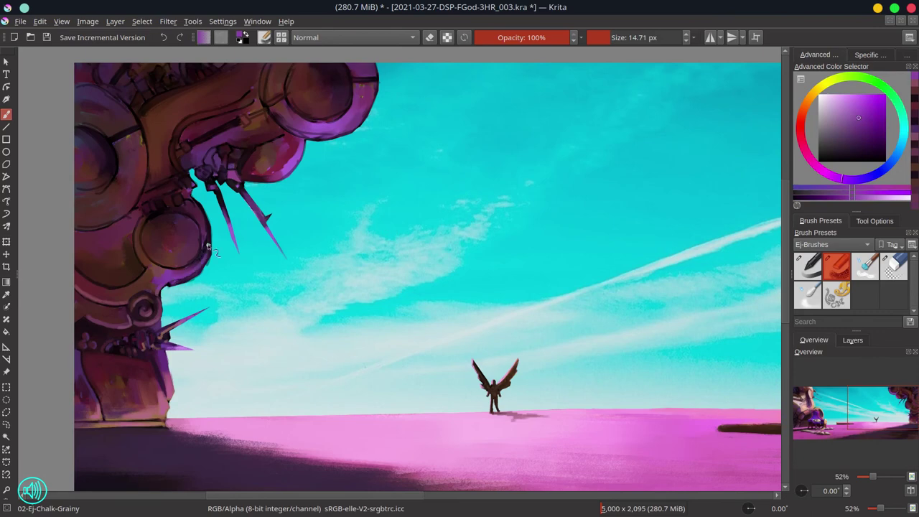
pyautogui.keyDown('ctrl'); pyautogui.click(164, 294); pyautogui.keyUp('ctrl')
pyautogui.press(']')
pyautogui.press(']')
pyautogui.press(']')
pyautogui.moveTo(164, 294); pyautogui.dragTo(204, 261)
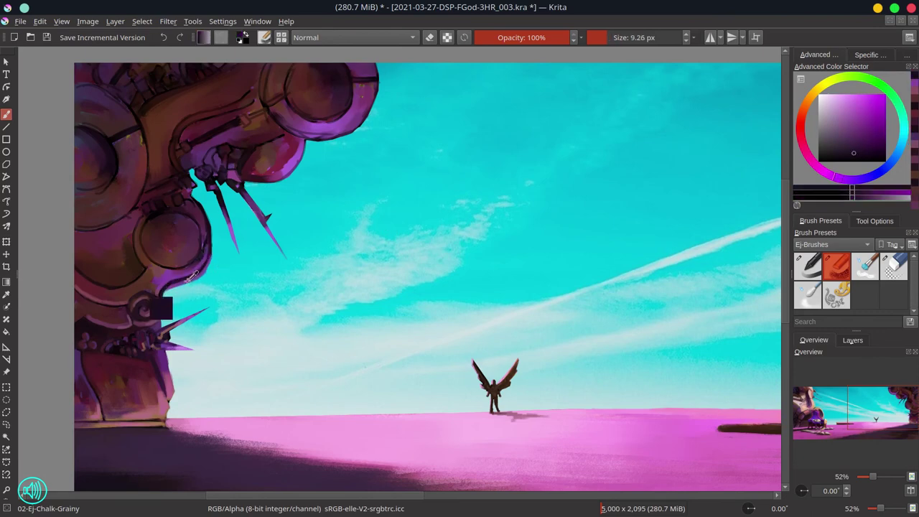
# Paint light purple on the round part and cover the dark maroon patch.
pyautogui.keyDown('ctrl'); pyautogui.click(203, 237); pyautogui.keyUp('ctrl')
pyautogui.moveTo(141, 215)
pyautogui.mouseDown()
pyautogui.moveTo(140, 267)
pyautogui.moveTo(154, 272)
pyautogui.moveTo(187, 210)
pyautogui.mouseUp()
pyautogui.keyDown('ctrl'); pyautogui.click(144, 267); pyautogui.keyUp('ctrl')
pyautogui.keyDown('ctrl'); pyautogui.click(176, 233); pyautogui.keyUp('ctrl')
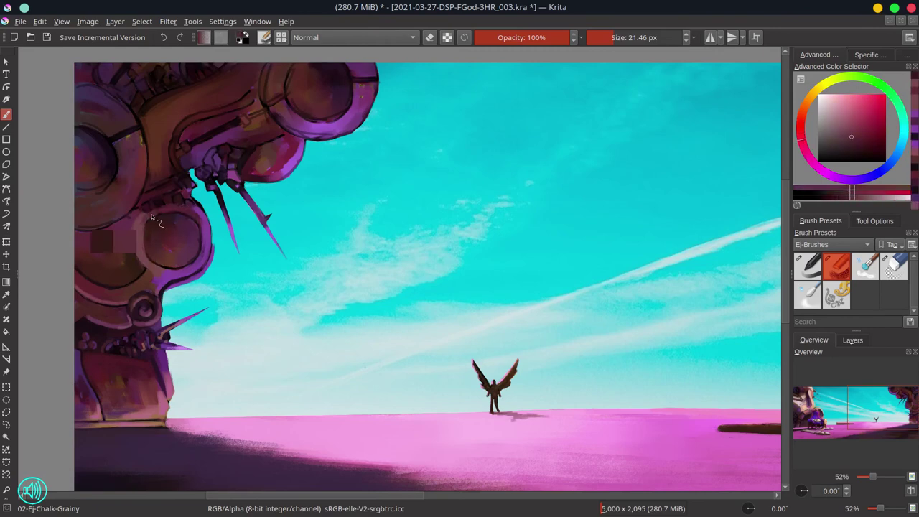
pyautogui.moveTo(94, 232); pyautogui.dragTo(147, 273)
pyautogui.keyDown('ctrl'); pyautogui.click(207, 252); pyautogui.keyUp('ctrl')
# Pick dark red and purple, shift the hue to magenta, and check notifications.
pyautogui.keyDown('ctrl'); pyautogui.click(176, 237); pyautogui.keyUp('ctrl')
pyautogui.keyDown('ctrl'); pyautogui.click(147, 248); pyautogui.keyUp('ctrl')
pyautogui.press(']')
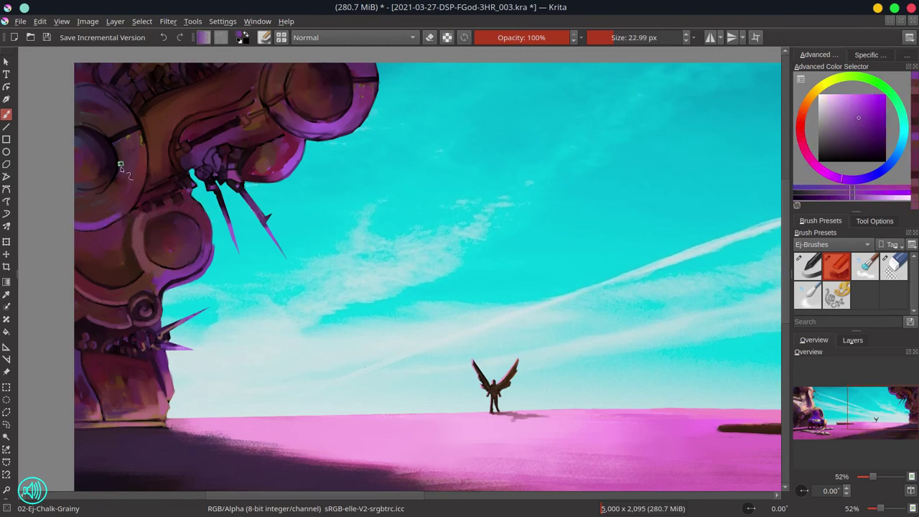
pyautogui.keyDown('ctrl'); pyautogui.click(101, 209); pyautogui.keyUp('ctrl')
pyautogui.click(814, 158)
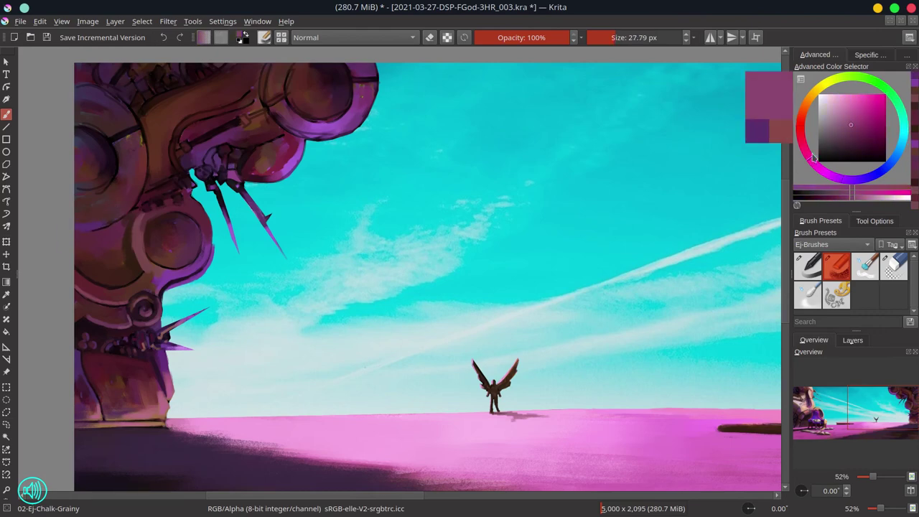
pyautogui.click(662, 12)
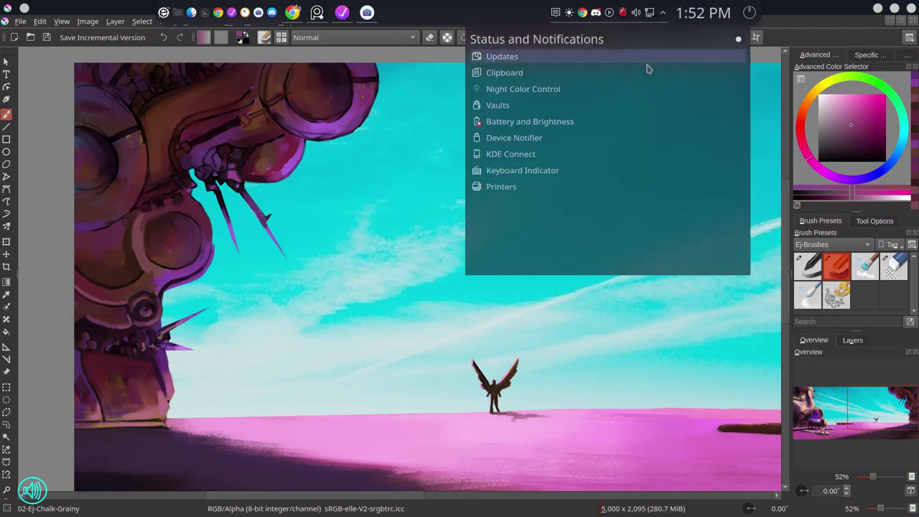
pyautogui.click(555, 12)
pyautogui.click(529, 305)
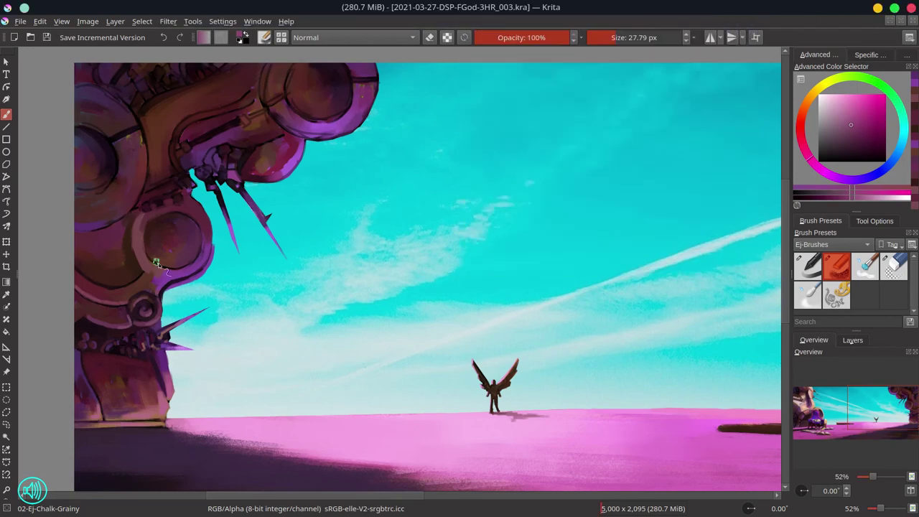
# Paint sampled pink shading along the left spiked structure's edge with the grainy chalk brush.
pyautogui.press('e')
pyautogui.scroll(1, 175, 299)
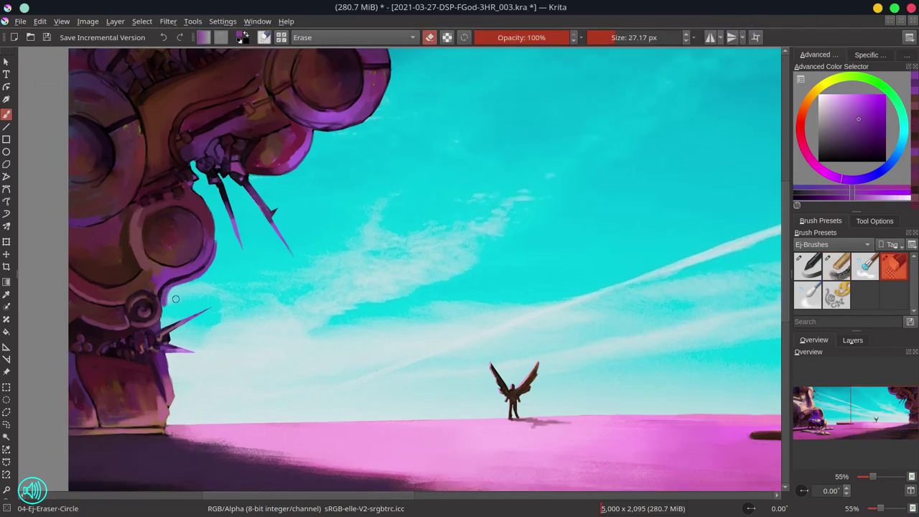
pyautogui.press('/')
pyautogui.keyDown('ctrl'); pyautogui.click(213, 246); pyautogui.keyUp('ctrl')
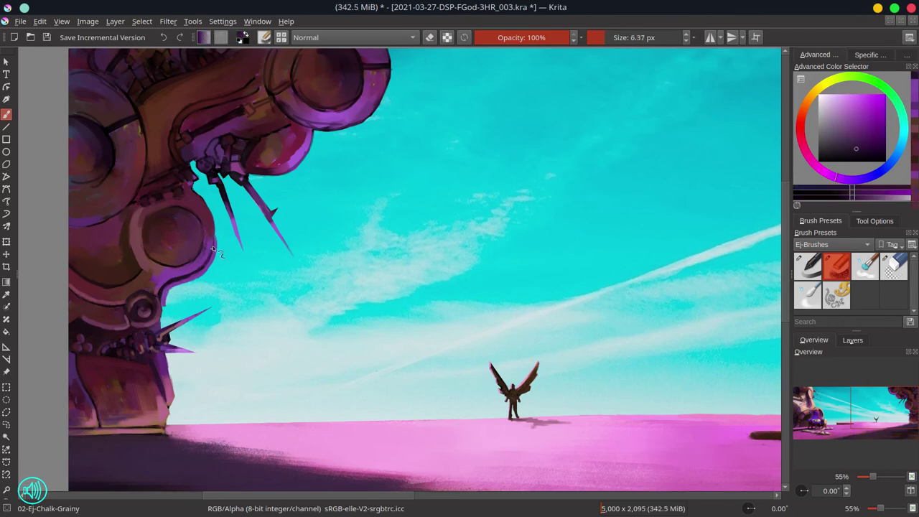
pyautogui.keyDown('ctrl'); pyautogui.click(158, 290); pyautogui.keyUp('ctrl')
pyautogui.moveTo(130, 237); pyautogui.dragTo(108, 277)
pyautogui.keyDown('ctrl'); pyautogui.click(107, 282); pyautogui.keyUp('ctrl')
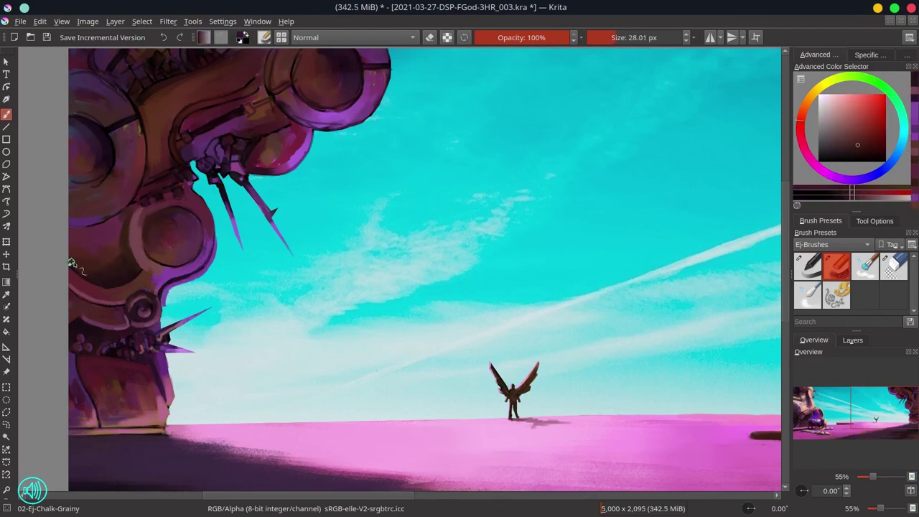
# Paint purple along the structure's rounded edge and add a dark red detail stroke.
pyautogui.keyDown('ctrl'); pyautogui.click(144, 250); pyautogui.keyUp('ctrl')
pyautogui.keyDown('ctrl'); pyautogui.click(144, 221); pyautogui.keyUp('ctrl')
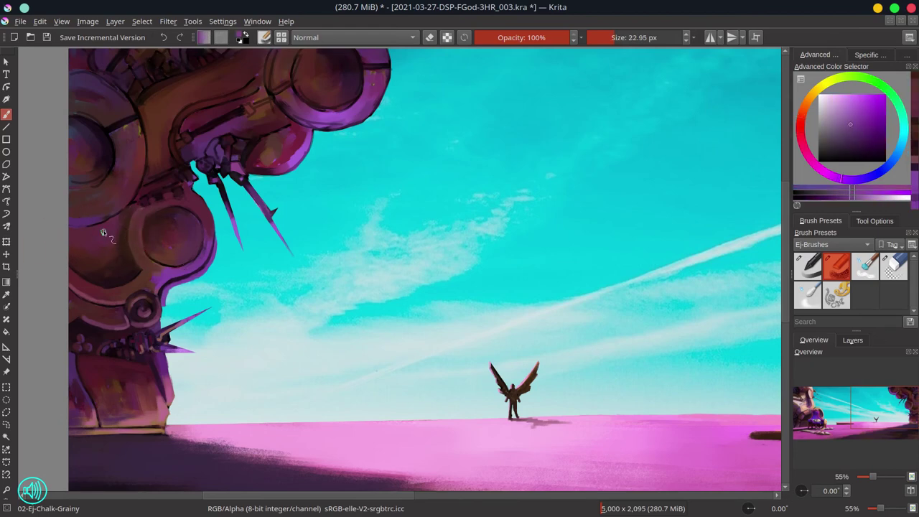
pyautogui.moveTo(104, 232)
pyautogui.mouseDown()
pyautogui.moveTo(89, 227)
pyautogui.moveTo(98, 211)
pyautogui.mouseUp()
pyautogui.keyDown('ctrl'); pyautogui.click(99, 211); pyautogui.keyUp('ctrl')
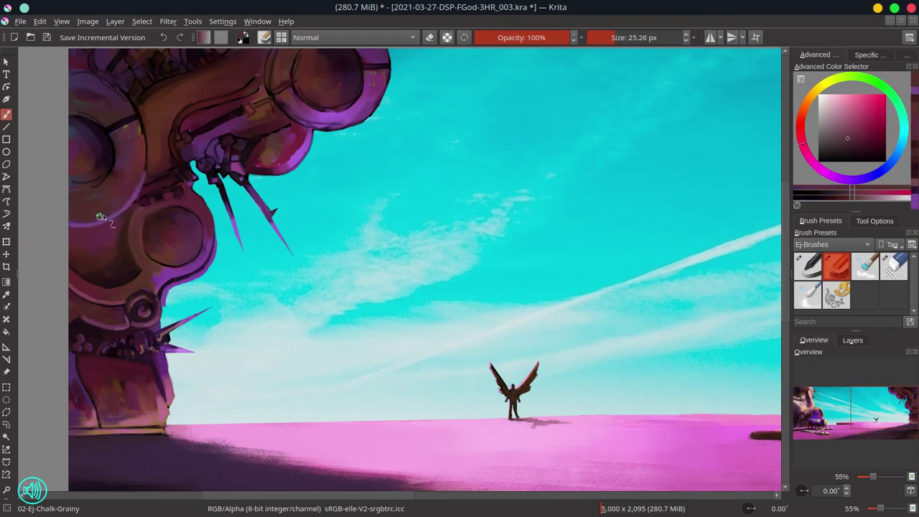
pyautogui.keyDown('ctrl'); pyautogui.click(130, 270); pyautogui.keyUp('ctrl')
pyautogui.moveTo(130, 270)
pyautogui.mouseDown()
pyautogui.moveTo(148, 221)
pyautogui.moveTo(180, 246)
pyautogui.moveTo(205, 252)
pyautogui.mouseUp()
# Add purple strokes near the structure's base and lighter highlights above them.
pyautogui.keyDown('ctrl'); pyautogui.click(171, 210); pyautogui.keyUp('ctrl')
pyautogui.keyDown('ctrl'); pyautogui.click(156, 226); pyautogui.keyUp('ctrl')
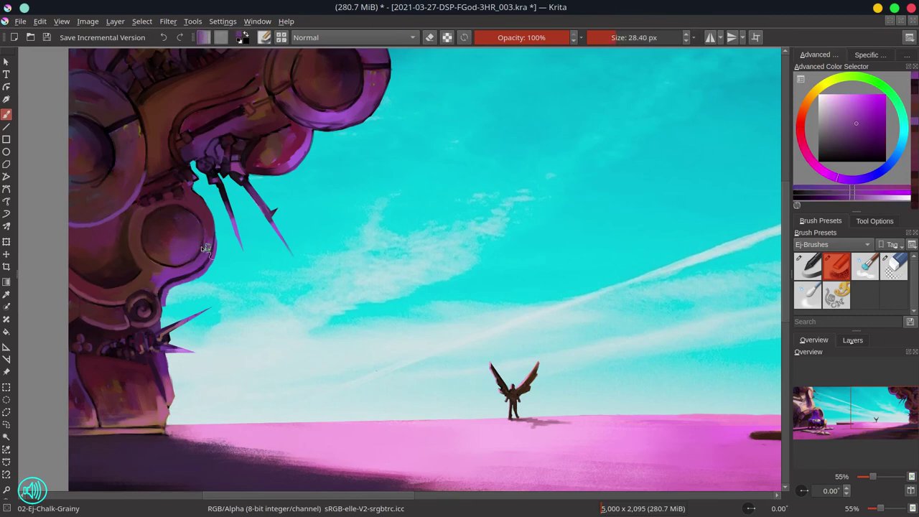
pyautogui.keyDown('ctrl'); pyautogui.click(128, 275); pyautogui.keyUp('ctrl')
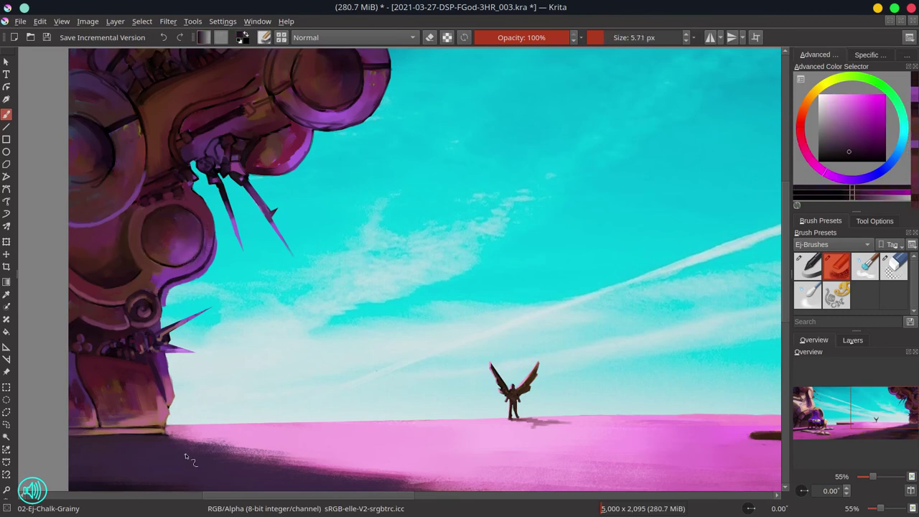
pyautogui.keyDown('ctrl'); pyautogui.click(138, 263); pyautogui.keyUp('ctrl')
pyautogui.moveTo(137, 263); pyautogui.dragTo(159, 215)
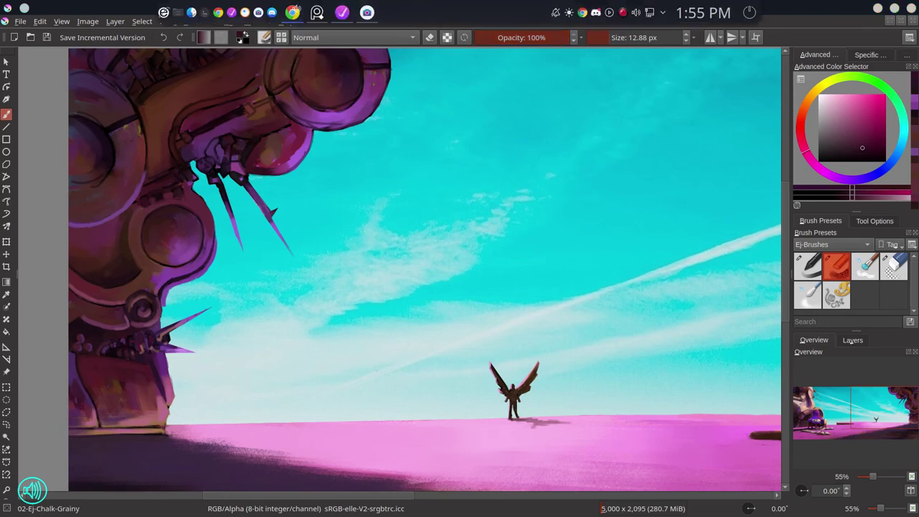
pyautogui.keyDown('ctrl'); pyautogui.click(91, 308); pyautogui.keyUp('ctrl')
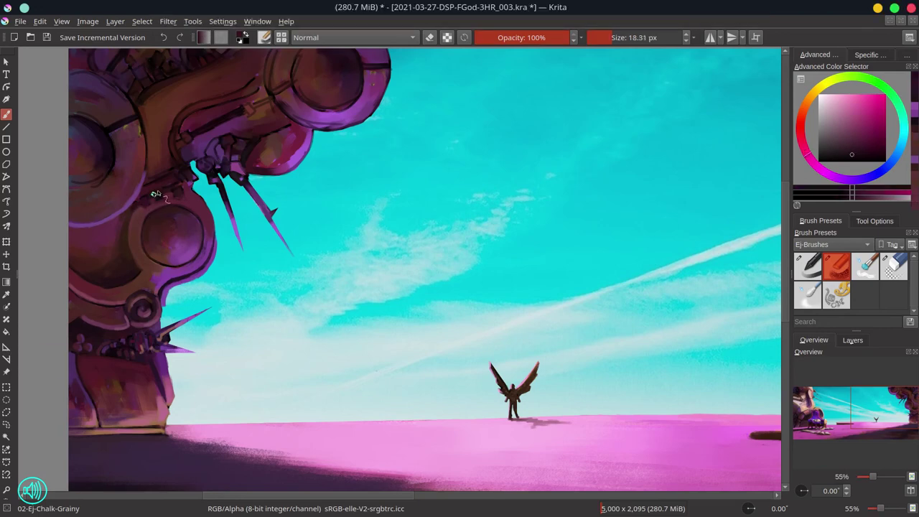
pyautogui.moveTo(156, 218)
pyautogui.mouseDown()
pyautogui.moveTo(182, 203)
pyautogui.moveTo(163, 199)
pyautogui.moveTo(178, 167)
pyautogui.mouseUp()
# Touch up the structure's edge with sampled red and purple chalk.
pyautogui.keyDown('ctrl'); pyautogui.click(182, 203); pyautogui.keyUp('ctrl')
pyautogui.keyDown('ctrl'); pyautogui.click(181, 203); pyautogui.keyUp('ctrl')
pyautogui.keyDown('ctrl'); pyautogui.click(177, 166); pyautogui.keyUp('ctrl')
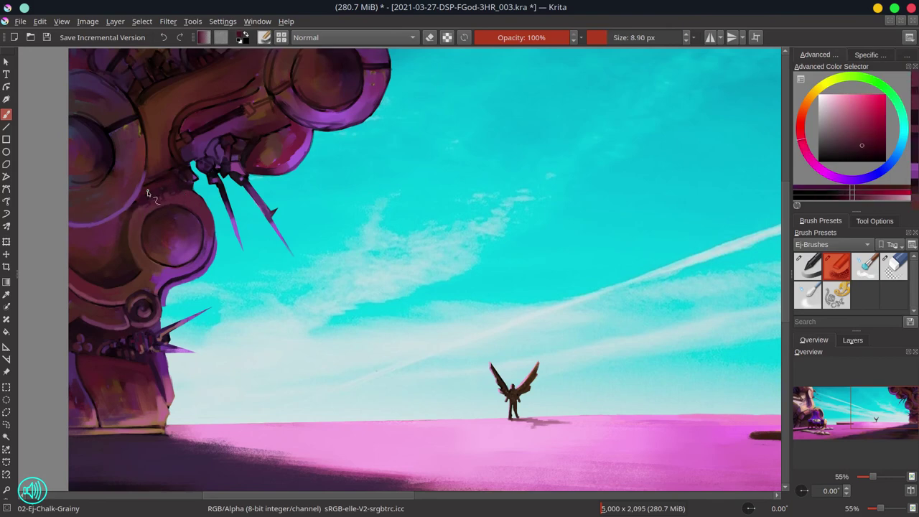
pyautogui.keyDown('ctrl'); pyautogui.click(194, 179); pyautogui.keyUp('ctrl')
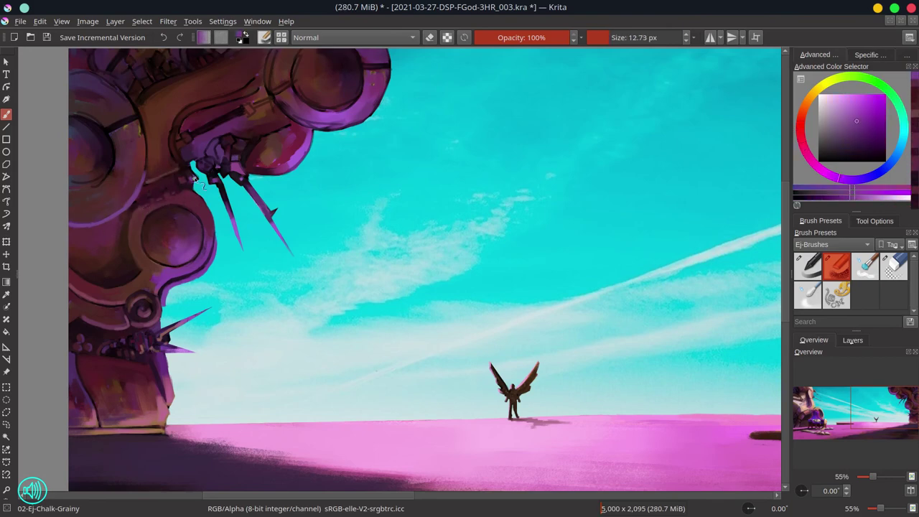
pyautogui.press('e')
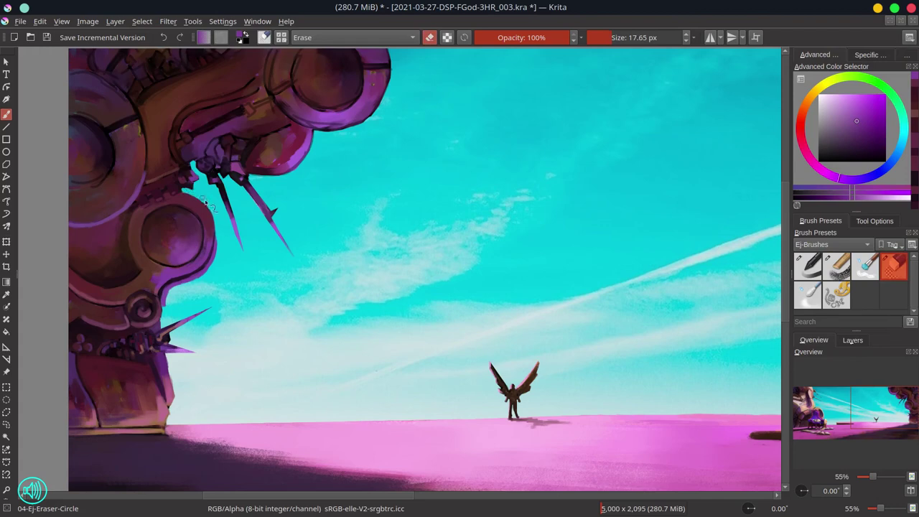
pyautogui.press('e')
pyautogui.moveTo(215, 224); pyautogui.dragTo(188, 228)
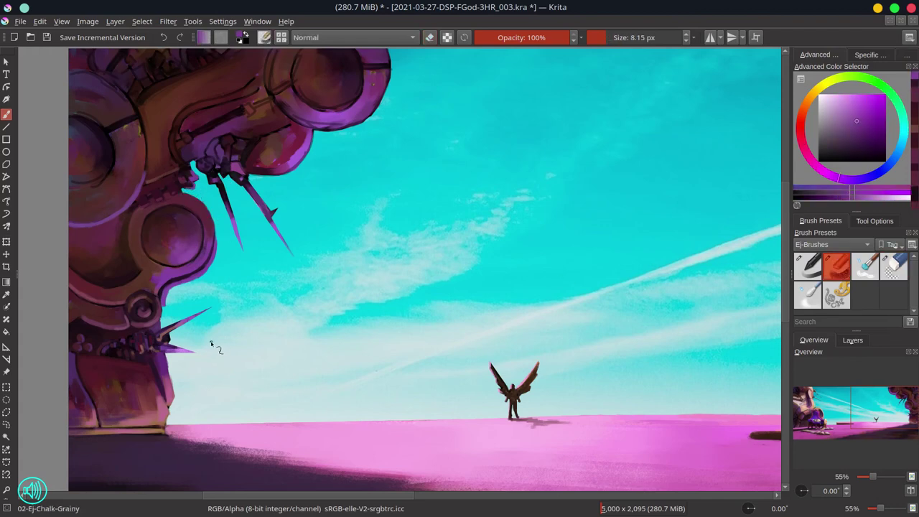
# Paint dark purple on the structure's lower part and save the painting.
pyautogui.moveTo(207, 185)
pyautogui.mouseDown()
pyautogui.moveTo(230, 219)
pyautogui.moveTo(186, 239)
pyautogui.moveTo(132, 189)
pyautogui.moveTo(122, 208)
pyautogui.mouseUp()
pyautogui.keyDown('ctrl'); pyautogui.click(167, 264); pyautogui.keyUp('ctrl')
pyautogui.moveTo(208, 308)
pyautogui.mouseDown()
pyautogui.moveTo(185, 310)
pyautogui.moveTo(213, 302)
pyautogui.mouseUp()
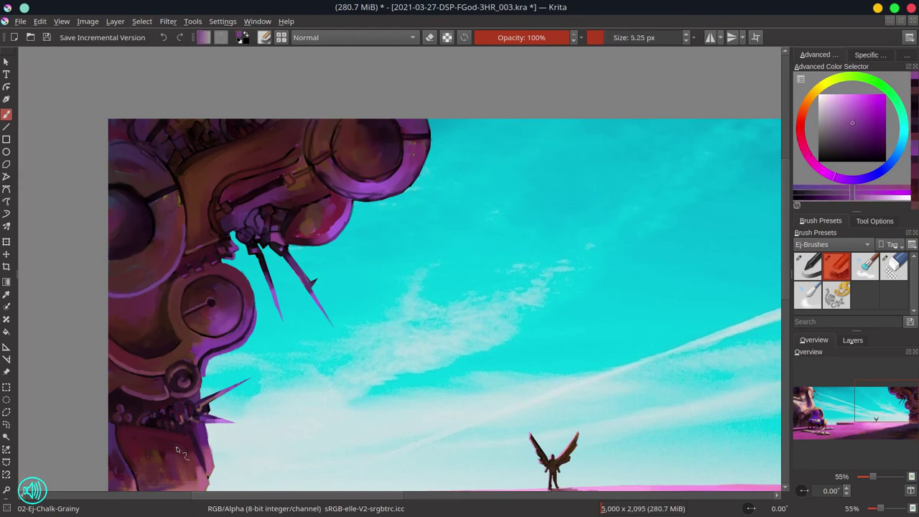
pyautogui.hotkey('ctrl', 's')
pyautogui.scroll(-5, 424, 445)
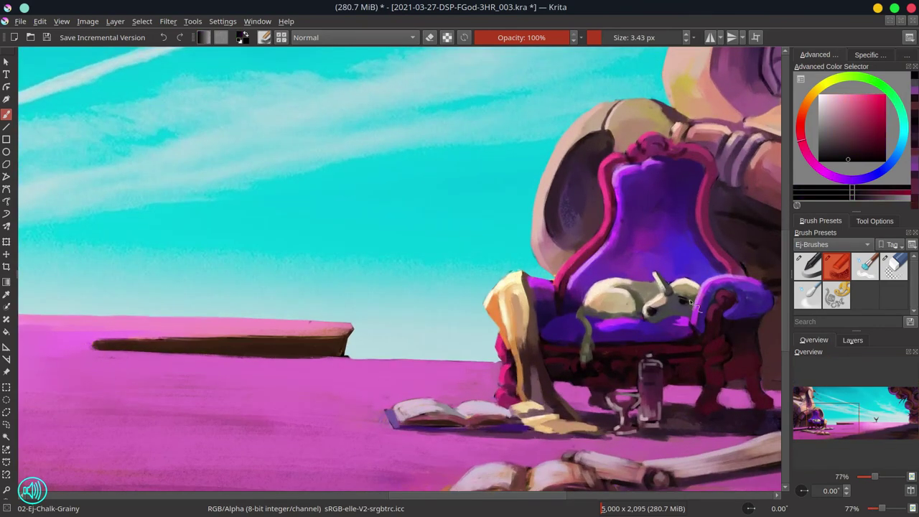
# Paint dark strokes on the sleeping creature's face and enlarge the brush slightly.
pyautogui.keyDown('ctrl'); pyautogui.click(685, 305); pyautogui.keyUp('ctrl')
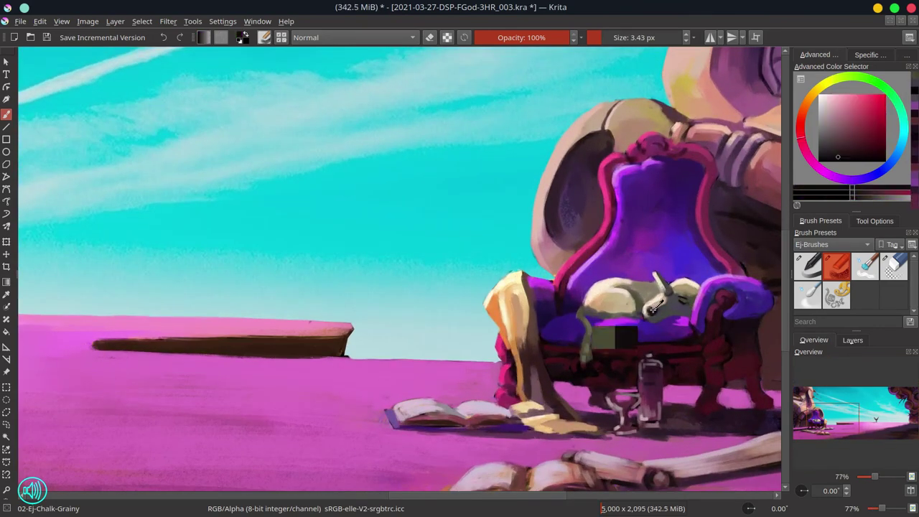
pyautogui.moveTo(650, 320); pyautogui.dragTo(679, 300)
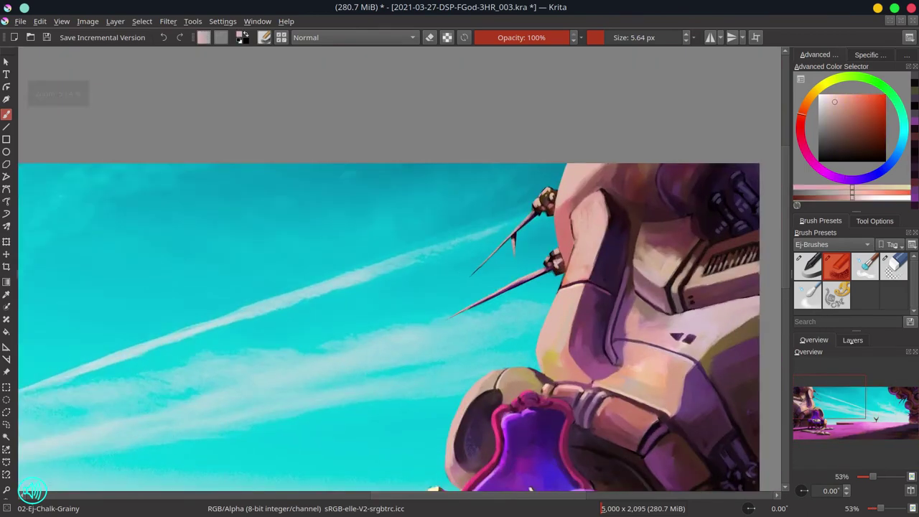
pyautogui.press(']')
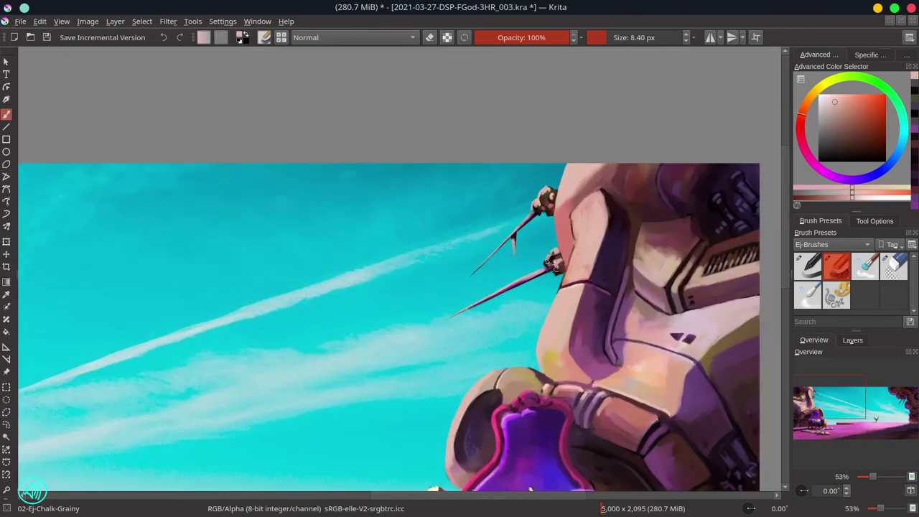
pyautogui.scroll(-5, 553, 264)
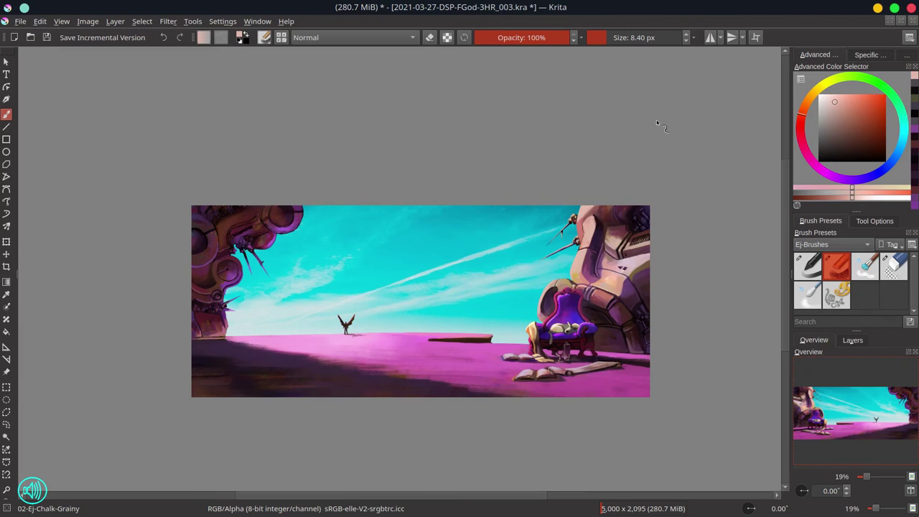
# Mirror the canvas view horizontally and pan to check the composition.
pyautogui.press('m')
pyautogui.moveTo(696, 329); pyautogui.dragTo(685, 293)
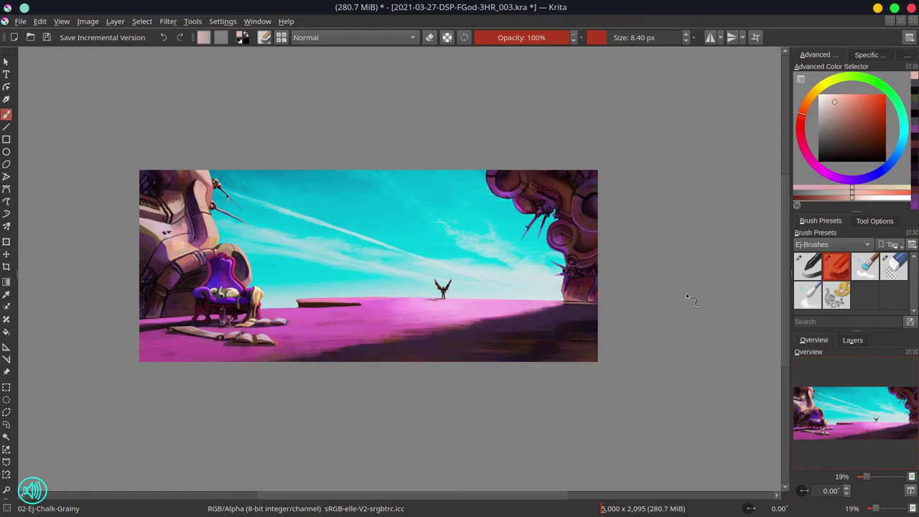
pyautogui.scroll(5, 480, 359)
# Dab dark marks on the spiked structure's base, sample mauve tones, and save.
pyautogui.keyDown('ctrl'); pyautogui.click(492, 392); pyautogui.keyUp('ctrl')
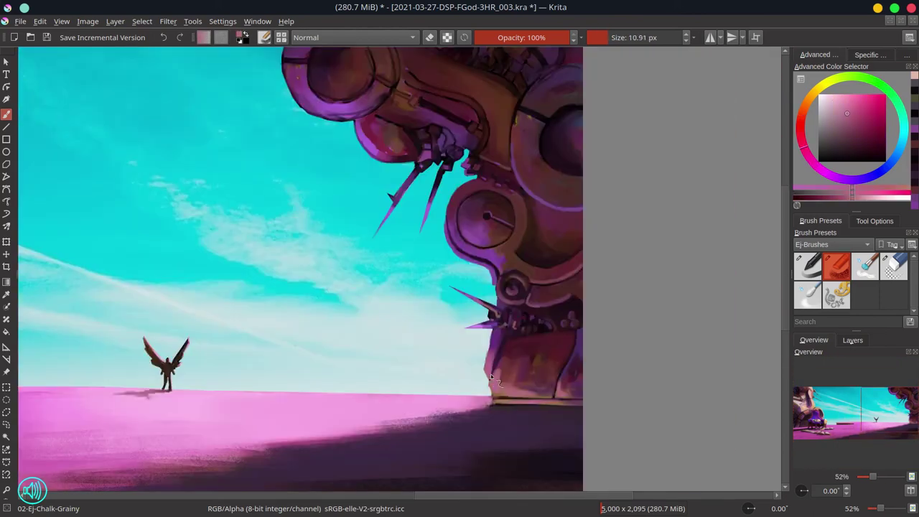
pyautogui.keyDown('ctrl'); pyautogui.click(493, 399); pyautogui.keyUp('ctrl')
pyautogui.click(537, 360)
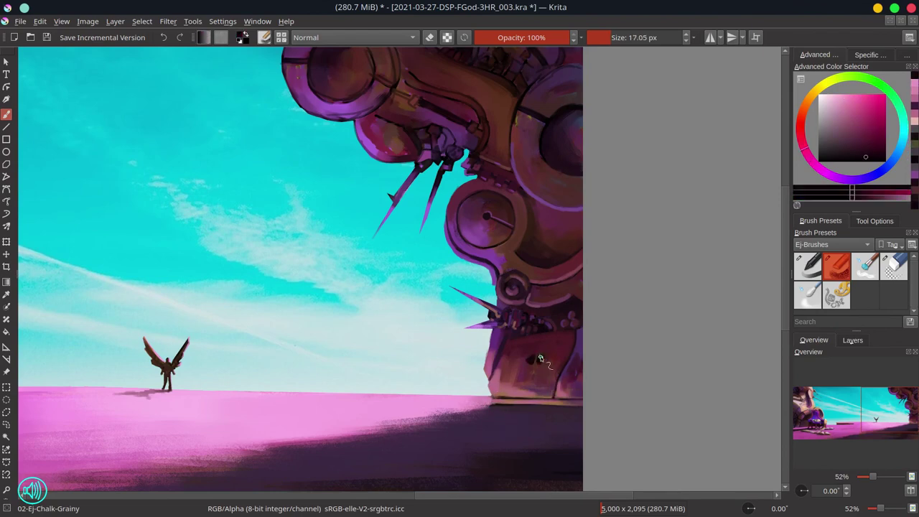
pyautogui.keyDown('ctrl'); pyautogui.click(531, 359); pyautogui.keyUp('ctrl')
pyautogui.scroll(2, 527, 216)
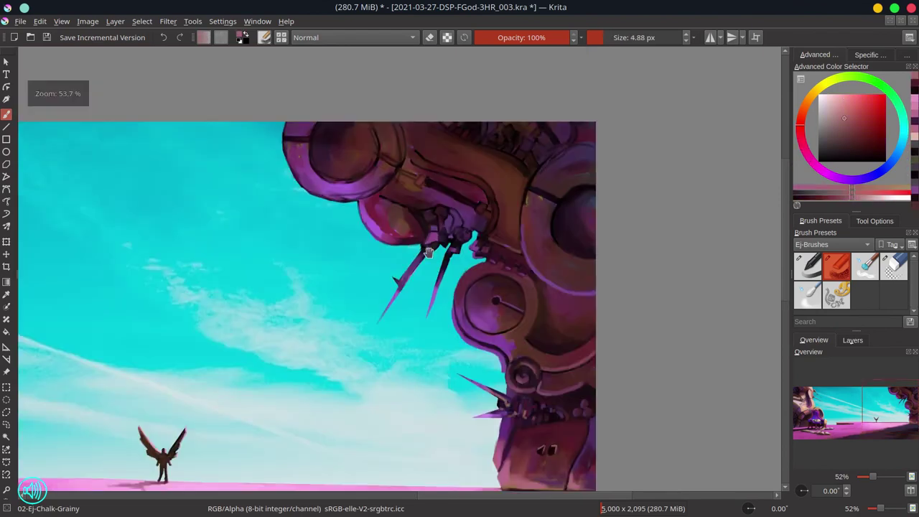
pyautogui.keyDown('ctrl'); pyautogui.click(526, 201); pyautogui.keyUp('ctrl')
pyautogui.keyDown('ctrl'); pyautogui.click(527, 201); pyautogui.keyUp('ctrl')
pyautogui.keyDown('ctrl'); pyautogui.click(561, 163); pyautogui.keyUp('ctrl')
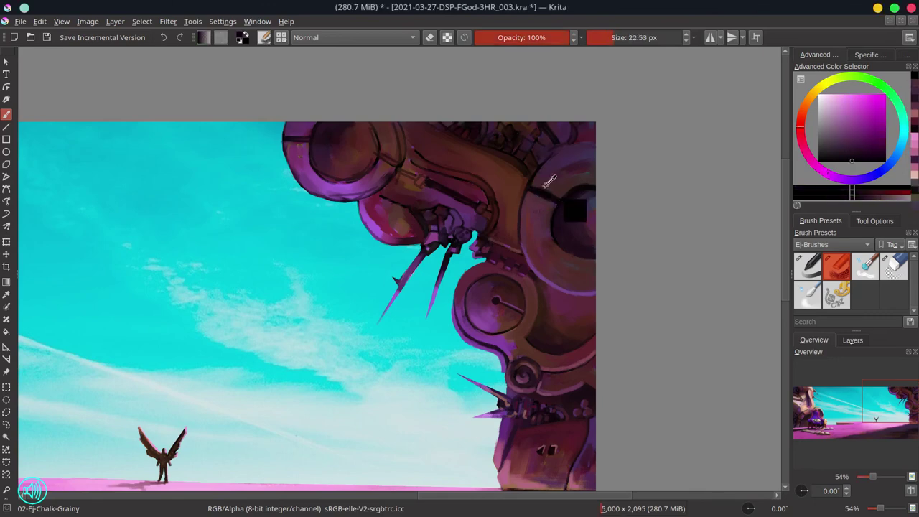
pyautogui.keyDown('ctrl'); pyautogui.click(566, 221); pyautogui.keyUp('ctrl')
pyautogui.keyDown('ctrl'); pyautogui.click(562, 149); pyautogui.keyUp('ctrl')
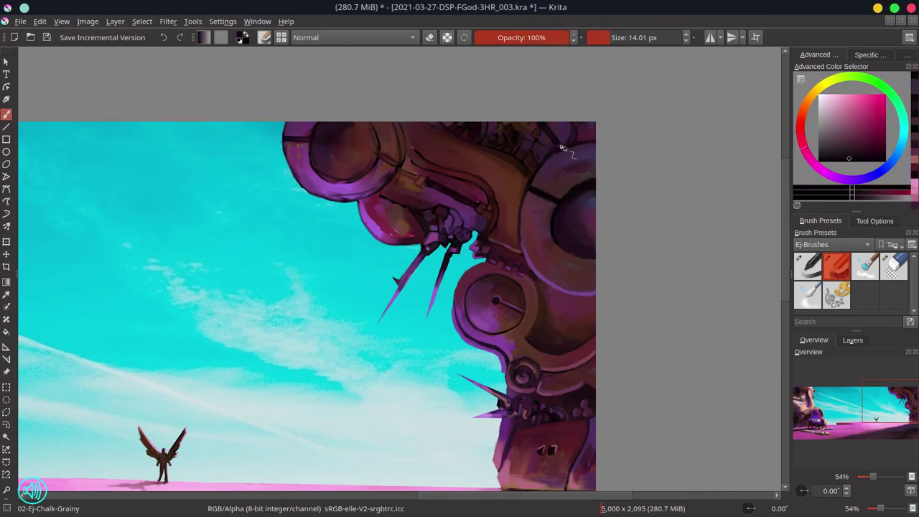
pyautogui.hotkey('ctrl', 's')
# Paint dark strokes along the structure's outer edge and sample a dark brownish red.
pyautogui.keyDown('ctrl'); pyautogui.click(545, 219); pyautogui.keyUp('ctrl')
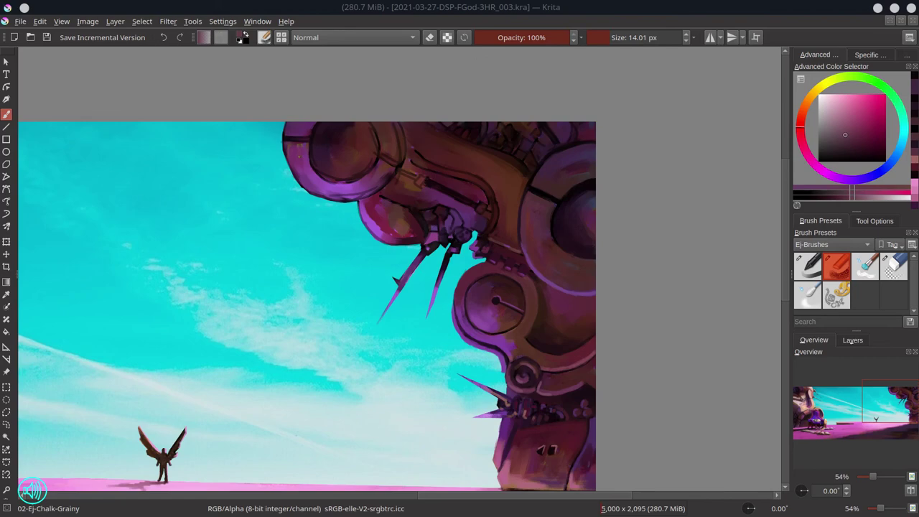
pyautogui.moveTo(560, 183); pyautogui.dragTo(592, 194)
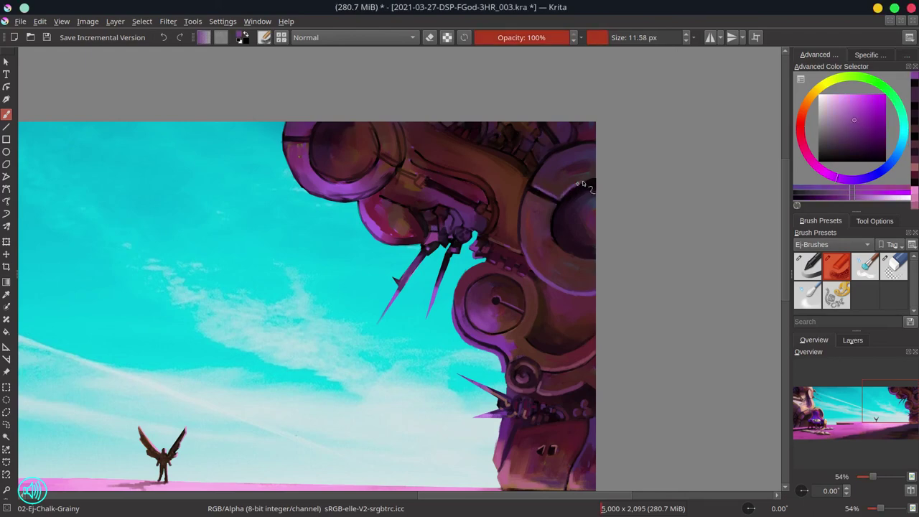
pyautogui.keyDown('ctrl'); pyautogui.click(581, 189); pyautogui.keyUp('ctrl')
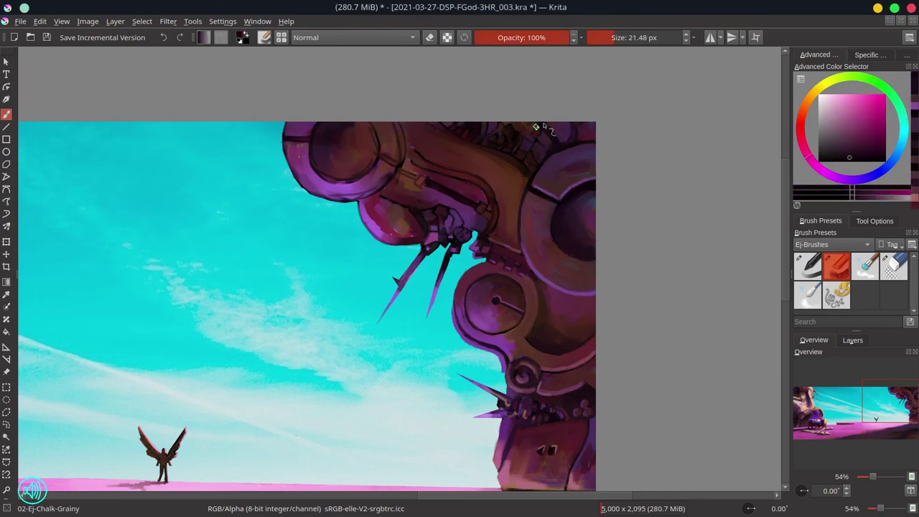
pyautogui.moveTo(525, 142)
pyautogui.mouseDown()
pyautogui.moveTo(507, 167)
pyautogui.moveTo(495, 161)
pyautogui.moveTo(519, 199)
pyautogui.moveTo(438, 160)
pyautogui.moveTo(475, 156)
pyautogui.moveTo(510, 172)
pyautogui.moveTo(491, 152)
pyautogui.moveTo(556, 201)
pyautogui.moveTo(530, 168)
pyautogui.moveTo(552, 229)
pyautogui.moveTo(567, 241)
pyautogui.moveTo(526, 152)
pyautogui.moveTo(567, 165)
pyautogui.mouseUp()
pyautogui.click(848, 147)
pyautogui.keyDown('ctrl'); pyautogui.click(462, 177); pyautogui.keyUp('ctrl')
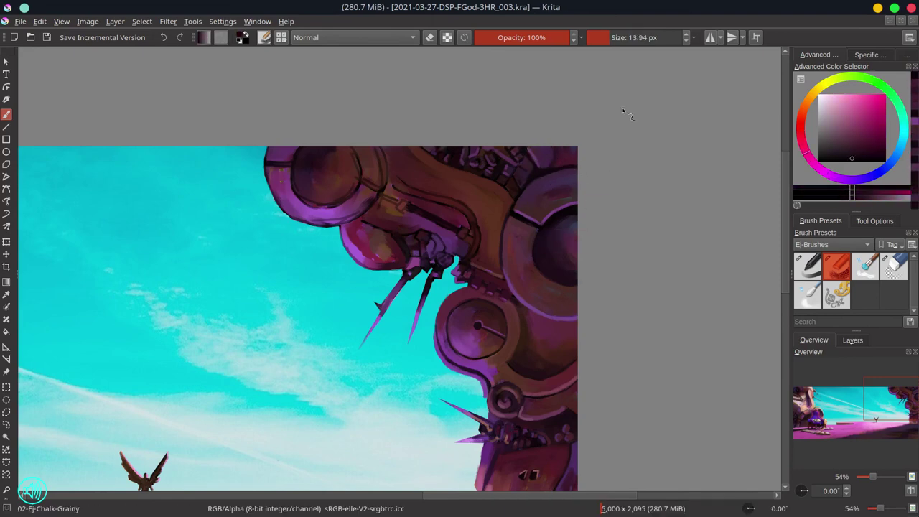
# Paint magenta onto the structure and a light purple highlight on its rim.
pyautogui.keyDown('ctrl'); pyautogui.click(430, 201); pyautogui.keyUp('ctrl')
pyautogui.moveTo(395, 178)
pyautogui.mouseDown()
pyautogui.moveTo(427, 188)
pyautogui.moveTo(404, 187)
pyautogui.mouseUp()
pyautogui.keyDown('ctrl'); pyautogui.click(485, 193); pyautogui.keyUp('ctrl')
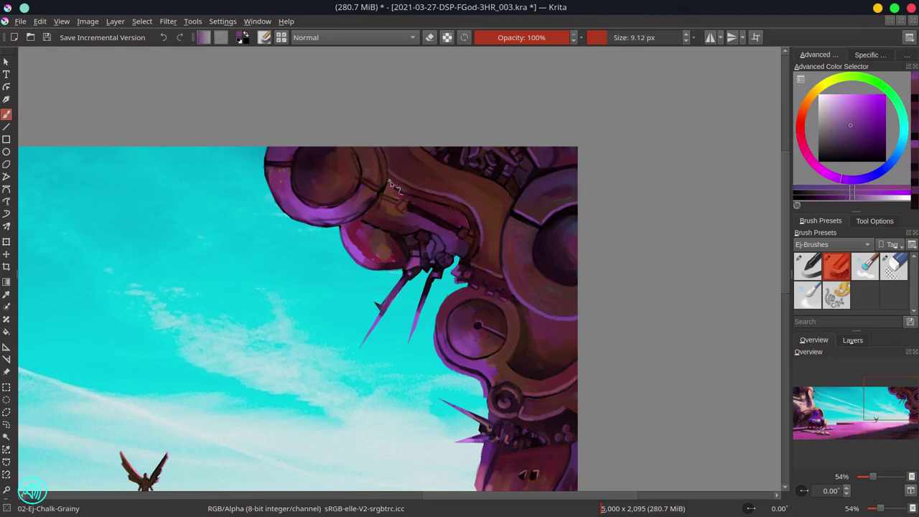
pyautogui.keyDown('ctrl'); pyautogui.click(459, 212); pyautogui.keyUp('ctrl')
pyautogui.moveTo(460, 212)
pyautogui.mouseDown()
pyautogui.moveTo(437, 209)
pyautogui.moveTo(474, 244)
pyautogui.moveTo(475, 215)
pyautogui.mouseUp()
pyautogui.keyDown('ctrl'); pyautogui.click(466, 230); pyautogui.keyUp('ctrl')
# Add dark brown dabs beside and below the round dial.
pyautogui.keyDown('ctrl'); pyautogui.click(472, 231); pyautogui.keyUp('ctrl')
pyautogui.keyDown('ctrl'); pyautogui.click(499, 196); pyautogui.keyUp('ctrl')
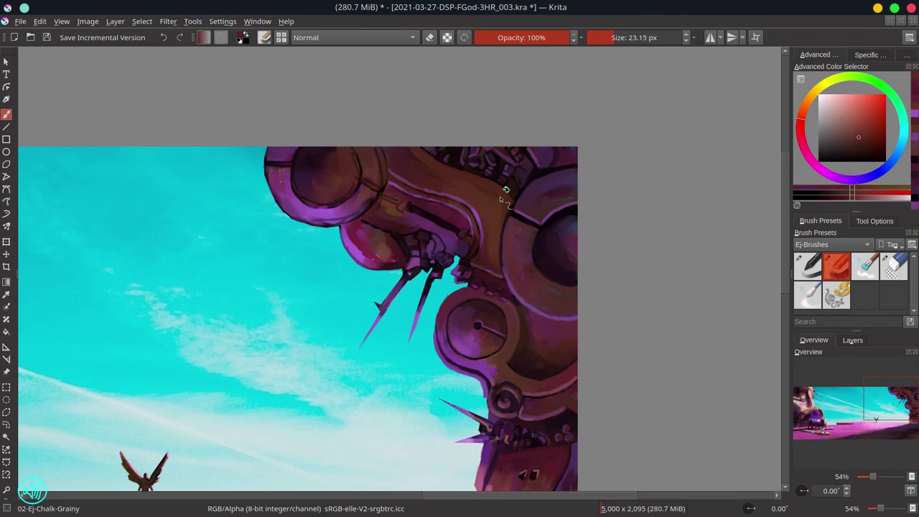
pyautogui.keyDown('ctrl'); pyautogui.click(469, 222); pyautogui.keyUp('ctrl')
pyautogui.keyDown('ctrl'); pyautogui.click(471, 266); pyautogui.keyUp('ctrl')
pyautogui.moveTo(471, 266); pyautogui.dragTo(456, 349)
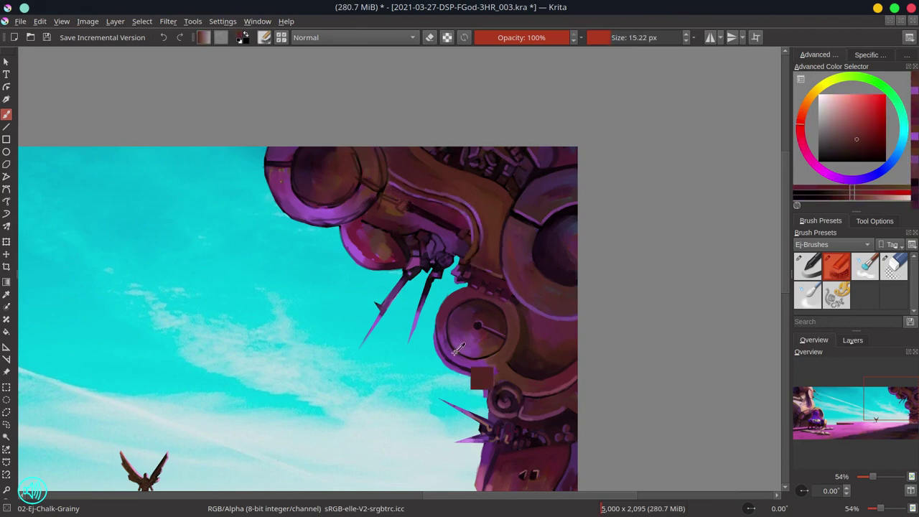
pyautogui.moveTo(466, 215)
pyautogui.mouseDown()
pyautogui.moveTo(475, 205)
pyautogui.moveTo(429, 203)
pyautogui.moveTo(436, 207)
pyautogui.mouseUp()
pyautogui.keyDown('ctrl'); pyautogui.click(474, 201); pyautogui.keyUp('ctrl')
pyautogui.keyDown('ctrl'); pyautogui.click(429, 204); pyautogui.keyUp('ctrl')
pyautogui.keyDown('ctrl'); pyautogui.click(436, 207); pyautogui.keyUp('ctrl')
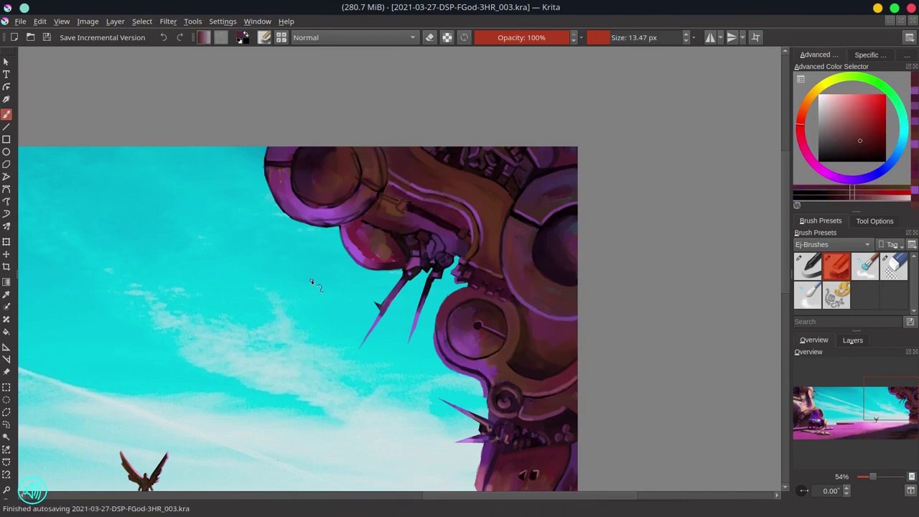
# Resize the brush, sample colours, save, and zoom out to show the whole landscape.
pyautogui.moveTo(439, 271)
pyautogui.mouseDown()
pyautogui.moveTo(415, 269)
pyautogui.moveTo(369, 237)
pyautogui.moveTo(377, 230)
pyautogui.mouseUp()
pyautogui.keyDown('ctrl'); pyautogui.click(414, 269); pyautogui.keyUp('ctrl')
pyautogui.keyDown('ctrl'); pyautogui.click(369, 237); pyautogui.keyUp('ctrl')
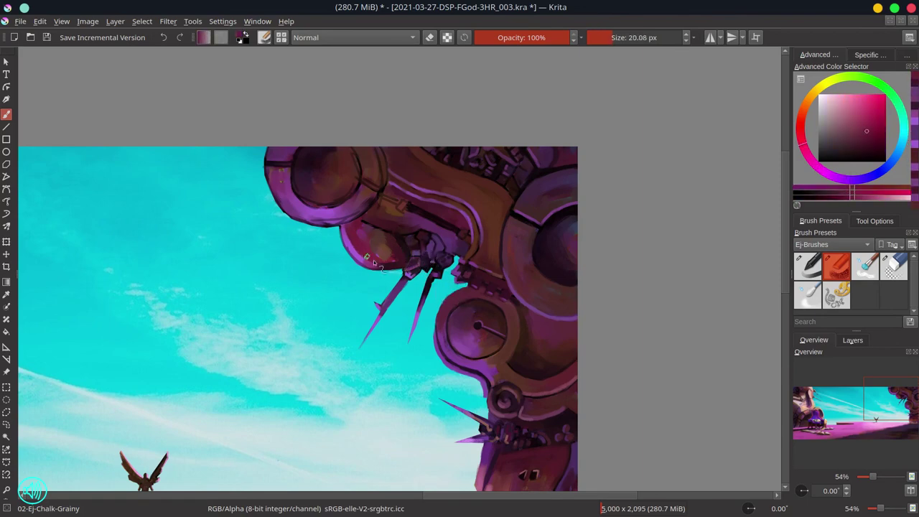
pyautogui.keyDown('ctrl'); pyautogui.click(376, 230); pyautogui.keyUp('ctrl')
pyautogui.hotkey('ctrl', 's')
pyautogui.press('-')
pyautogui.press('-')
pyautogui.press('-')
pyautogui.press('-')
pyautogui.press('-')
pyautogui.moveTo(649, 360); pyautogui.dragTo(602, 297)
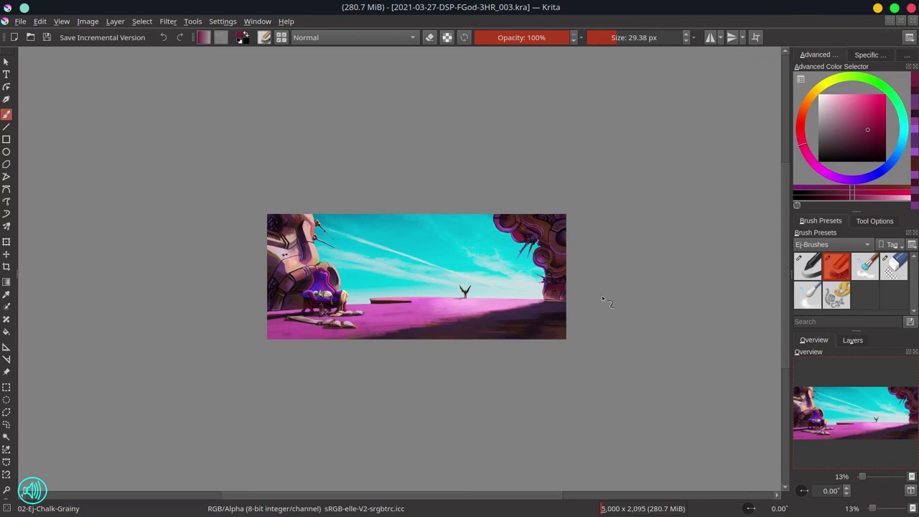
# Save incremental version 2021-03-27-DSP-FGod-3HR_004.kra and zoom back in on the mechanical head.
pyautogui.press('/')
pyautogui.hotkey('ctrl', 'alt', 's')
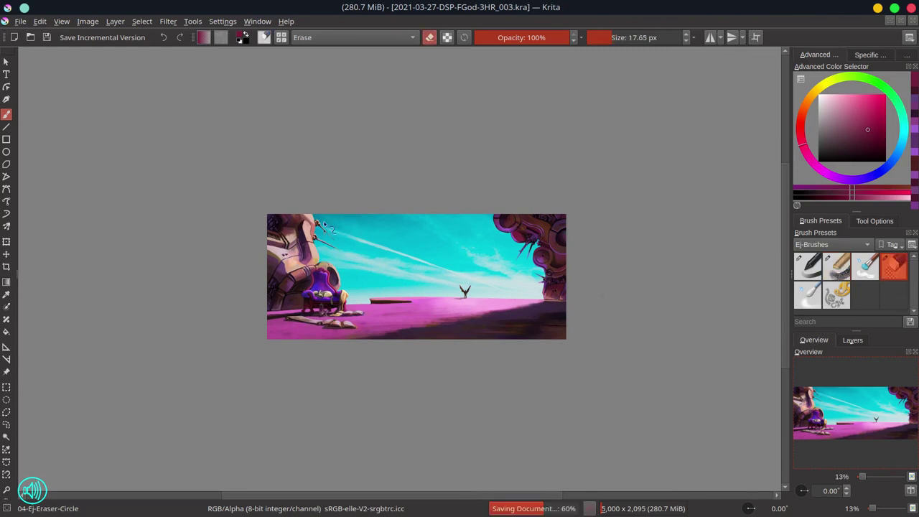
pyautogui.scroll(3, 332, 240)
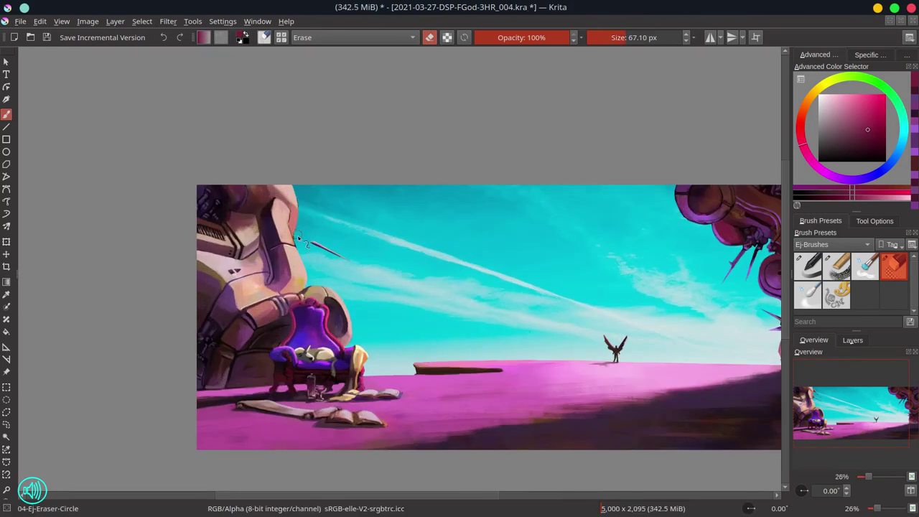
pyautogui.press('/')
pyautogui.scroll(2, 319, 206)
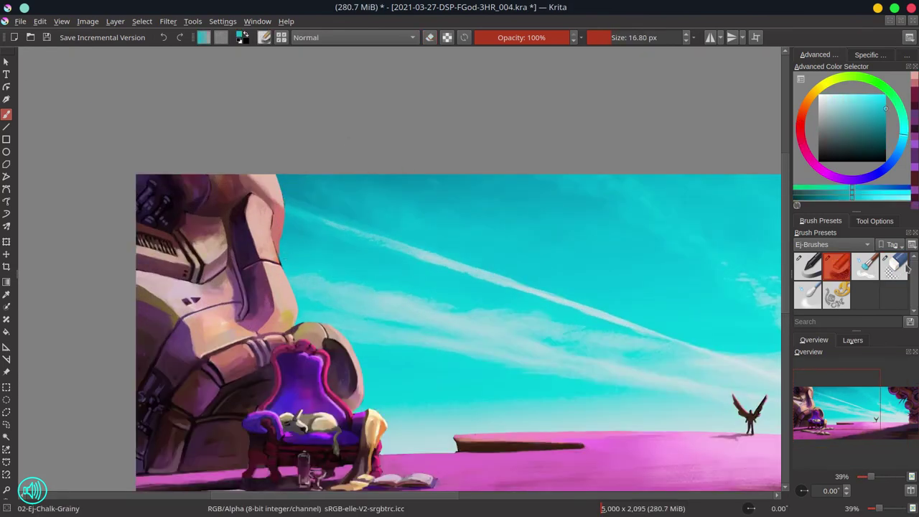
pyautogui.press('/')
pyautogui.press('/')
pyautogui.scroll(-4, 245, 266)
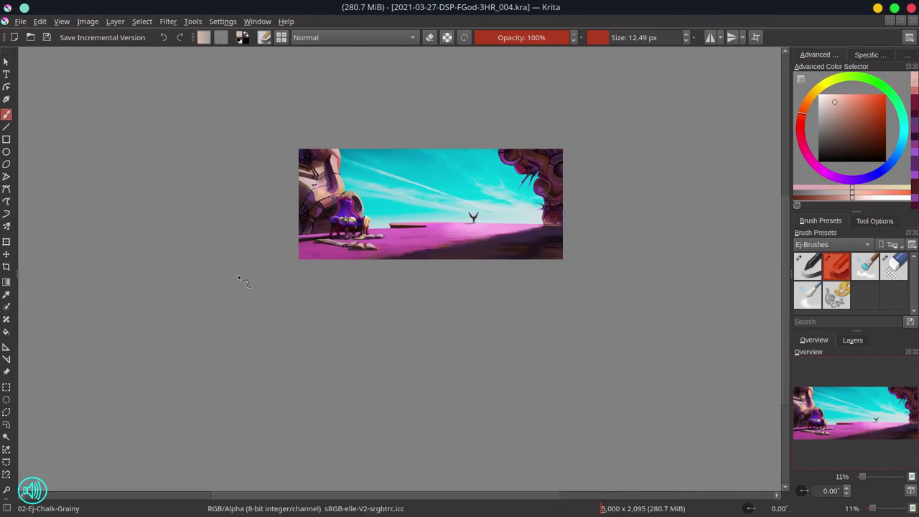
pyautogui.moveTo(238, 274); pyautogui.dragTo(210, 322)
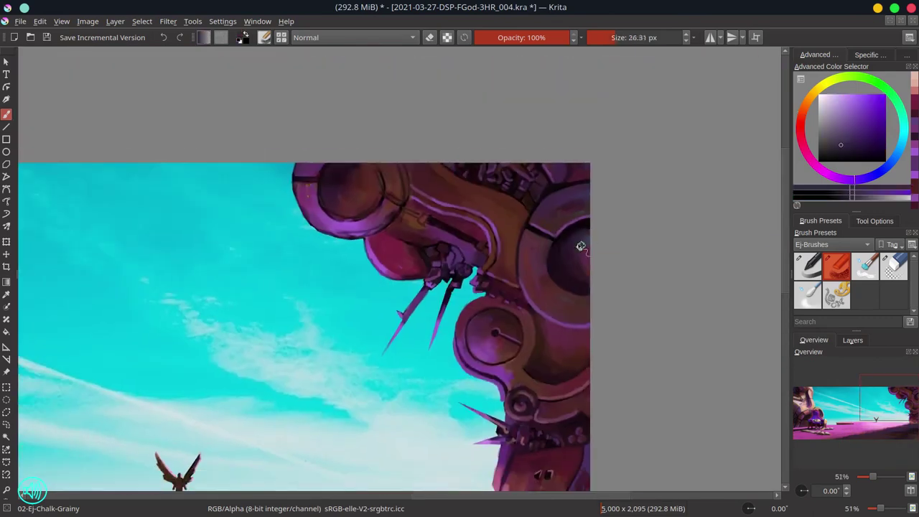
# Undo a stray purple dab and paint along the dome's lower edge.
pyautogui.keyDown('ctrl'); pyautogui.click(572, 246); pyautogui.keyUp('ctrl')
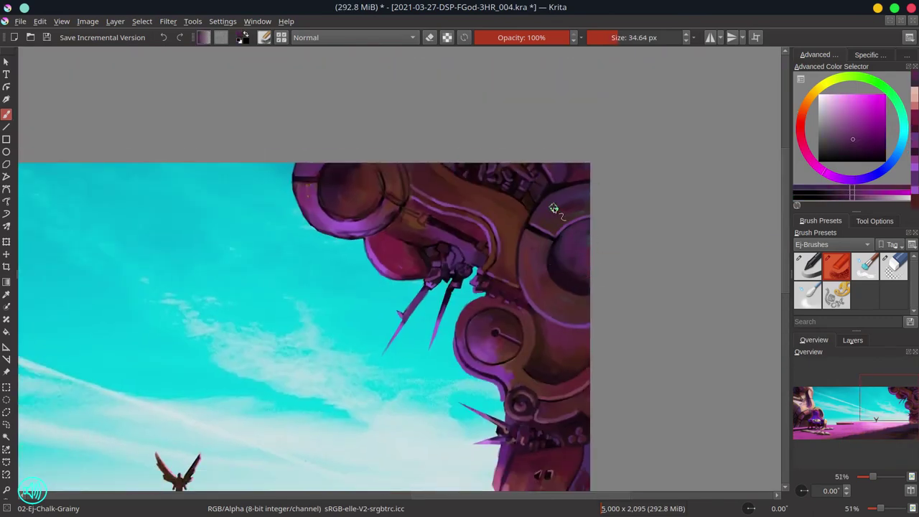
pyautogui.click(415, 293)
pyautogui.hotkey('ctrl', 'z')
pyautogui.keyDown('ctrl'); pyautogui.click(367, 243); pyautogui.keyUp('ctrl')
pyautogui.keyDown('ctrl'); pyautogui.click(471, 260); pyautogui.keyUp('ctrl')
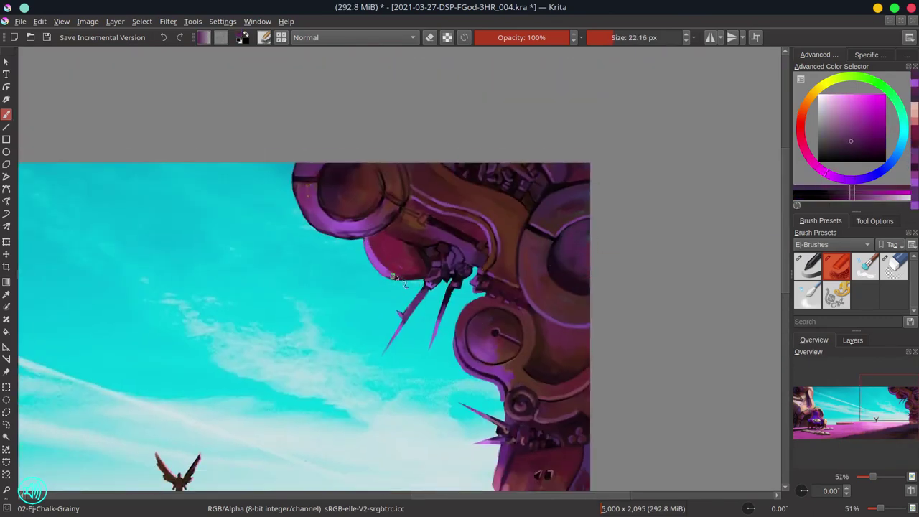
pyautogui.press(']')
pyautogui.keyDown('ctrl'); pyautogui.click(388, 276); pyautogui.keyUp('ctrl')
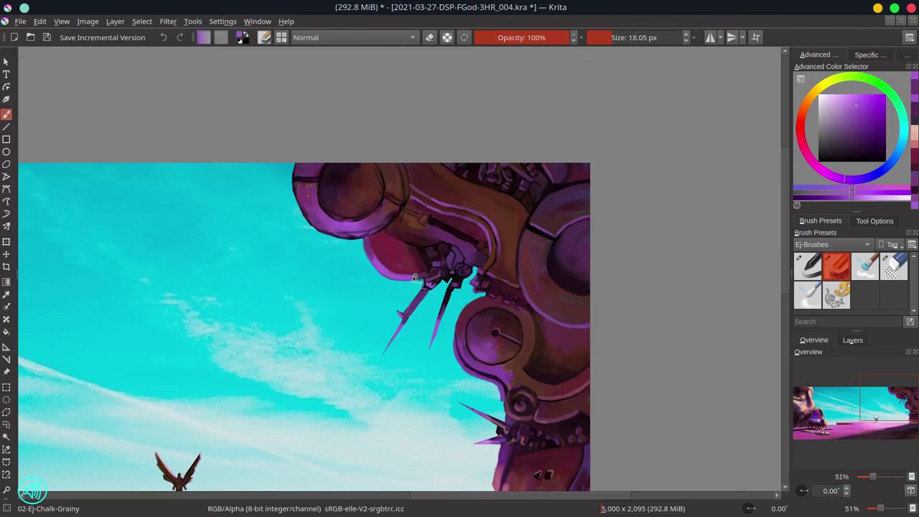
# Paint darker purple detail near the spikes with a finer brush.
pyautogui.keyDown('ctrl'); pyautogui.click(449, 278); pyautogui.keyUp('ctrl')
pyautogui.press('[')
pyautogui.press('[')
pyautogui.press('[')
pyautogui.press('[')
pyautogui.press('[')
pyautogui.press('[')
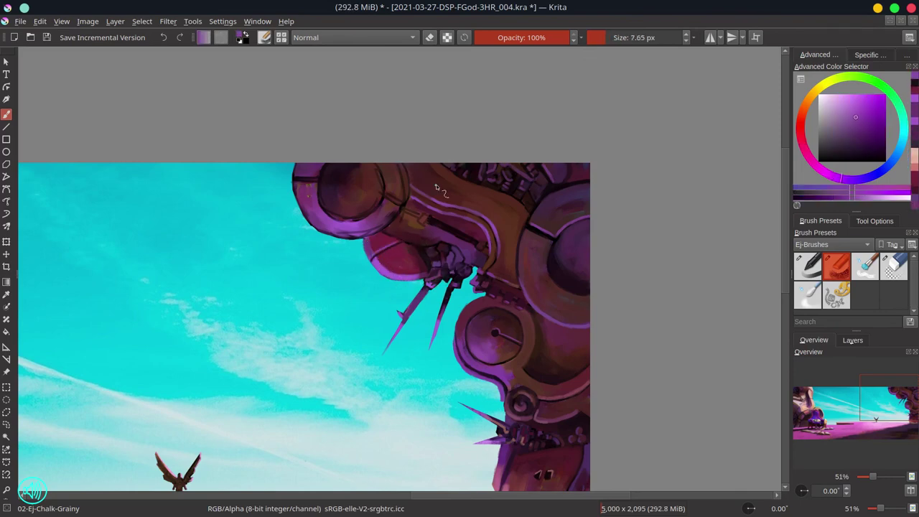
pyautogui.press(']')
pyautogui.press(']')
pyautogui.press(']')
pyautogui.keyDown('ctrl'); pyautogui.click(433, 258); pyautogui.keyUp('ctrl')
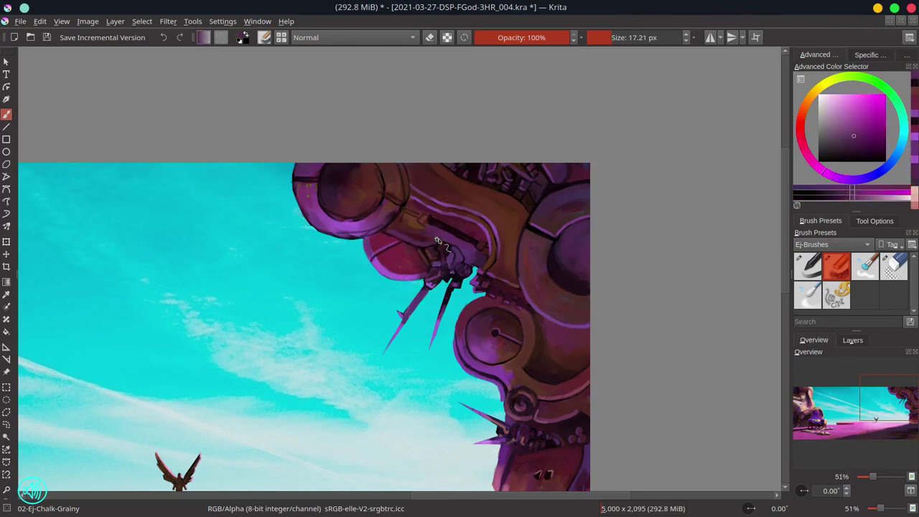
pyautogui.keyDown('ctrl'); pyautogui.click(399, 235); pyautogui.keyUp('ctrl')
pyautogui.press('[')
pyautogui.press('[')
pyautogui.press('[')
pyautogui.press('[')
pyautogui.press('[')
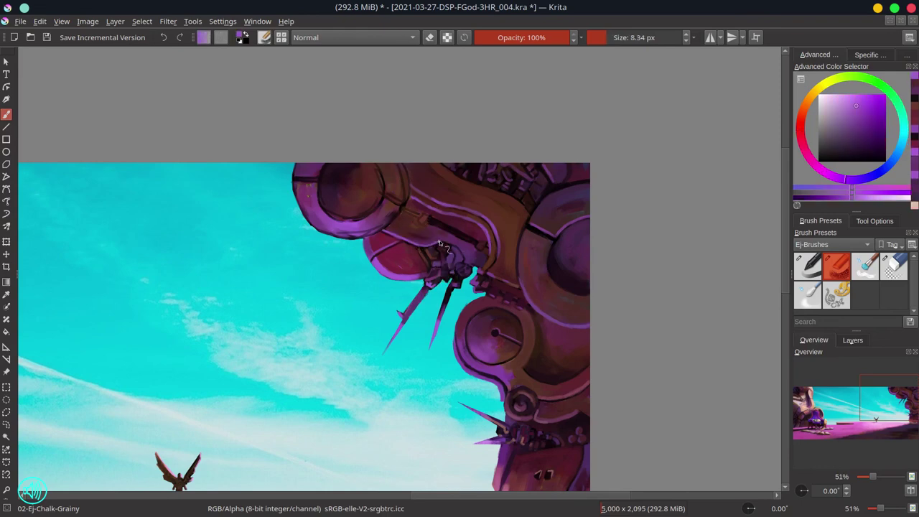
pyautogui.press(']')
pyautogui.press(']')
pyautogui.press(']')
pyautogui.keyDown('ctrl'); pyautogui.click(446, 272); pyautogui.keyUp('ctrl')
pyautogui.keyDown('ctrl'); pyautogui.click(462, 273); pyautogui.keyUp('ctrl')
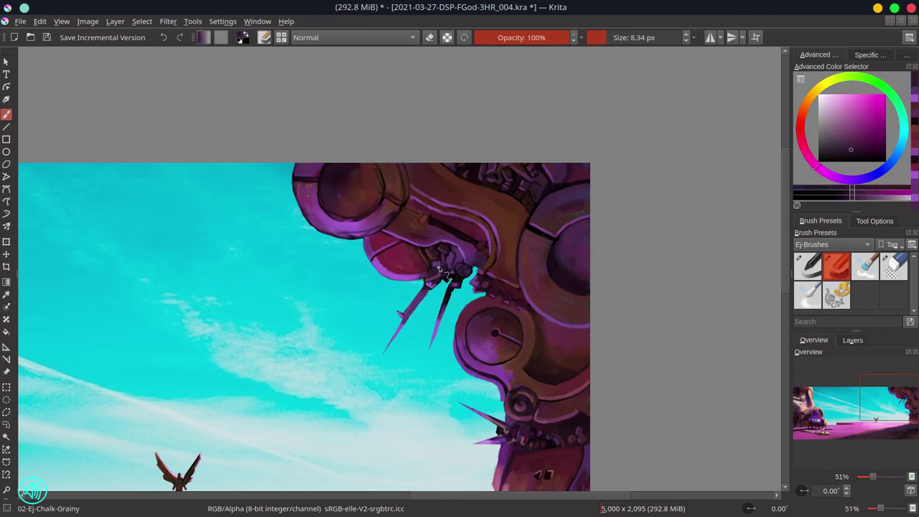
# Rotate the canvas about 45 degrees, sample reddish tones, then level it again.
pyautogui.press('[')
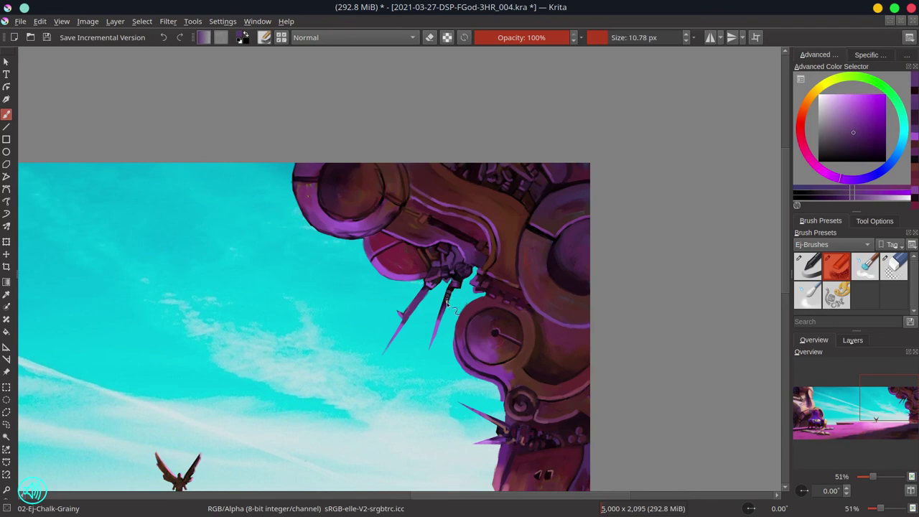
pyautogui.press('[')
pyautogui.keyDown('ctrl'); pyautogui.click(472, 275); pyautogui.keyUp('ctrl')
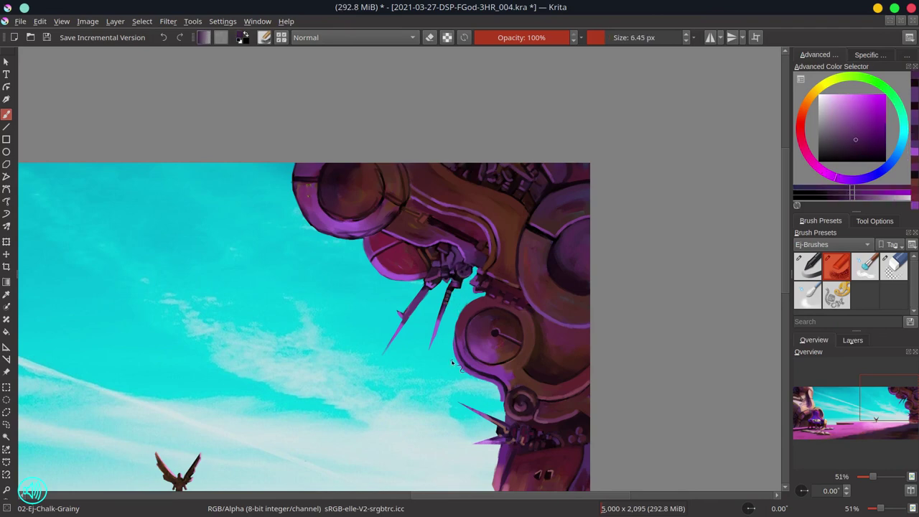
pyautogui.press(']')
pyautogui.press(']')
pyautogui.keyDown('ctrl'); pyautogui.click(471, 240); pyautogui.keyUp('ctrl')
pyautogui.moveTo(471, 240)
pyautogui.mouseDown()
pyautogui.moveTo(533, 273)
pyautogui.moveTo(471, 314)
pyautogui.mouseUp()
pyautogui.keyDown('ctrl'); pyautogui.click(469, 359); pyautogui.keyUp('ctrl')
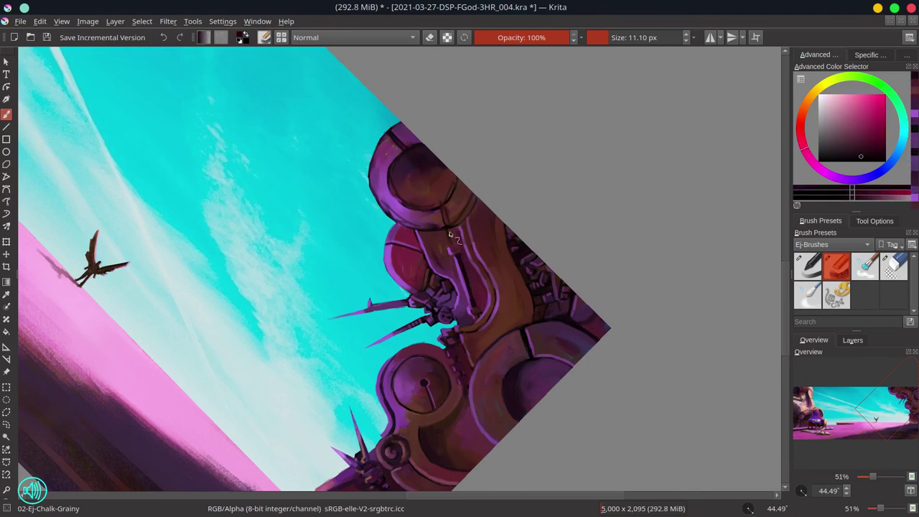
pyautogui.press('[')
pyautogui.press('[')
pyautogui.keyDown('ctrl'); pyautogui.click(436, 299); pyautogui.keyUp('ctrl')
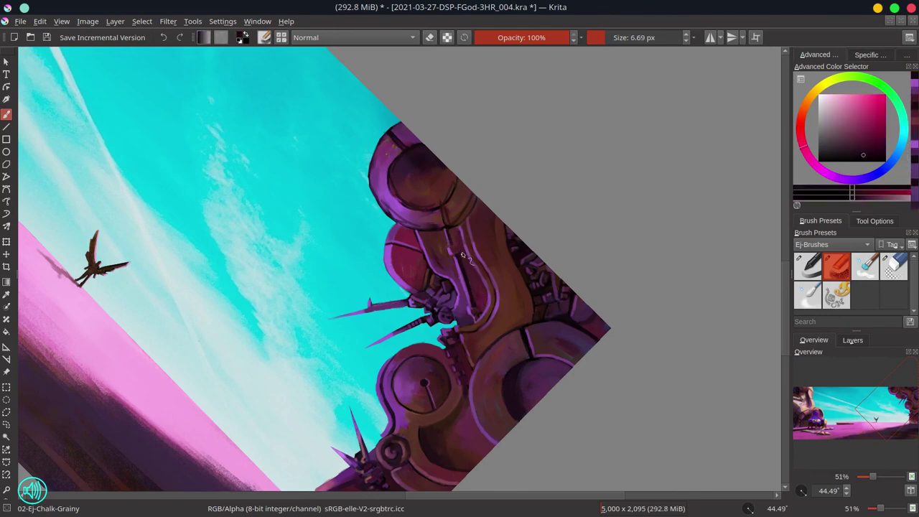
pyautogui.press('5')
# Paint a light violet stroke along the mechanical head's rim.
pyautogui.keyDown('ctrl'); pyautogui.click(322, 201); pyautogui.keyUp('ctrl')
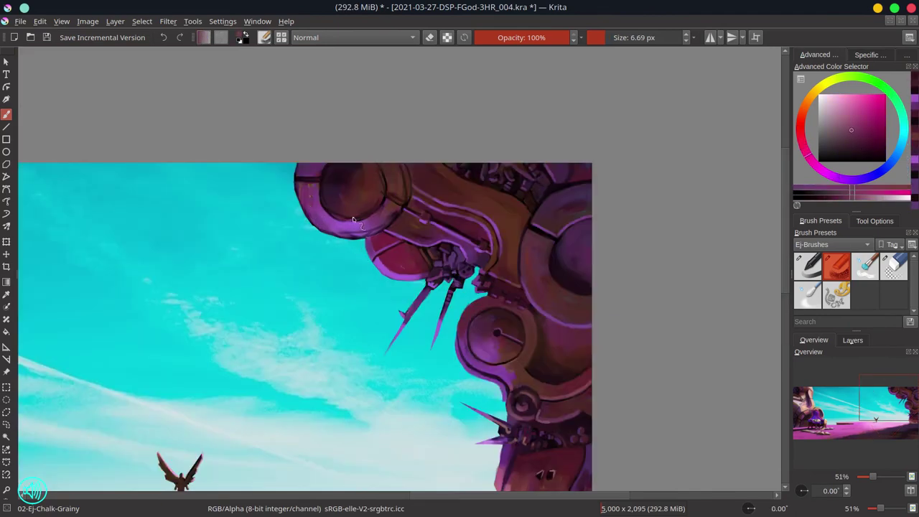
pyautogui.press(']')
pyautogui.press(']')
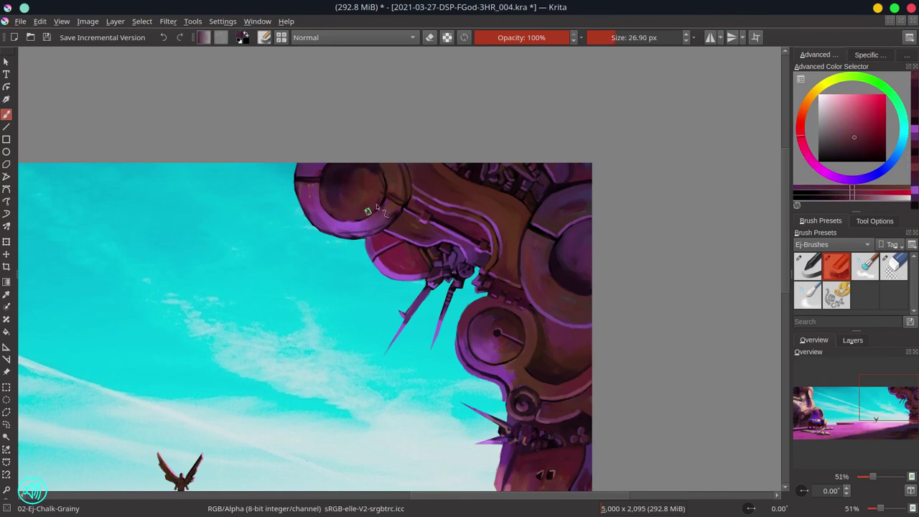
pyautogui.keyDown('ctrl'); pyautogui.click(295, 179); pyautogui.keyUp('ctrl')
pyautogui.keyDown('ctrl'); pyautogui.click(419, 234); pyautogui.keyUp('ctrl')
pyautogui.press(']')
pyautogui.press(']')
pyautogui.press(']')
pyautogui.press(']')
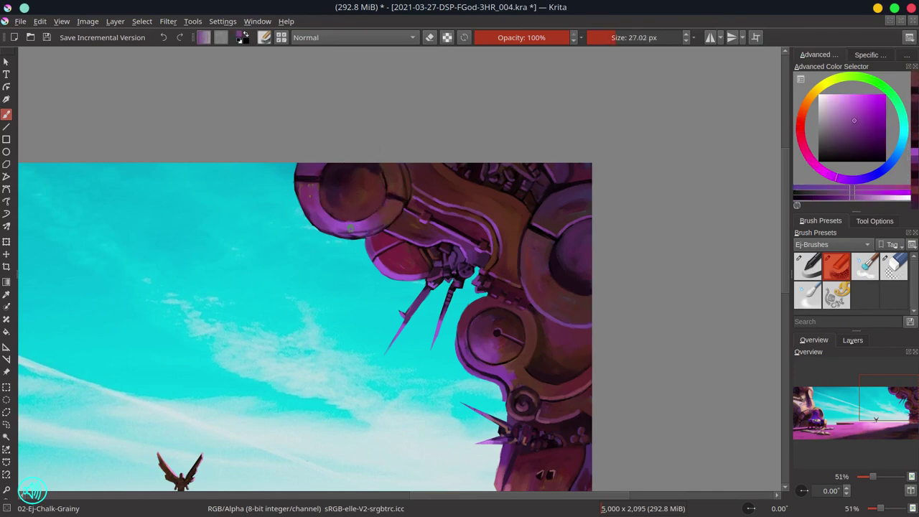
pyautogui.moveTo(310, 216); pyautogui.dragTo(361, 234)
pyautogui.keyDown('ctrl'); pyautogui.click(292, 177); pyautogui.keyUp('ctrl')
# Paint dark red shading onto the helmet sphere.
pyautogui.press('/')
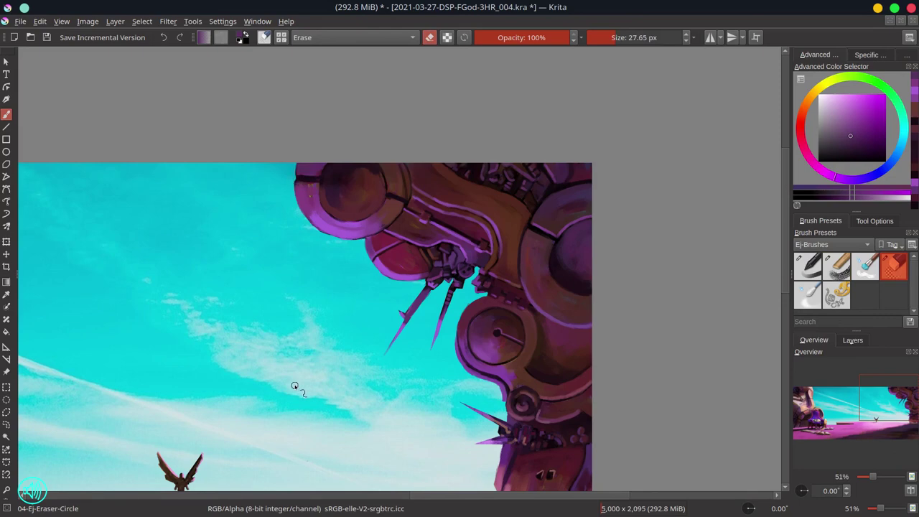
pyautogui.press('/')
pyautogui.keyDown('ctrl'); pyautogui.click(346, 230); pyautogui.keyUp('ctrl')
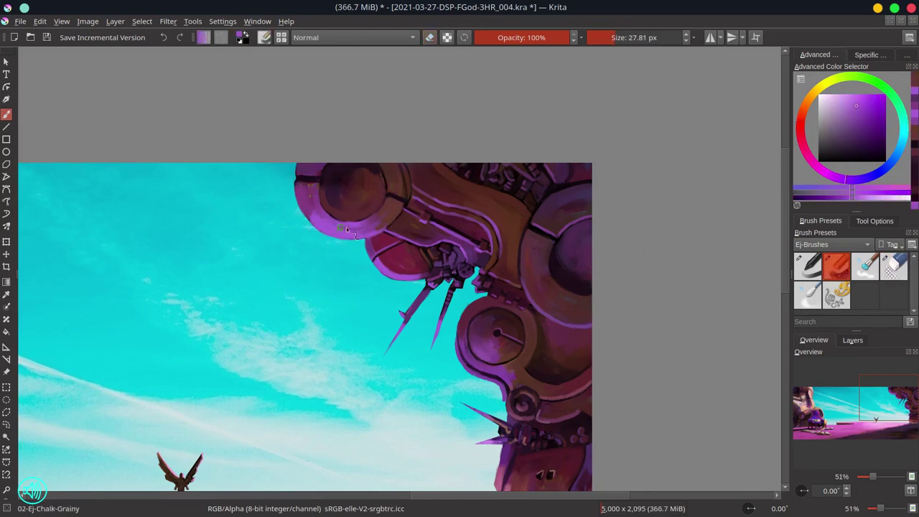
pyautogui.press('[')
pyautogui.press('[')
pyautogui.keyDown('ctrl'); pyautogui.click(322, 206); pyautogui.keyUp('ctrl')
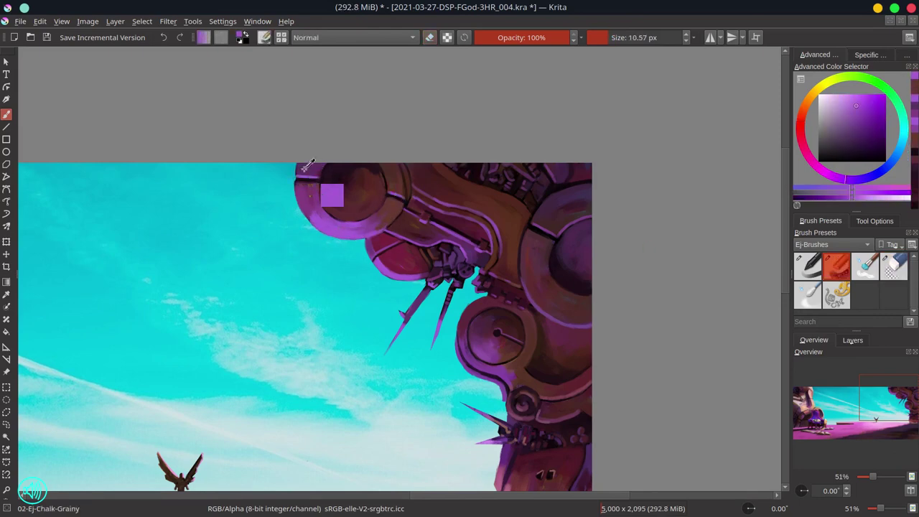
pyautogui.press(']')
pyautogui.press(']')
pyautogui.moveTo(335, 212); pyautogui.dragTo(373, 205)
# Darken the helmet sphere with dark red and save the painting.
pyautogui.keyDown('ctrl'); pyautogui.click(332, 210); pyautogui.keyUp('ctrl')
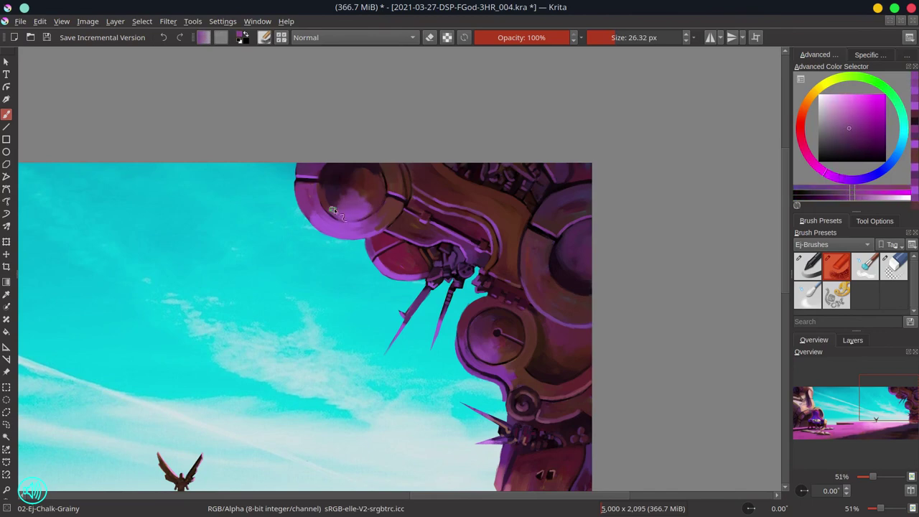
pyautogui.press('[')
pyautogui.press('[')
pyautogui.press('[')
pyautogui.press('[')
pyautogui.keyDown('ctrl'); pyautogui.click(412, 194); pyautogui.keyUp('ctrl')
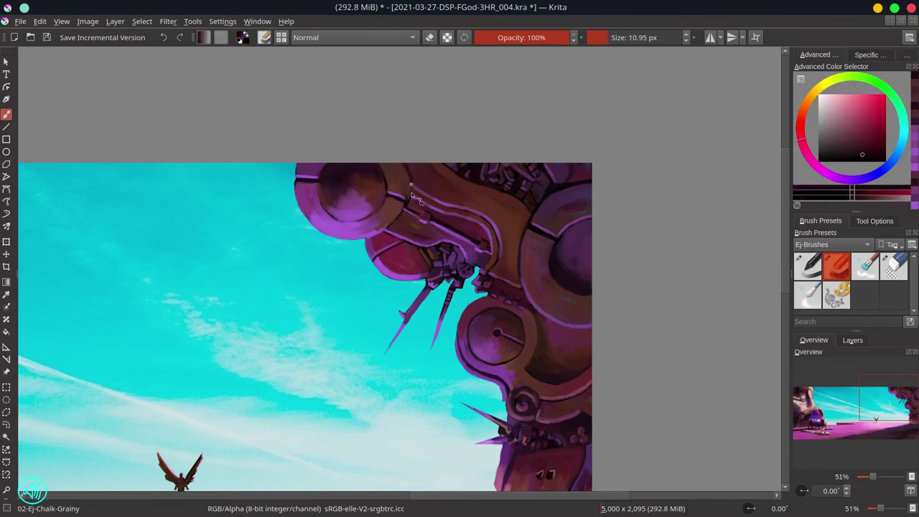
pyautogui.keyDown('ctrl'); pyautogui.click(420, 201); pyautogui.keyUp('ctrl')
pyautogui.keyDown('ctrl'); pyautogui.click(372, 222); pyautogui.keyUp('ctrl')
pyautogui.press('-')
pyautogui.press('-')
pyautogui.press('-')
pyautogui.press('-')
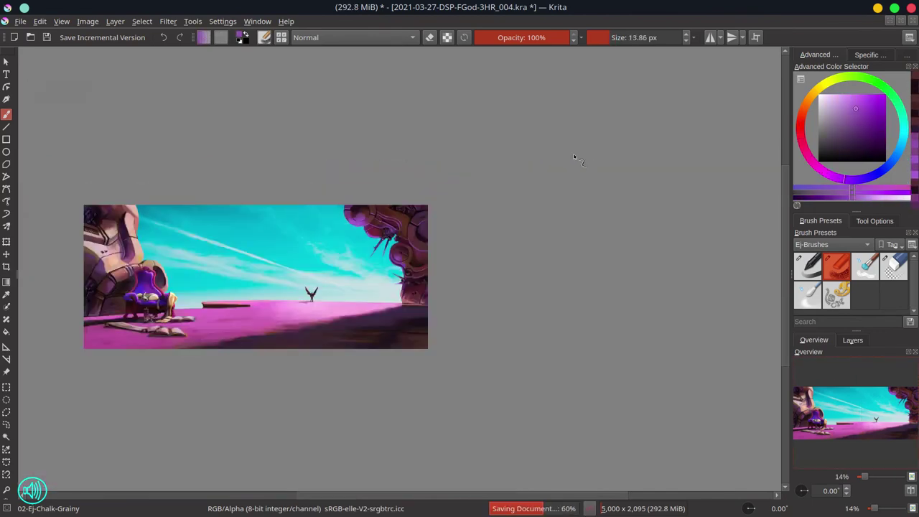